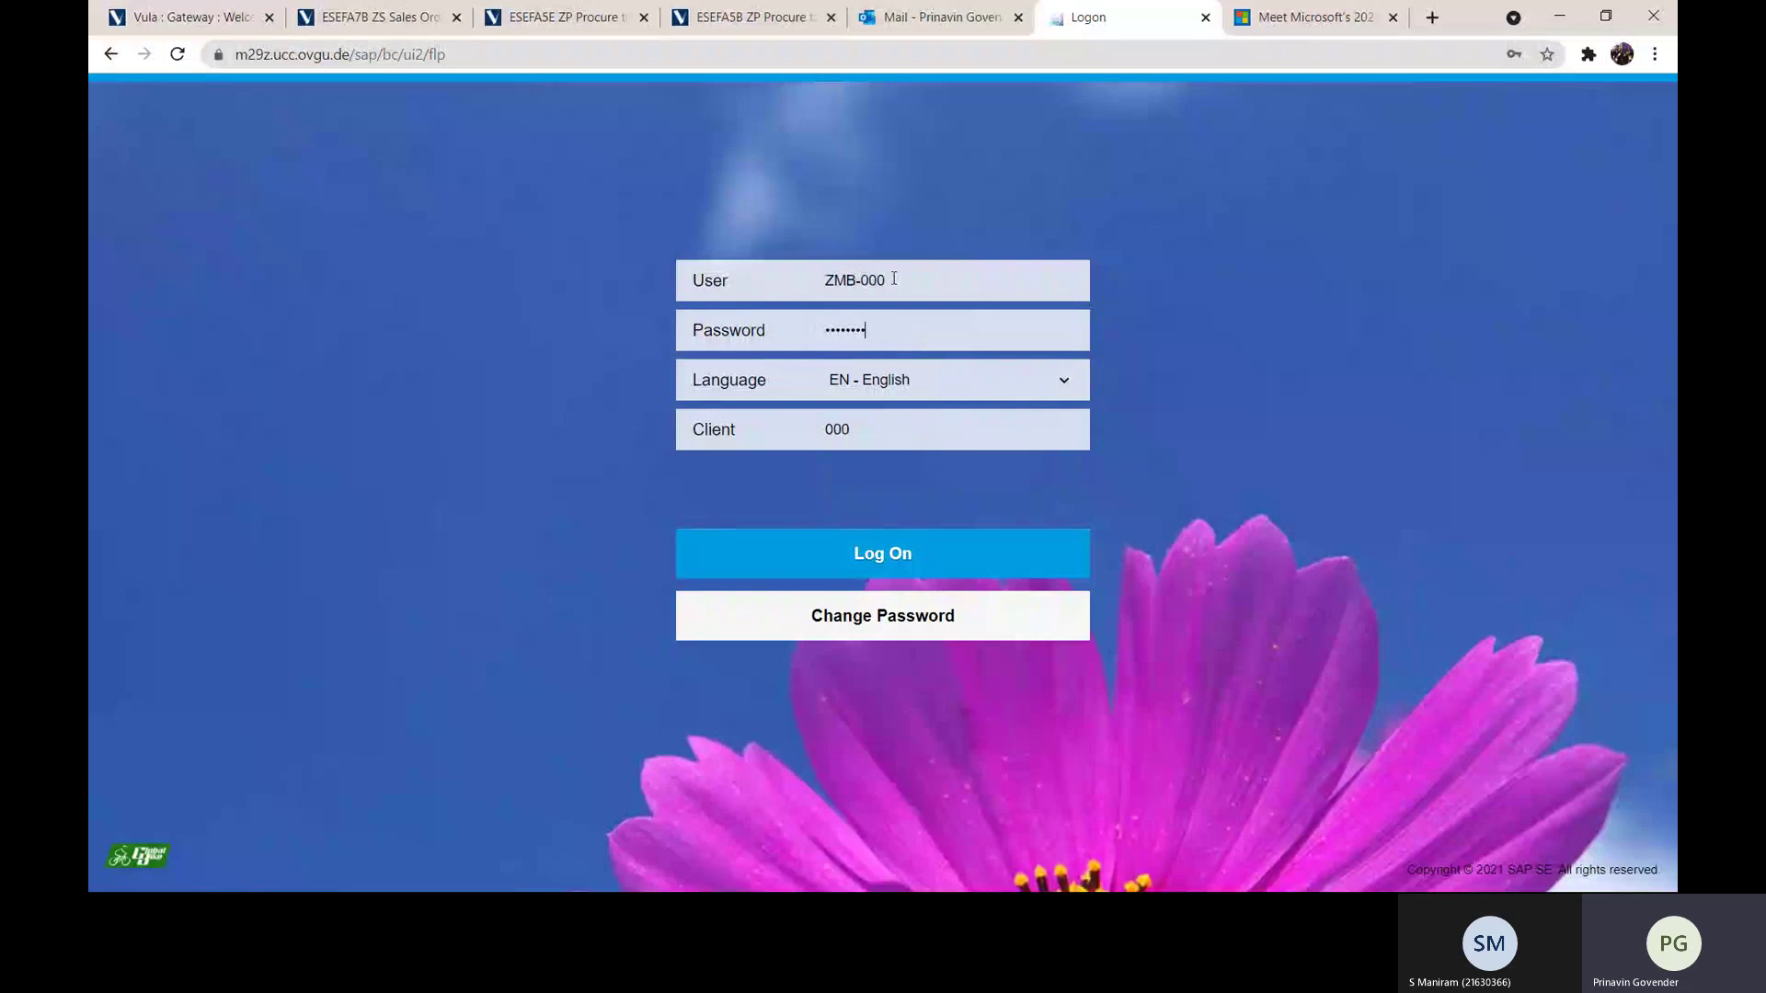
Step: Complete the account password, set the client to 444 and log on to the SAP system
{"action": "type", "text": "******"}
{"action": "key", "text": "BackSpace"}
{"action": "key", "text": "BackSpace"}
{"action": "key", "text": "BackSpace"}
{"action": "type", "text": "444"}
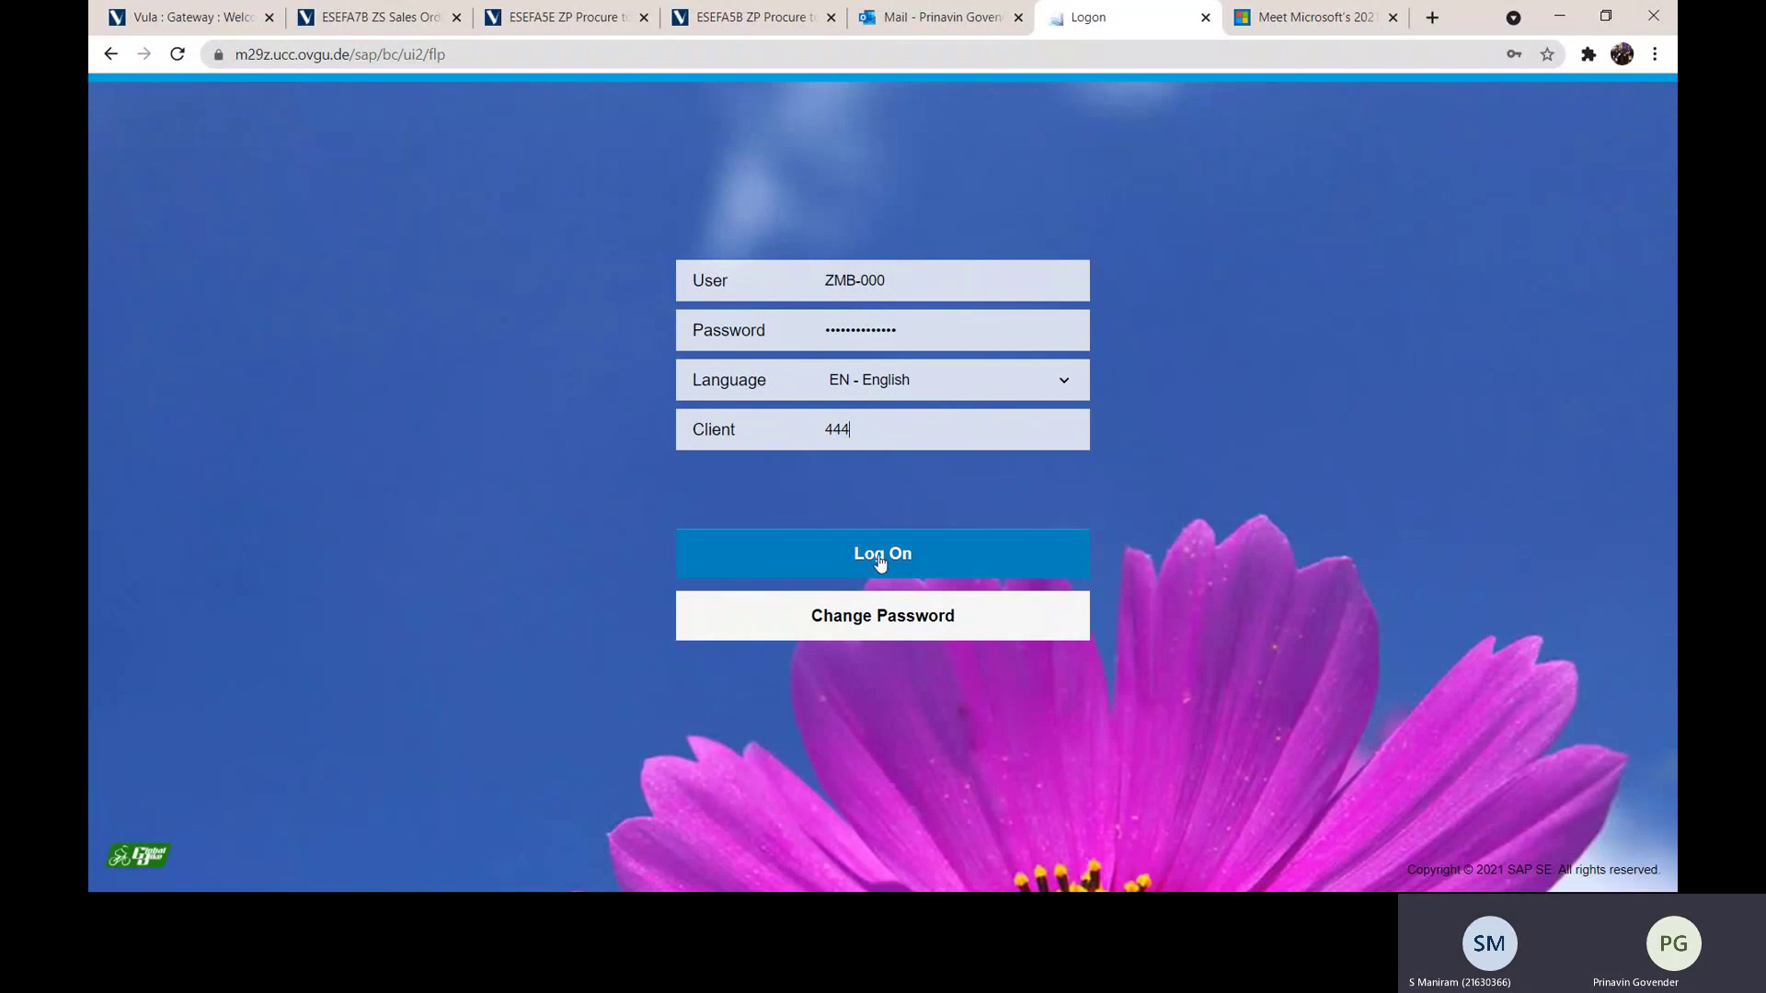
{"action": "left_click", "coordinate": [879, 561]}
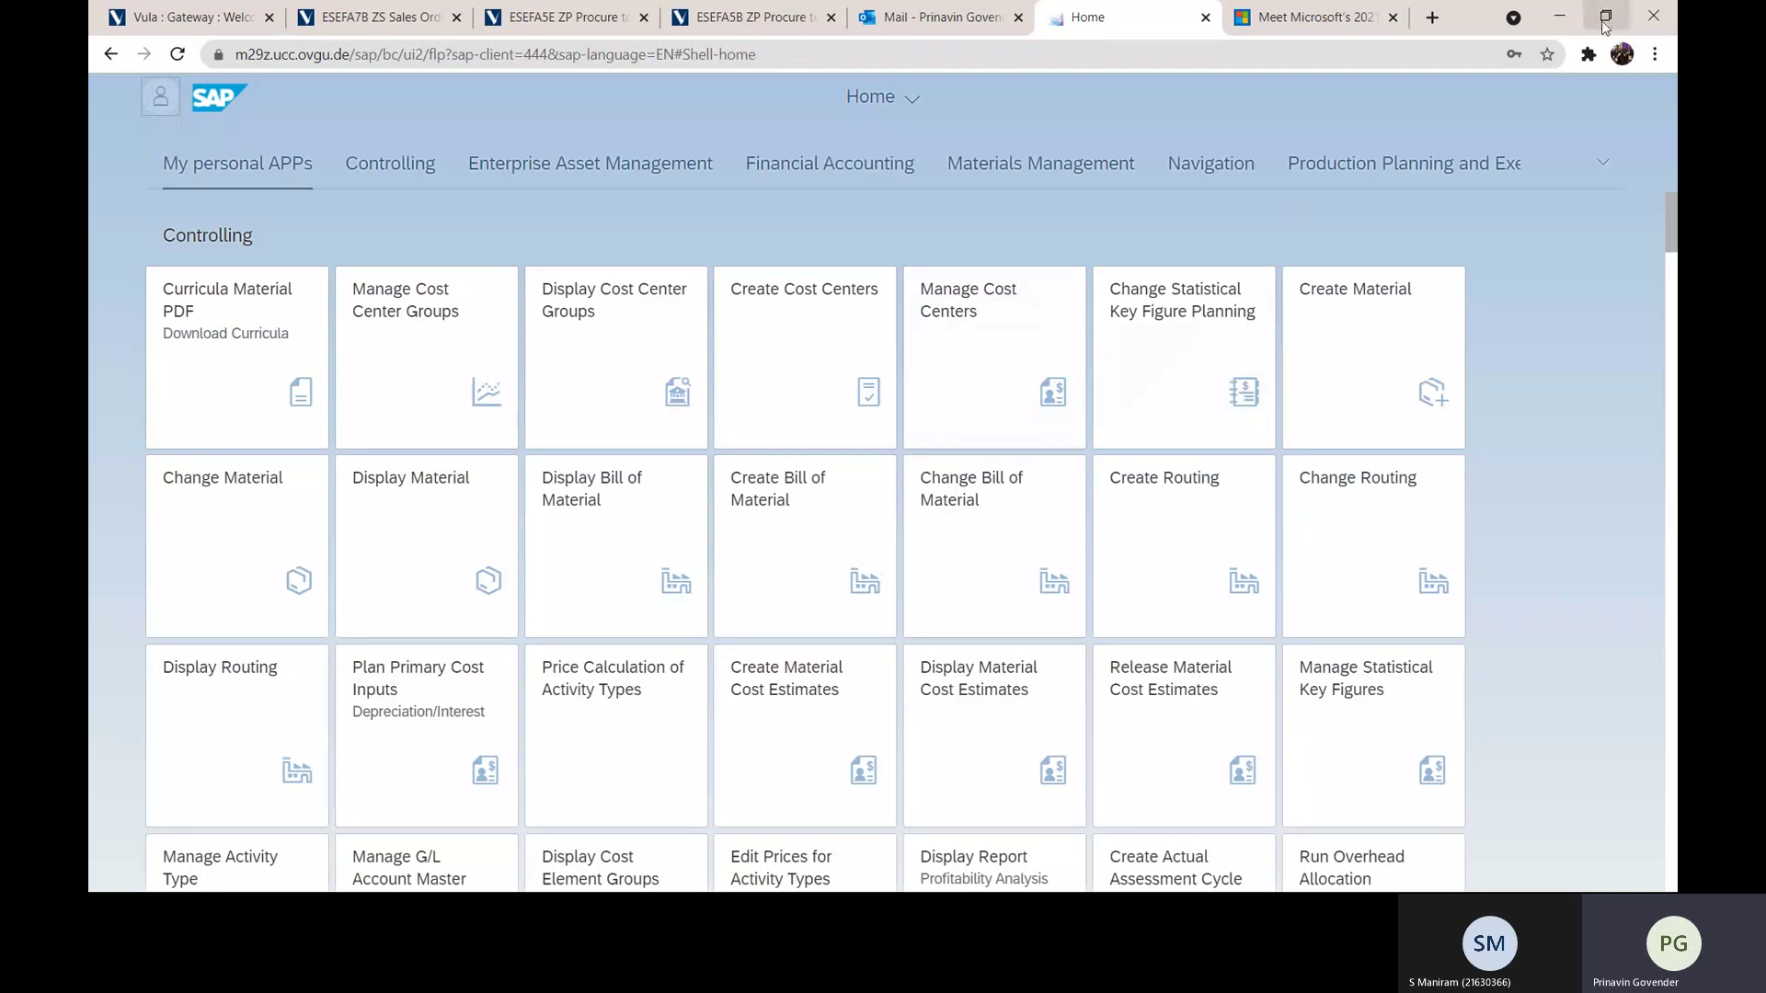
Step: Arrange the SAP home page and the ZP Procure to Pay Workshop PDF side by side
{"action": "left_click", "coordinate": [1605, 17]}
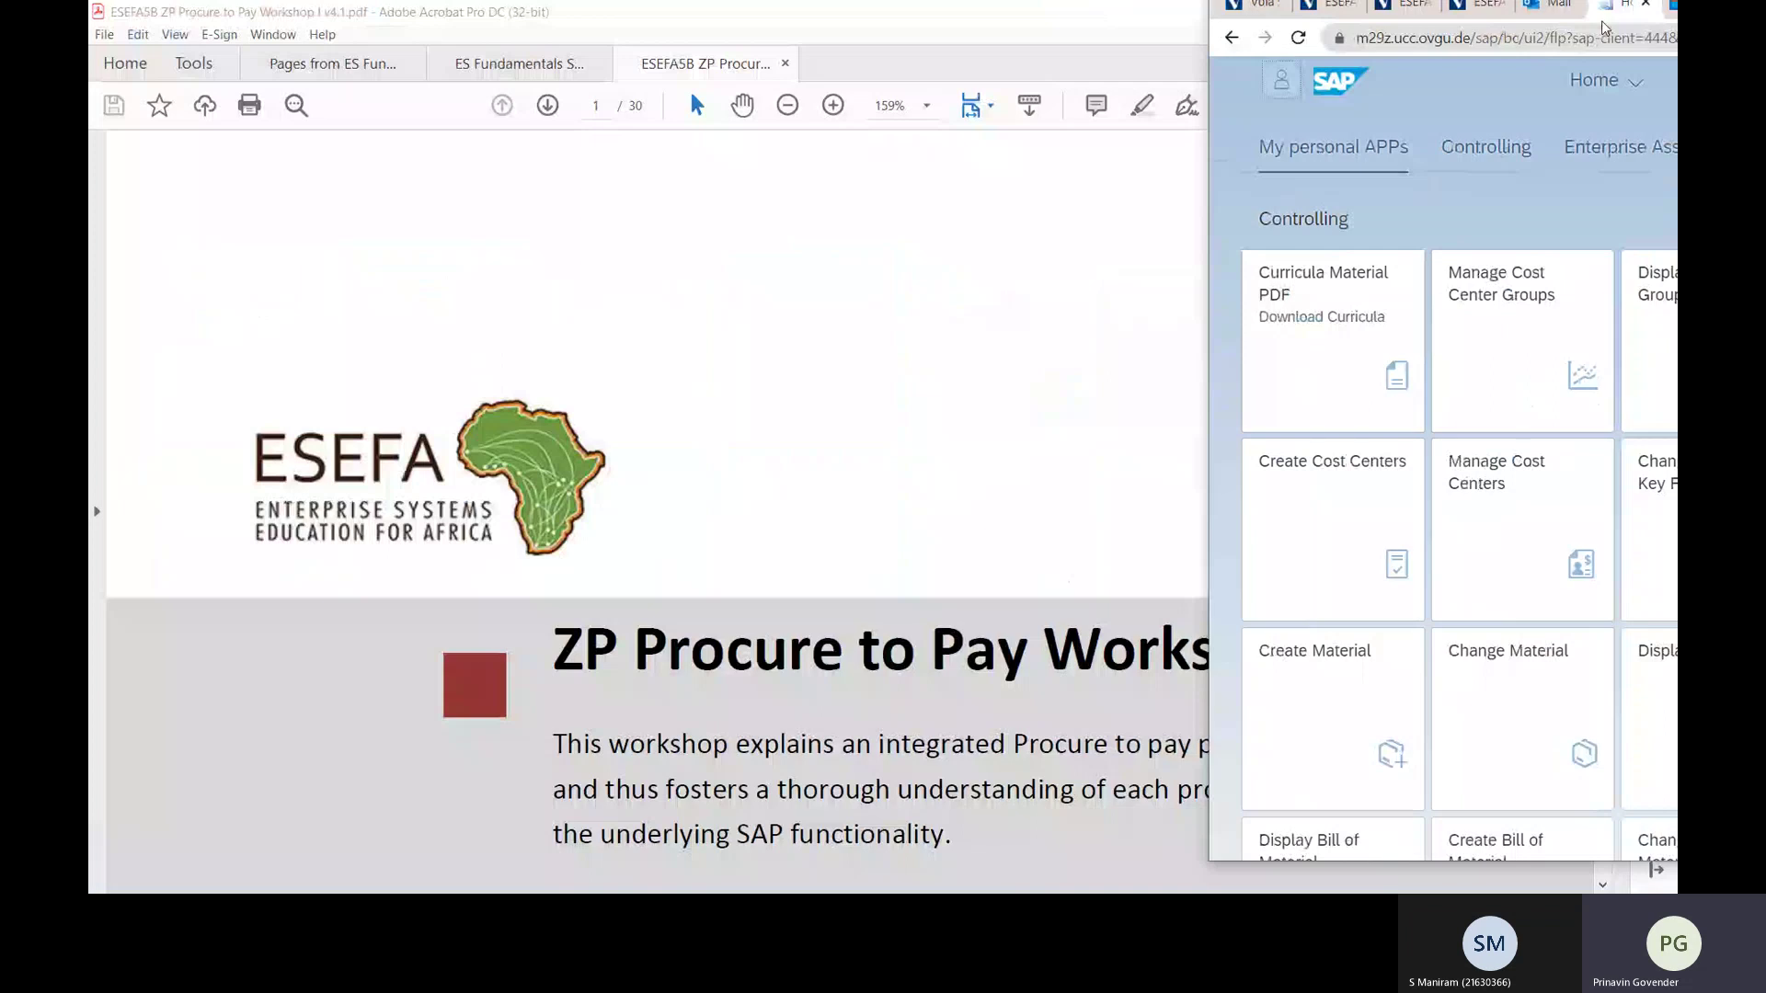
{"action": "left_click_drag", "start_coordinate": [736, 13], "coordinate": [92, 18]}
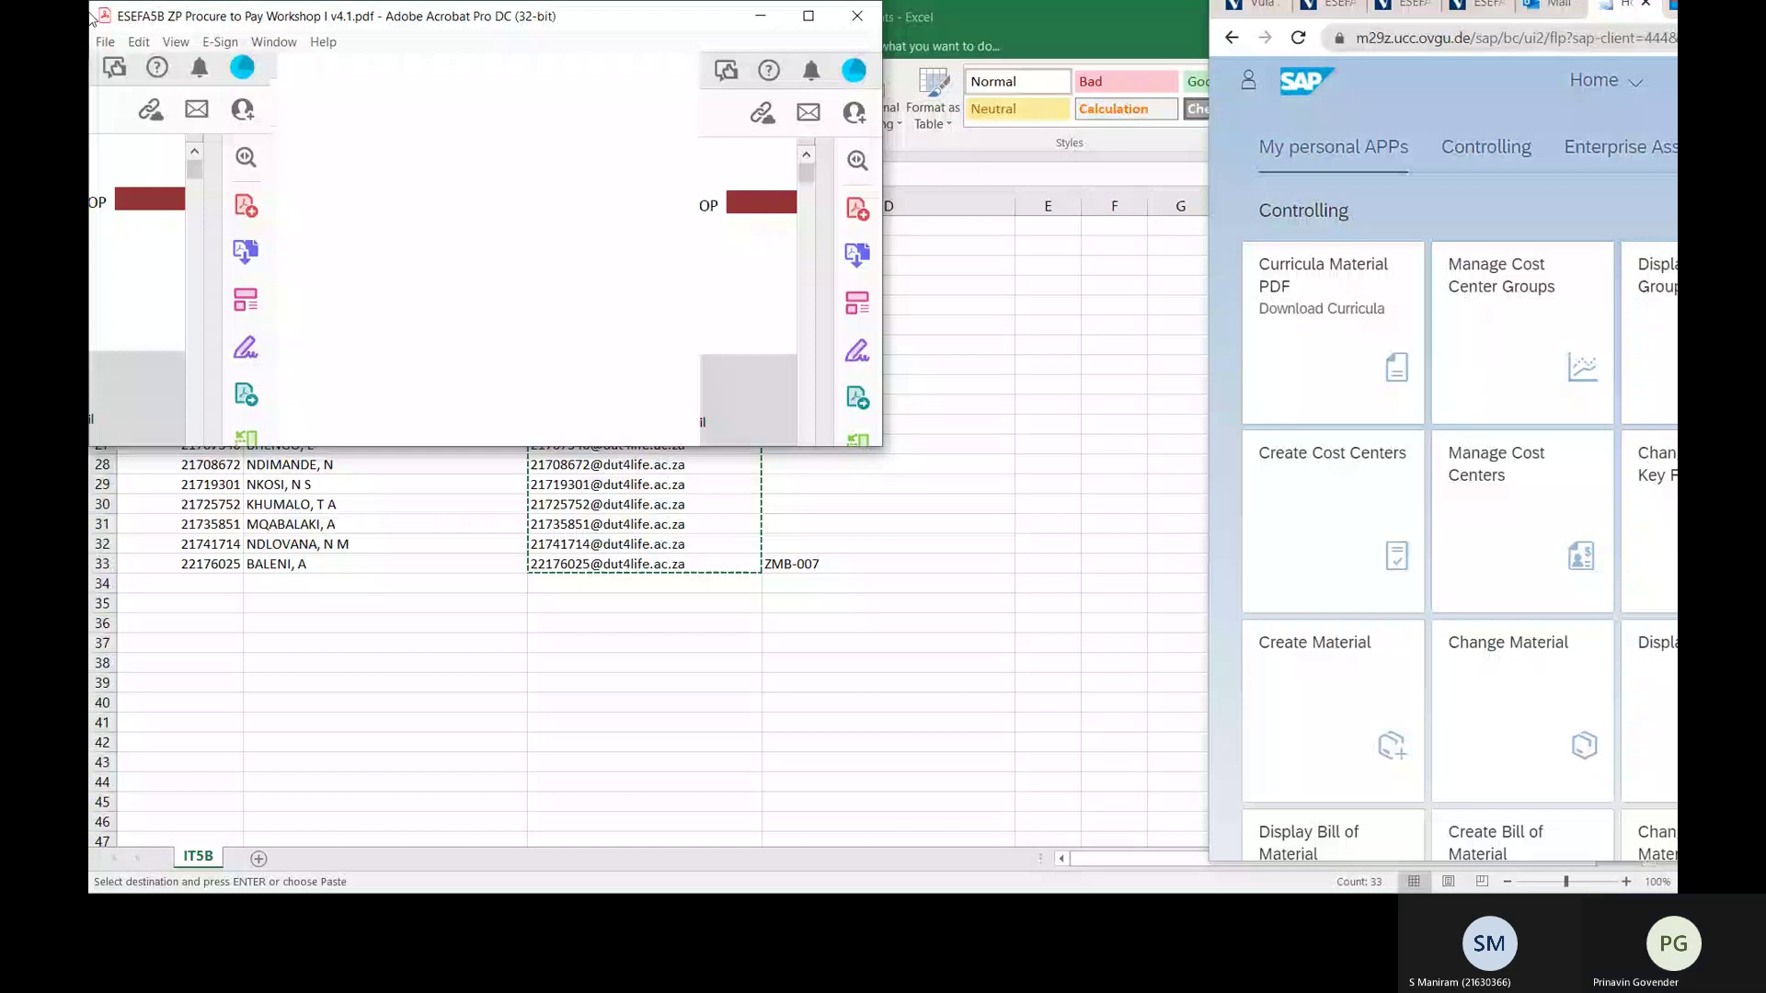
{"action": "left_click_drag", "start_coordinate": [92, 19], "coordinate": [1560, 22]}
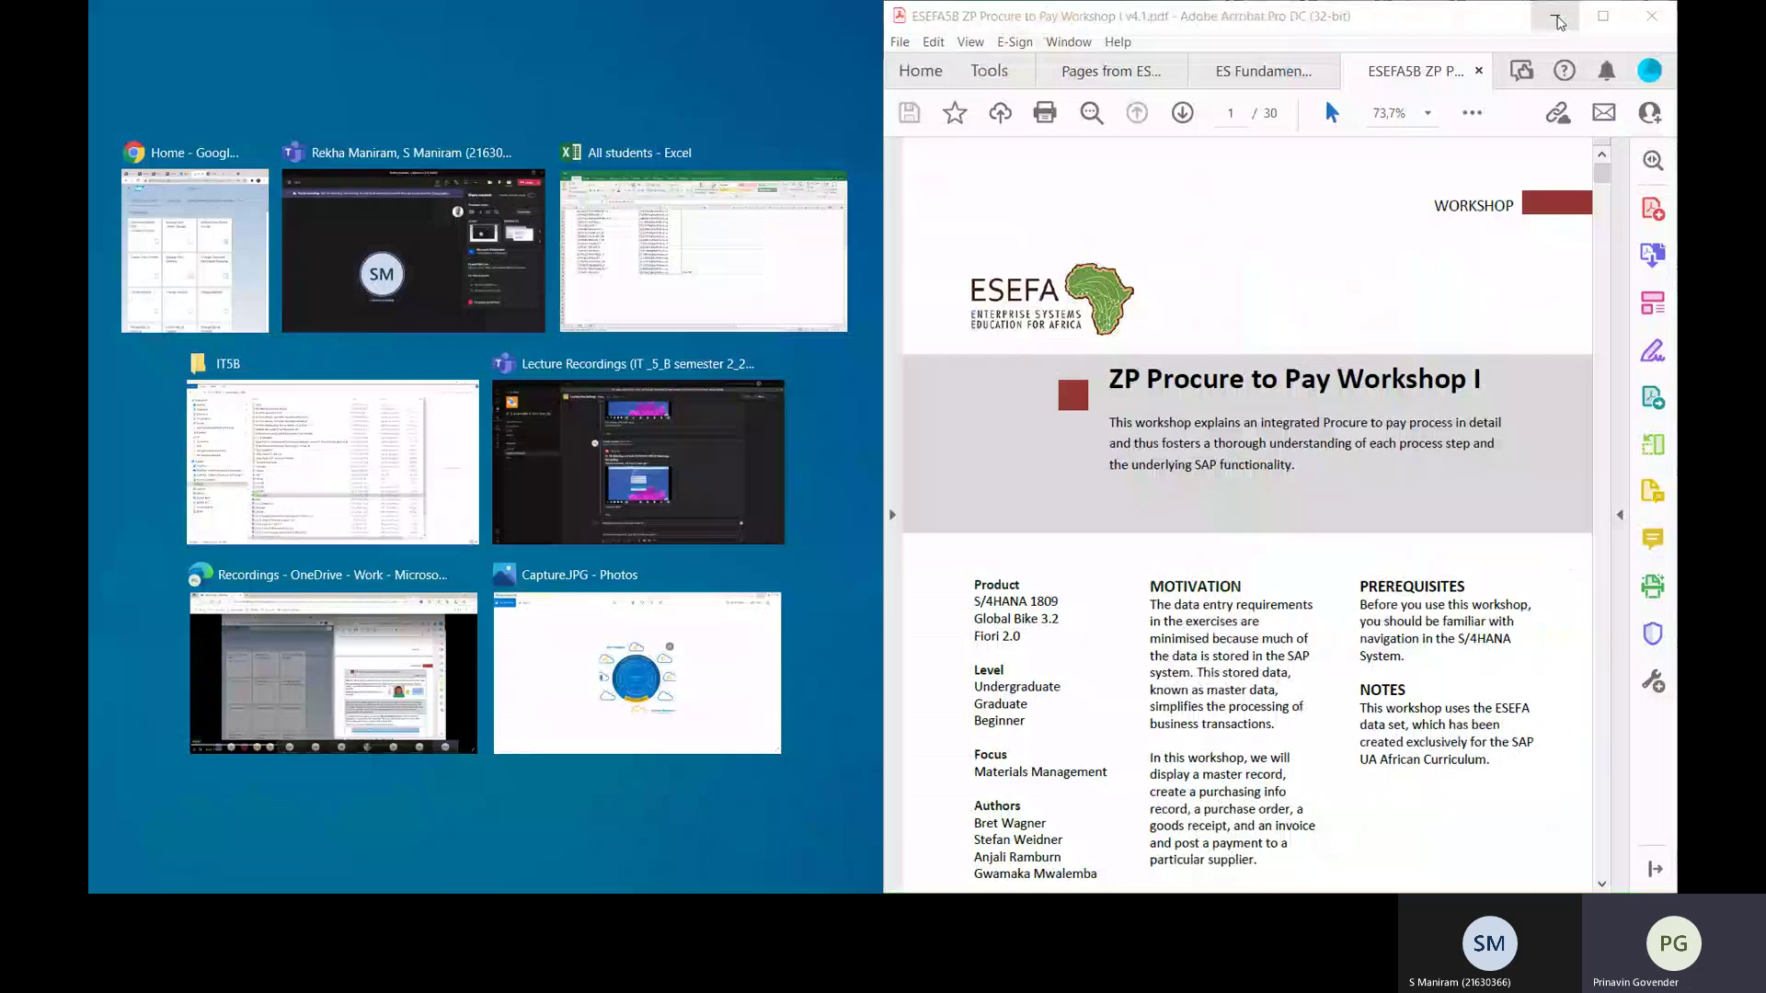
{"action": "left_click", "coordinate": [195, 249]}
Step: Review the Procure to pay process overview and diagram on page 3, and minimise the PDF and spreadsheet windows
{"action": "scroll", "coordinate": [1212, 504], "scroll_direction": "down", "scroll_amount": 10}
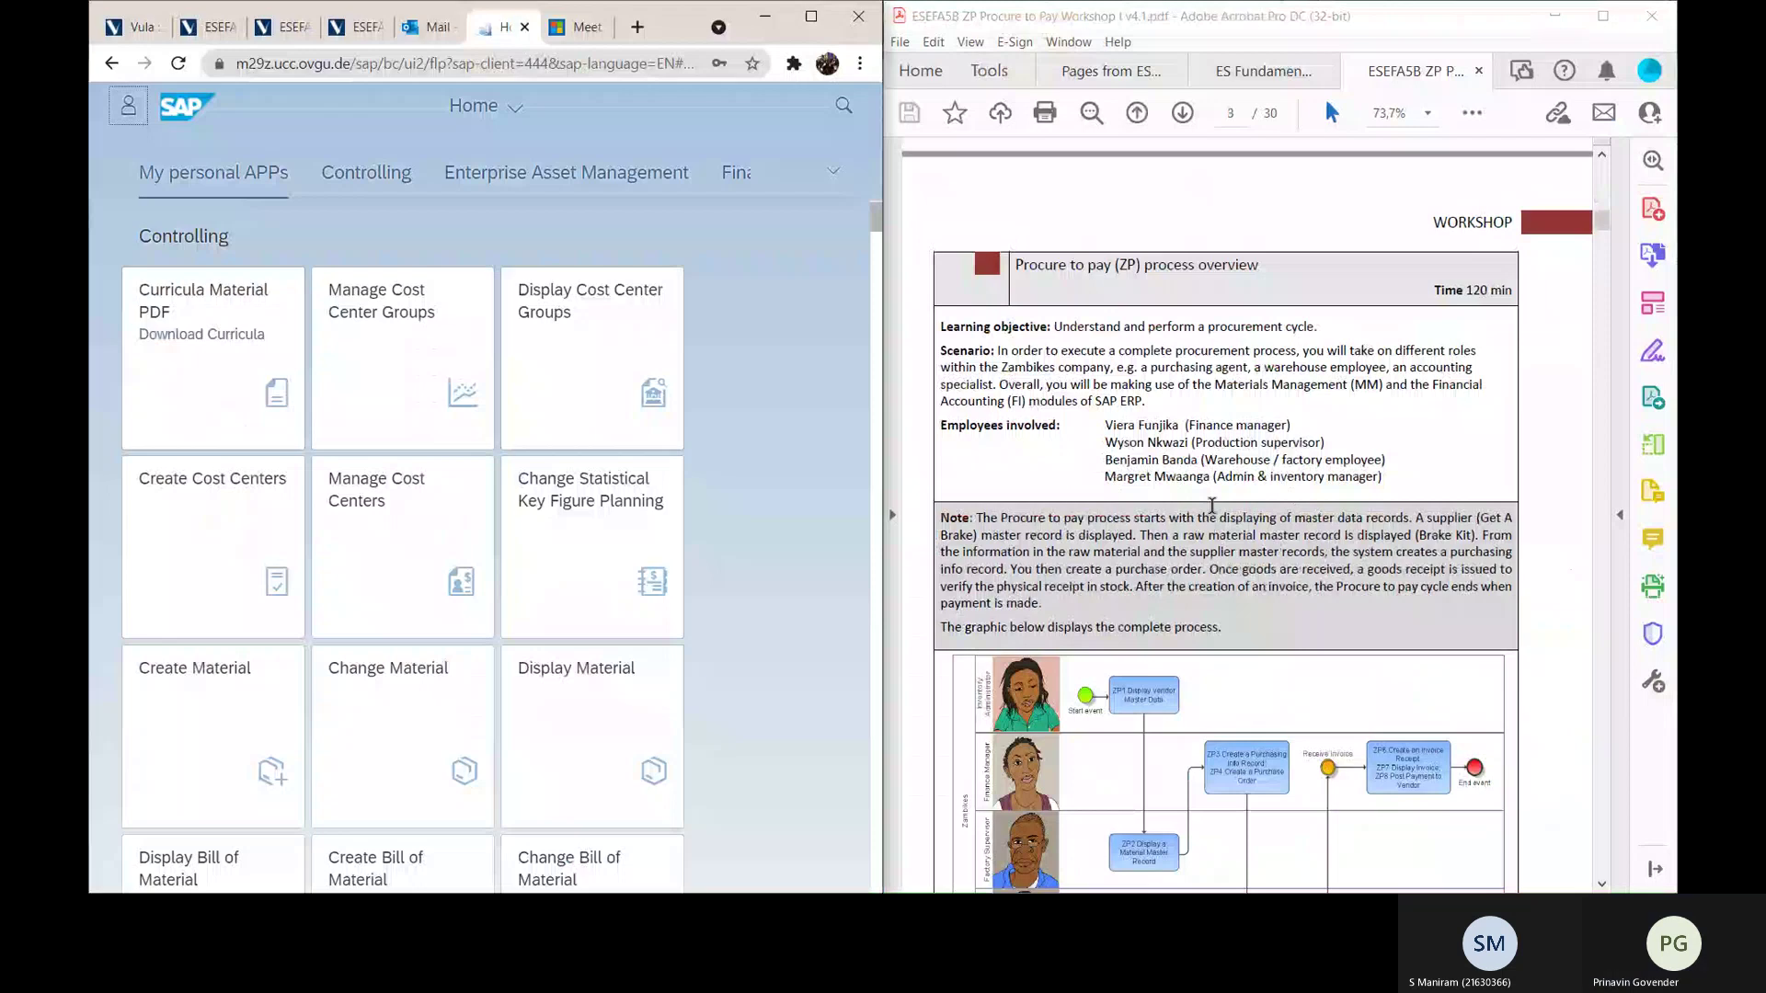
{"action": "scroll", "coordinate": [1415, 798], "scroll_direction": "down", "scroll_amount": 3}
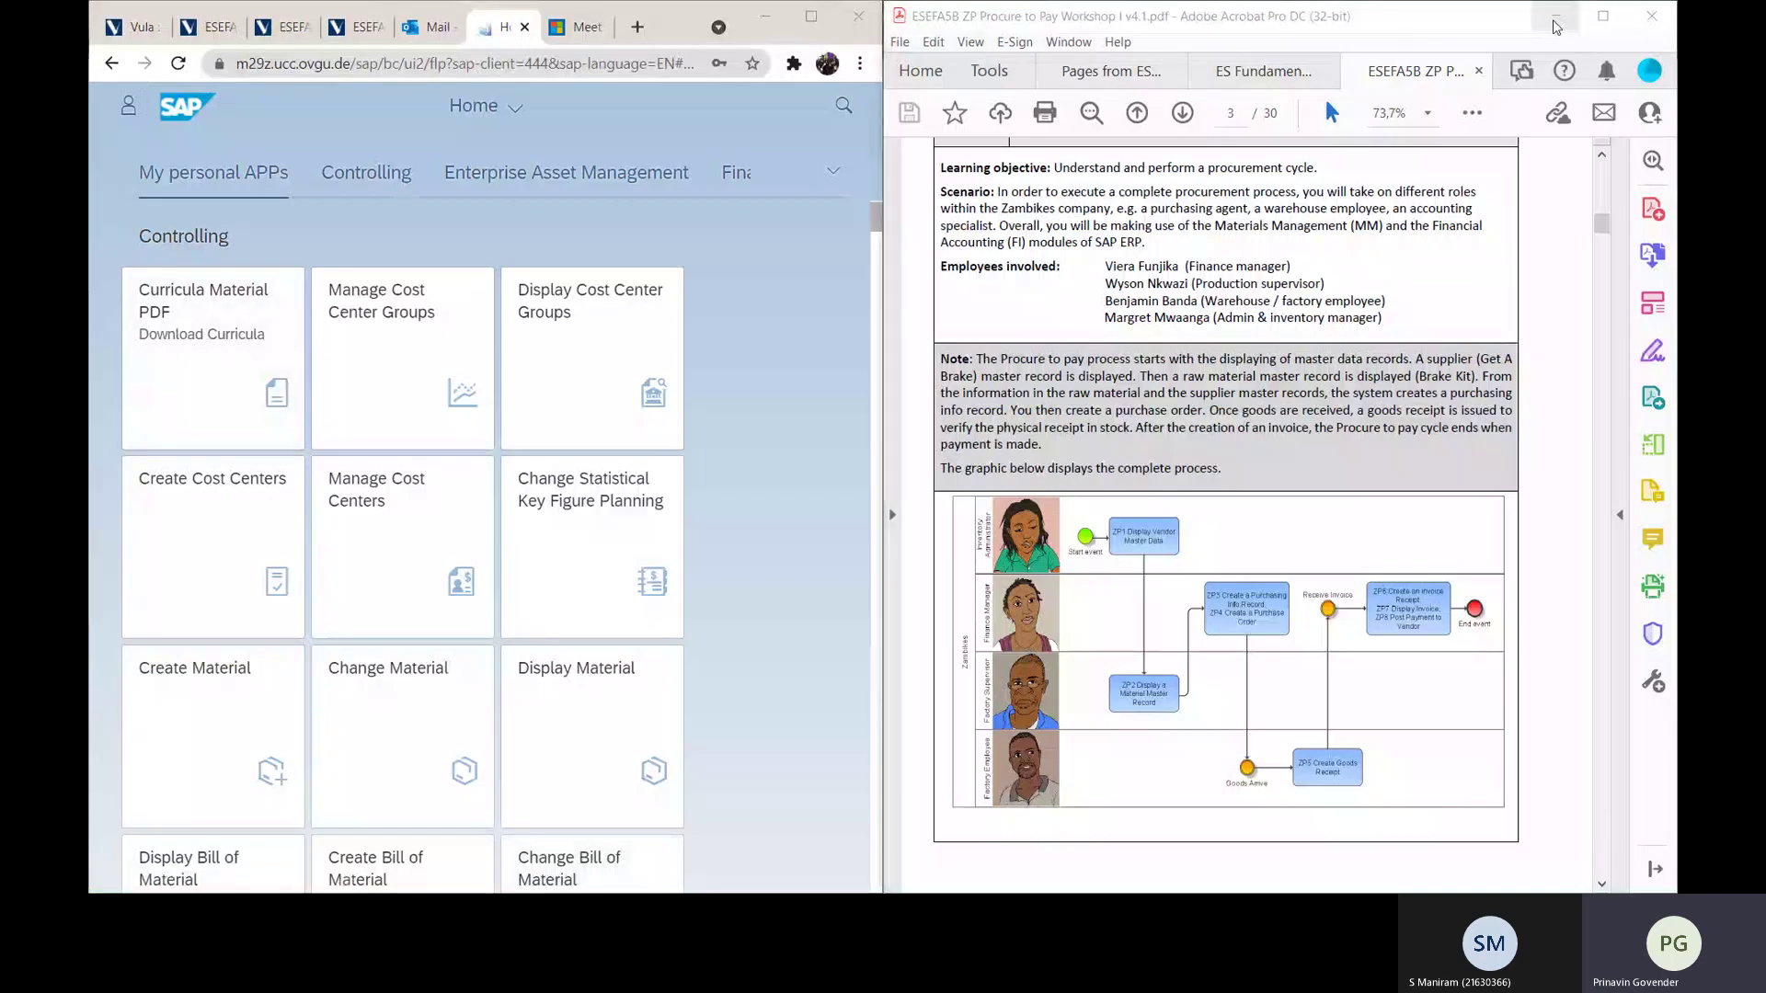
{"action": "left_click", "coordinate": [1555, 21]}
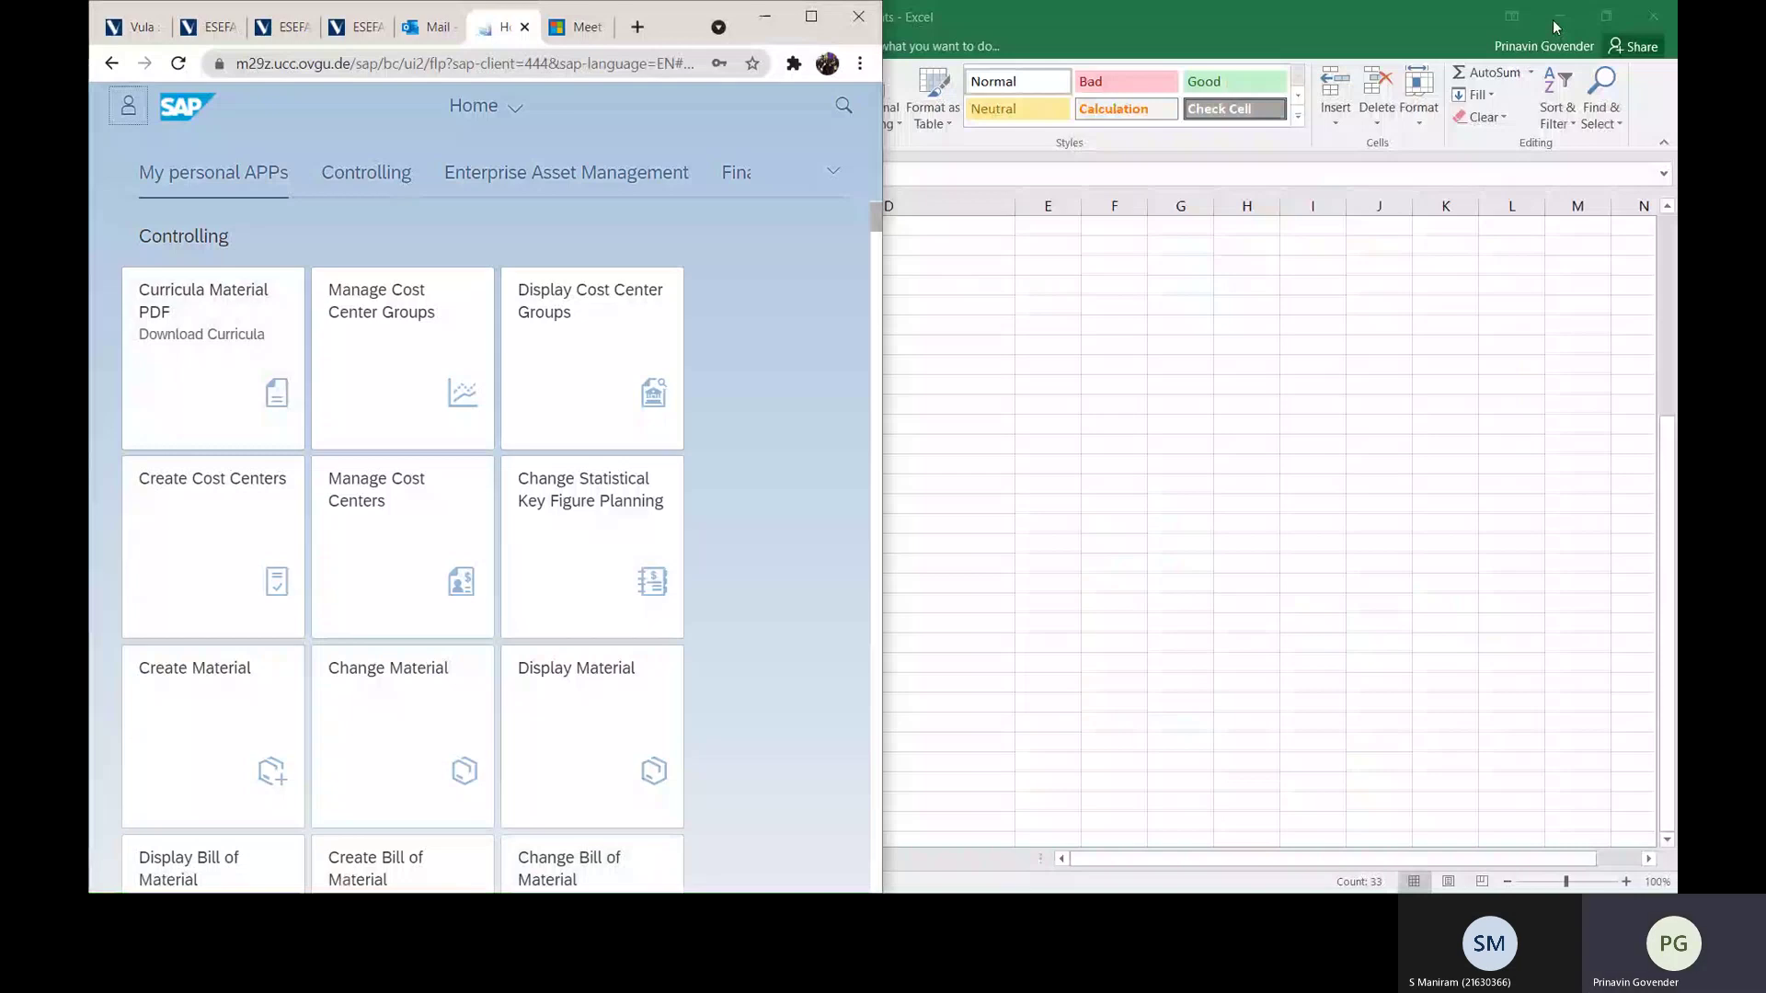
{"action": "left_click", "coordinate": [1555, 26]}
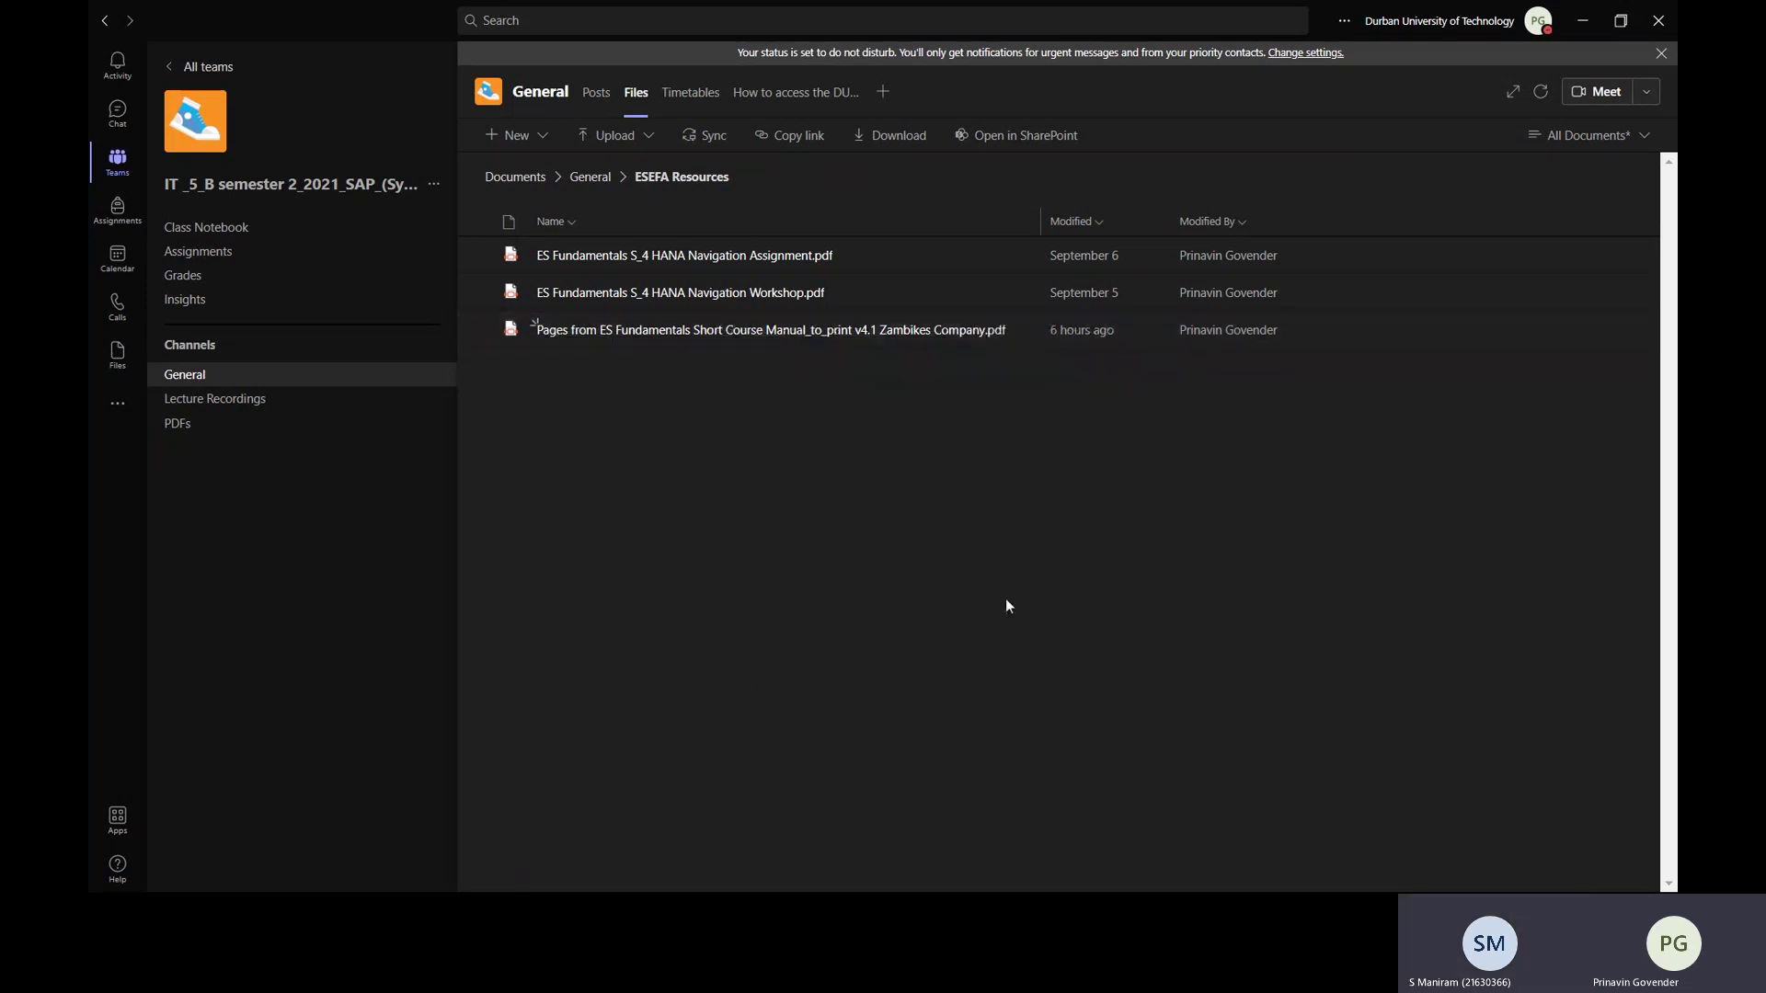
Step: Maximise the ES Fundamentals Short Course Manual and read page 7 on Zambikes' products and manufacturing strategy
{"action": "left_click", "coordinate": [1534, 854]}
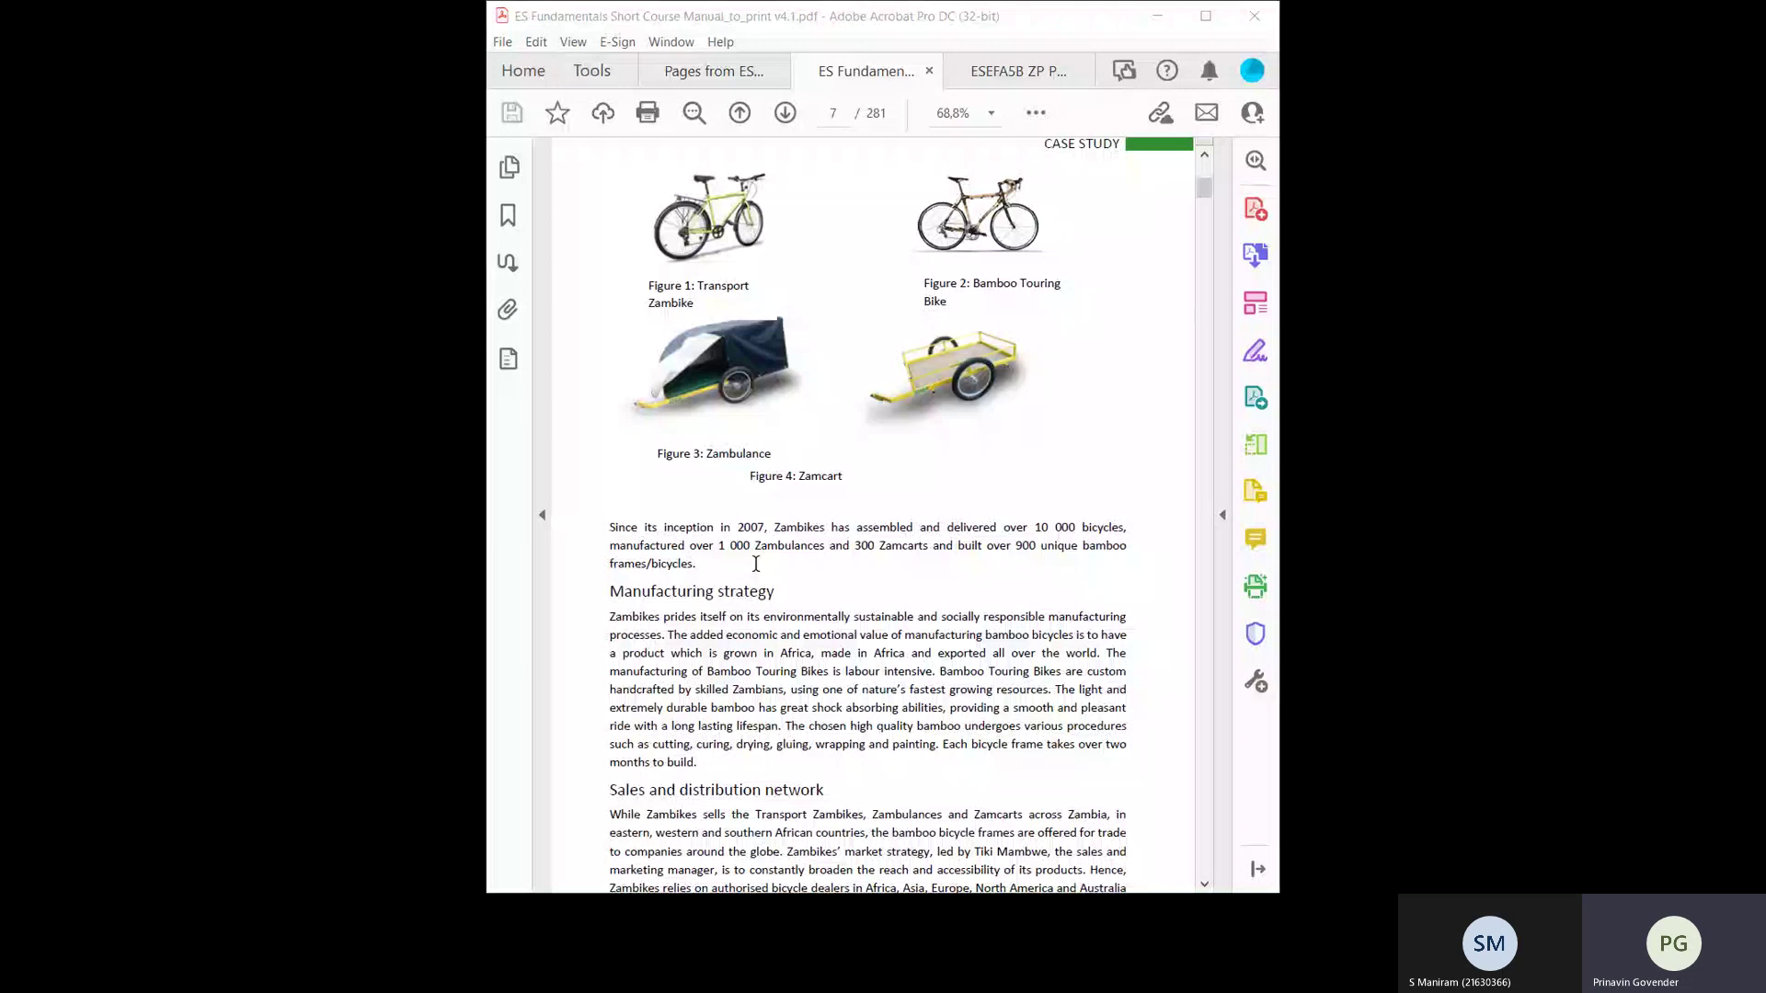
{"action": "key", "text": "super+Up"}
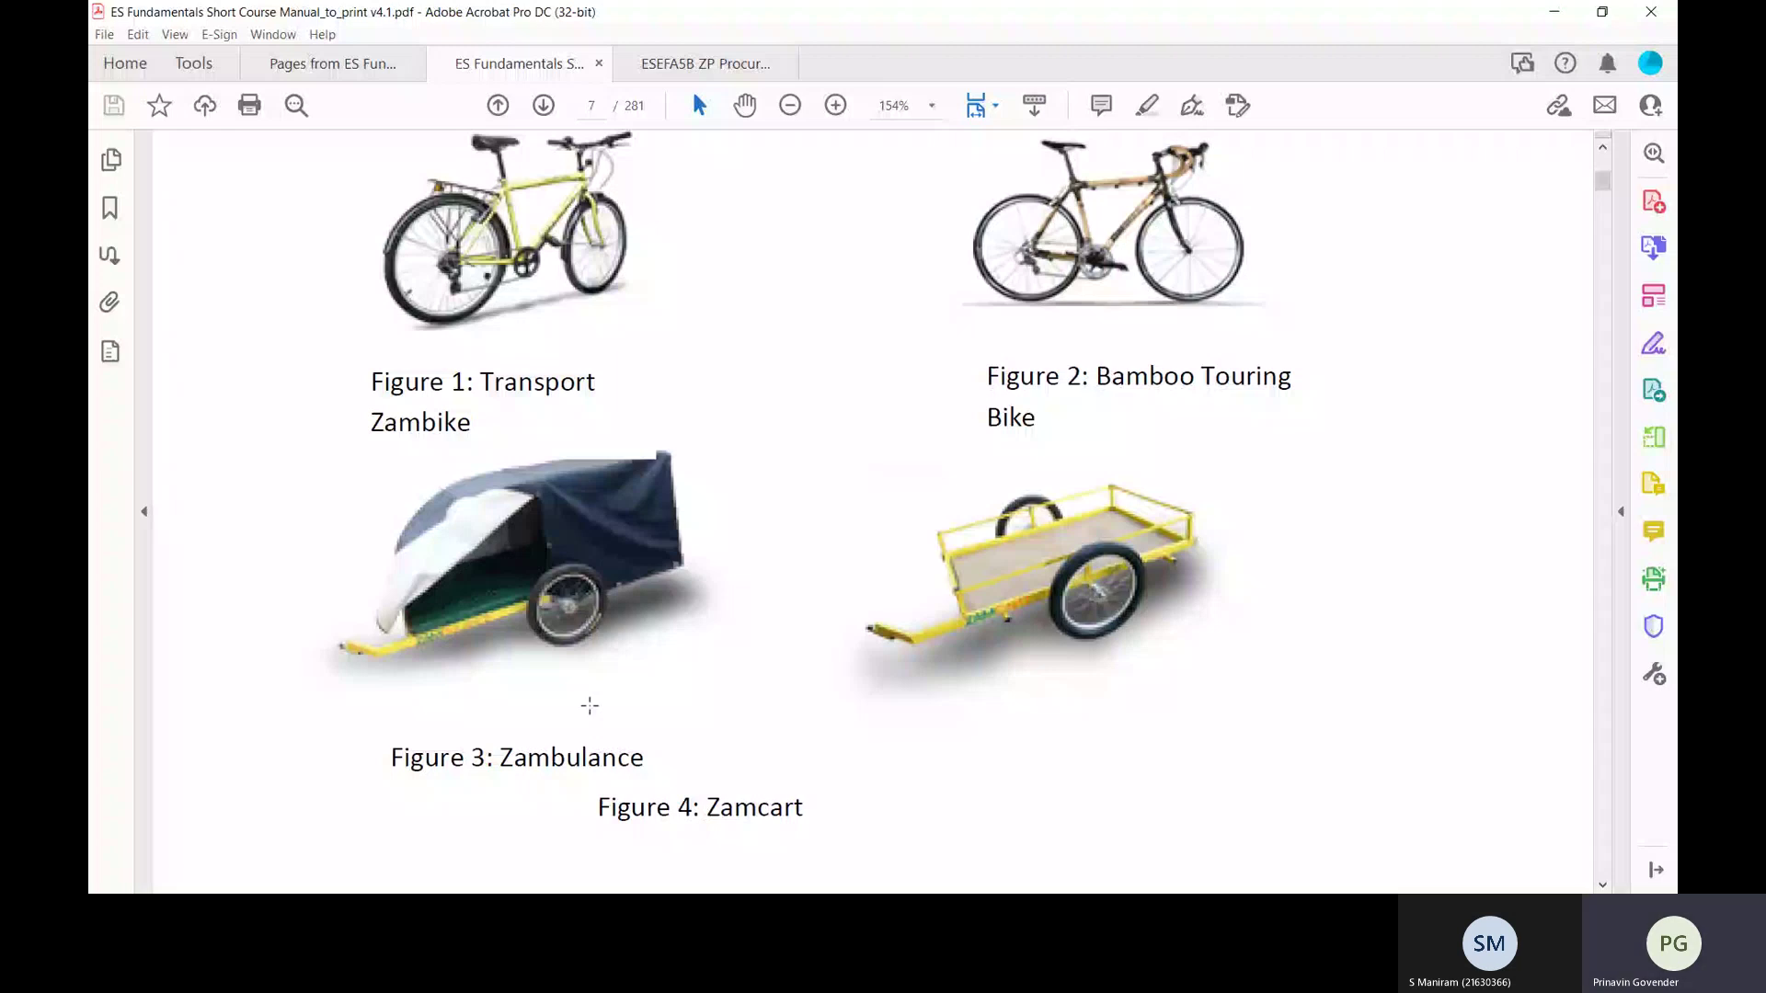
{"action": "scroll", "coordinate": [1042, 596], "scroll_direction": "down", "scroll_amount": 4}
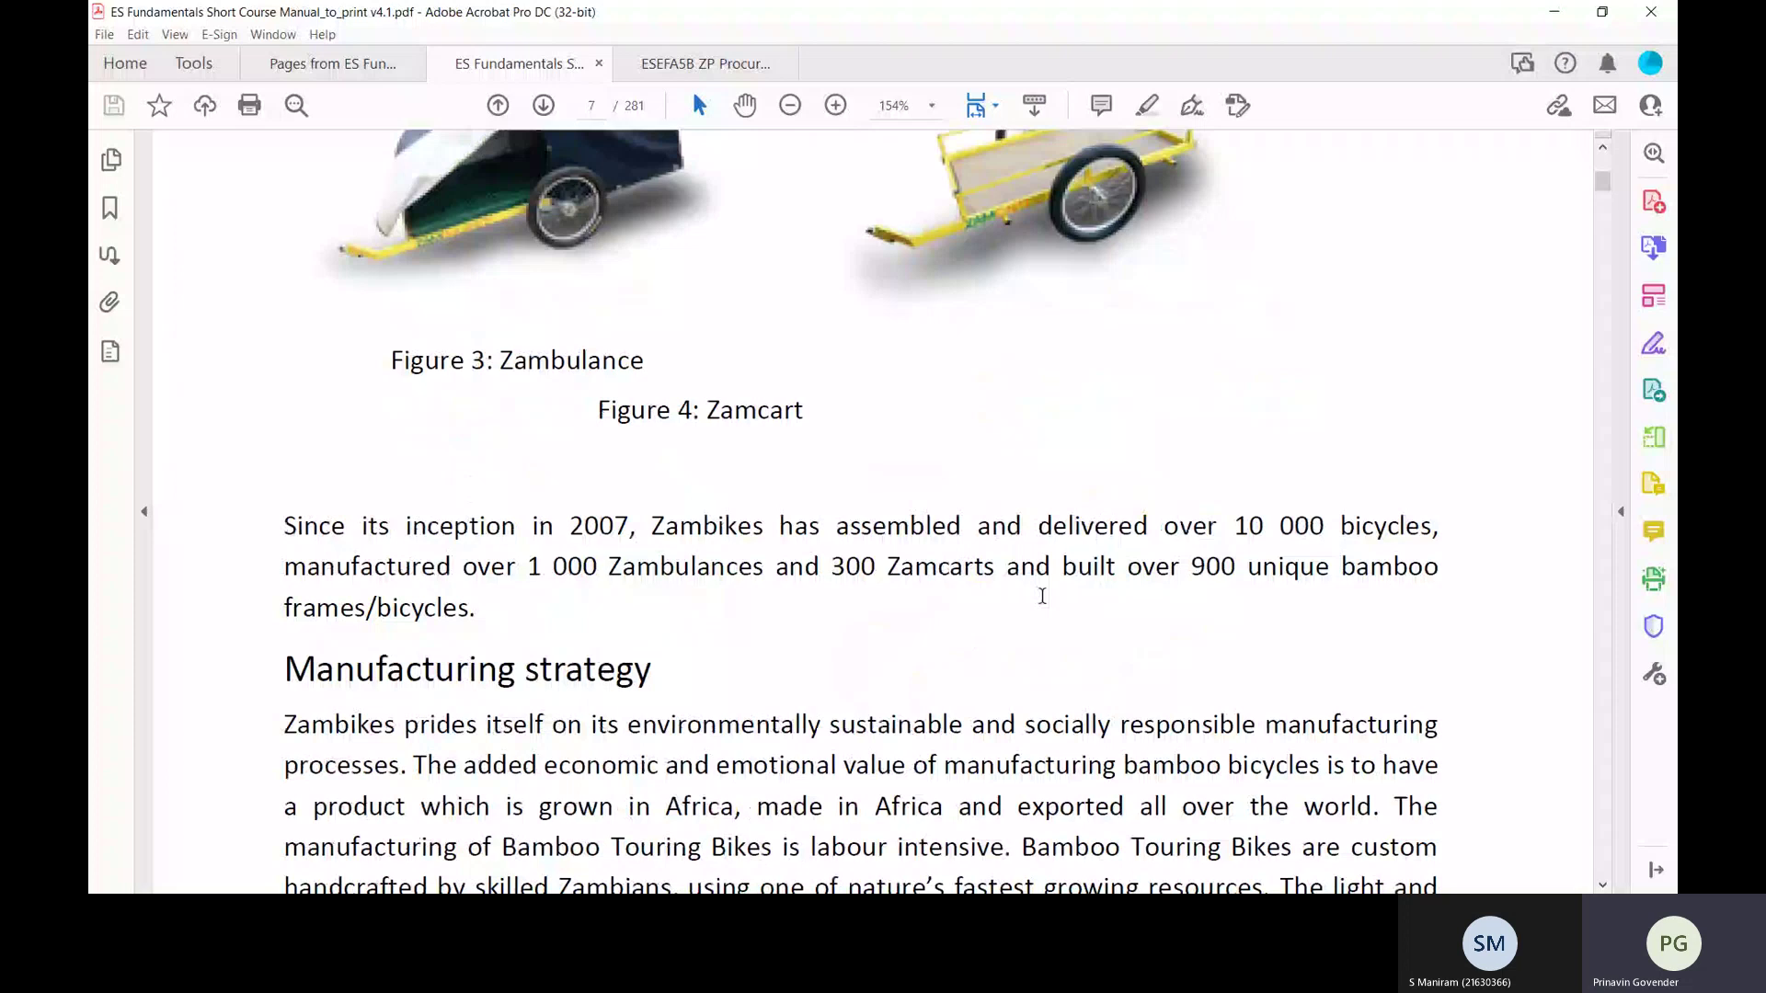
{"action": "scroll", "coordinate": [1042, 596], "scroll_direction": "down", "scroll_amount": 1}
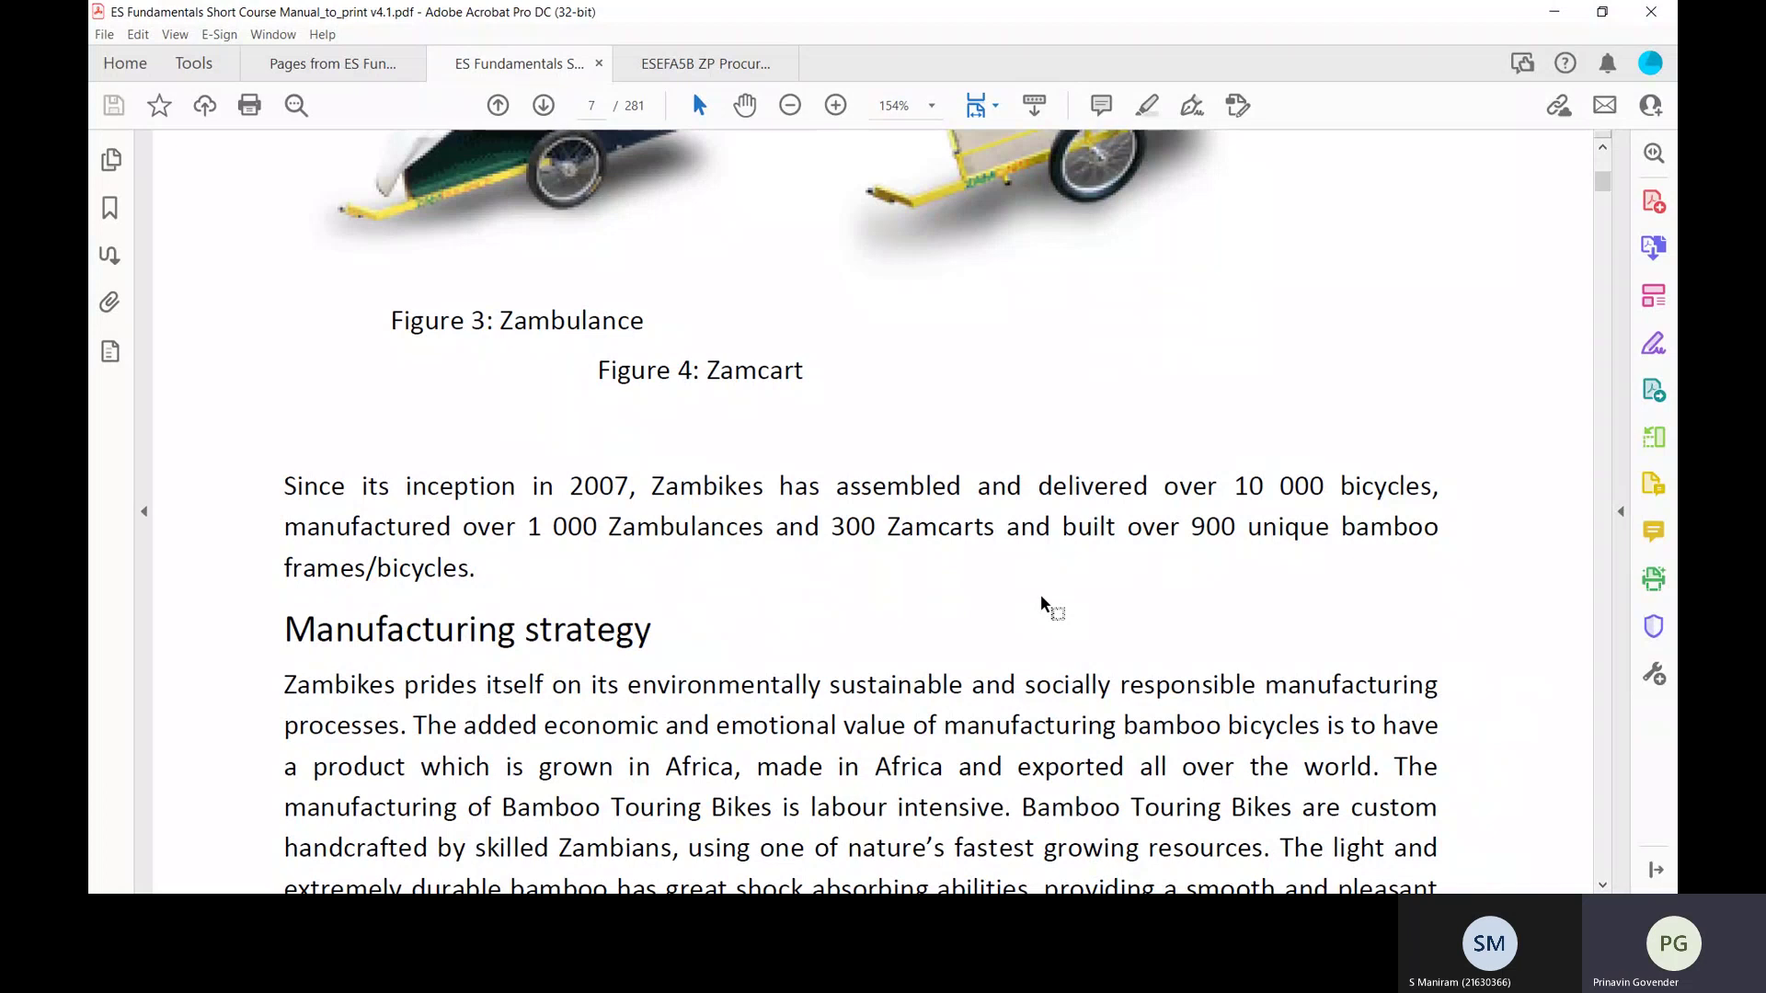
{"action": "scroll", "coordinate": [1040, 596], "scroll_direction": "down", "scroll_amount": 3}
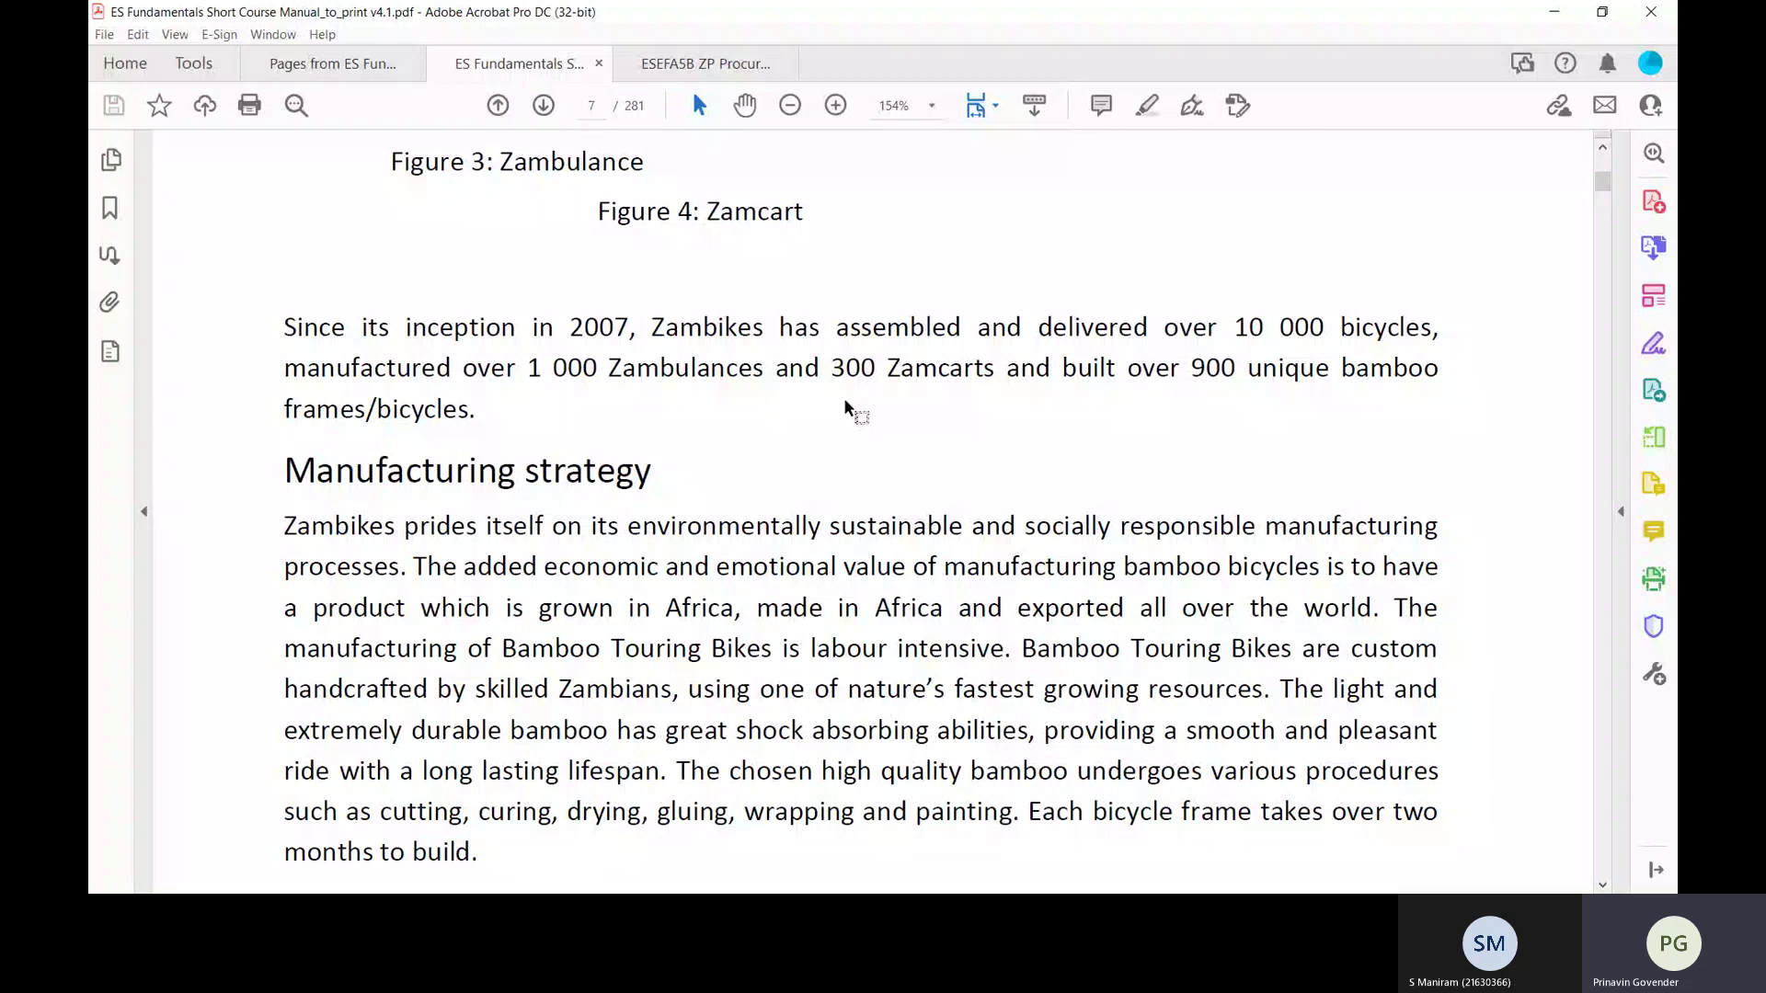
Step: Switch to the ZP Procure to Pay Workshop PDF and examine the first page's title, motivation, prerequisites and notes
{"action": "left_click", "coordinate": [669, 72]}
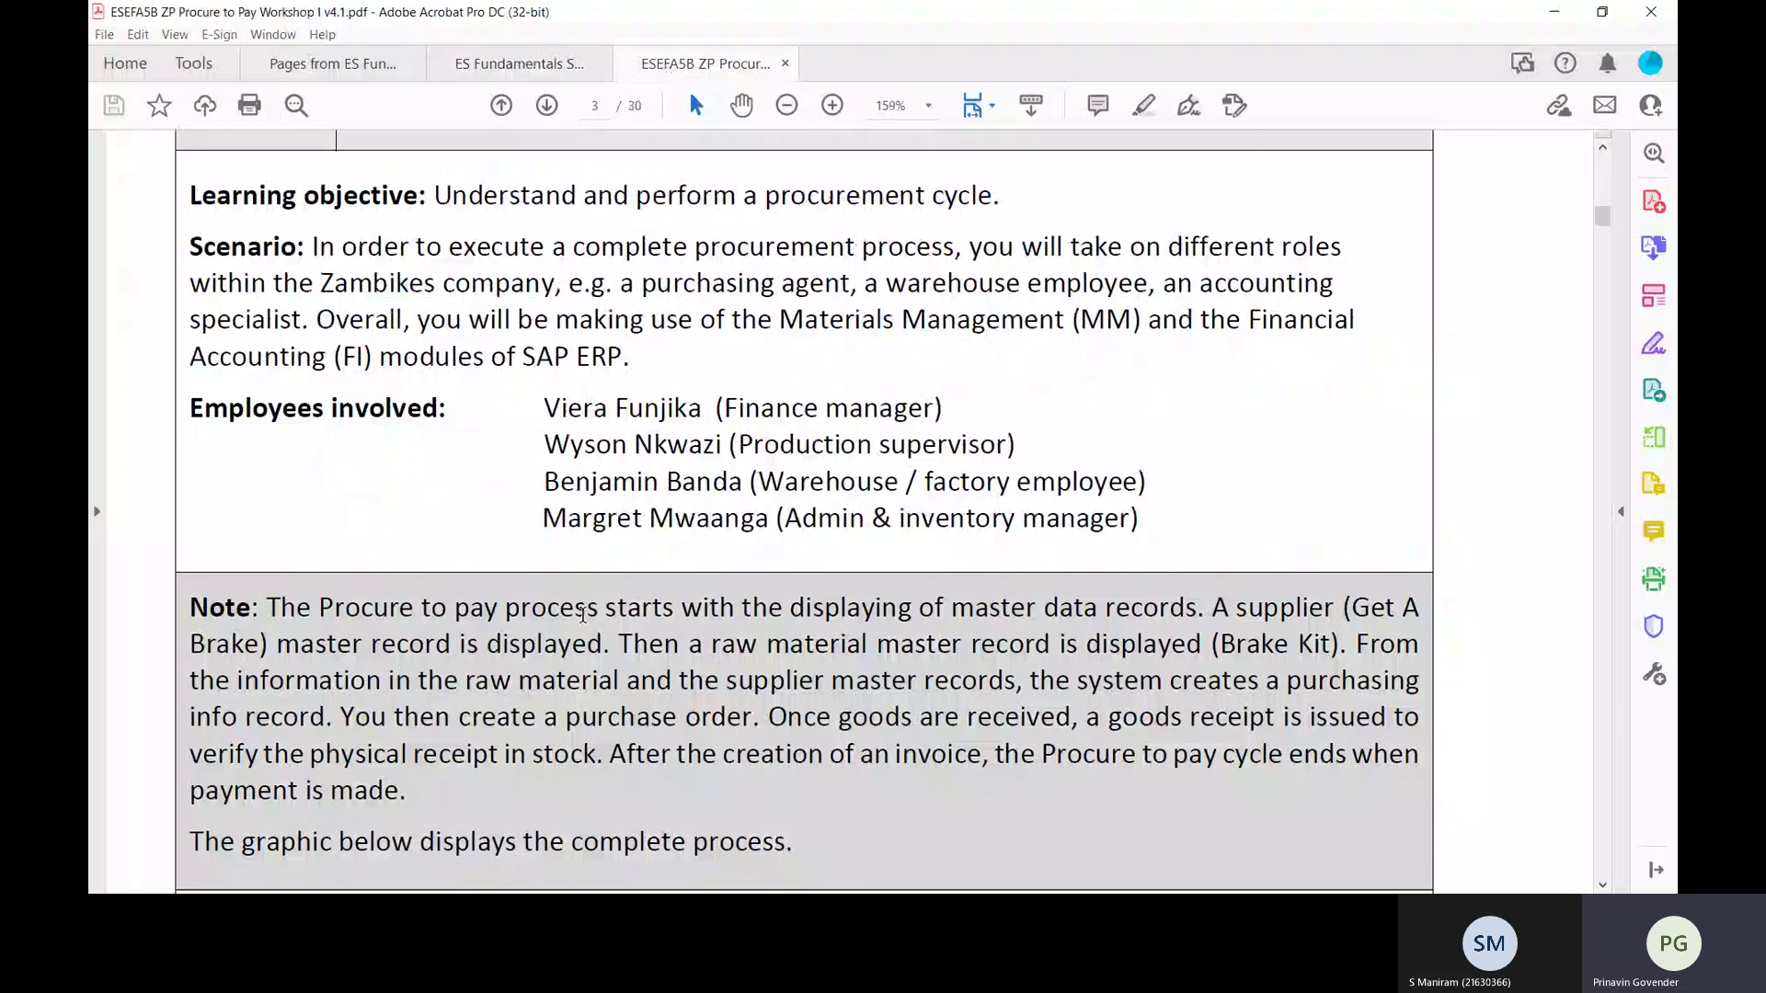
{"action": "scroll", "coordinate": [582, 615], "scroll_direction": "up", "scroll_amount": 5}
{"action": "scroll", "coordinate": [584, 623], "scroll_direction": "up", "scroll_amount": 5}
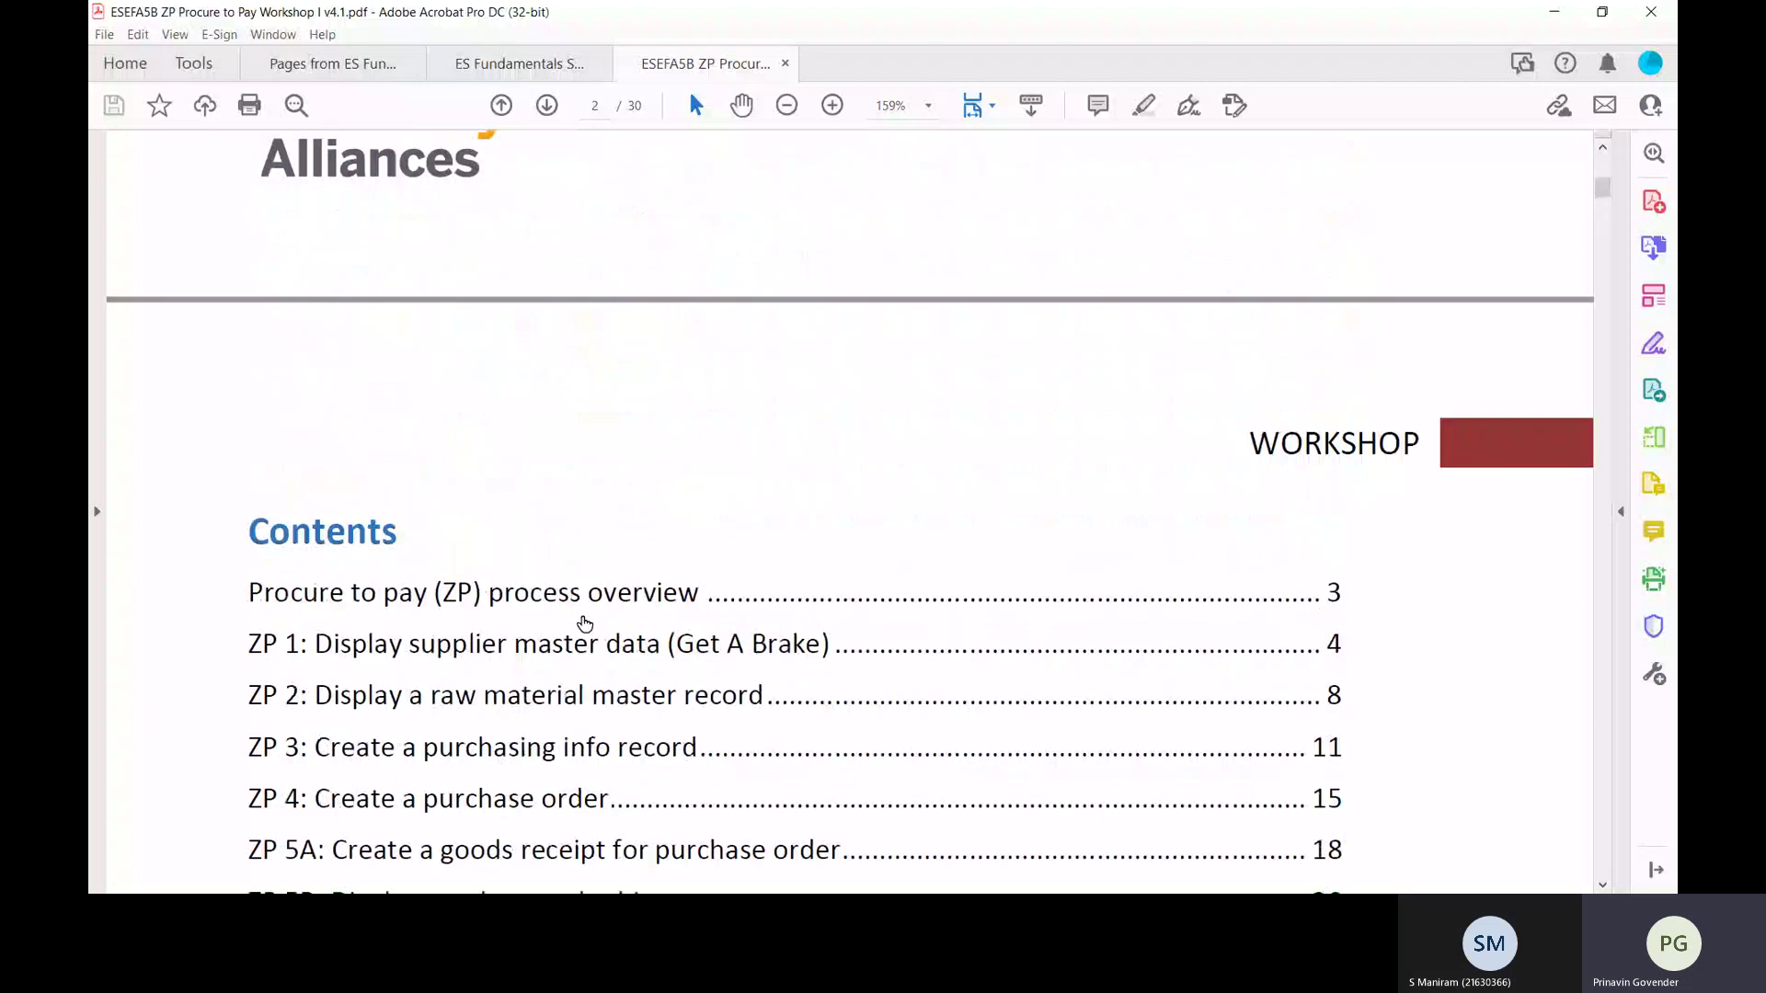
{"action": "scroll", "coordinate": [584, 623], "scroll_direction": "up", "scroll_amount": 4}
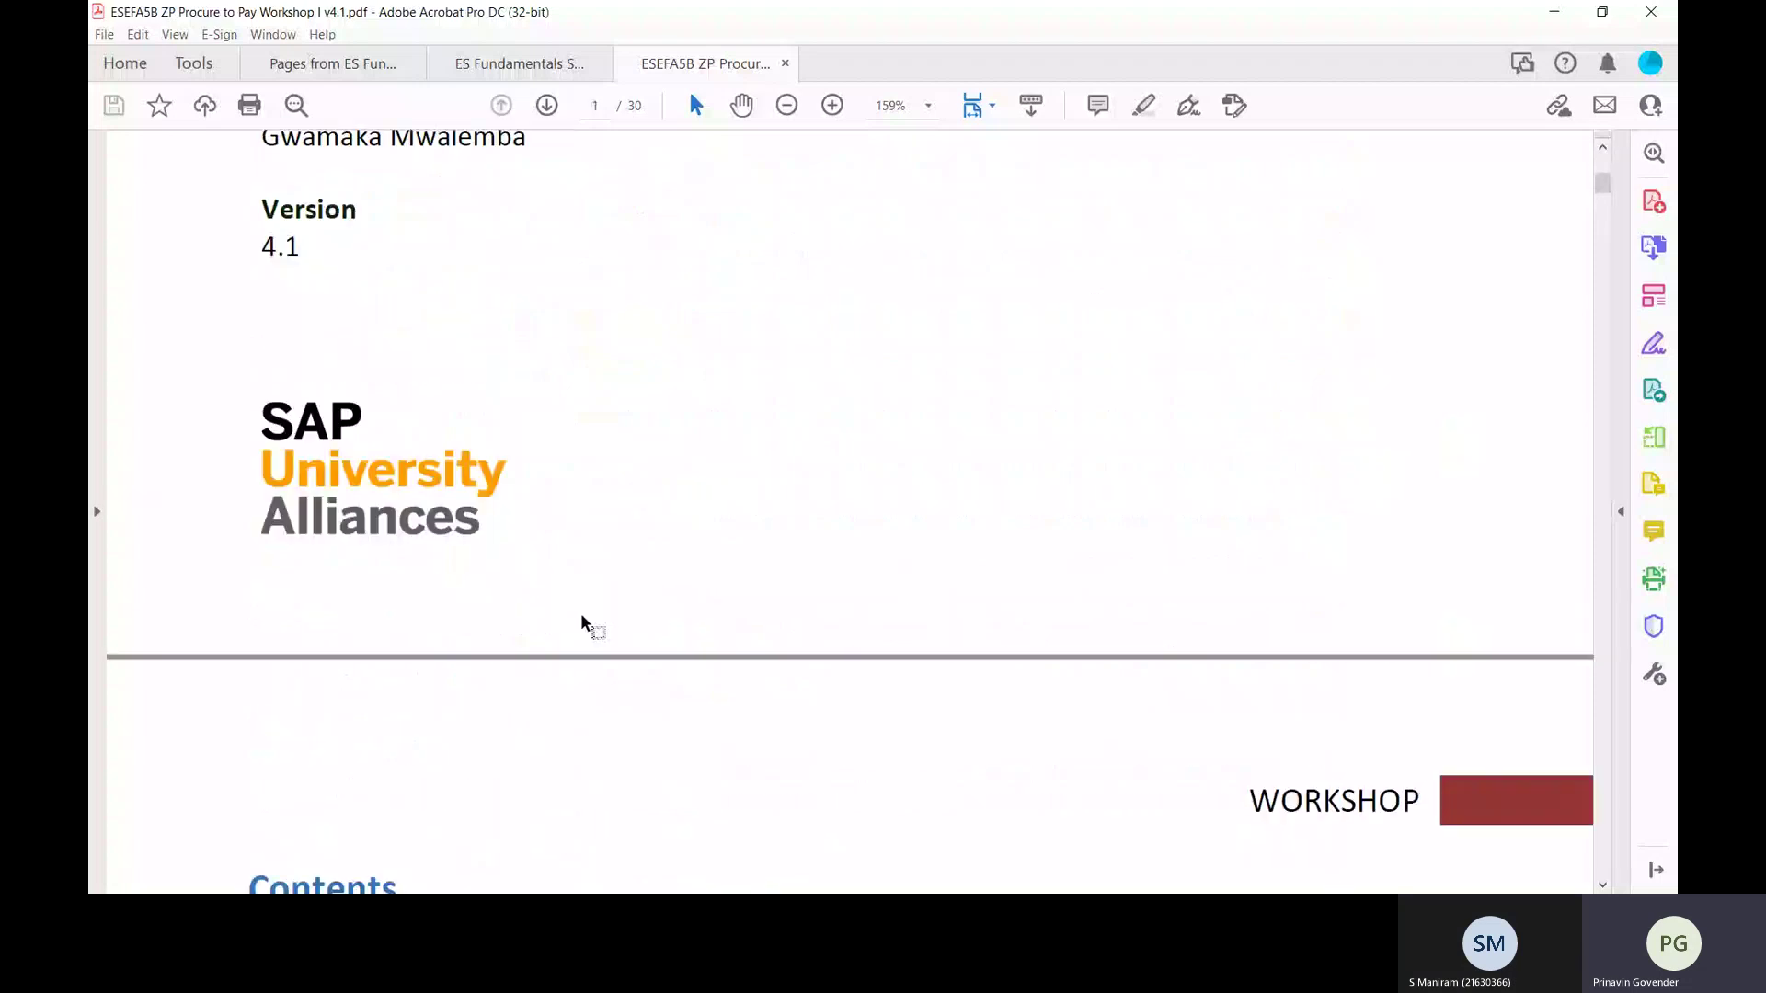
{"action": "scroll", "coordinate": [582, 616], "scroll_direction": "up", "scroll_amount": 4}
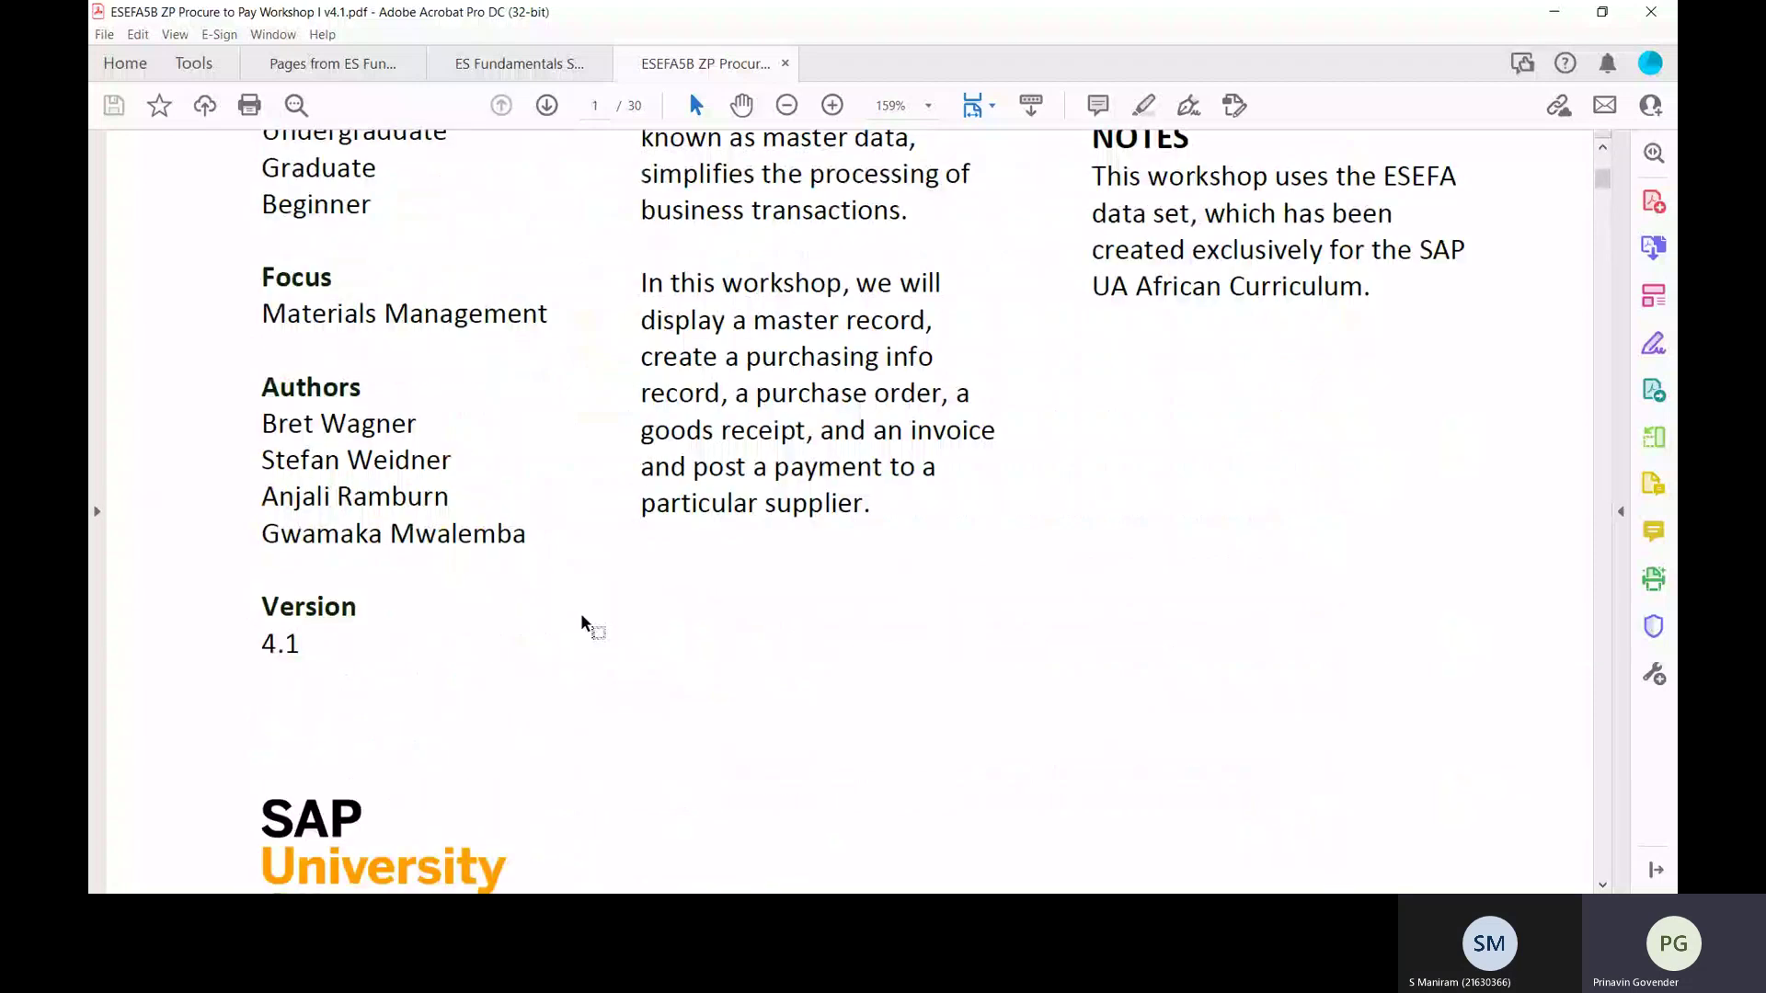
{"action": "scroll", "coordinate": [582, 621], "scroll_direction": "up", "scroll_amount": 3}
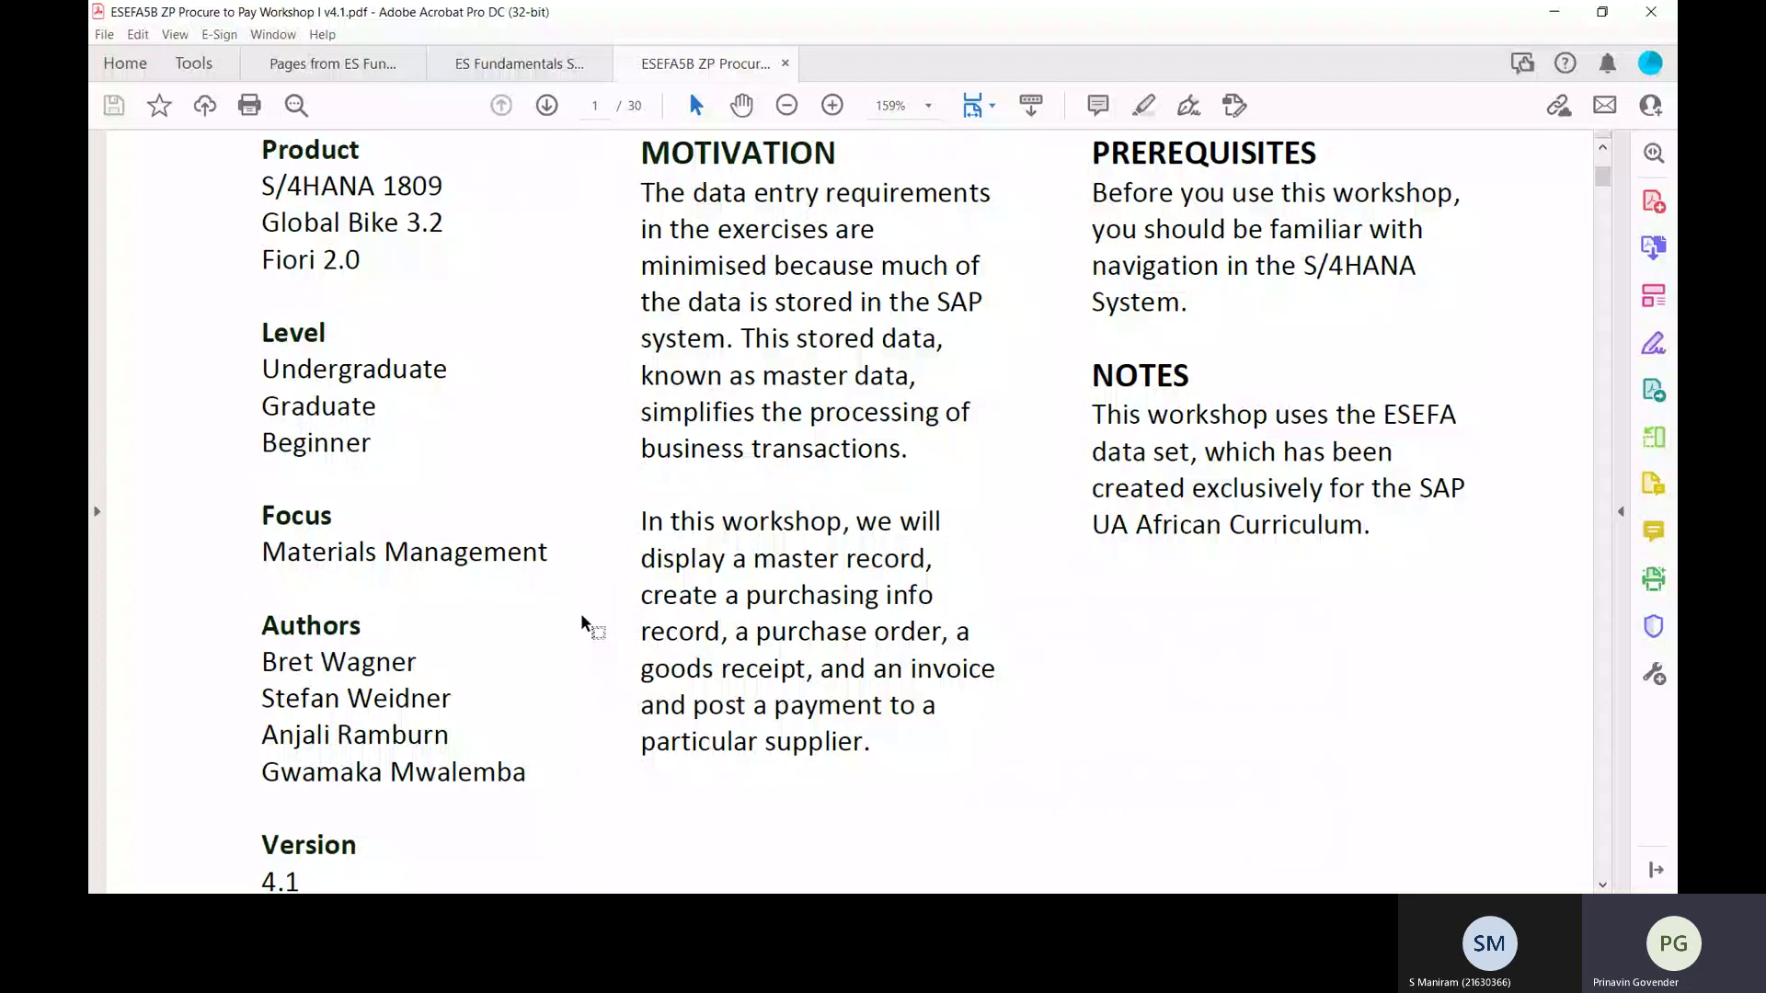
{"action": "scroll", "coordinate": [582, 618], "scroll_direction": "up", "scroll_amount": 1}
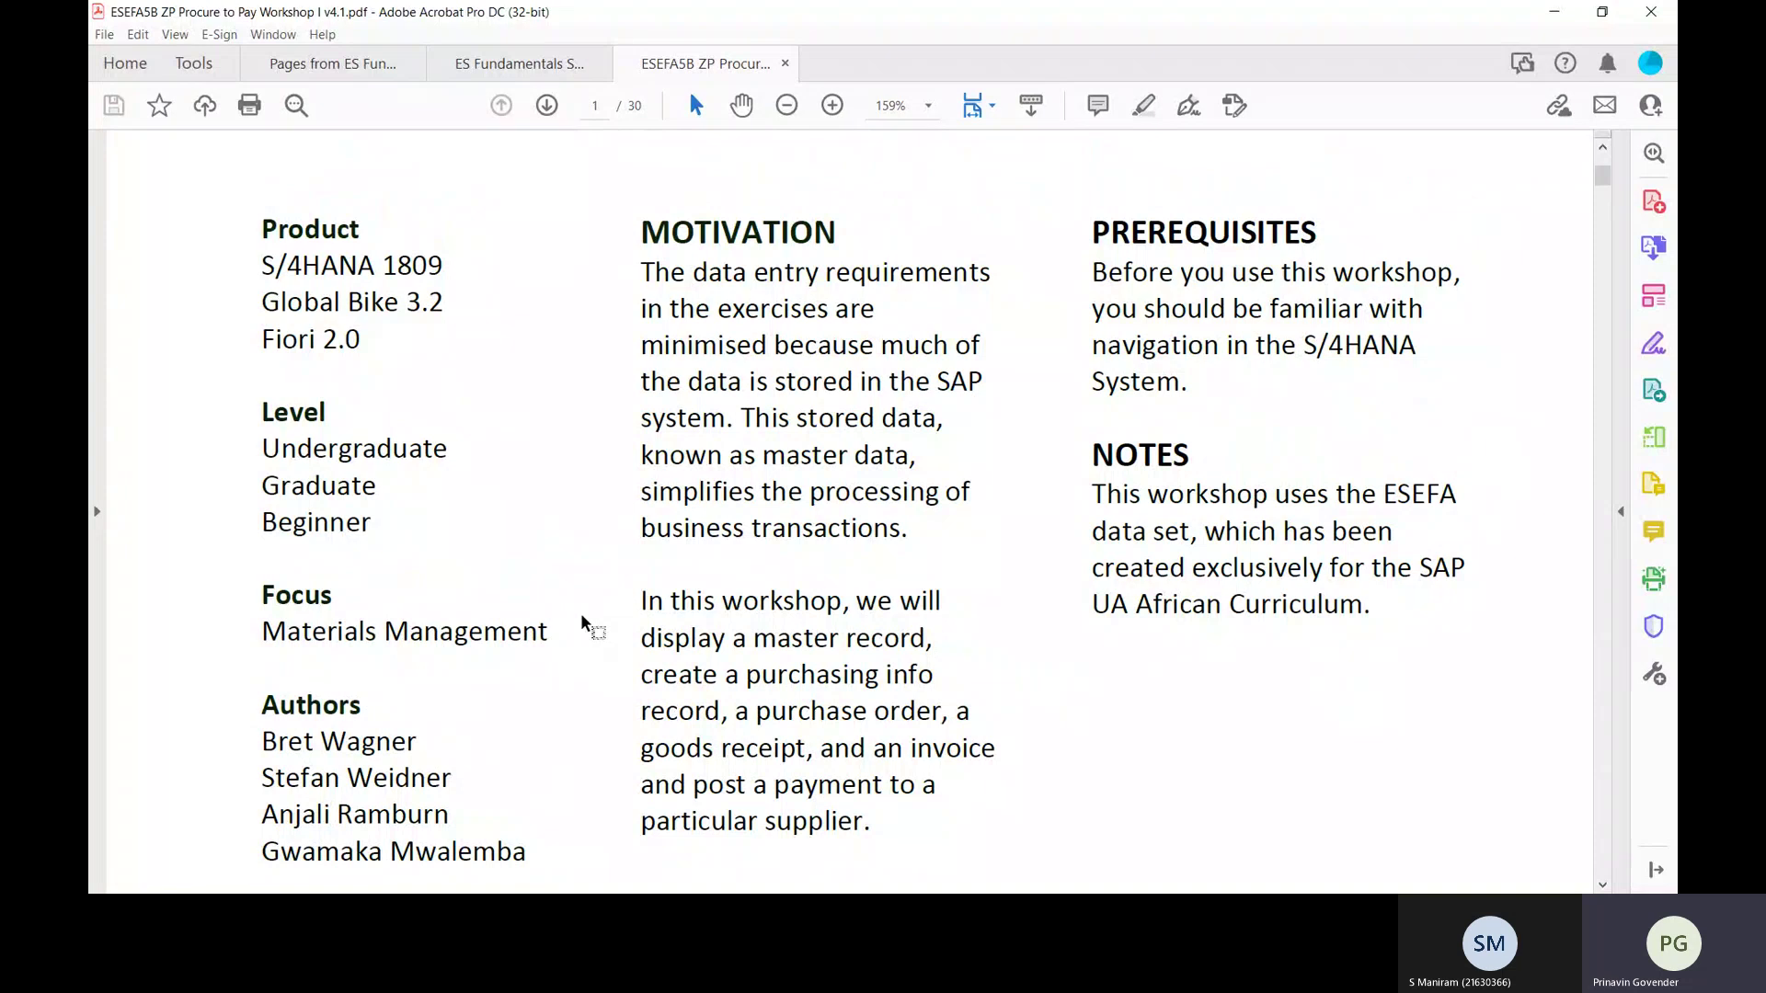
{"action": "scroll", "coordinate": [581, 612], "scroll_direction": "down", "scroll_amount": 3}
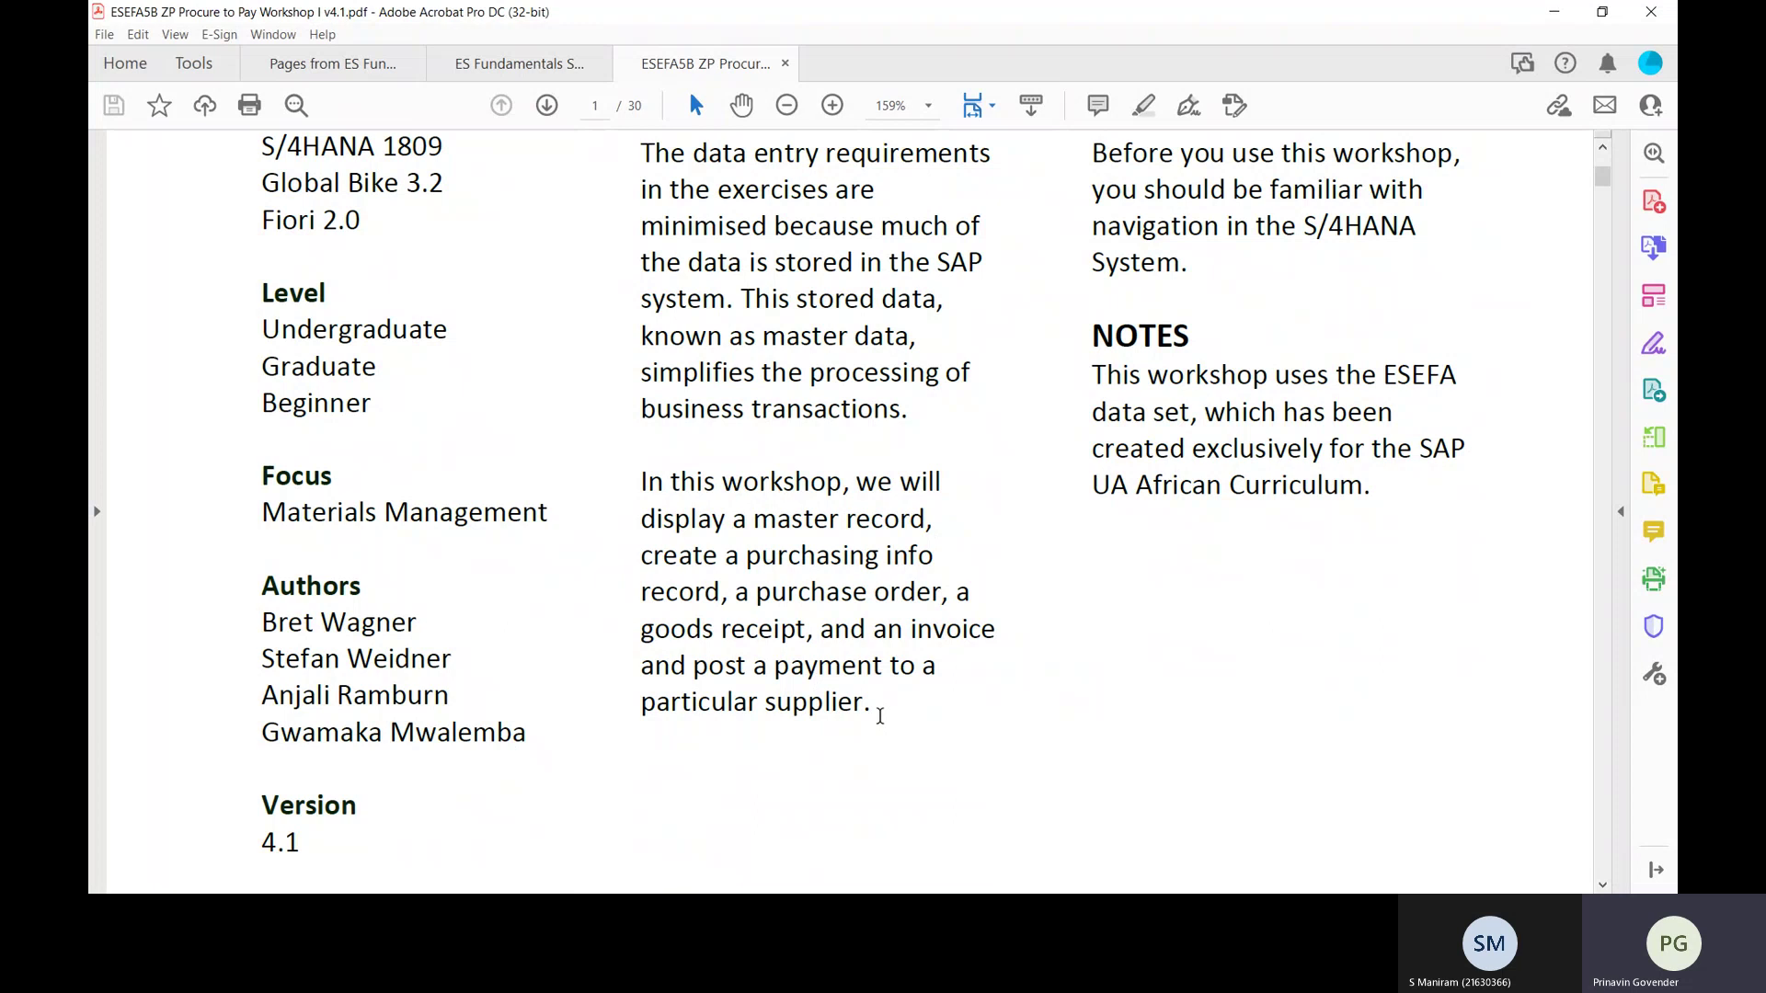
{"action": "scroll", "coordinate": [880, 715], "scroll_direction": "up", "scroll_amount": 5}
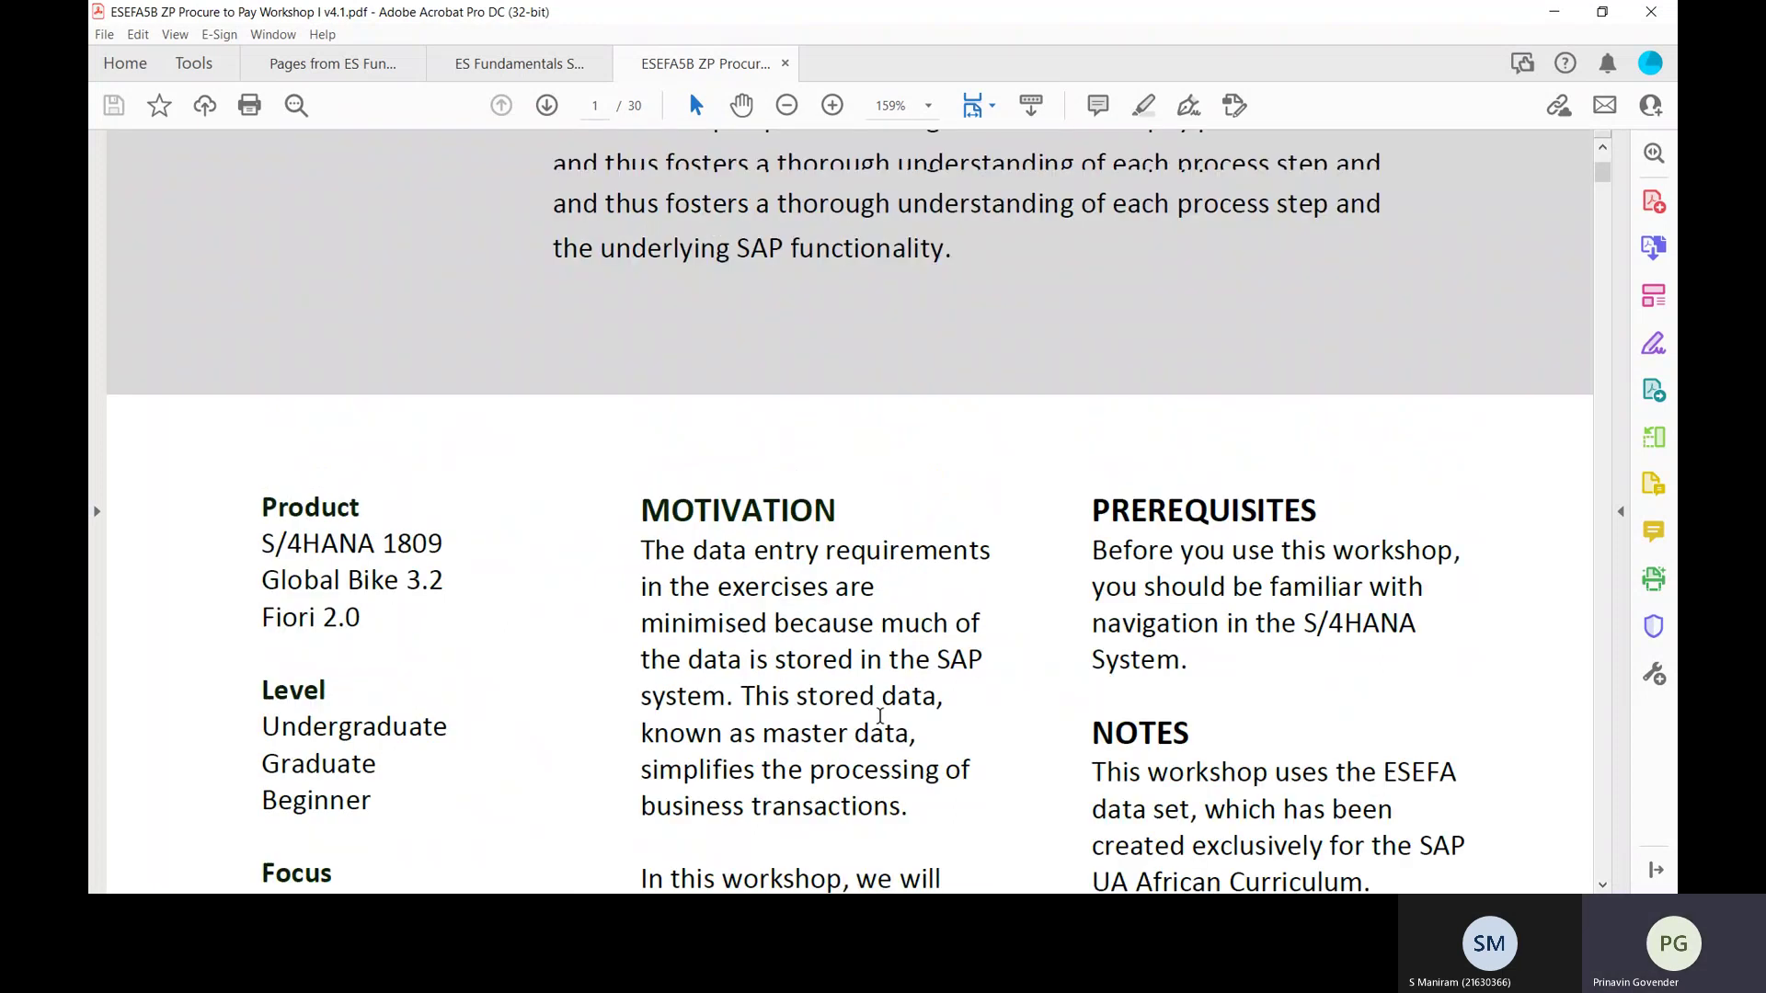
{"action": "scroll", "coordinate": [880, 716], "scroll_direction": "up", "scroll_amount": 5}
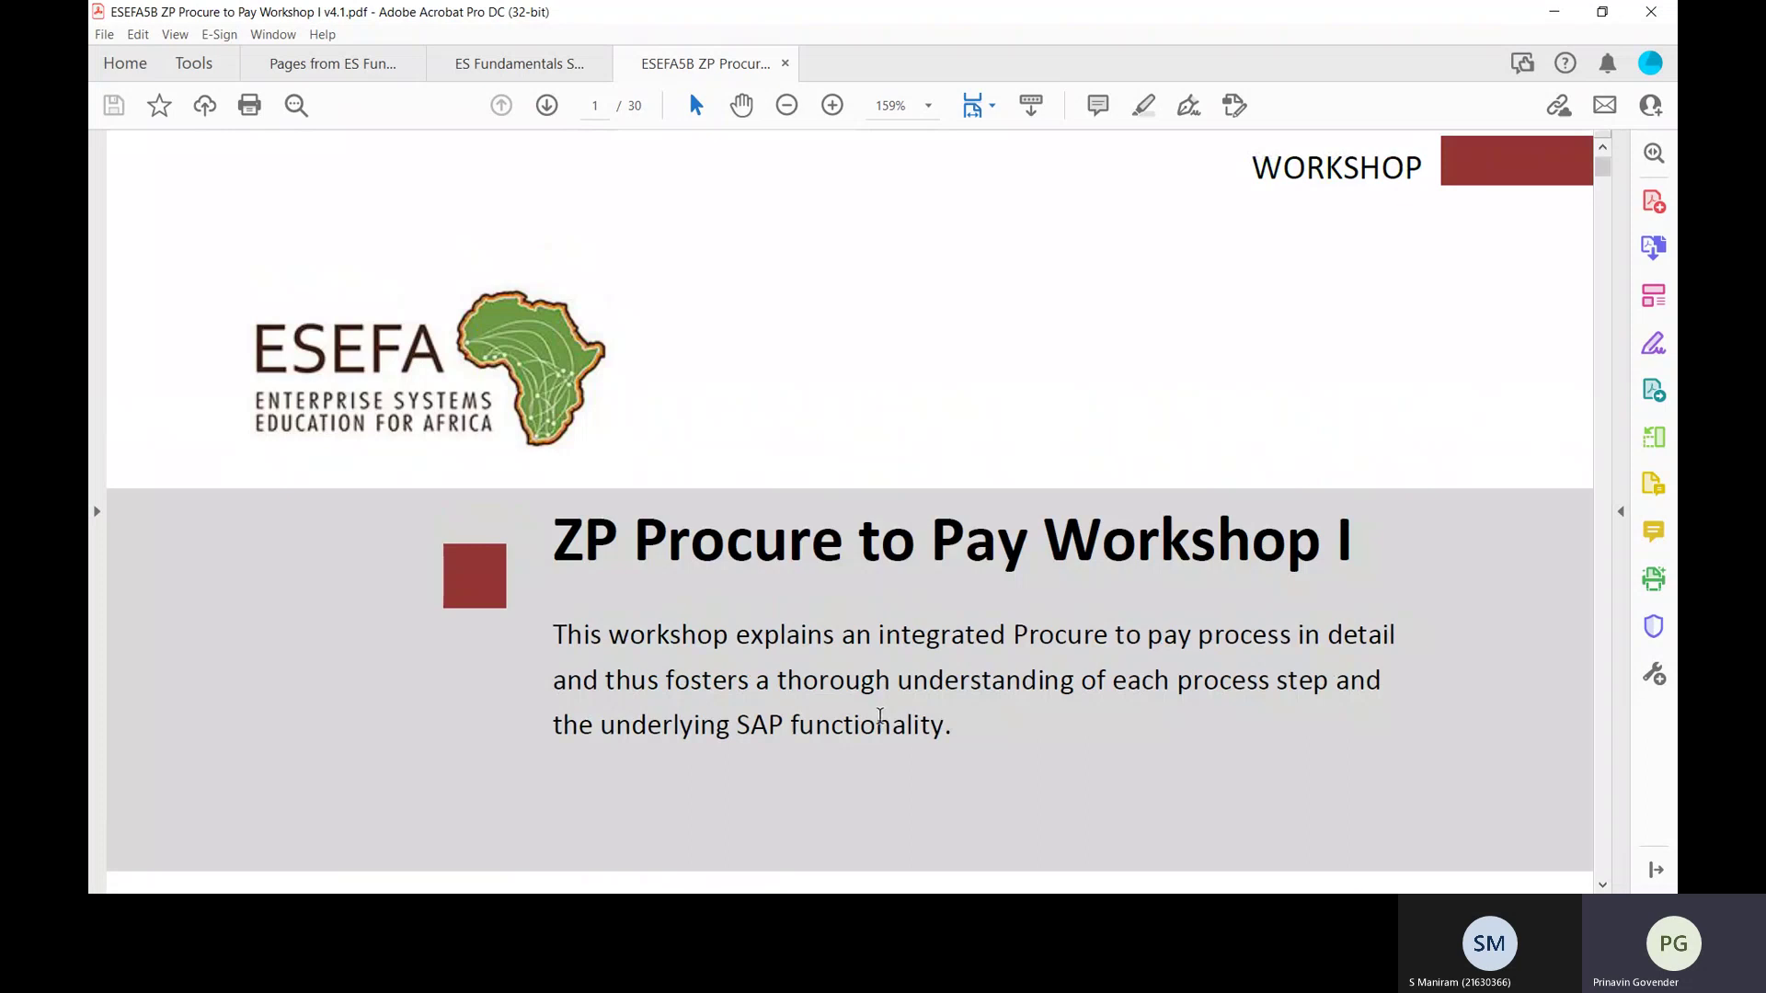
{"action": "scroll", "coordinate": [1343, 311], "scroll_direction": "down", "scroll_amount": 10}
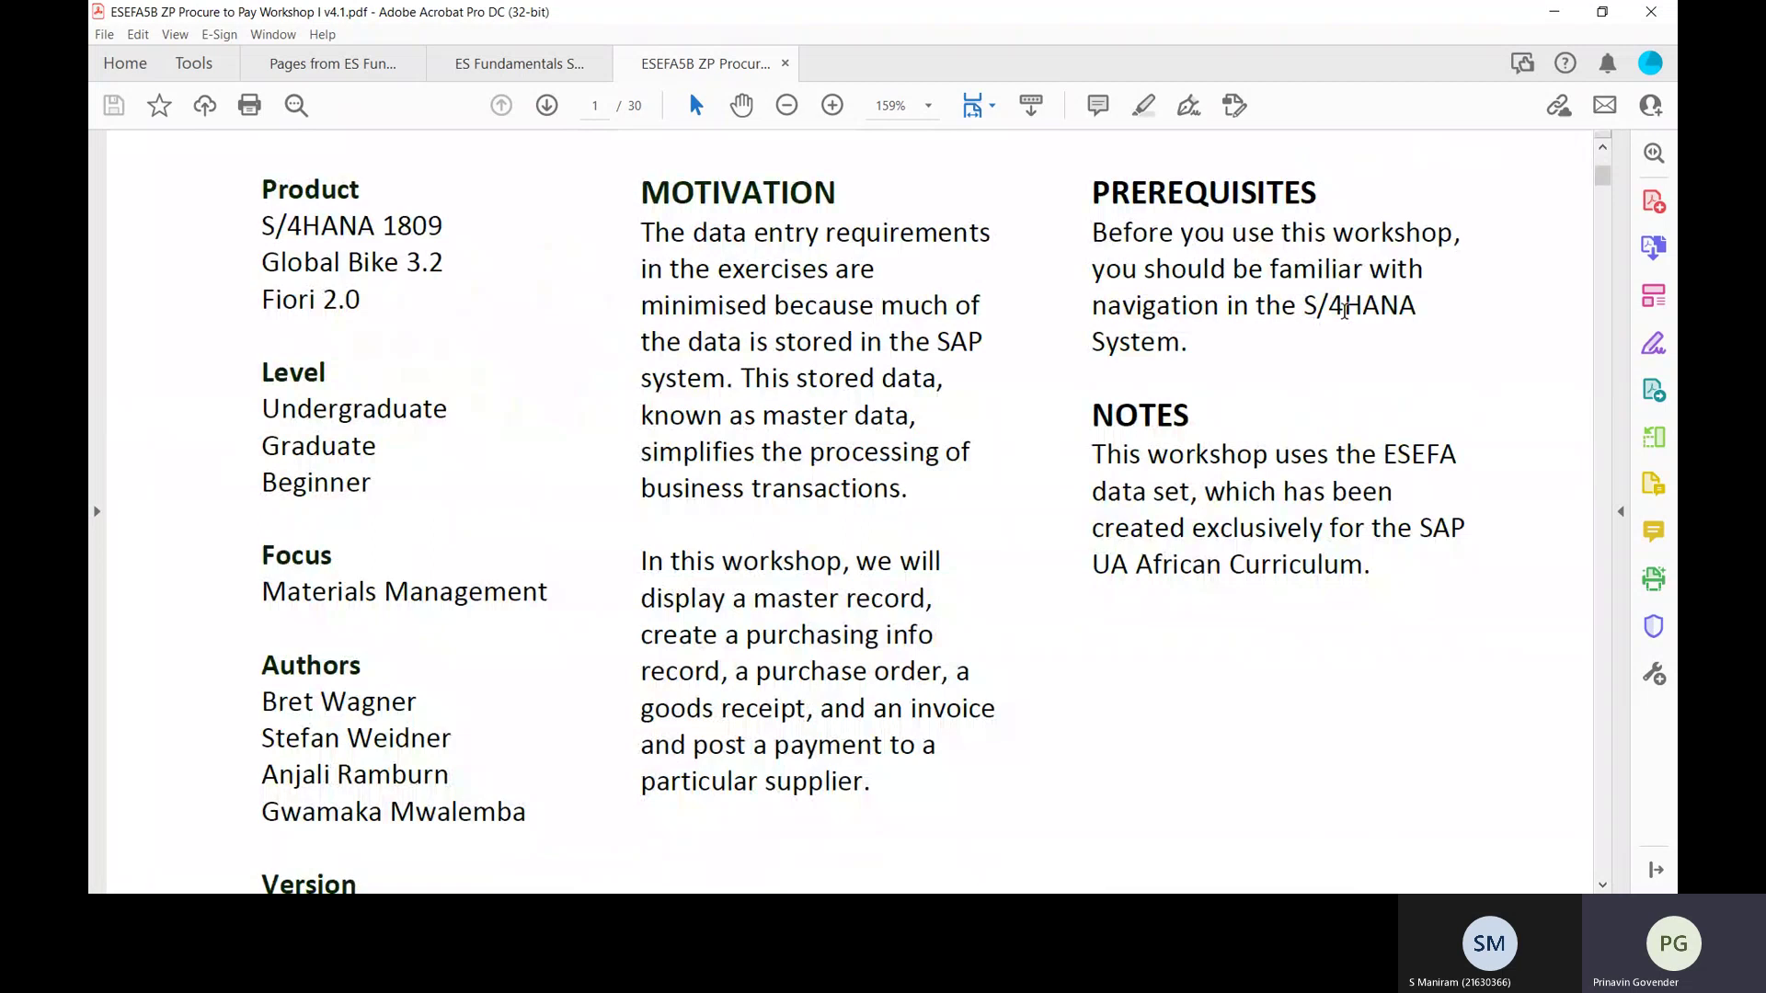
Step: Examine the workshop's contents list on page 2 and the learning objective and scenario on page 3
{"action": "scroll", "coordinate": [1344, 311], "scroll_direction": "down", "scroll_amount": 3}
{"action": "scroll", "coordinate": [1343, 311], "scroll_direction": "down", "scroll_amount": 5}
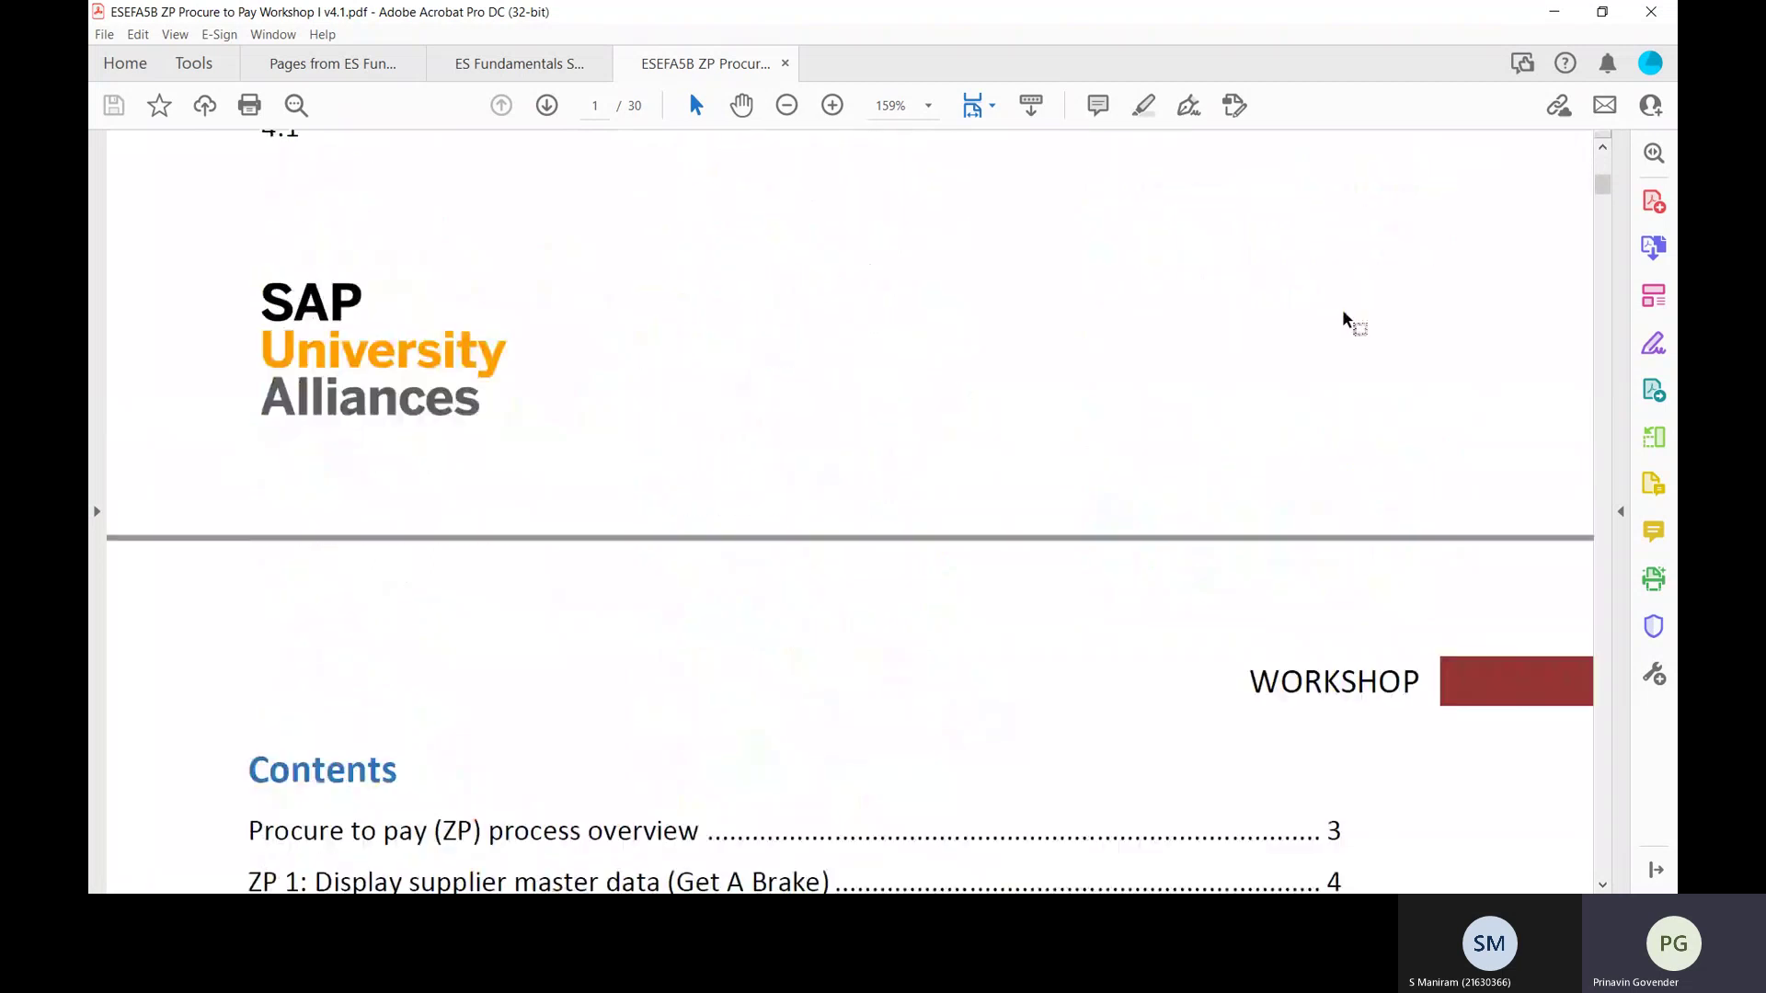
{"action": "scroll", "coordinate": [1343, 317], "scroll_direction": "down", "scroll_amount": 5}
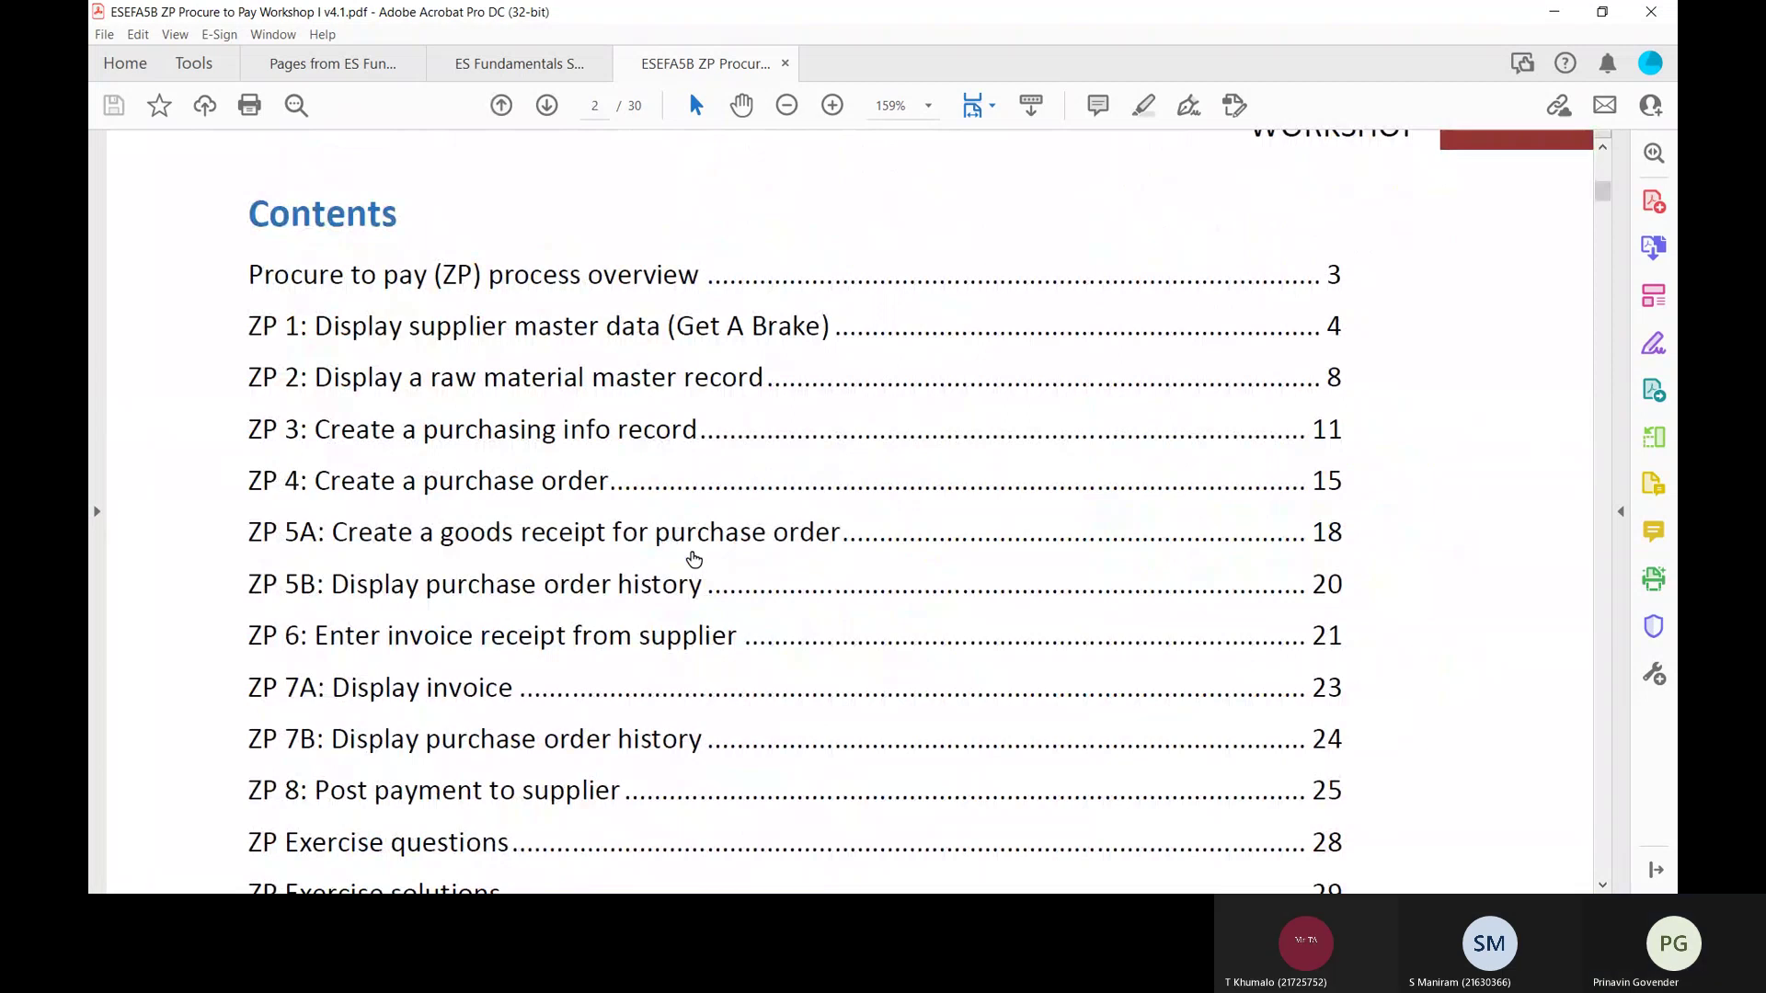
{"action": "scroll", "coordinate": [694, 558], "scroll_direction": "down", "scroll_amount": 10}
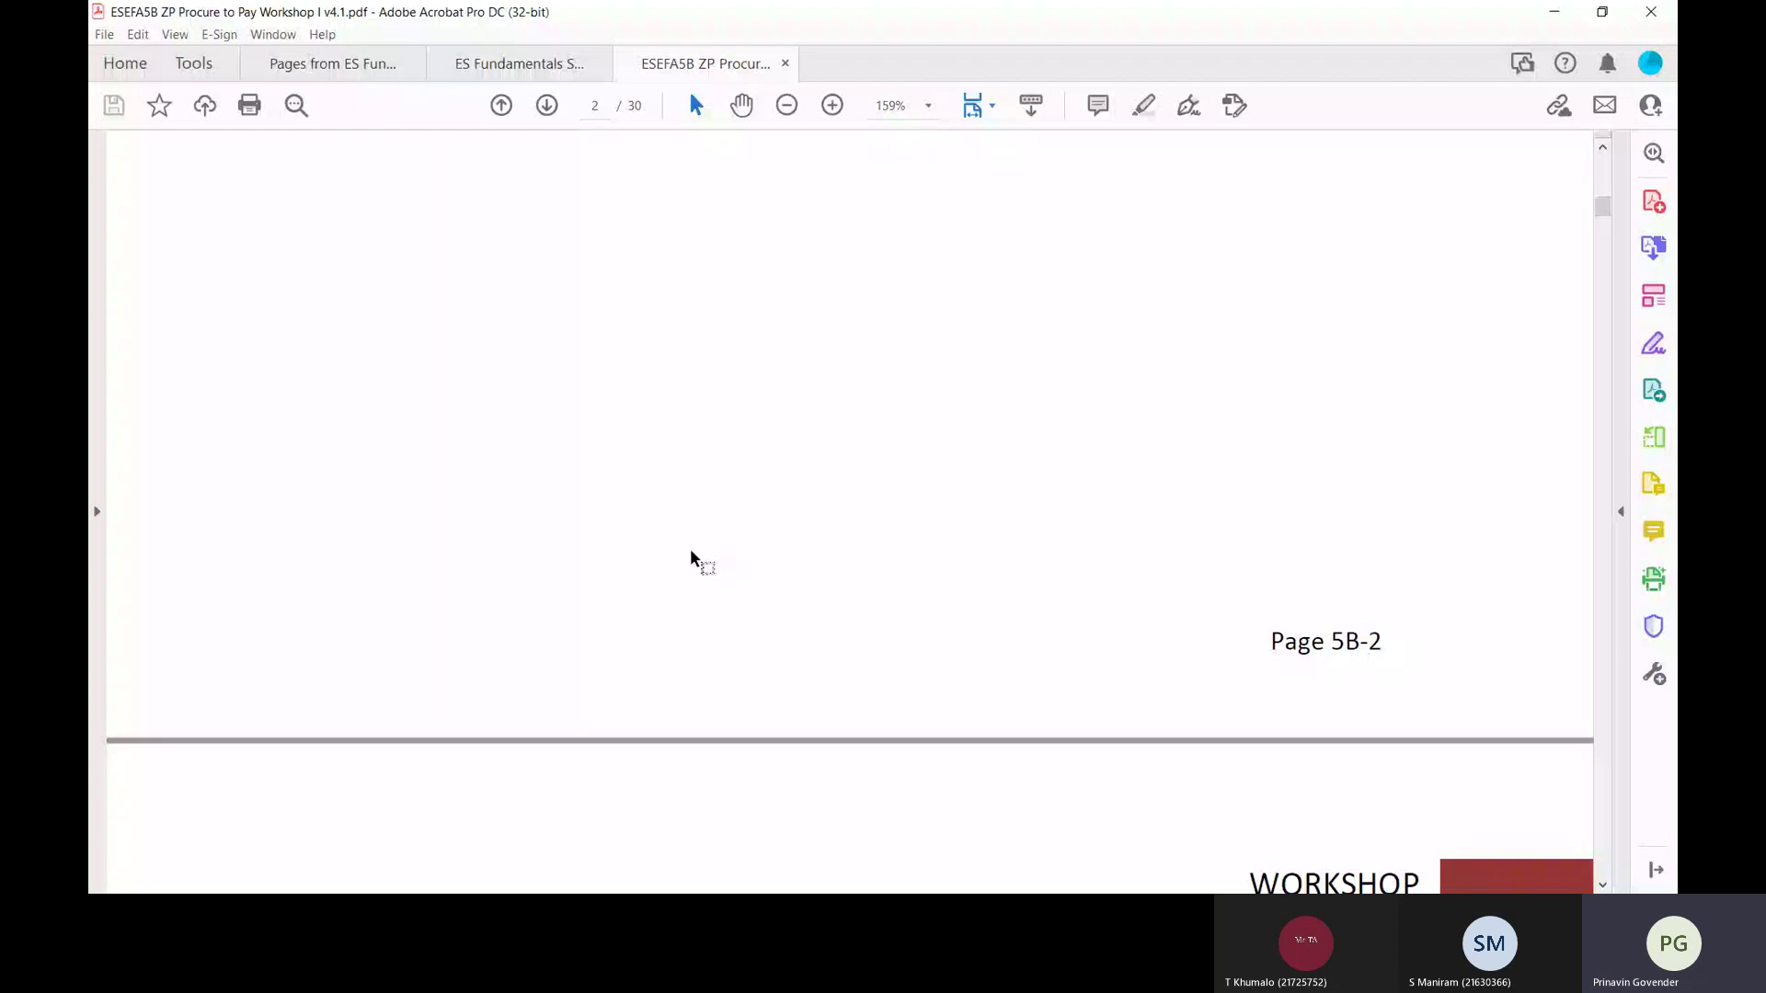
{"action": "scroll", "coordinate": [691, 556], "scroll_direction": "down", "scroll_amount": 5}
{"action": "scroll", "coordinate": [691, 551], "scroll_direction": "down", "scroll_amount": 3}
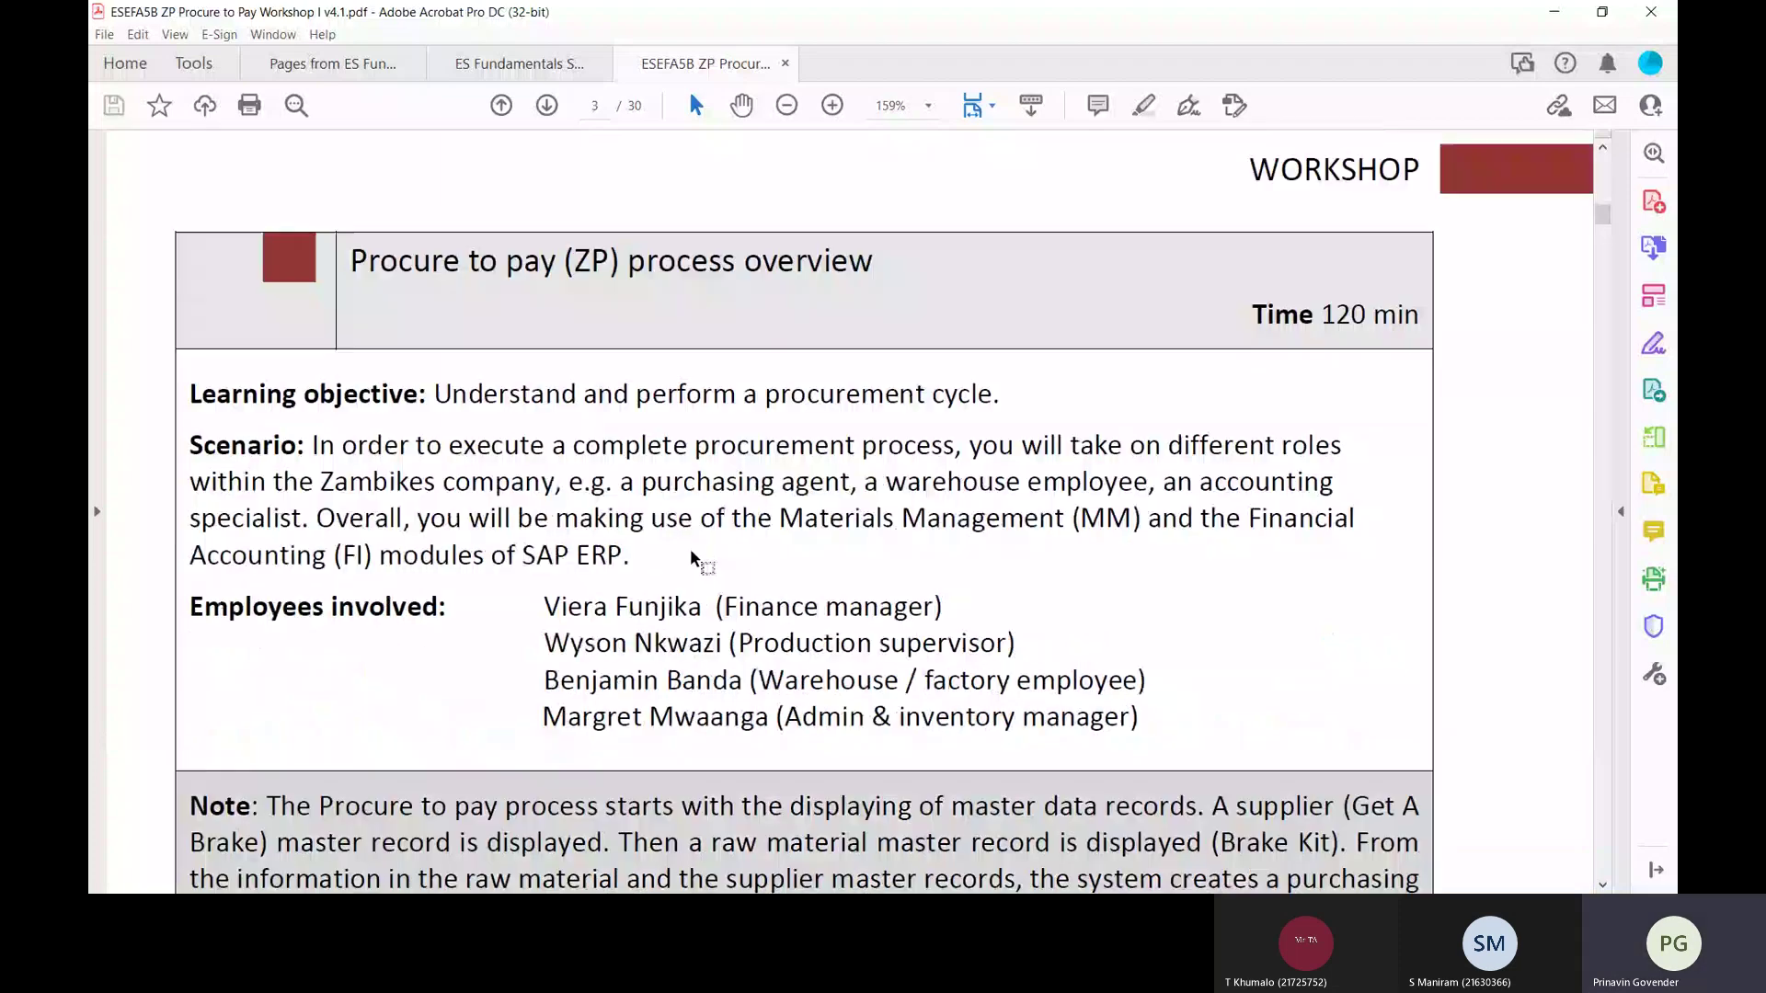
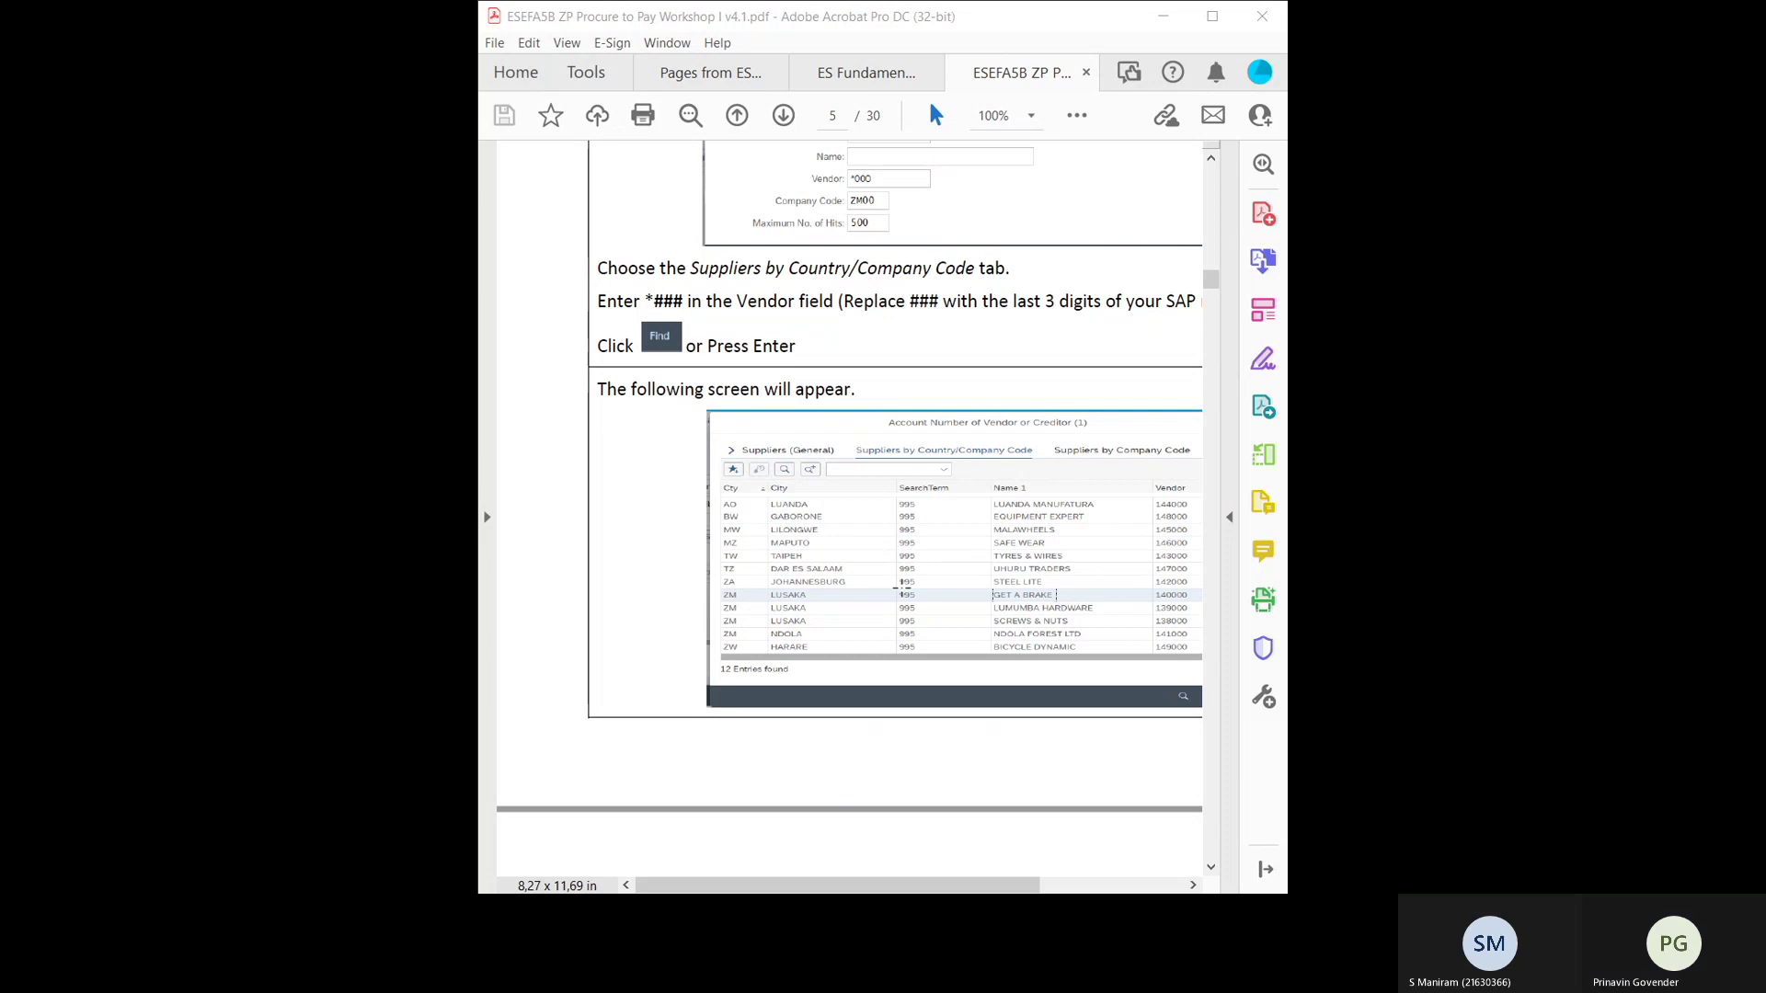
Step: Set the page zoom to 75% and review the Get A Brake supplier search instructions on page 6
{"action": "scroll", "coordinate": [901, 594], "scroll_direction": "down", "scroll_amount": 3}
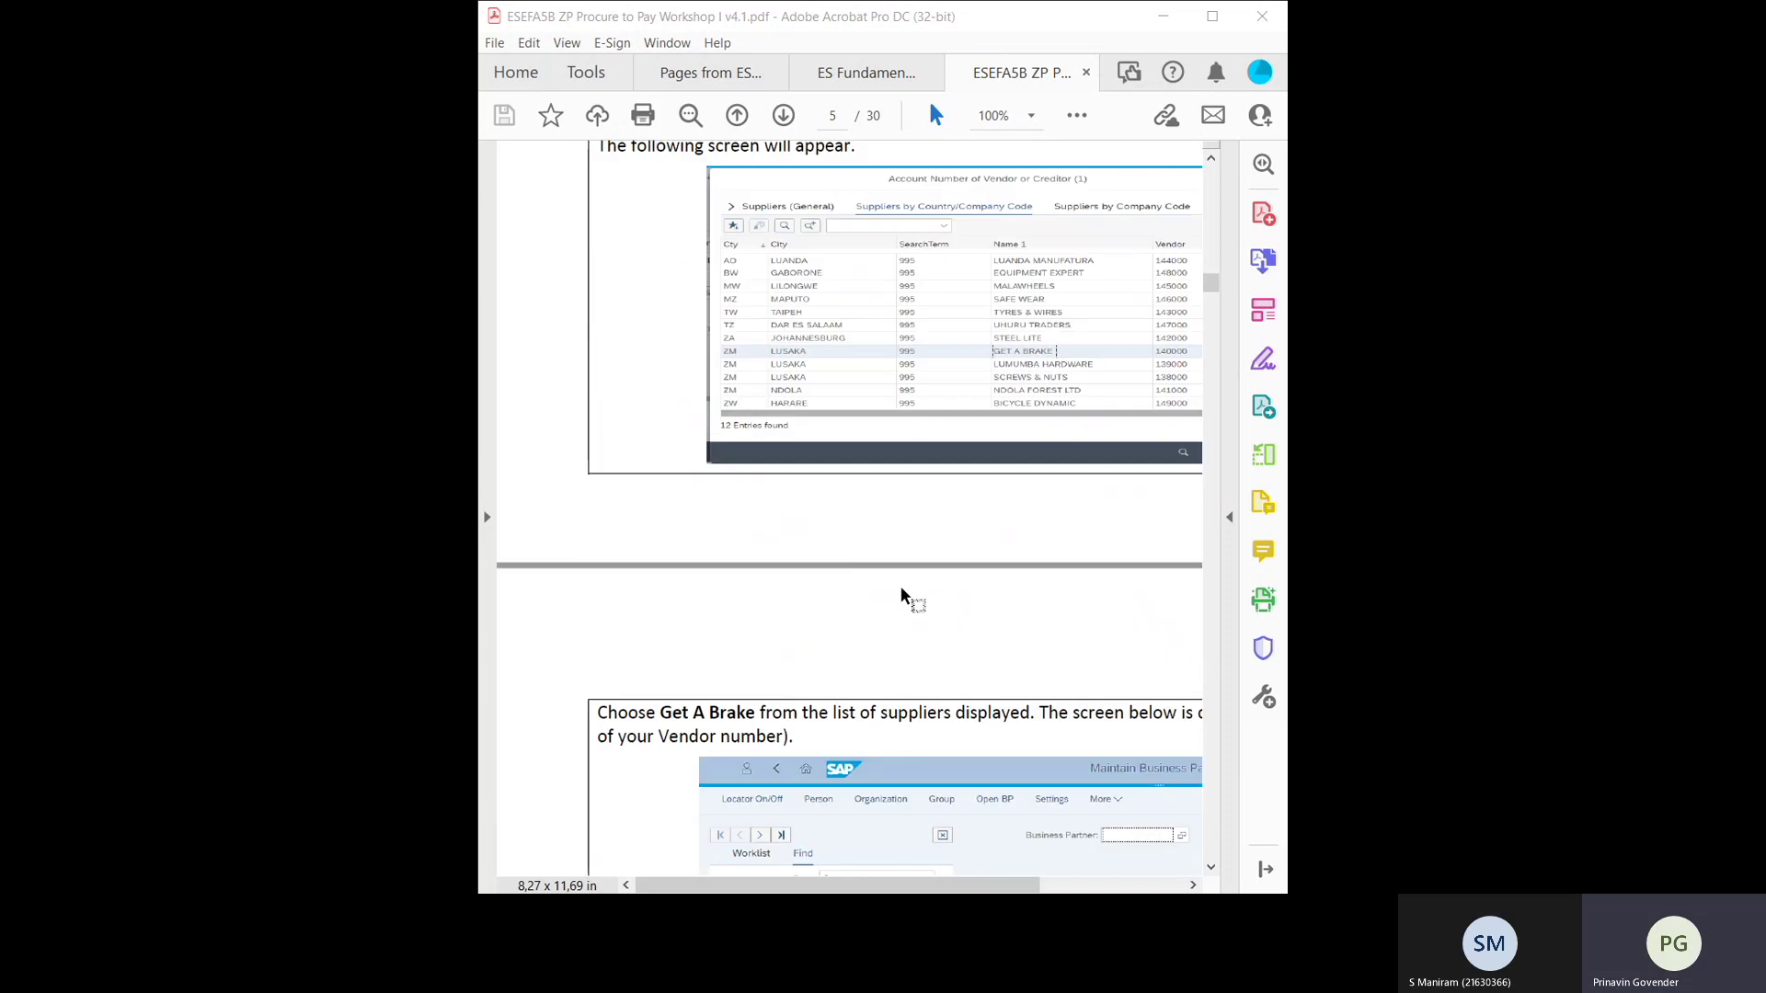
{"action": "scroll", "coordinate": [901, 596], "scroll_direction": "down", "scroll_amount": 4}
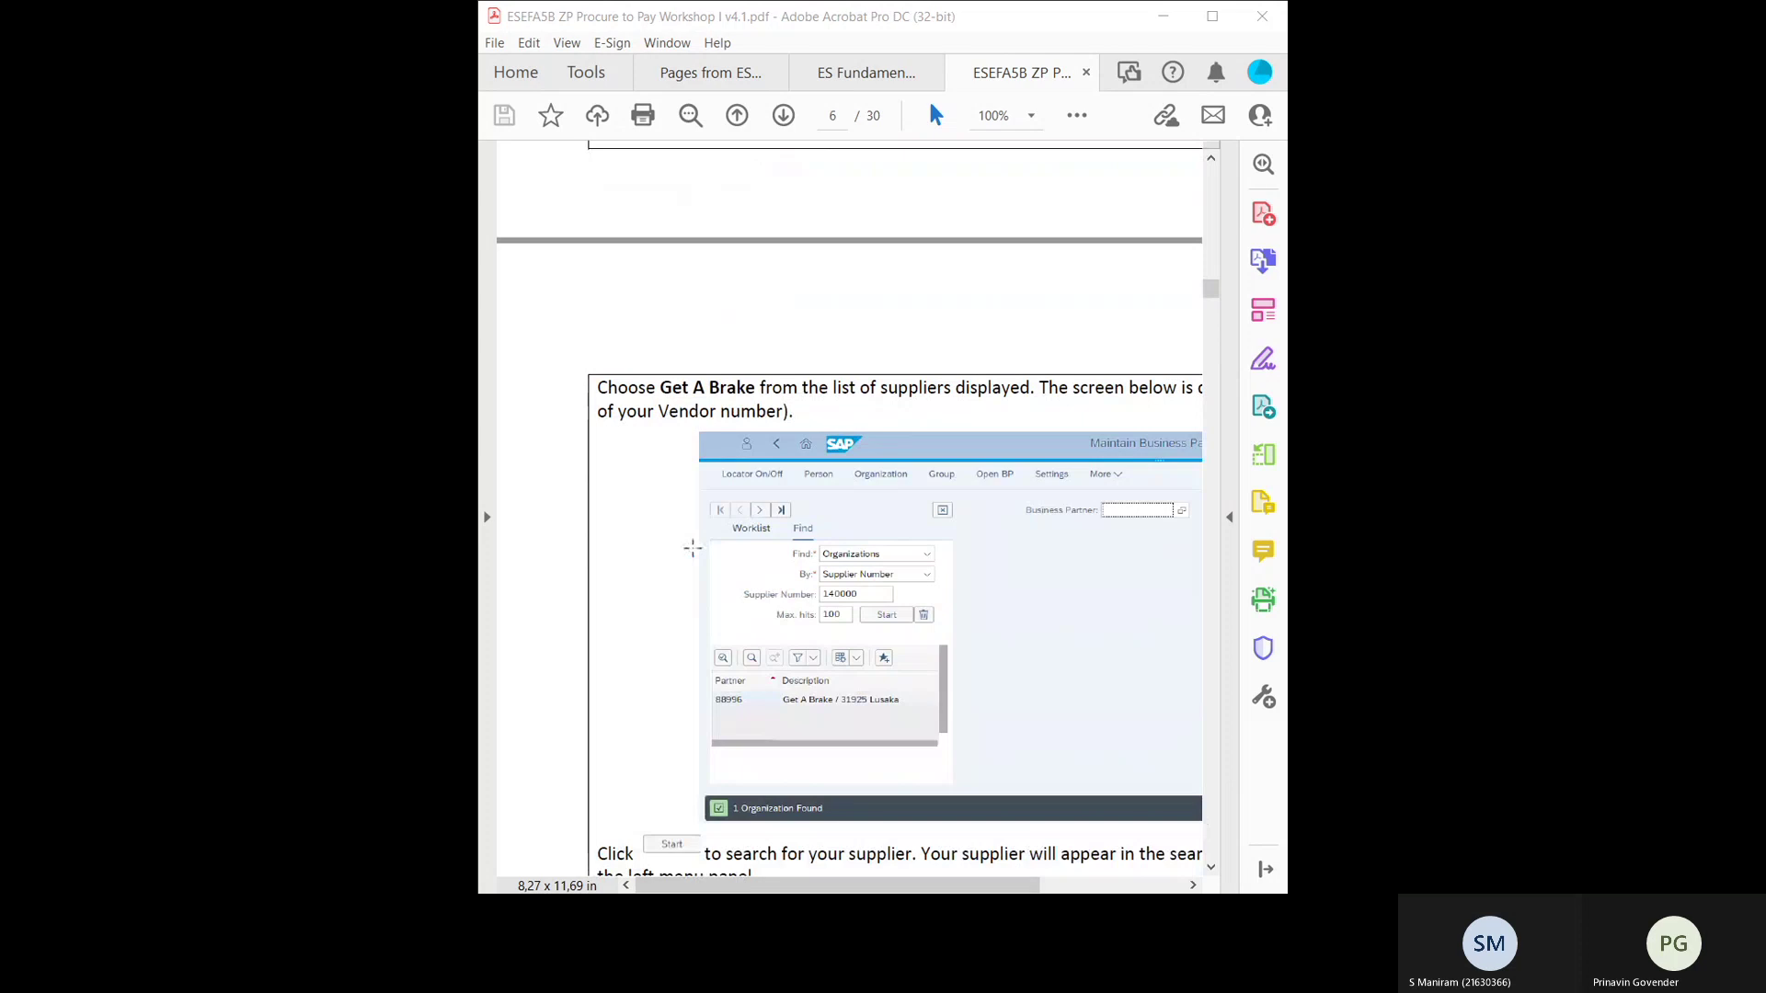
{"action": "scroll", "coordinate": [692, 549], "scroll_direction": "down", "scroll_amount": 1}
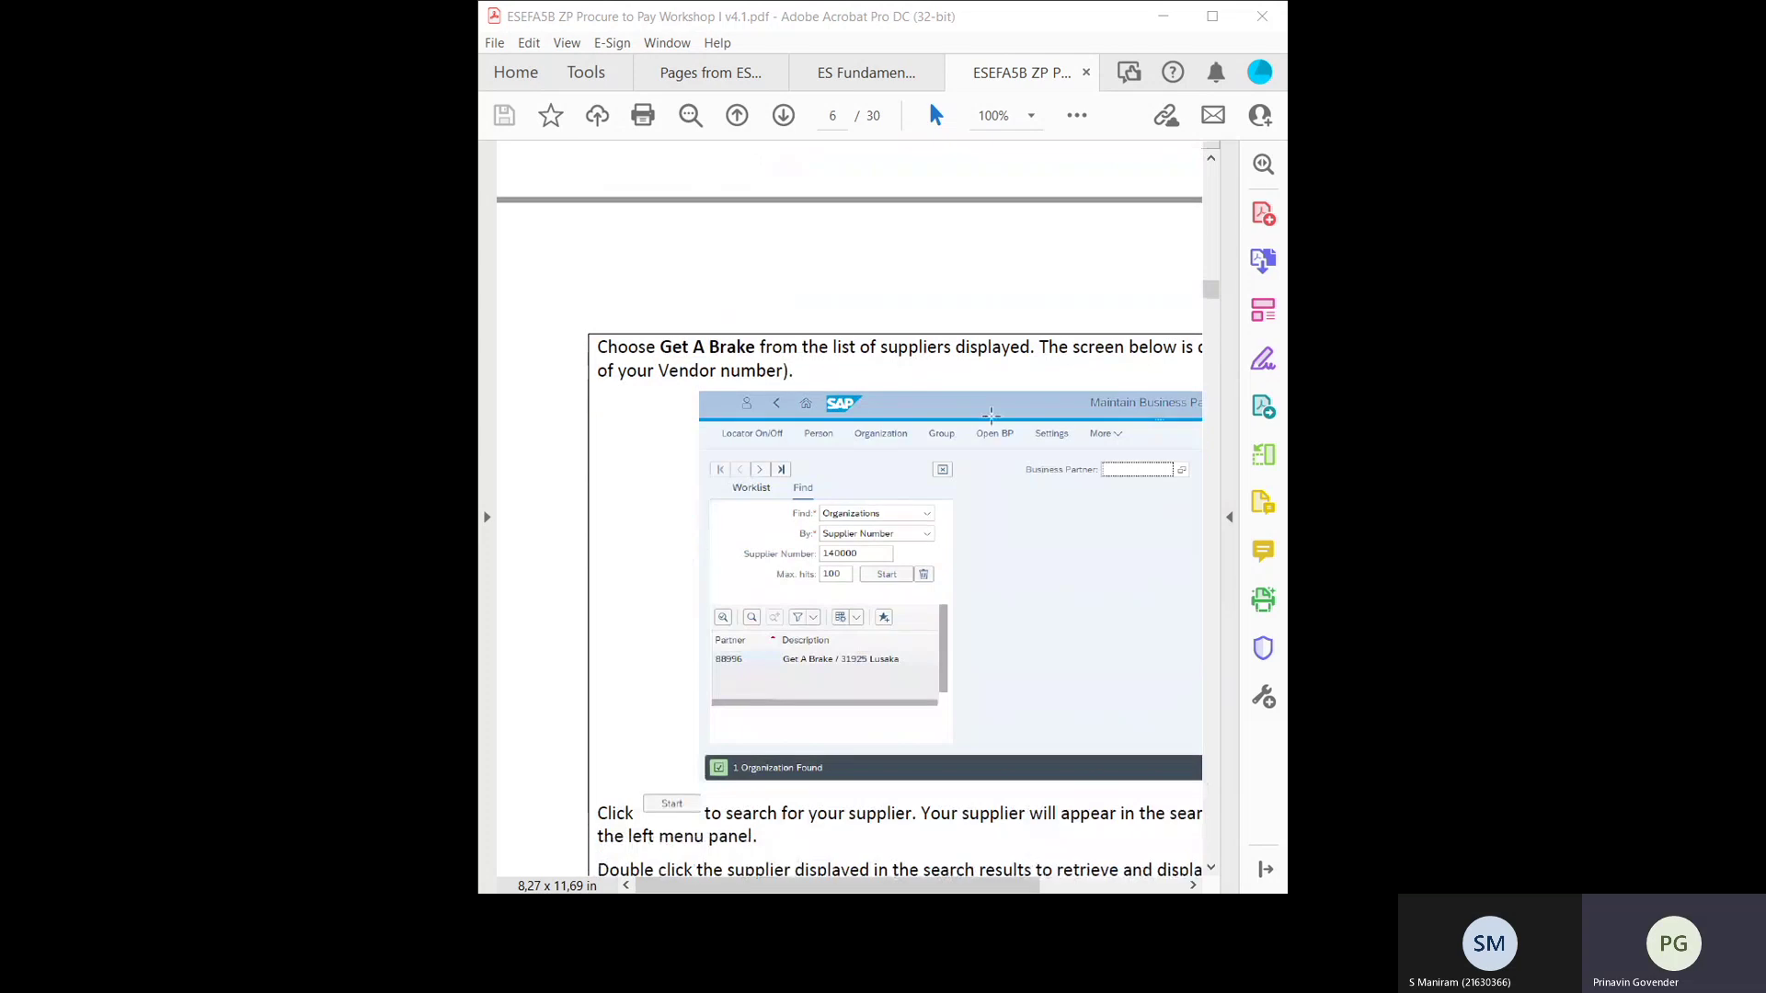
{"action": "left_click", "coordinate": [1031, 116]}
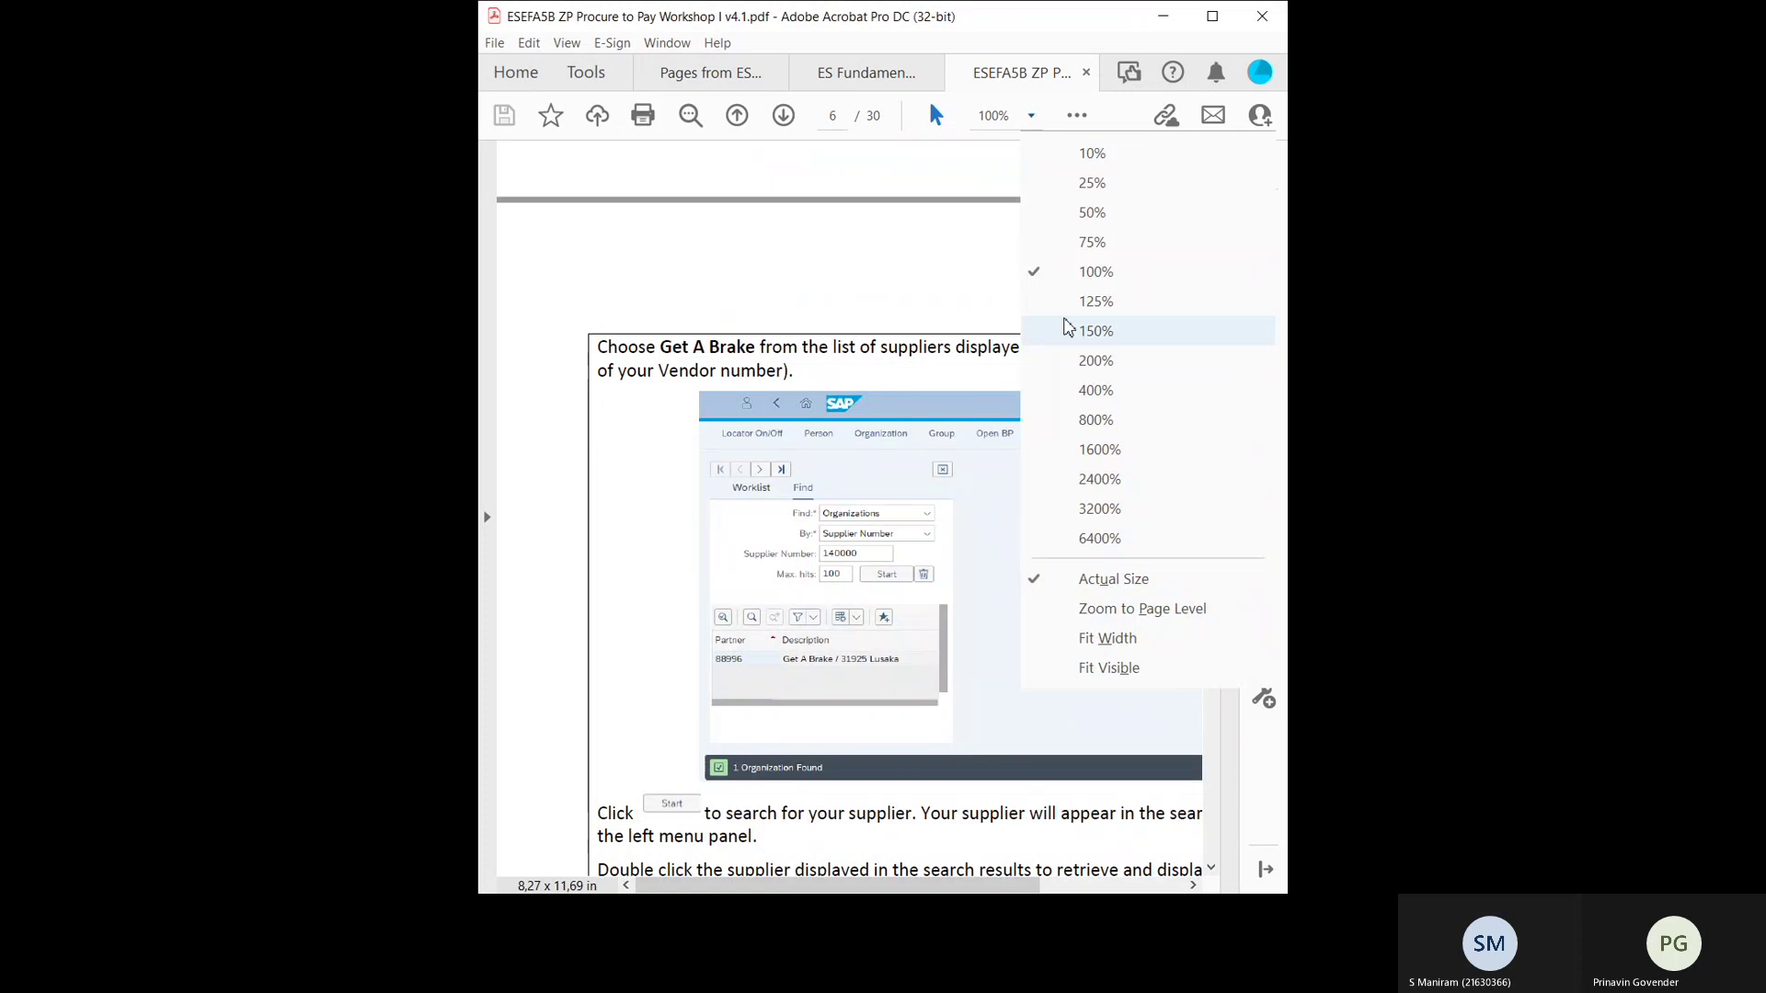
{"action": "key", "text": "Escape"}
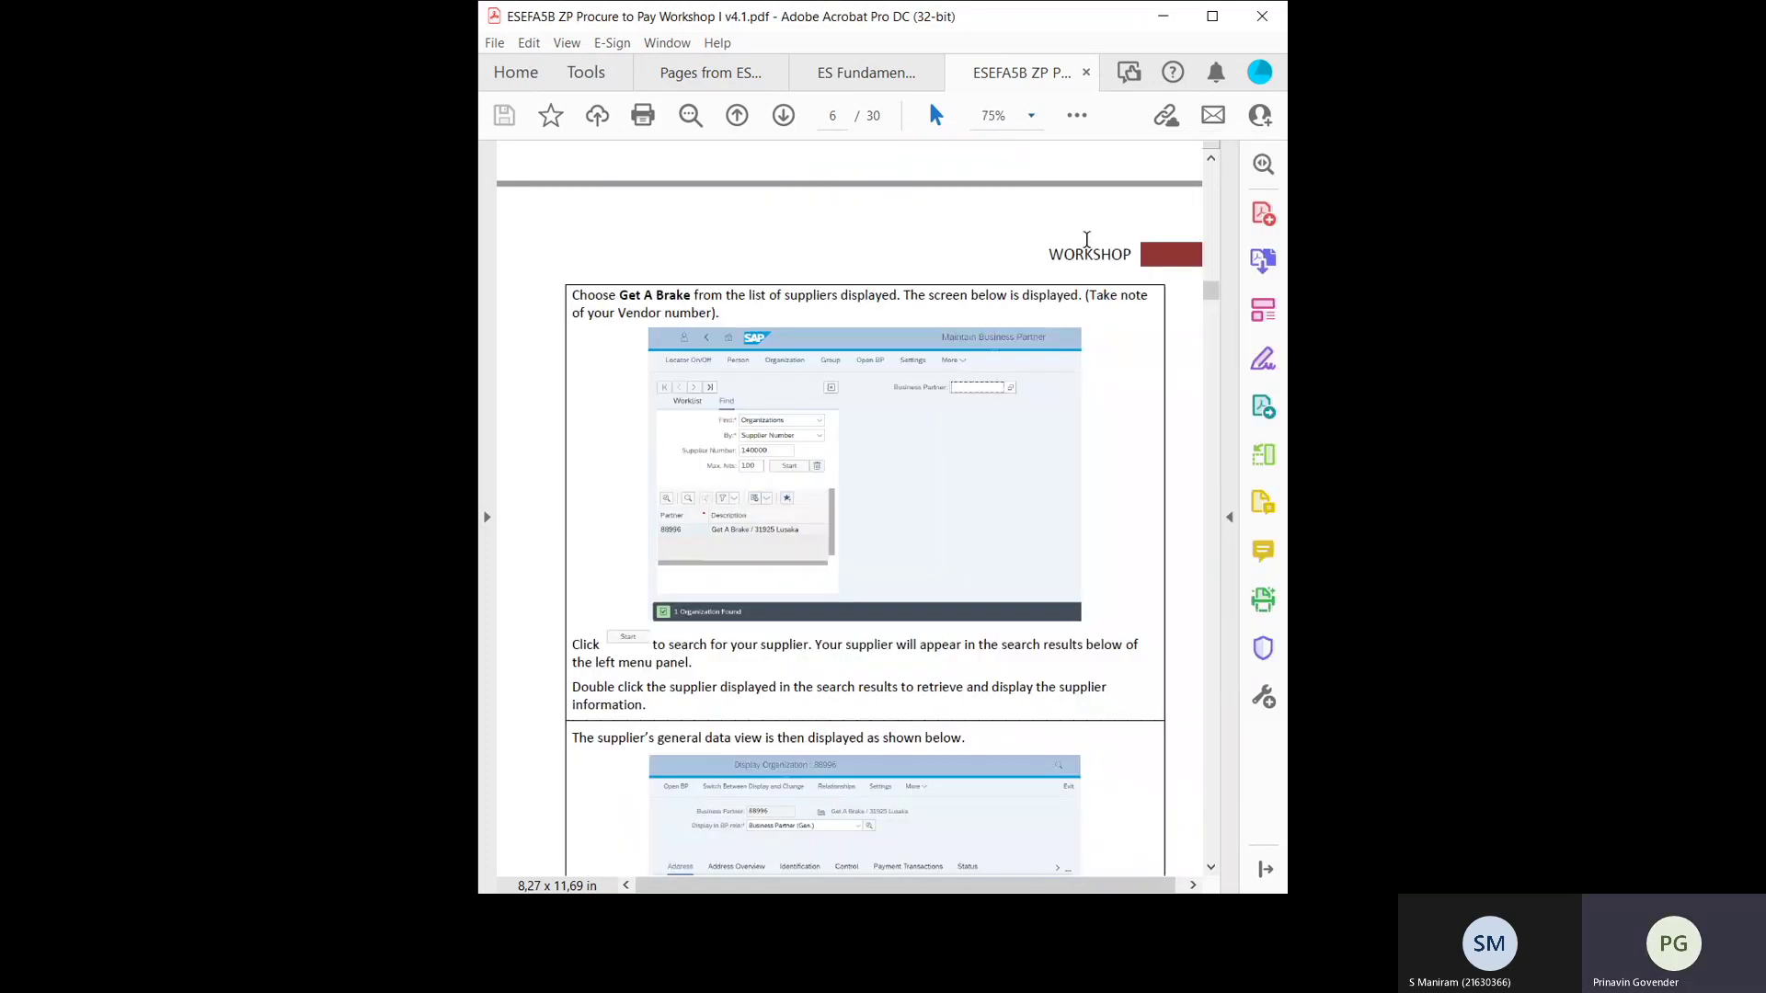
{"action": "scroll", "coordinate": [1086, 244], "scroll_direction": "down", "scroll_amount": 2}
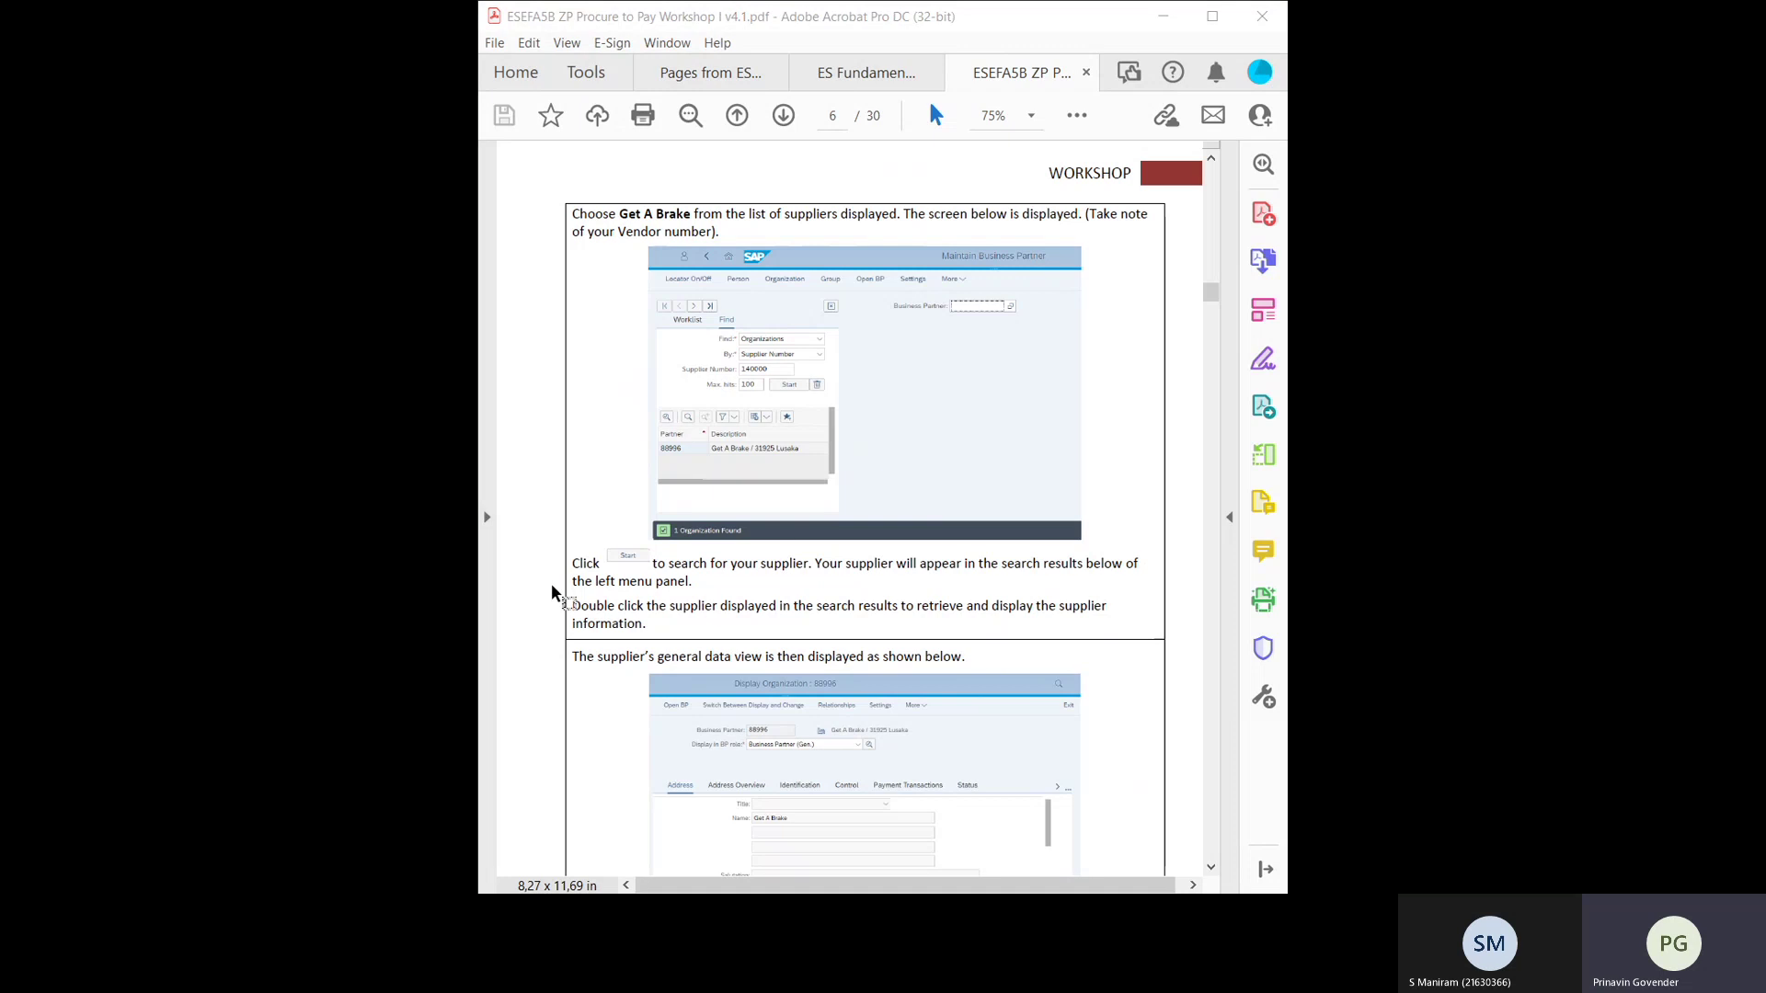
Step: Review the workshop instructions on pages 5 and 6 for selecting Get A Brake from the supplier list
{"action": "scroll", "coordinate": [552, 591], "scroll_direction": "down", "scroll_amount": 1}
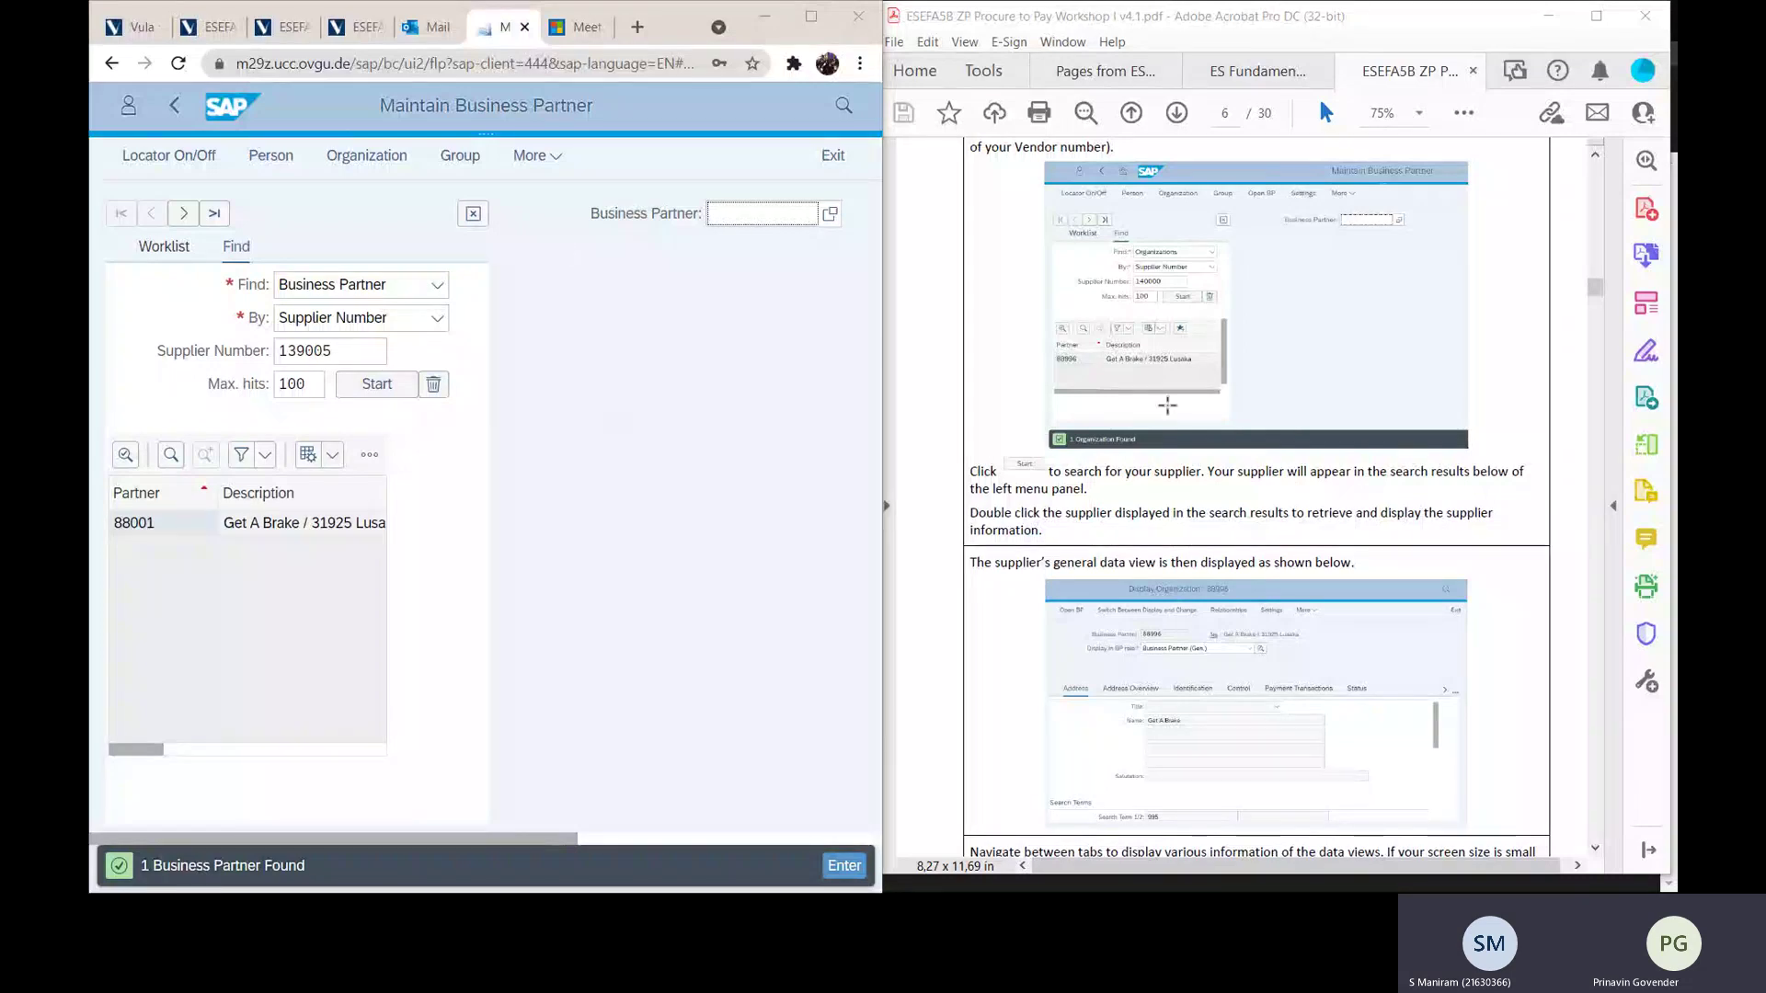
{"action": "scroll", "coordinate": [1065, 415], "scroll_direction": "up", "scroll_amount": 2}
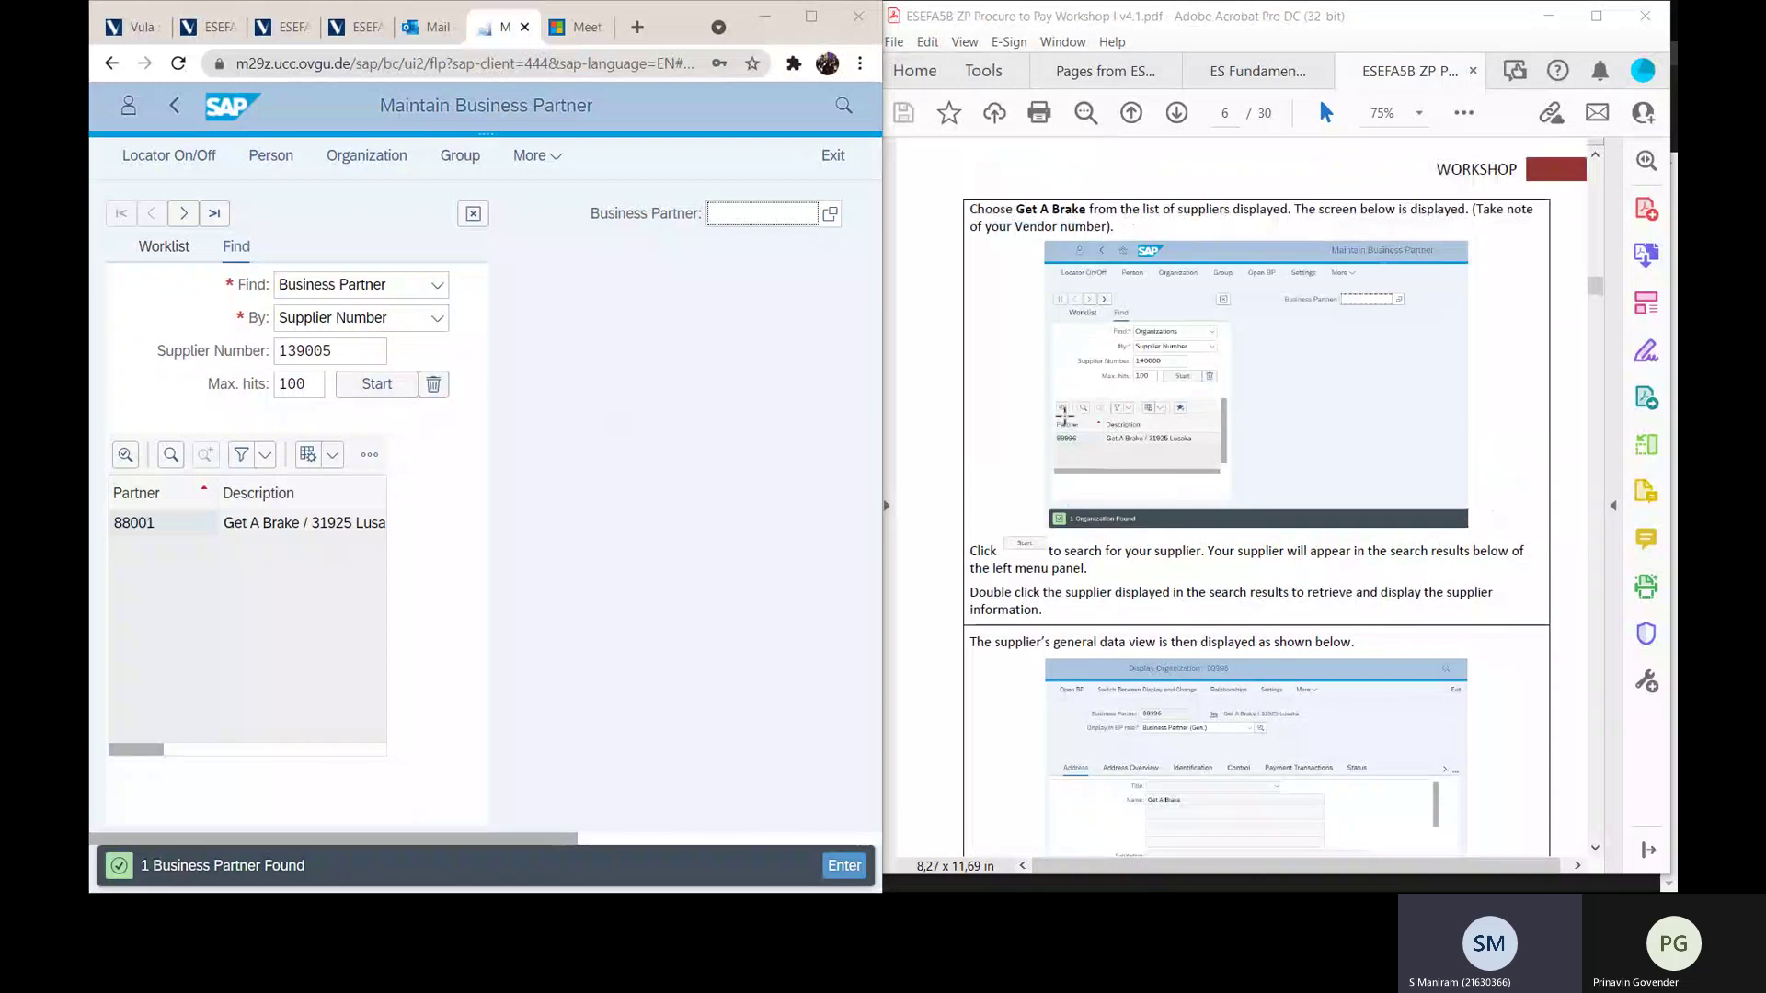
{"action": "scroll", "coordinate": [1064, 416], "scroll_direction": "up", "scroll_amount": 6}
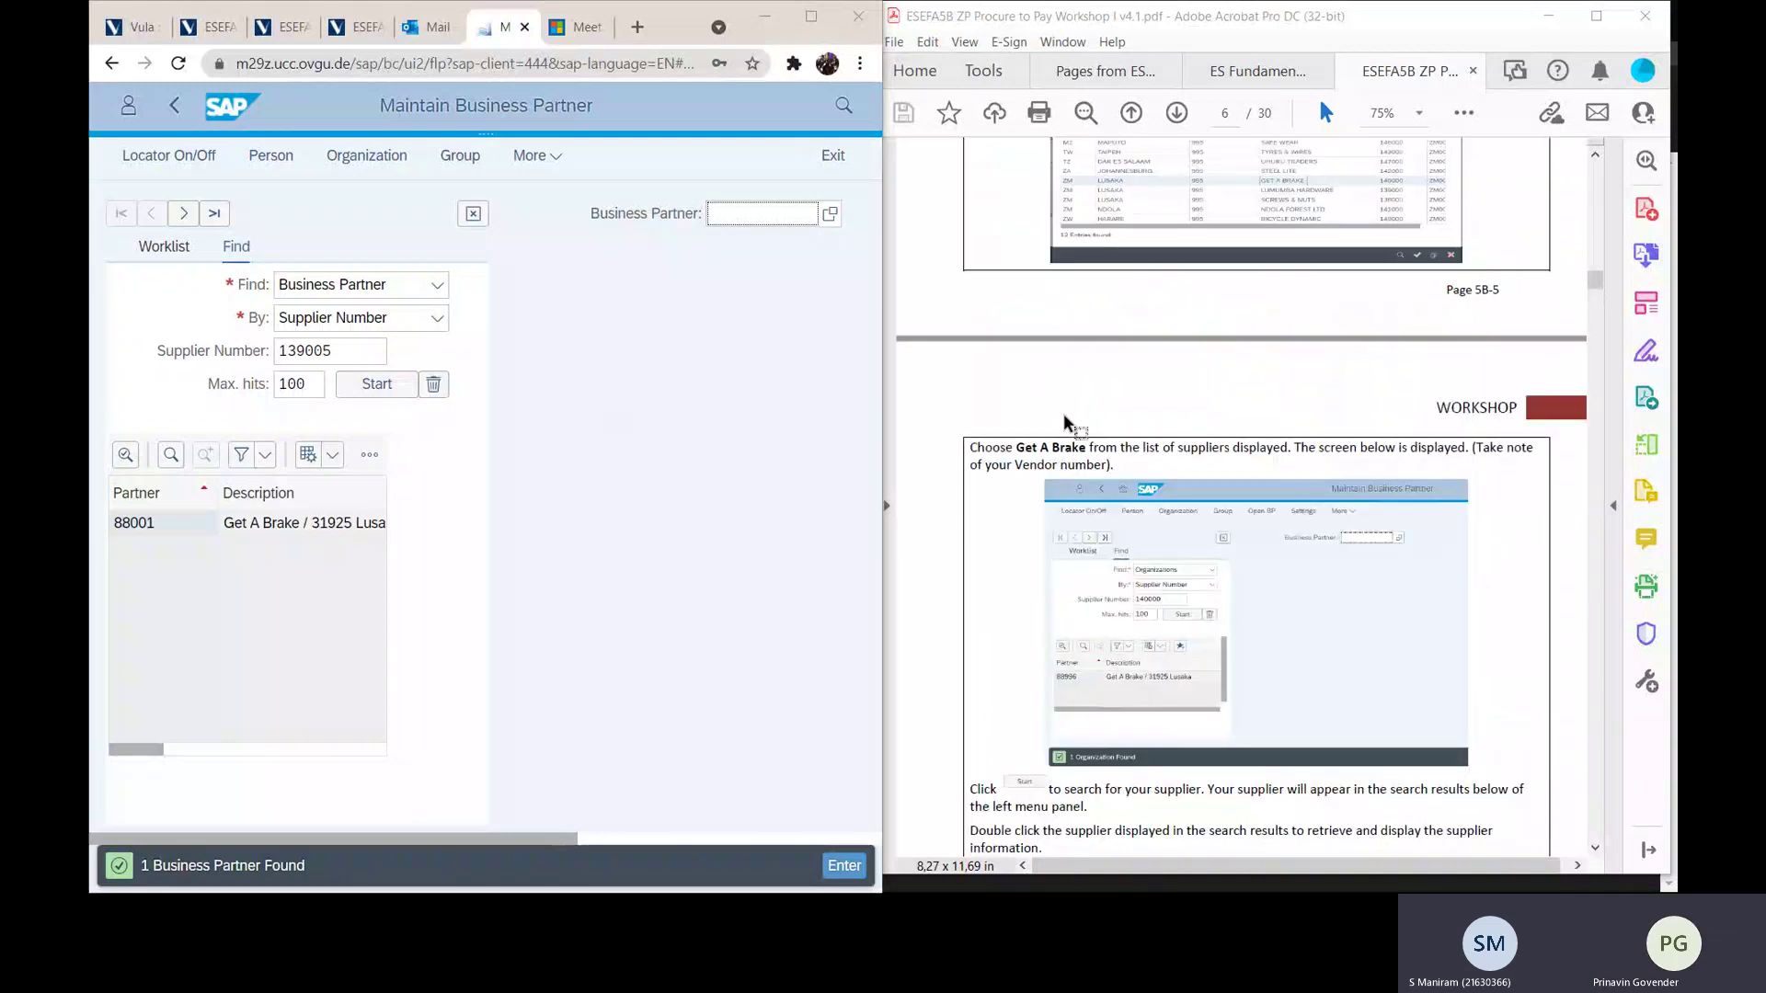
{"action": "scroll", "coordinate": [1064, 422], "scroll_direction": "up", "scroll_amount": 5}
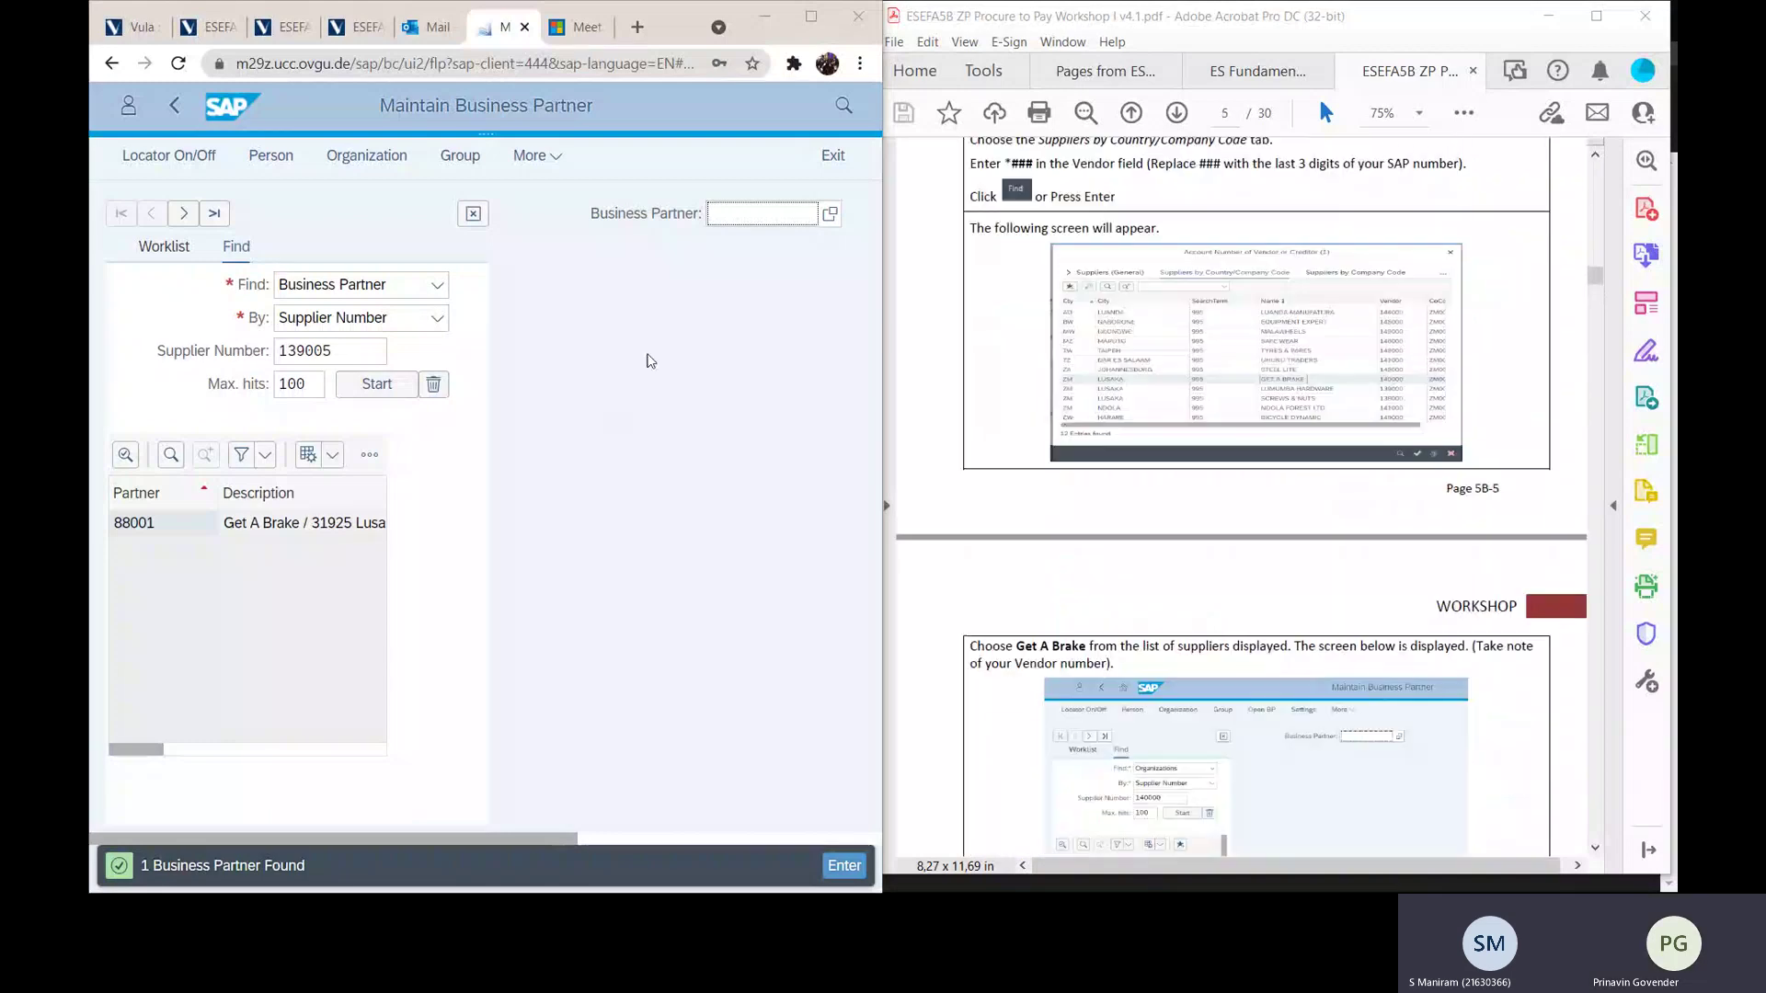
{"action": "left_click", "coordinate": [367, 348]}
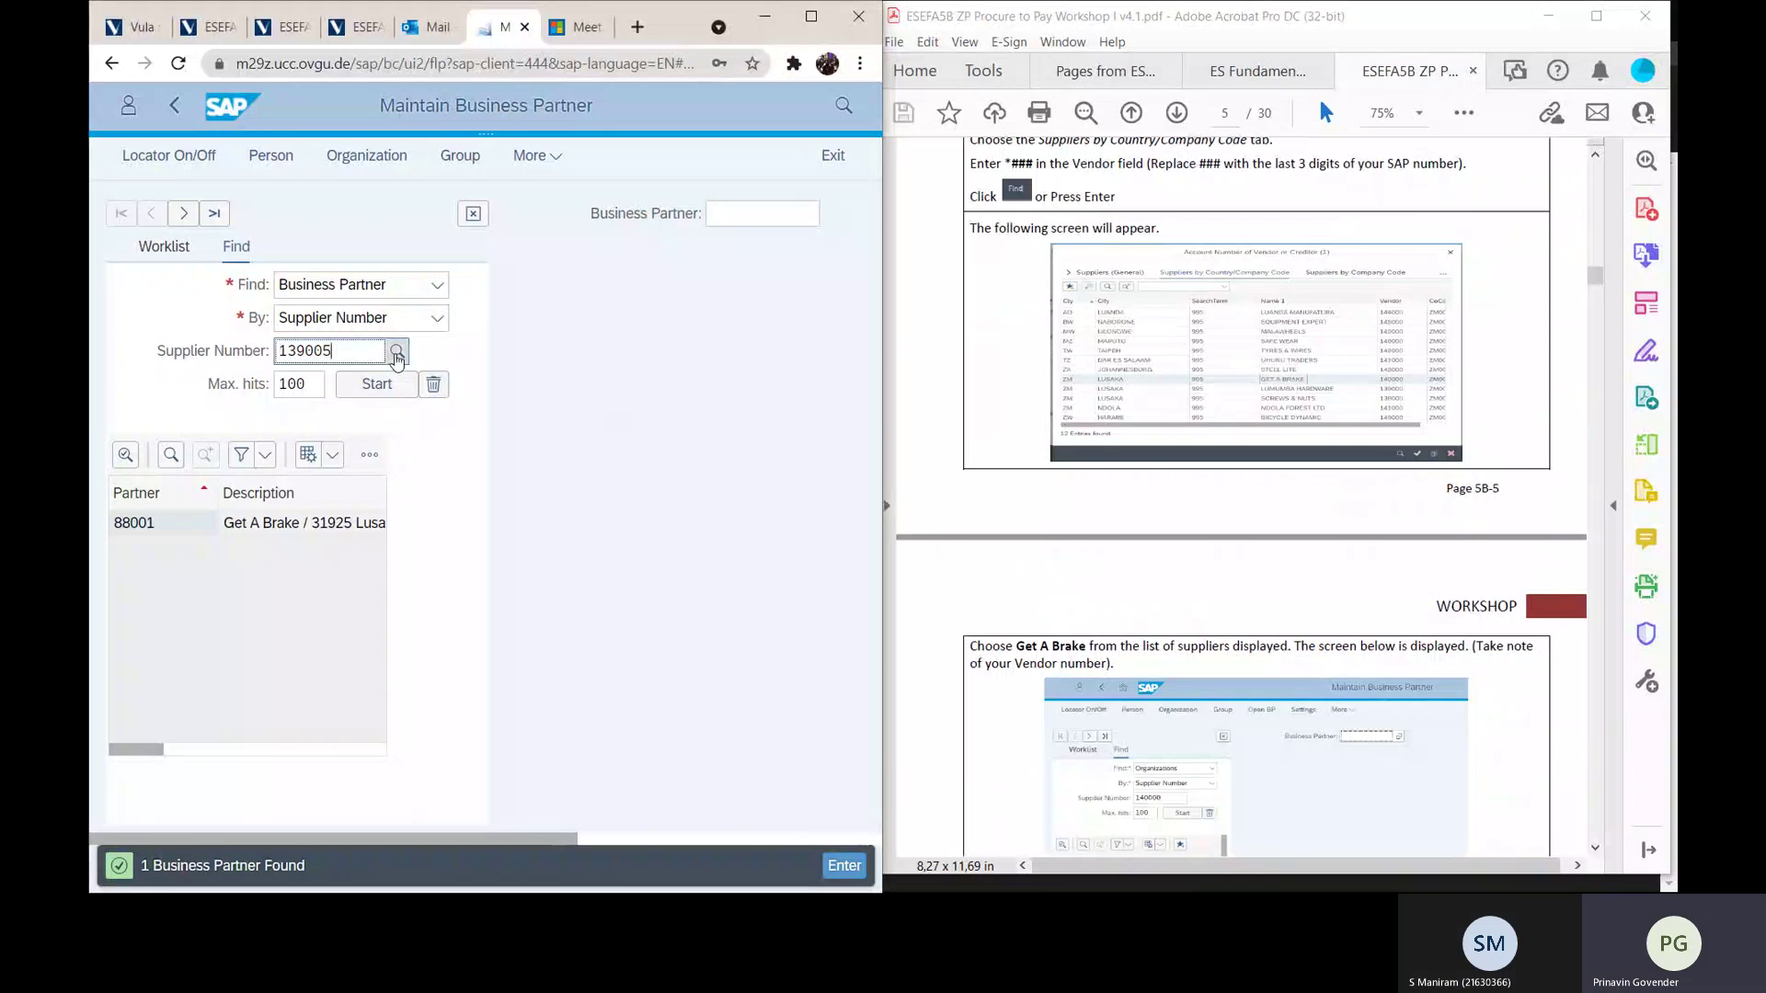
{"action": "left_click", "coordinate": [398, 353]}
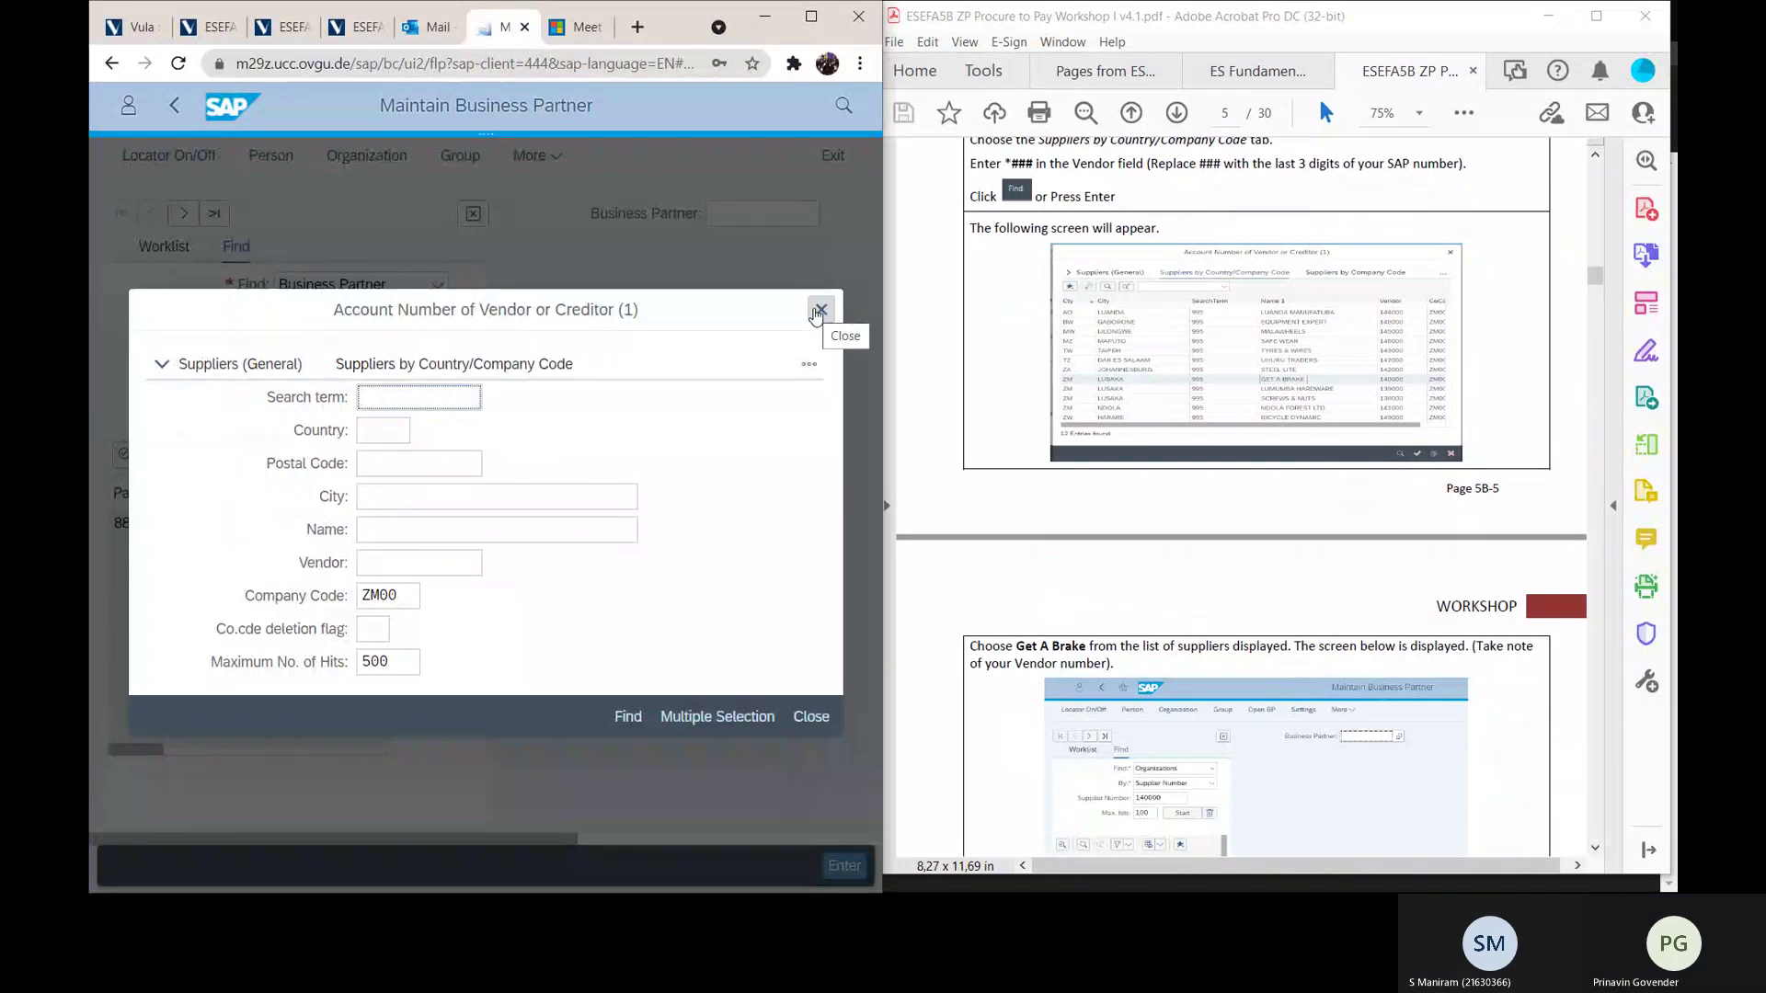
{"action": "left_click", "coordinate": [818, 311]}
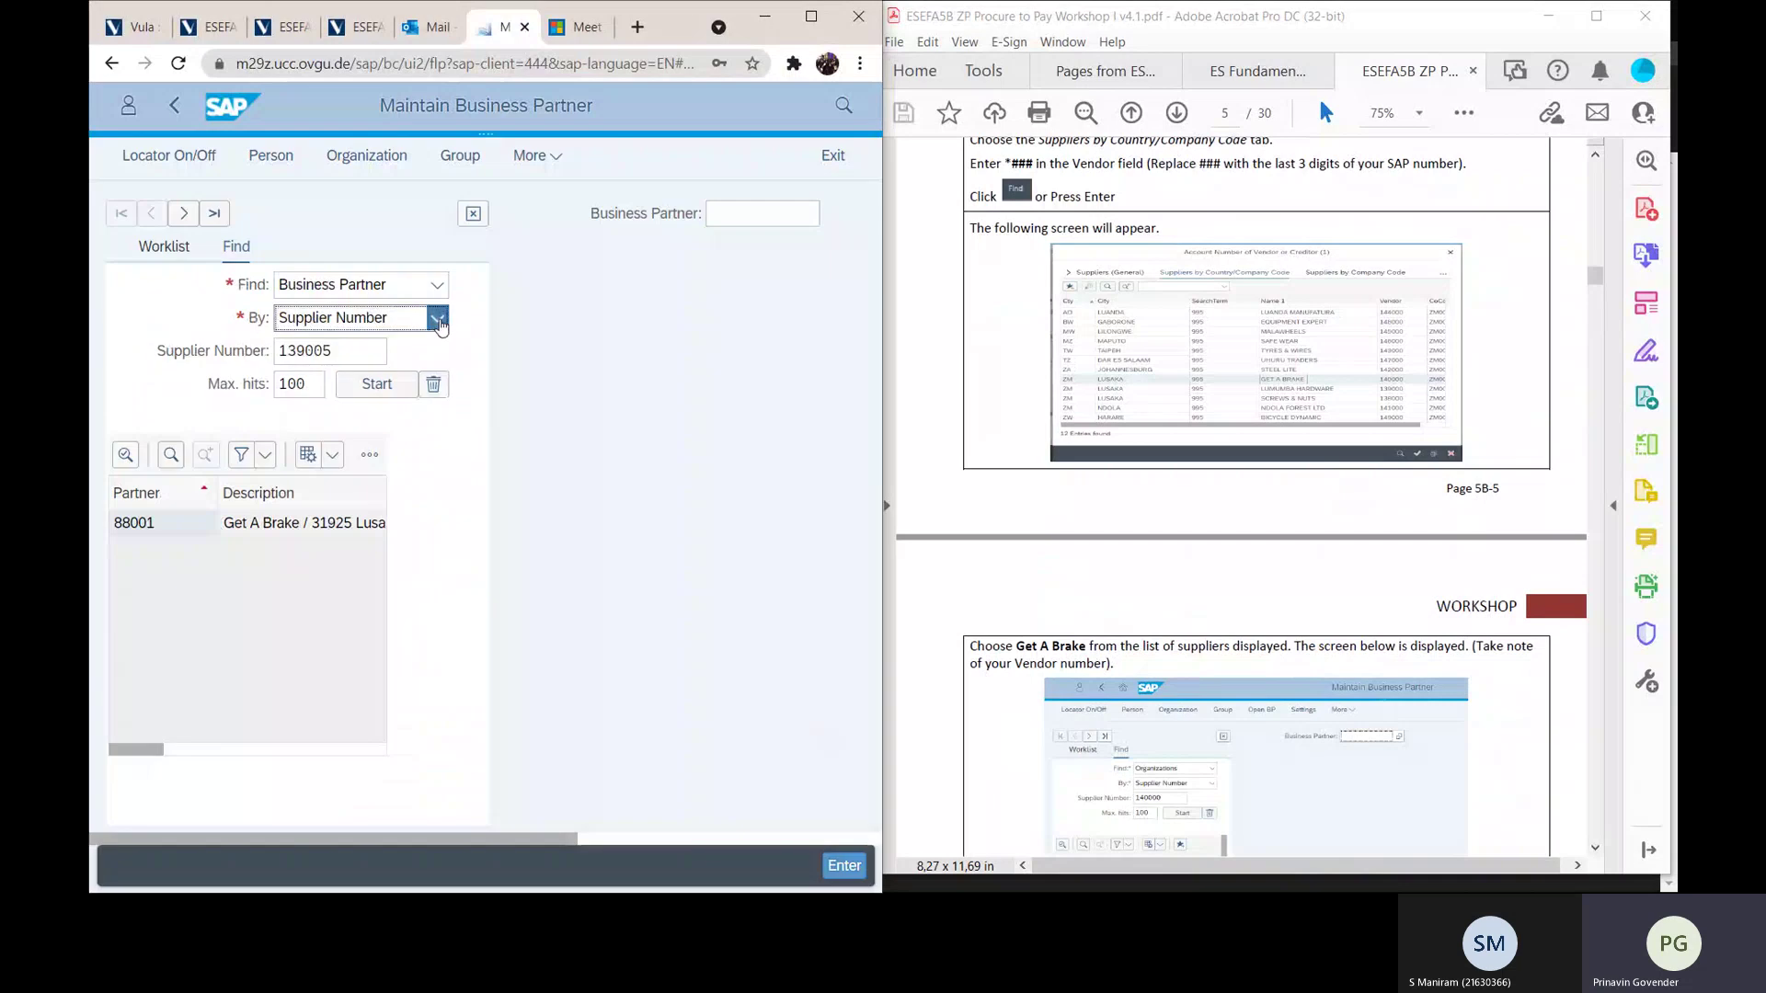
{"action": "left_click", "coordinate": [439, 322]}
{"action": "left_click", "coordinate": [488, 577]}
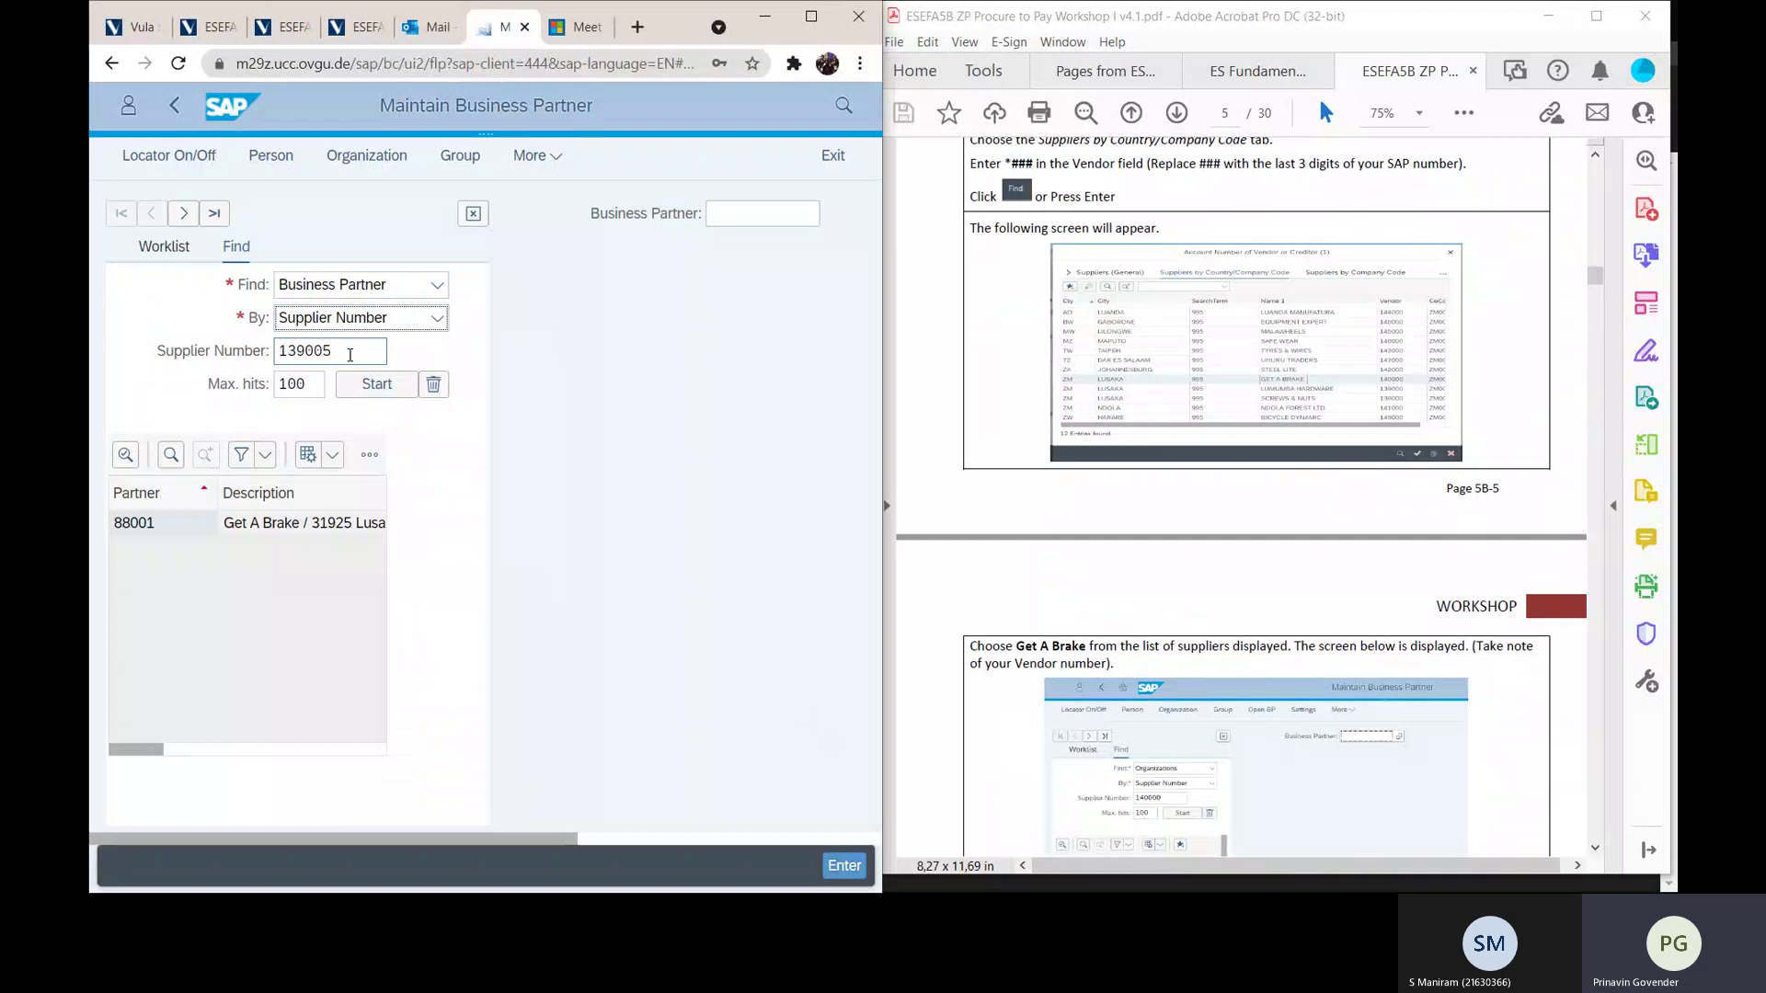
Step: Check the page 5 supplier lookup instructions, browse the unfiltered vendor list for company code ZM00, and close the list
{"action": "scroll", "coordinate": [1246, 513], "scroll_direction": "up", "scroll_amount": 5}
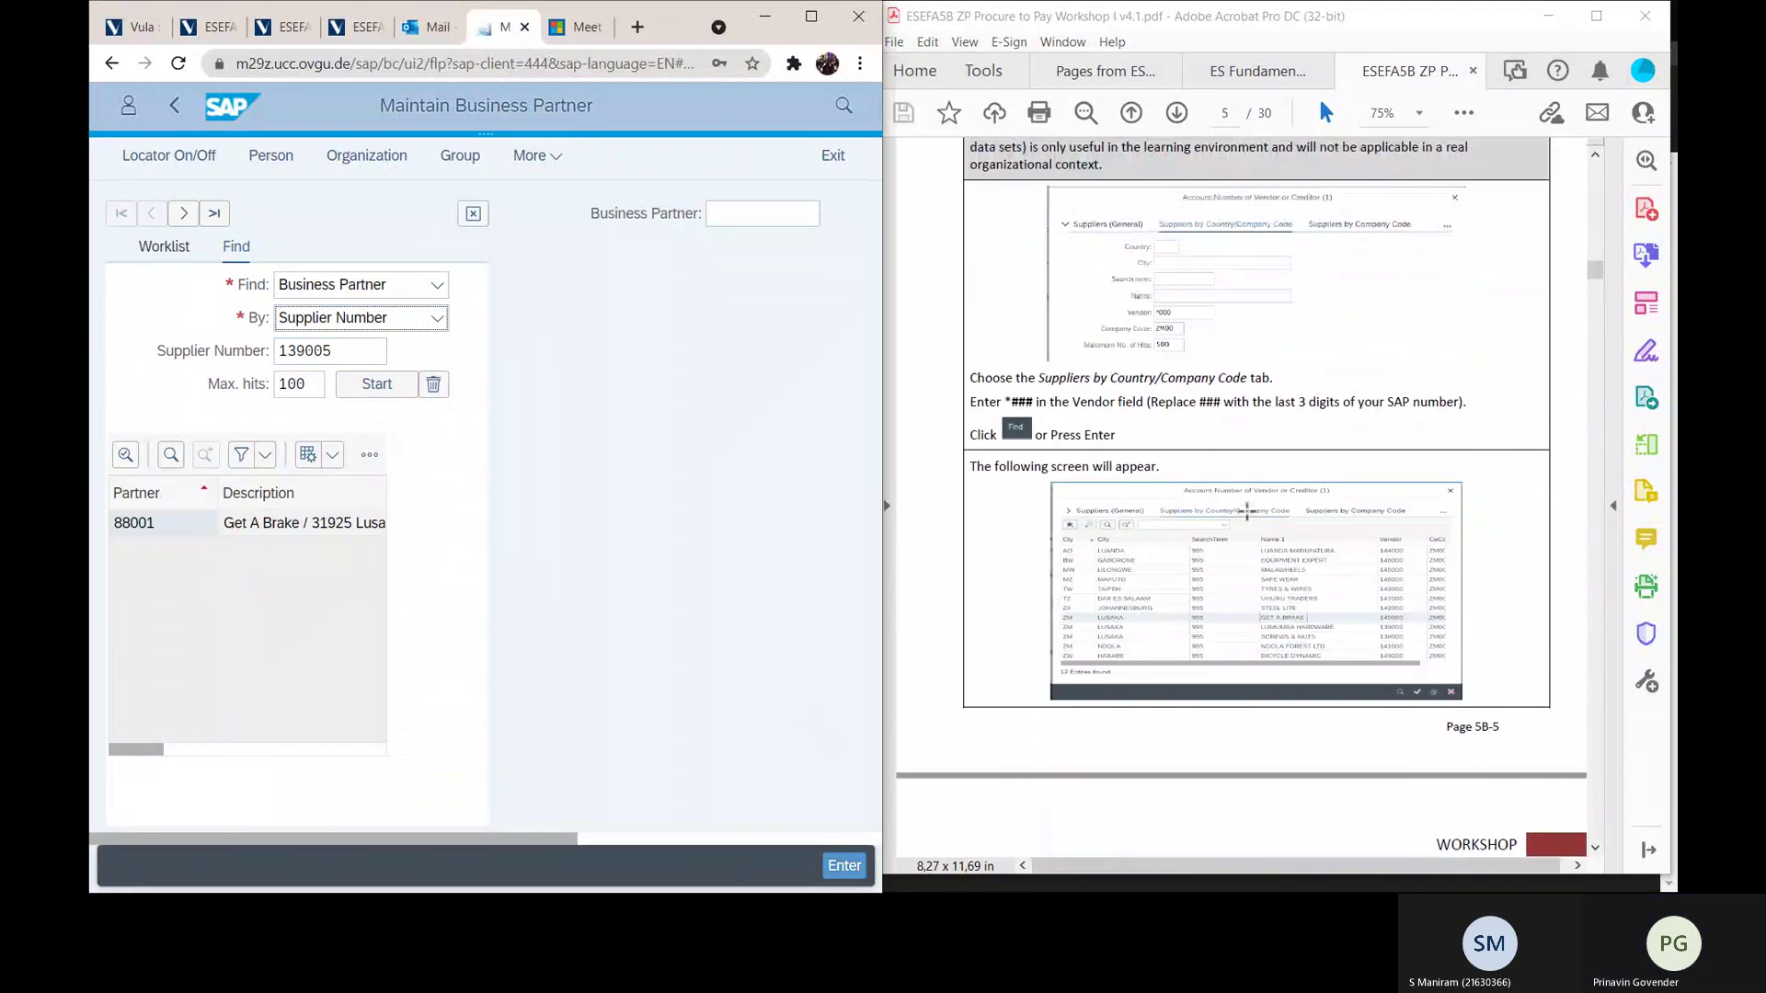
{"action": "scroll", "coordinate": [1246, 511], "scroll_direction": "up", "scroll_amount": 3}
{"action": "scroll", "coordinate": [1246, 511], "scroll_direction": "up", "scroll_amount": 1}
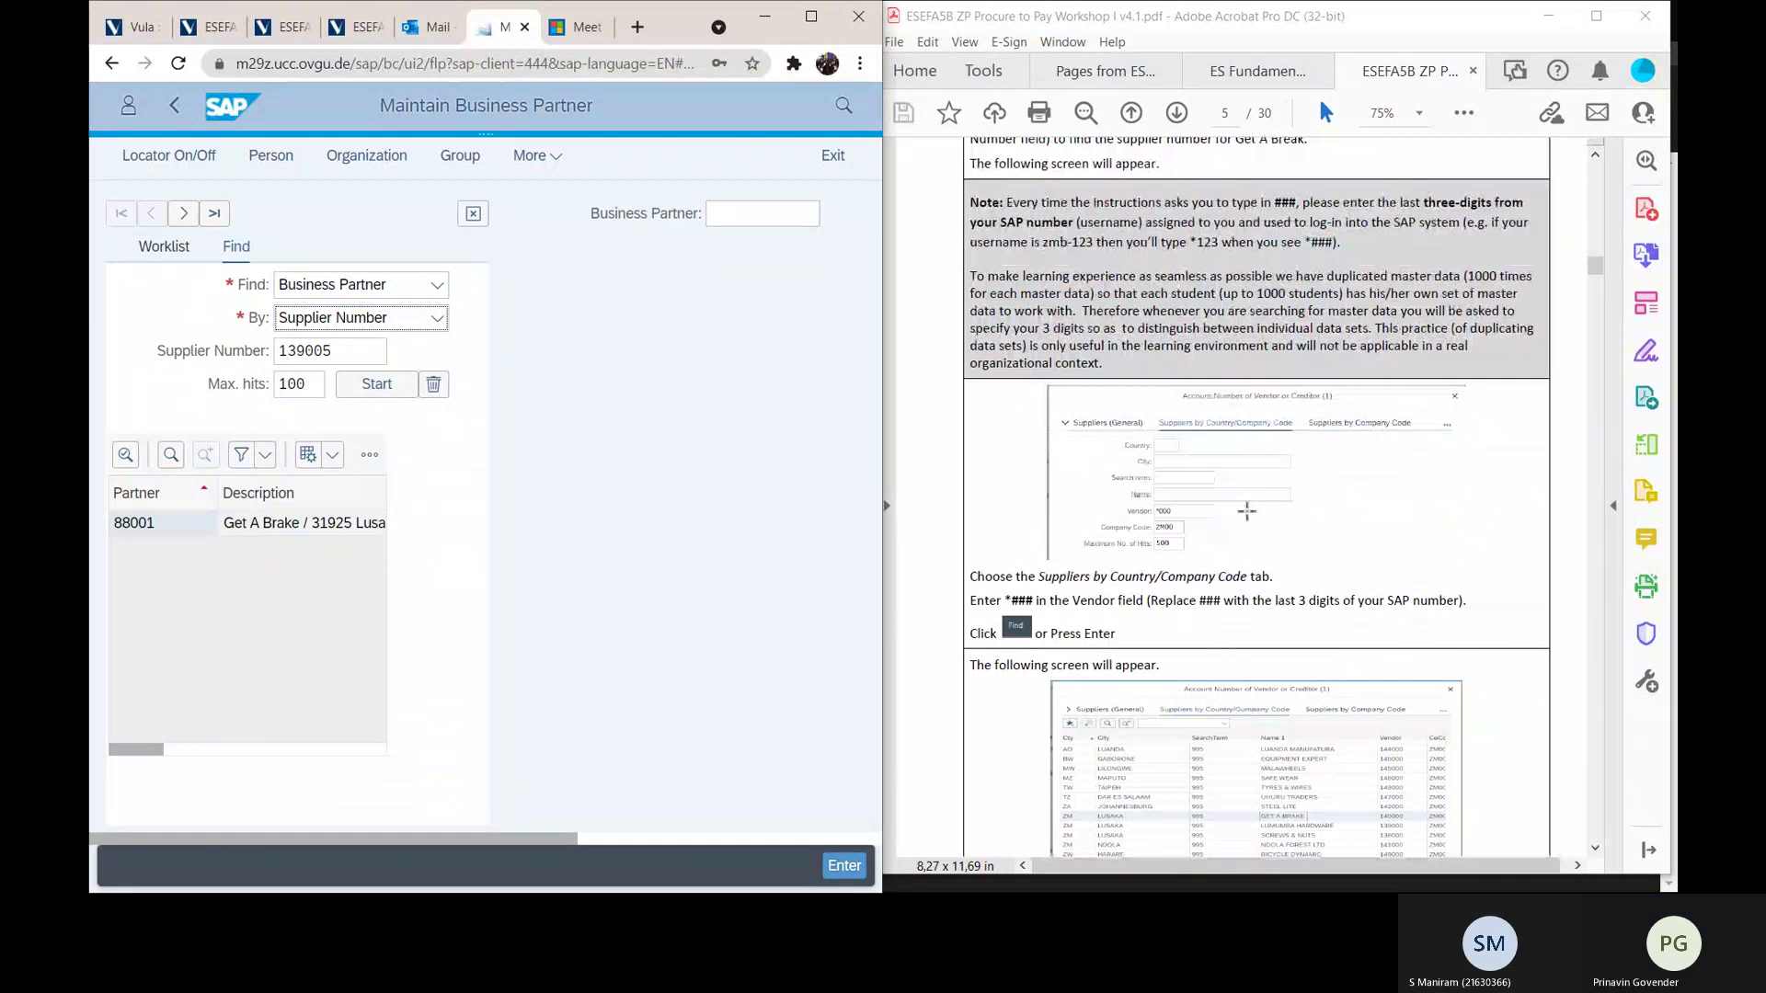
{"action": "scroll", "coordinate": [1246, 512], "scroll_direction": "up", "scroll_amount": 2}
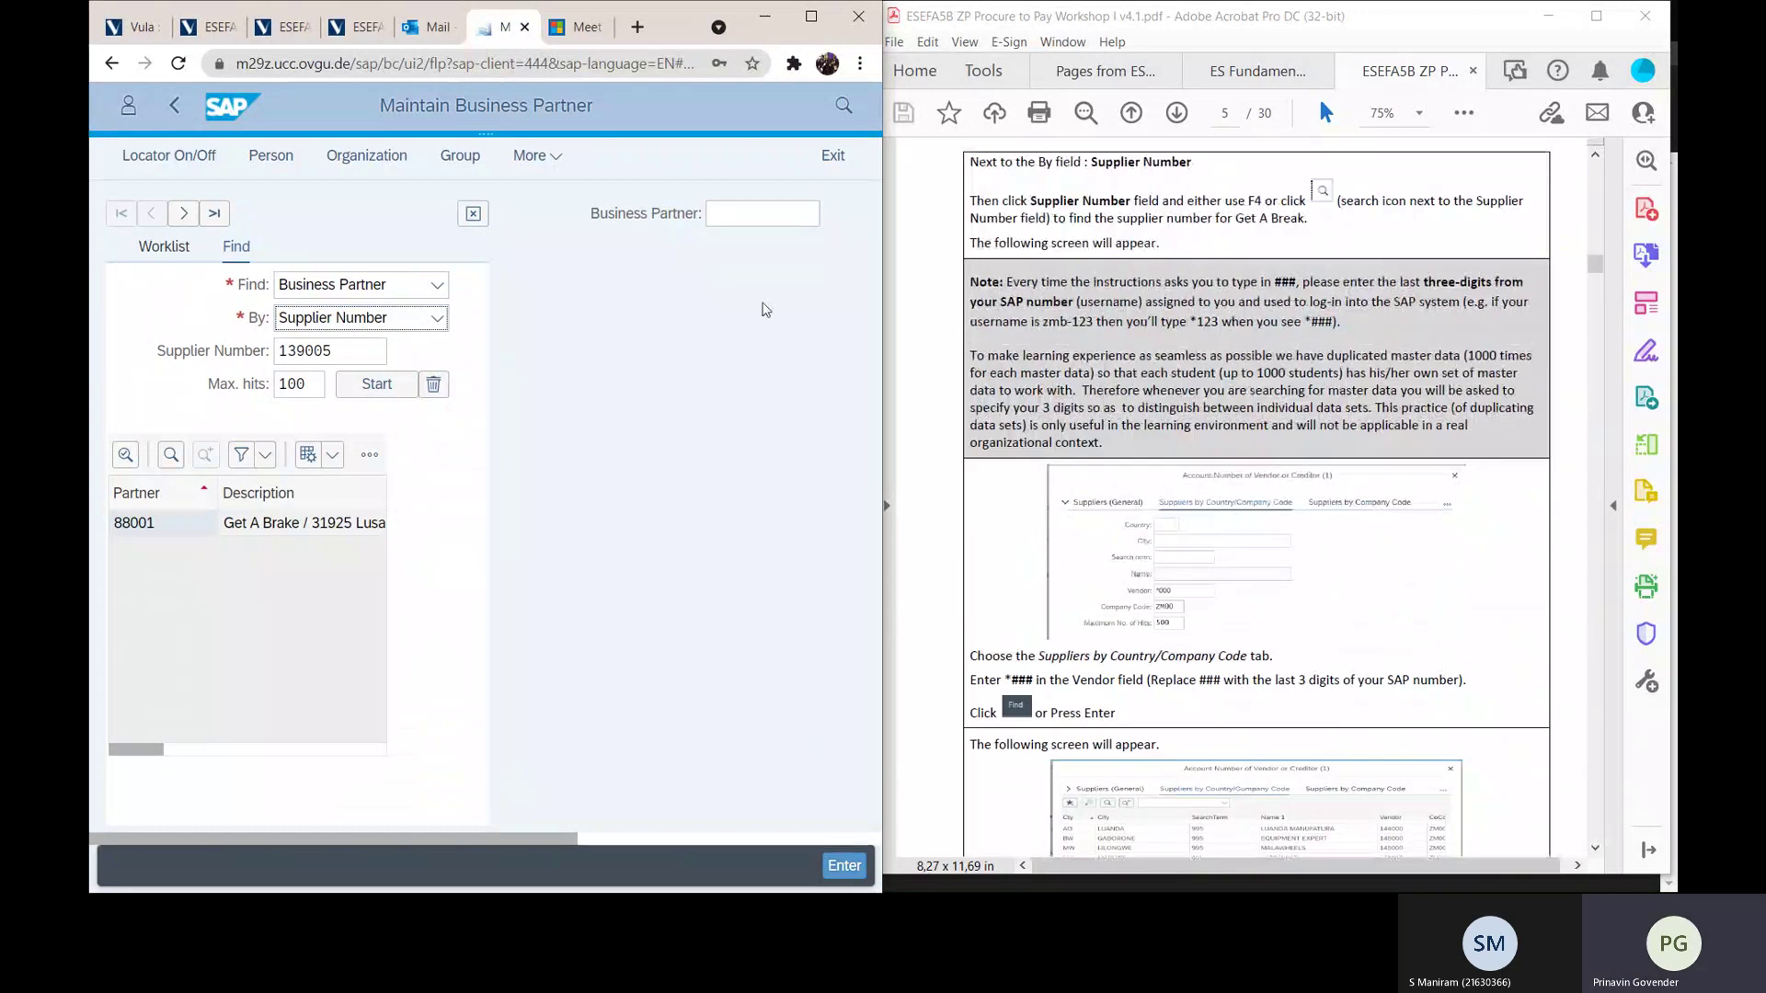
{"action": "left_click", "coordinate": [359, 349]}
{"action": "left_click", "coordinate": [358, 349]}
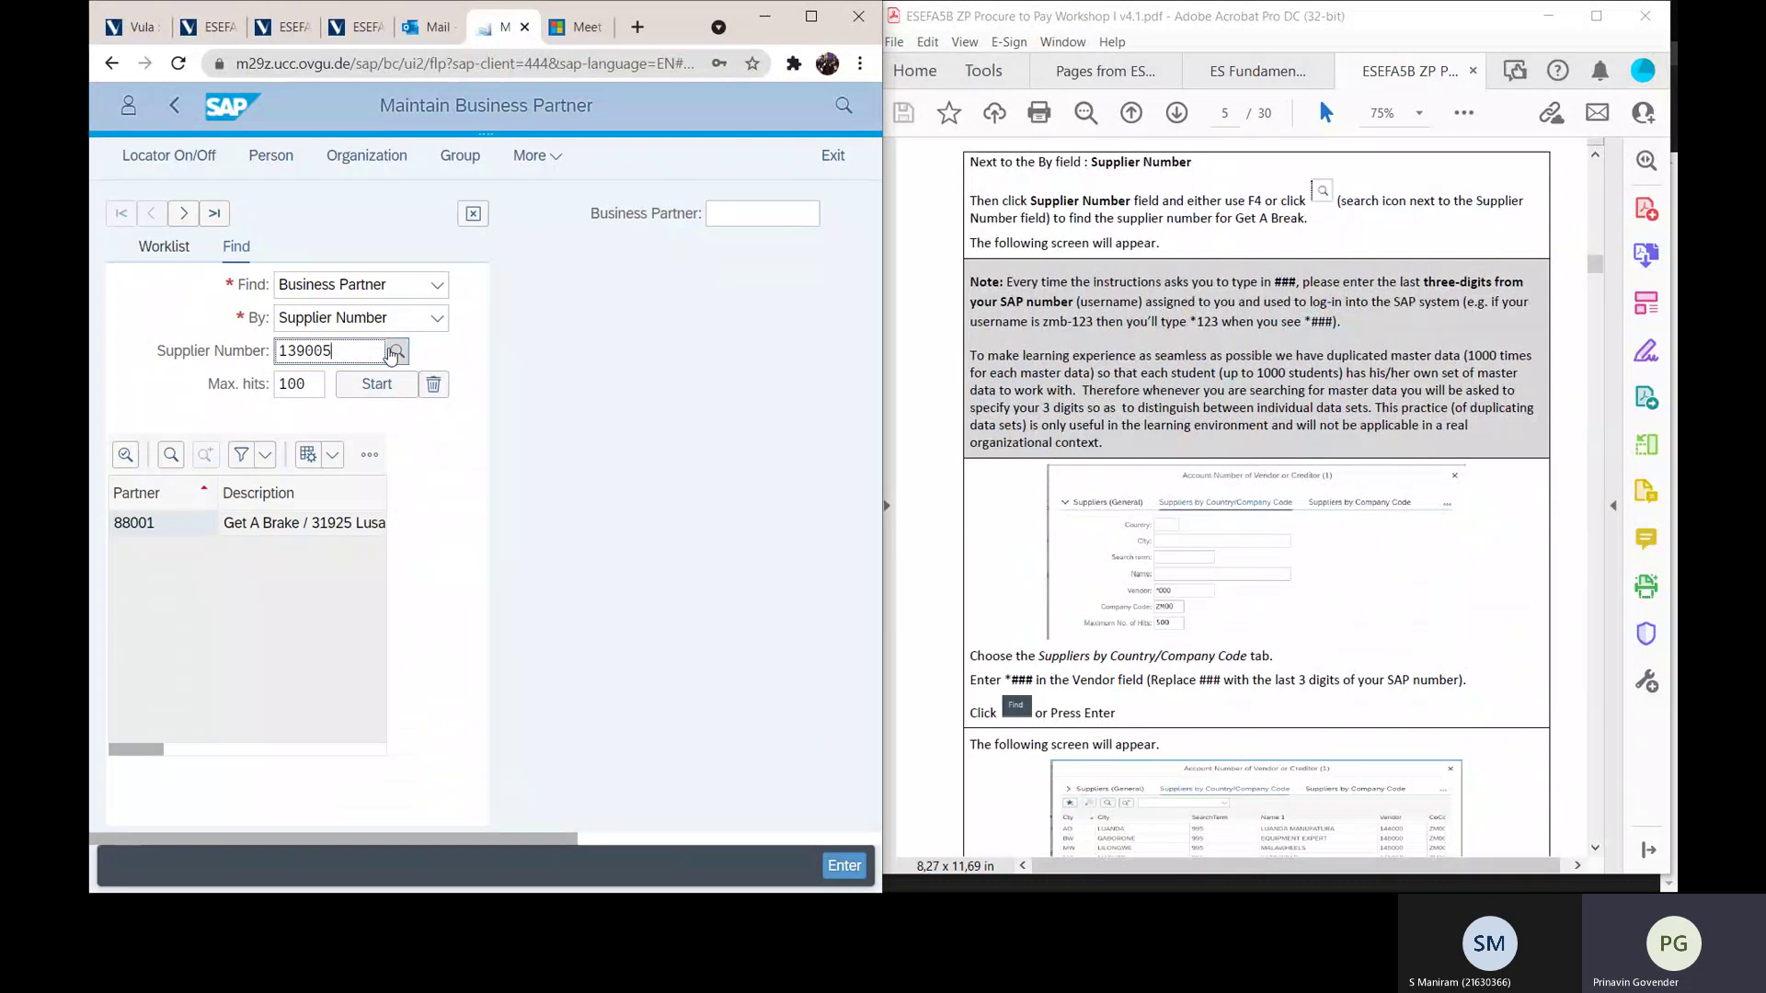
{"action": "left_click", "coordinate": [394, 351]}
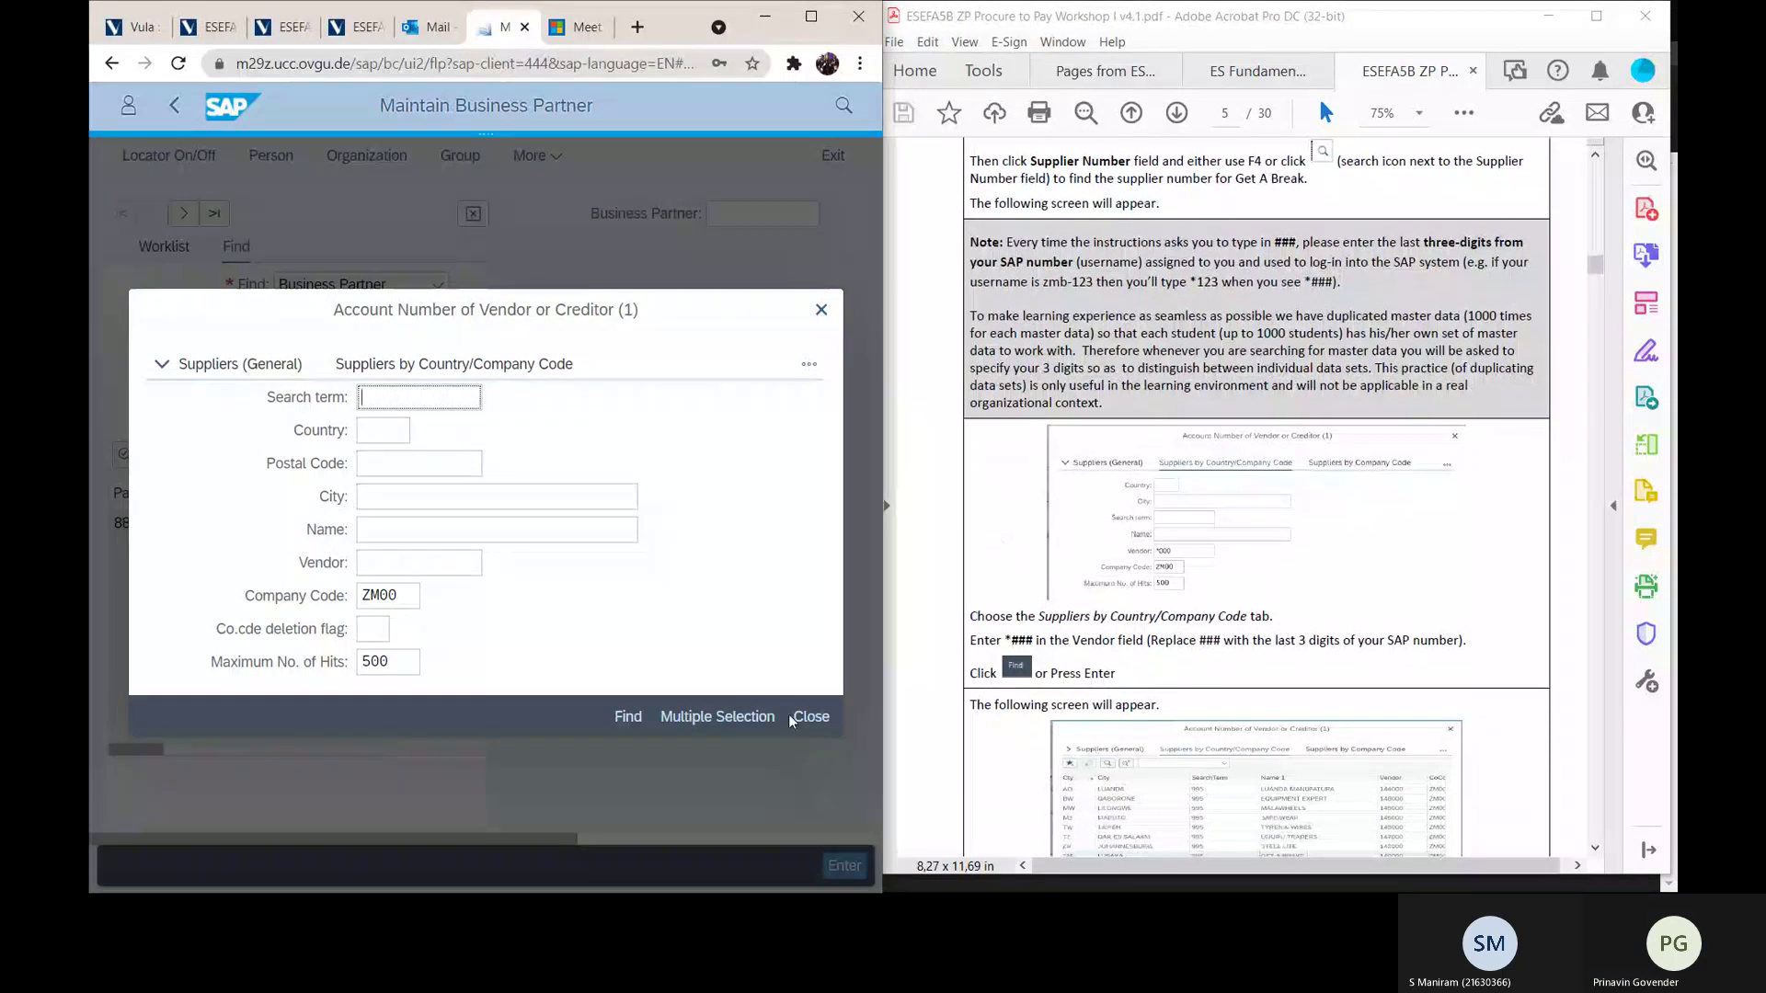
{"action": "left_click", "coordinate": [631, 719]}
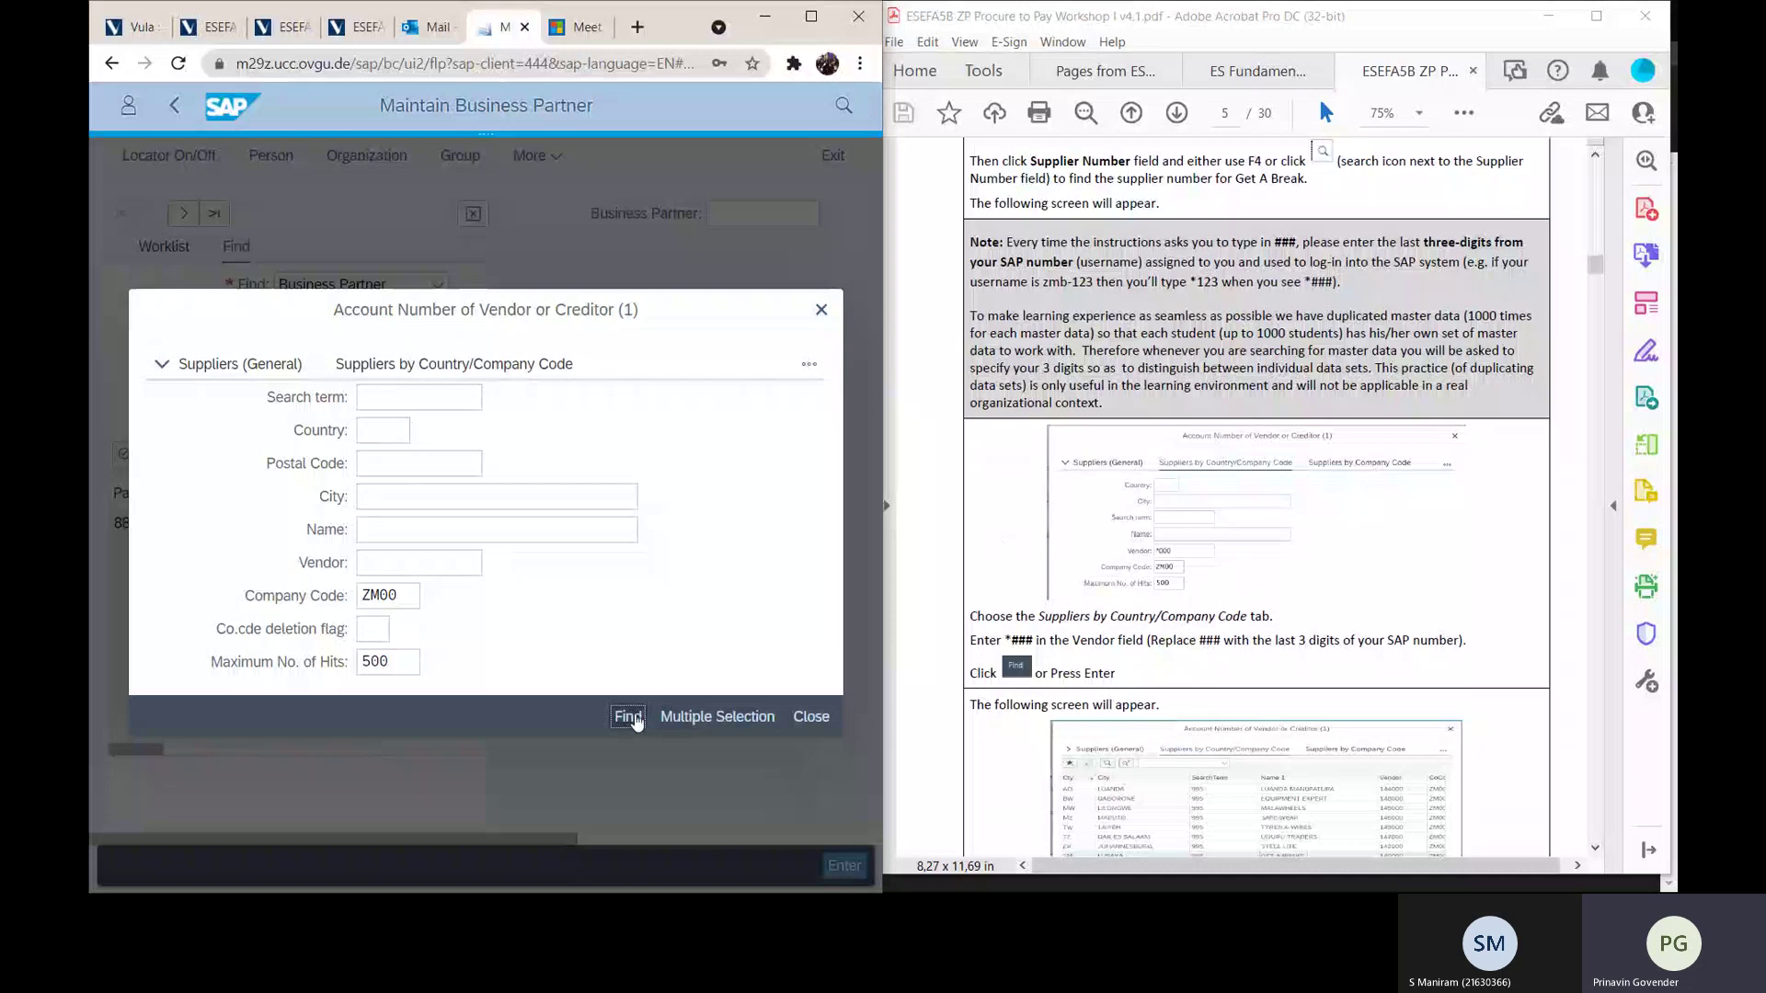
{"action": "scroll", "coordinate": [594, 476], "scroll_direction": "down", "scroll_amount": 10}
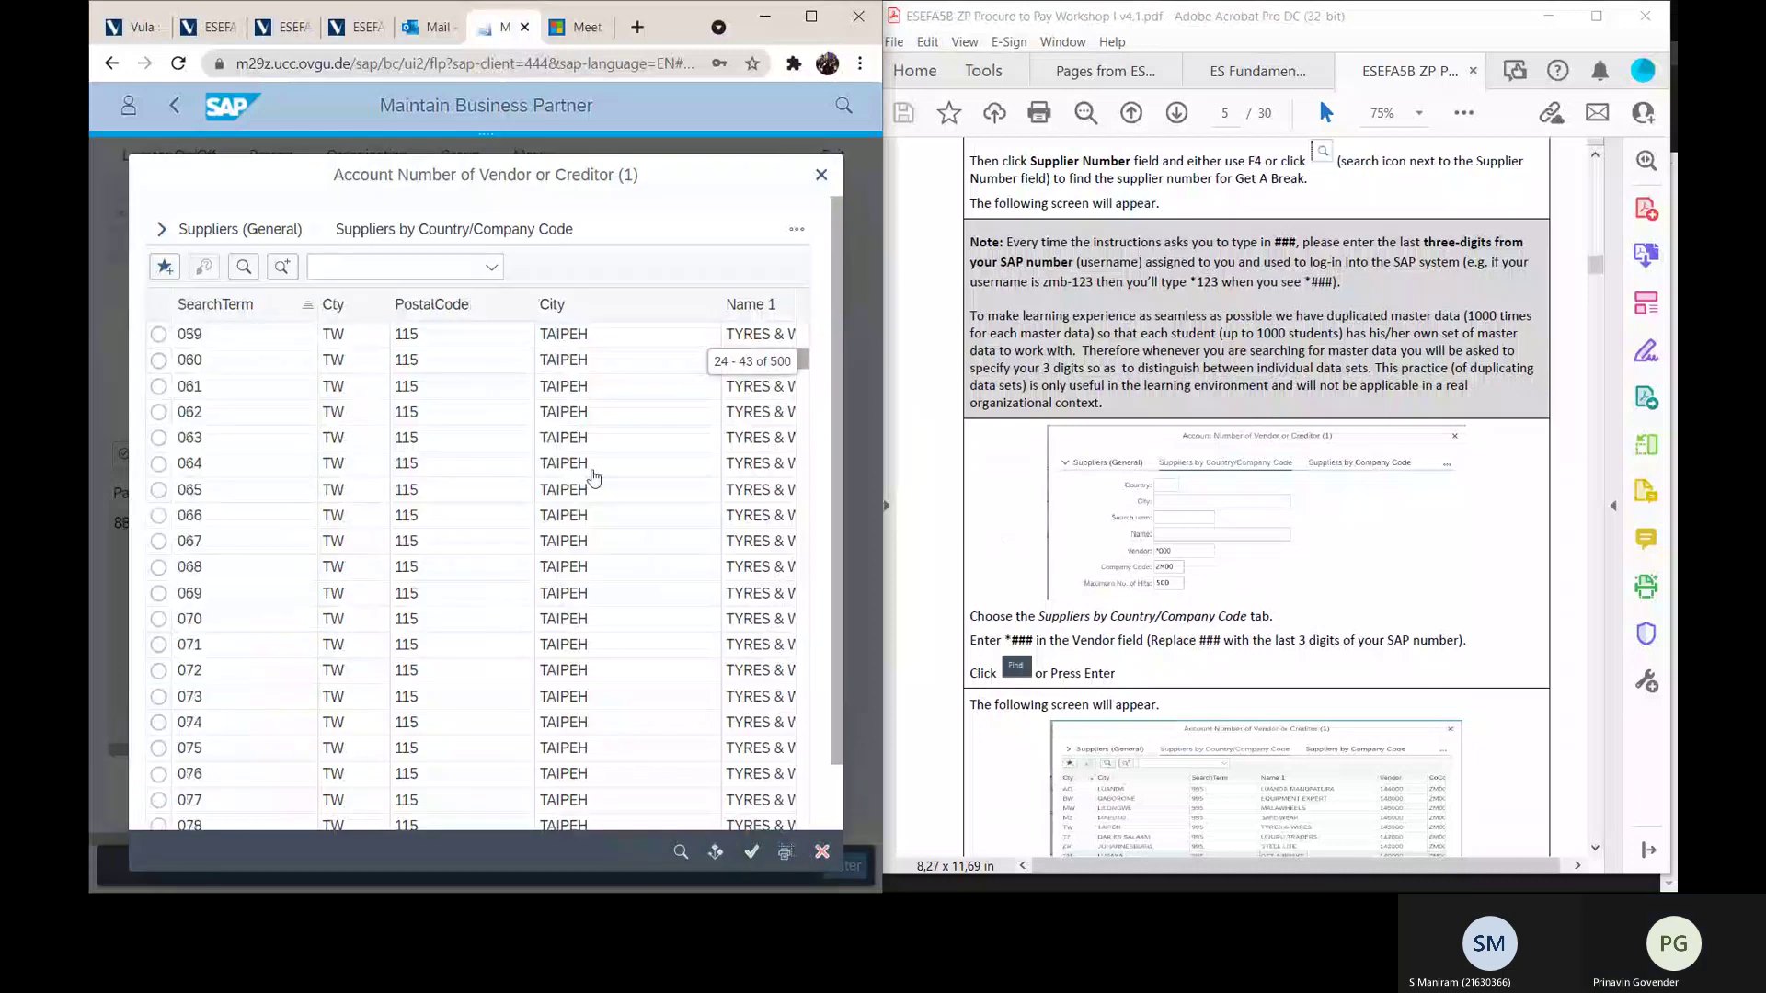
{"action": "scroll", "coordinate": [594, 476], "scroll_direction": "down", "scroll_amount": 2}
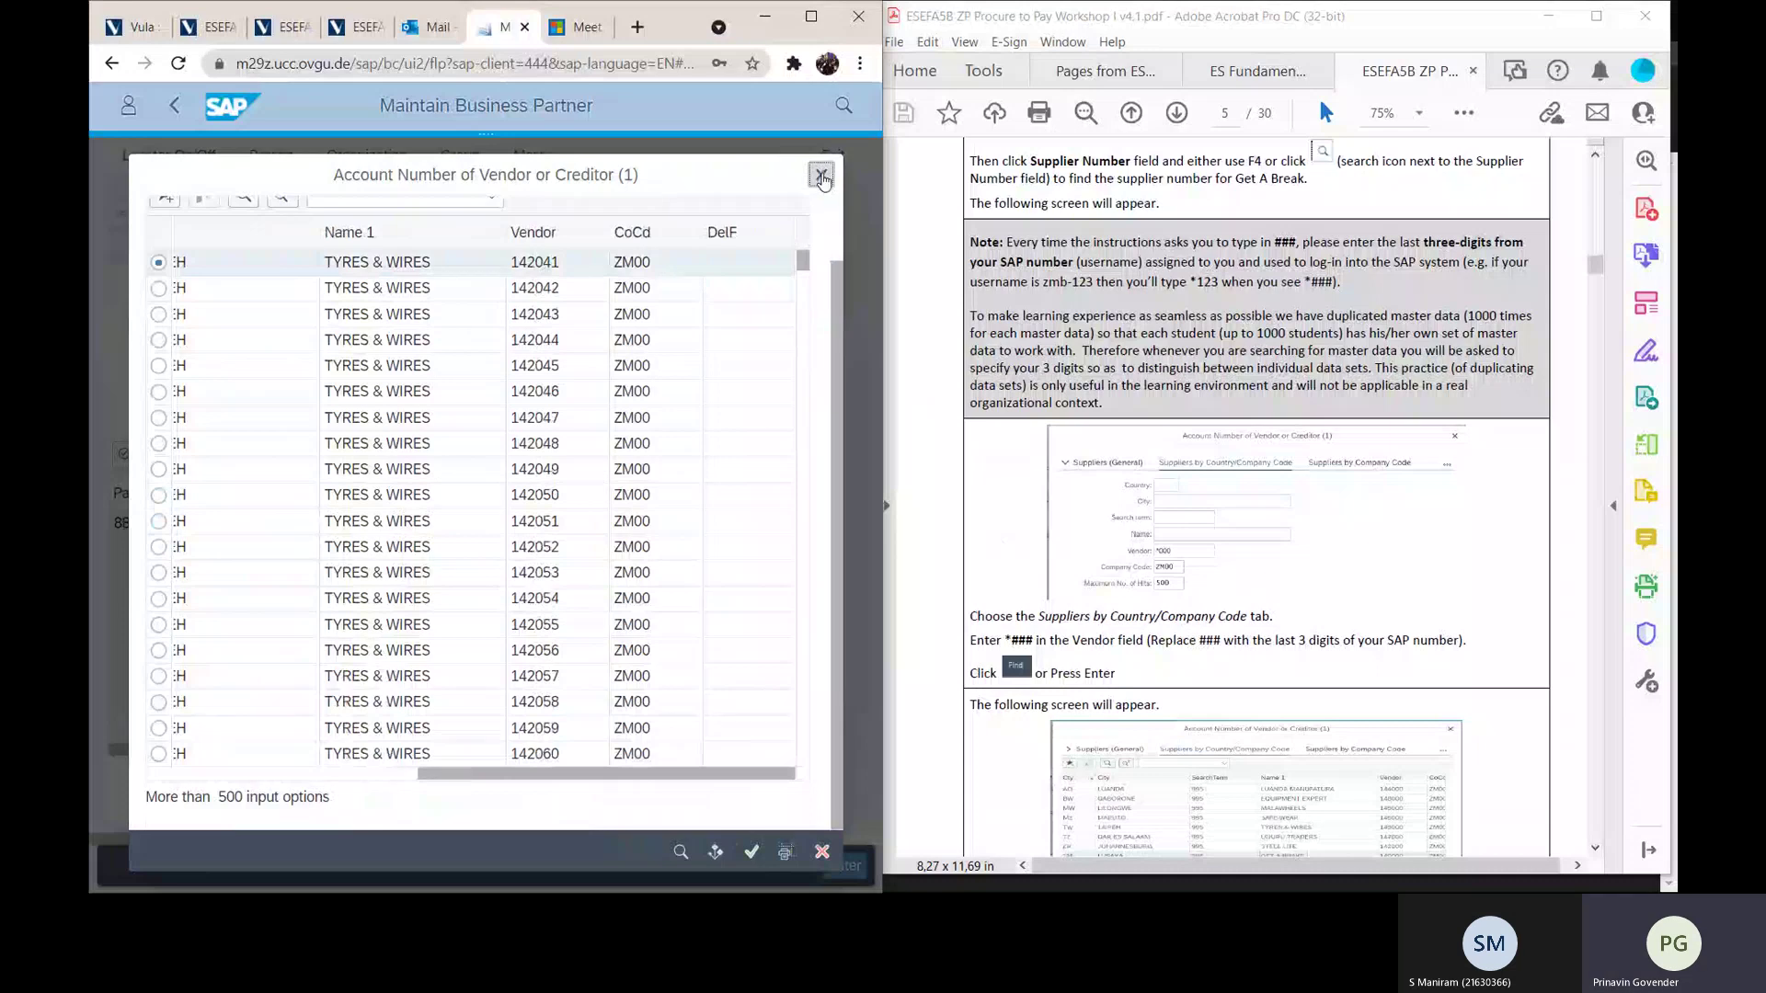
{"action": "left_click", "coordinate": [822, 175]}
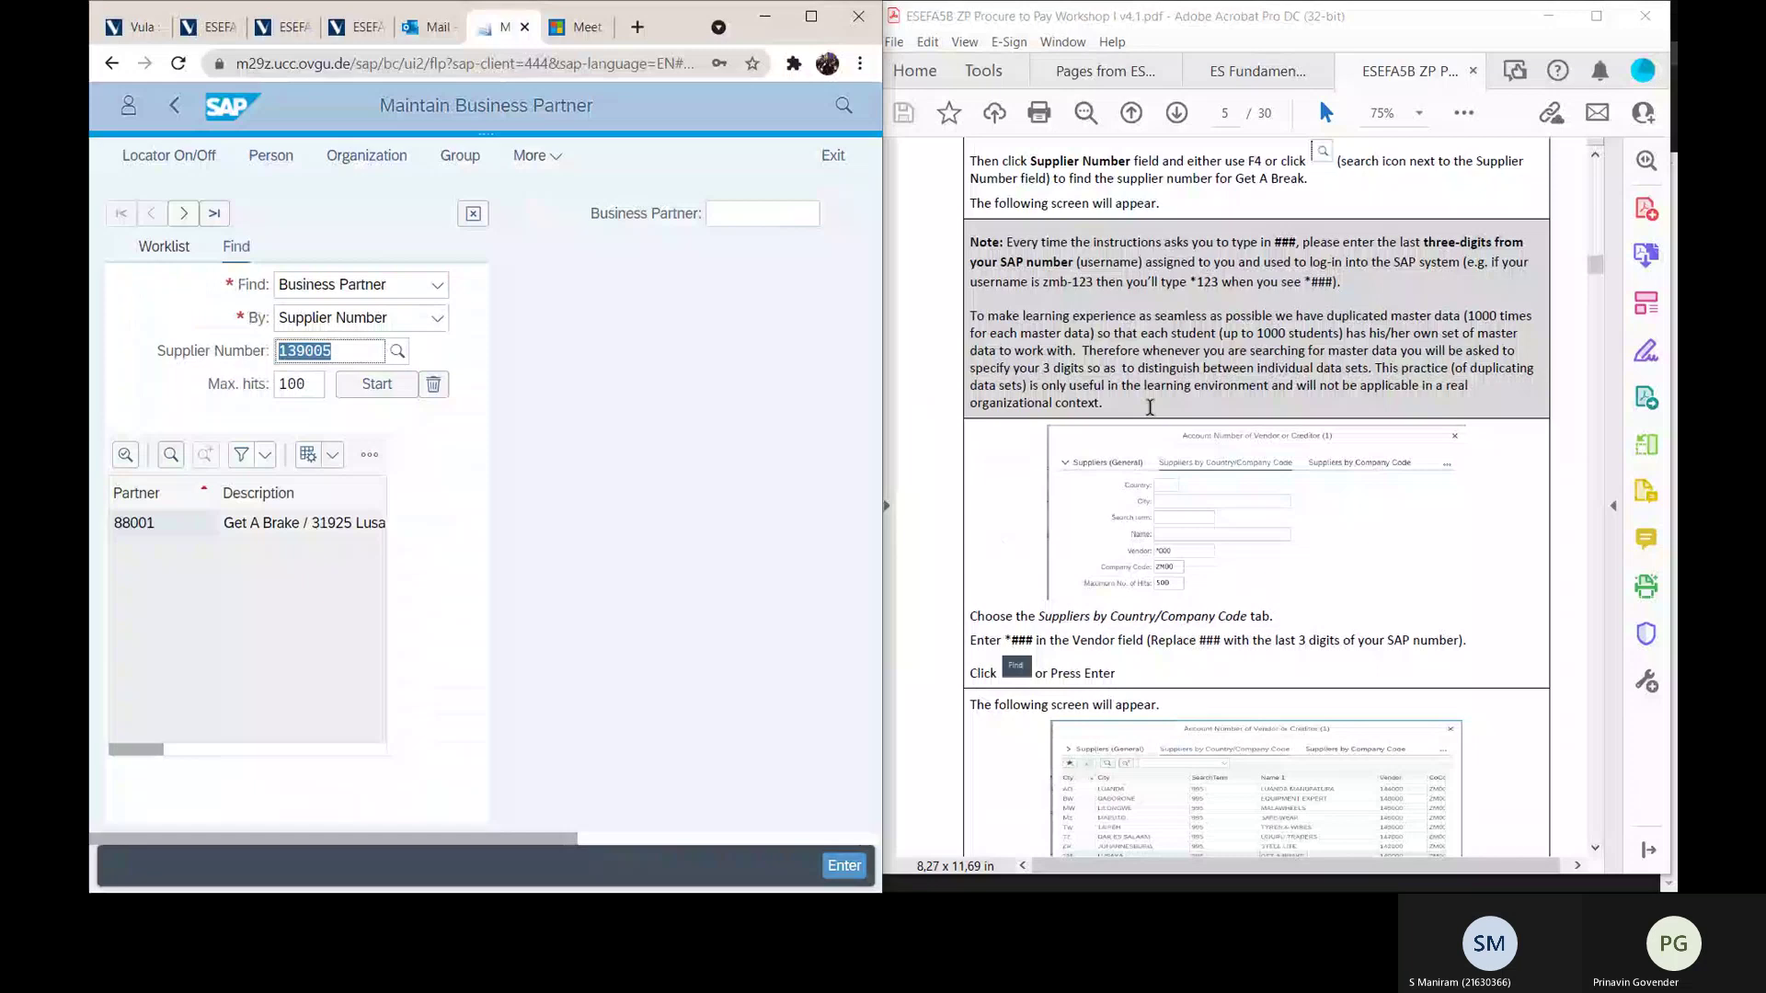
Step: Exit Maintain Business Partner to the Fiori home page and review the workshop's page 4 instructions for displaying a supplier
{"action": "scroll", "coordinate": [1150, 408], "scroll_direction": "up", "scroll_amount": 5}
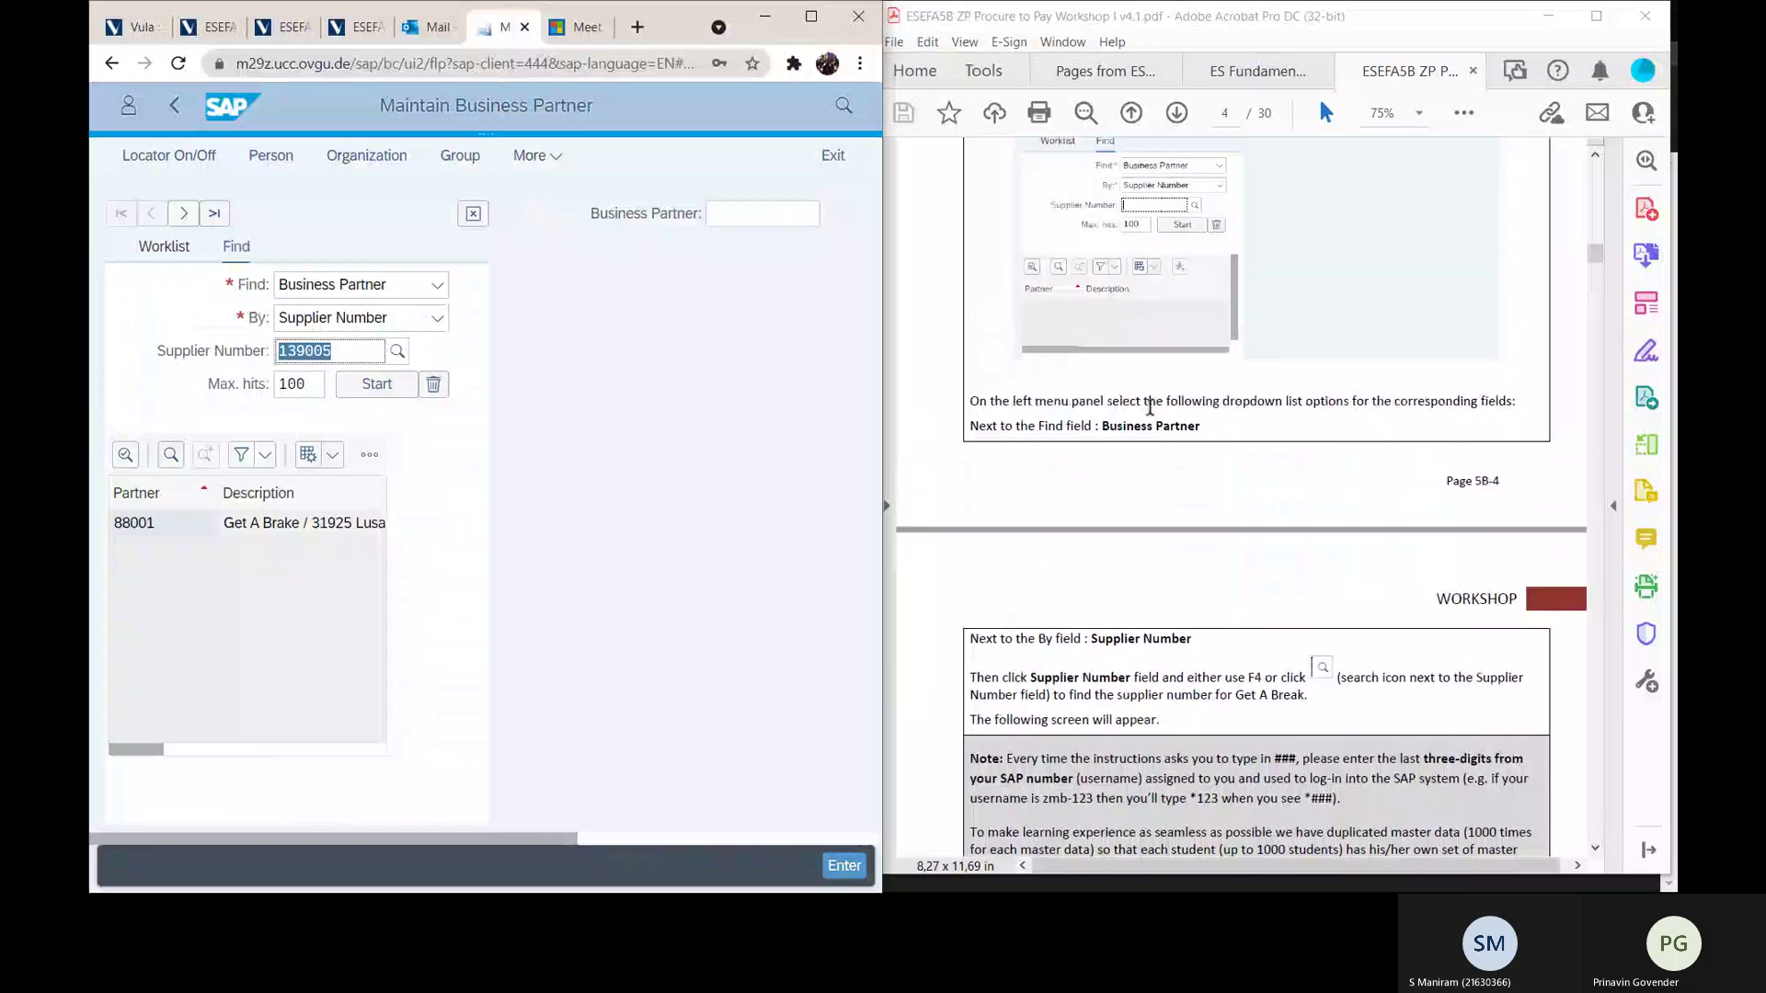
{"action": "left_click", "coordinate": [830, 159]}
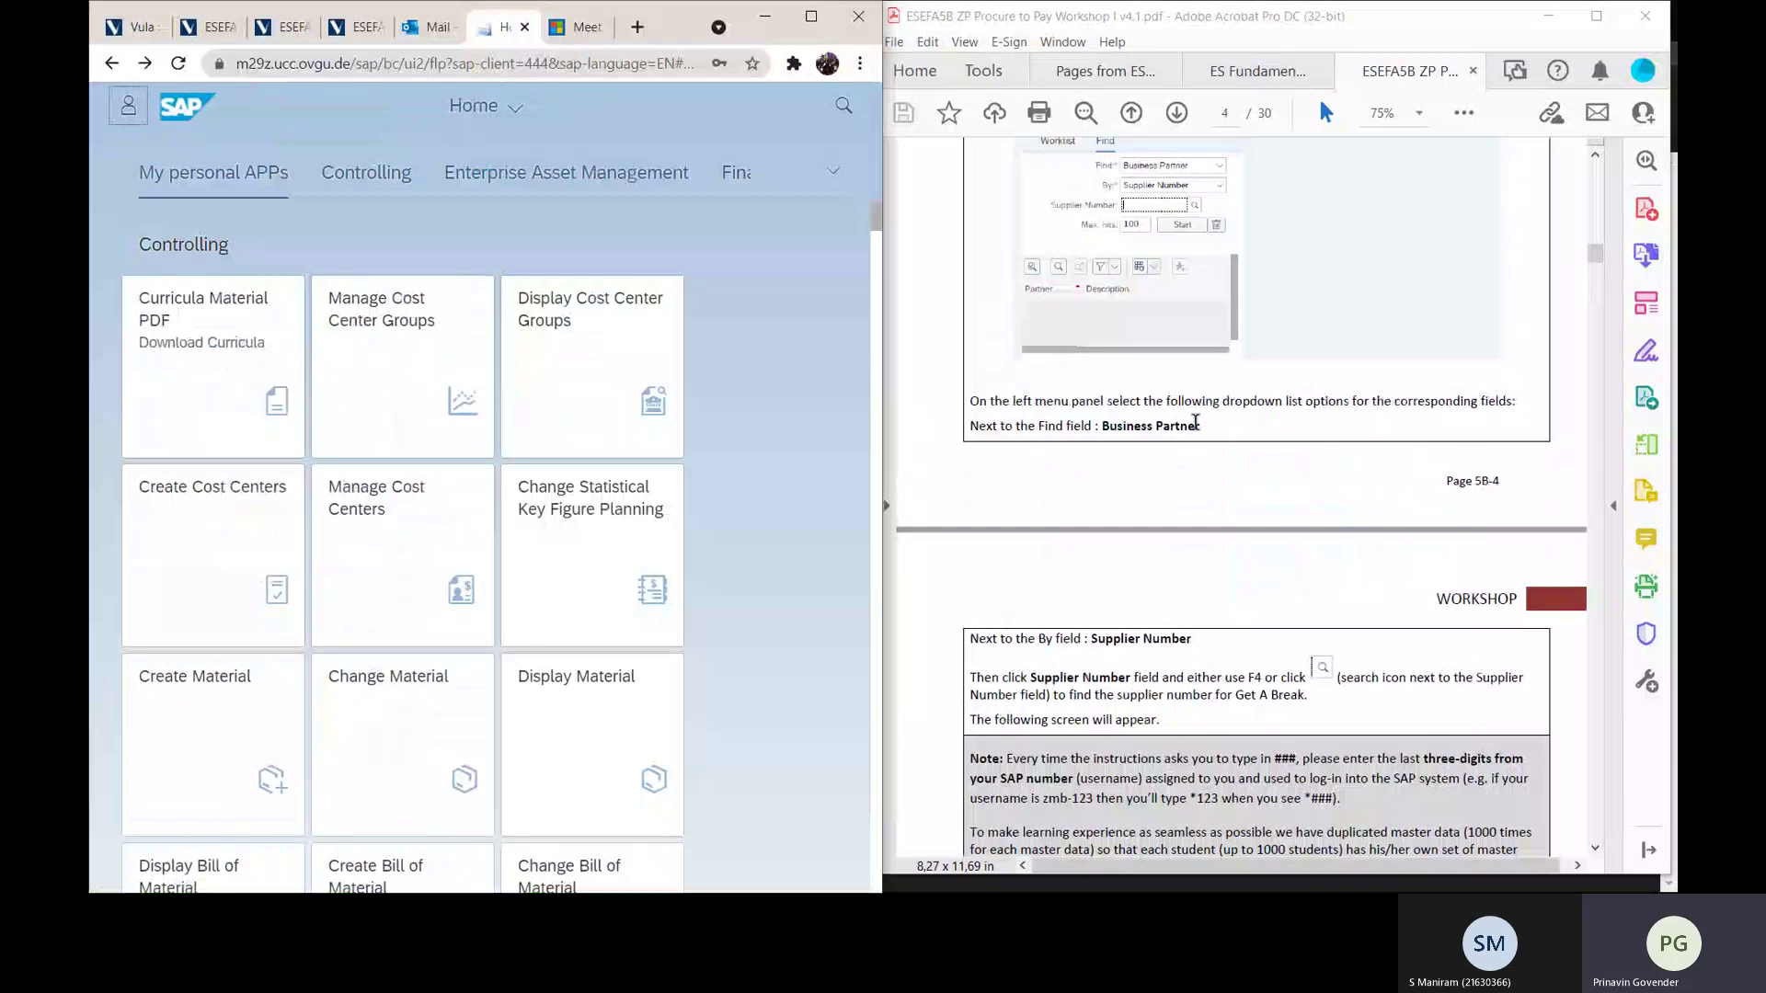
{"action": "scroll", "coordinate": [1195, 421], "scroll_direction": "up", "scroll_amount": 4}
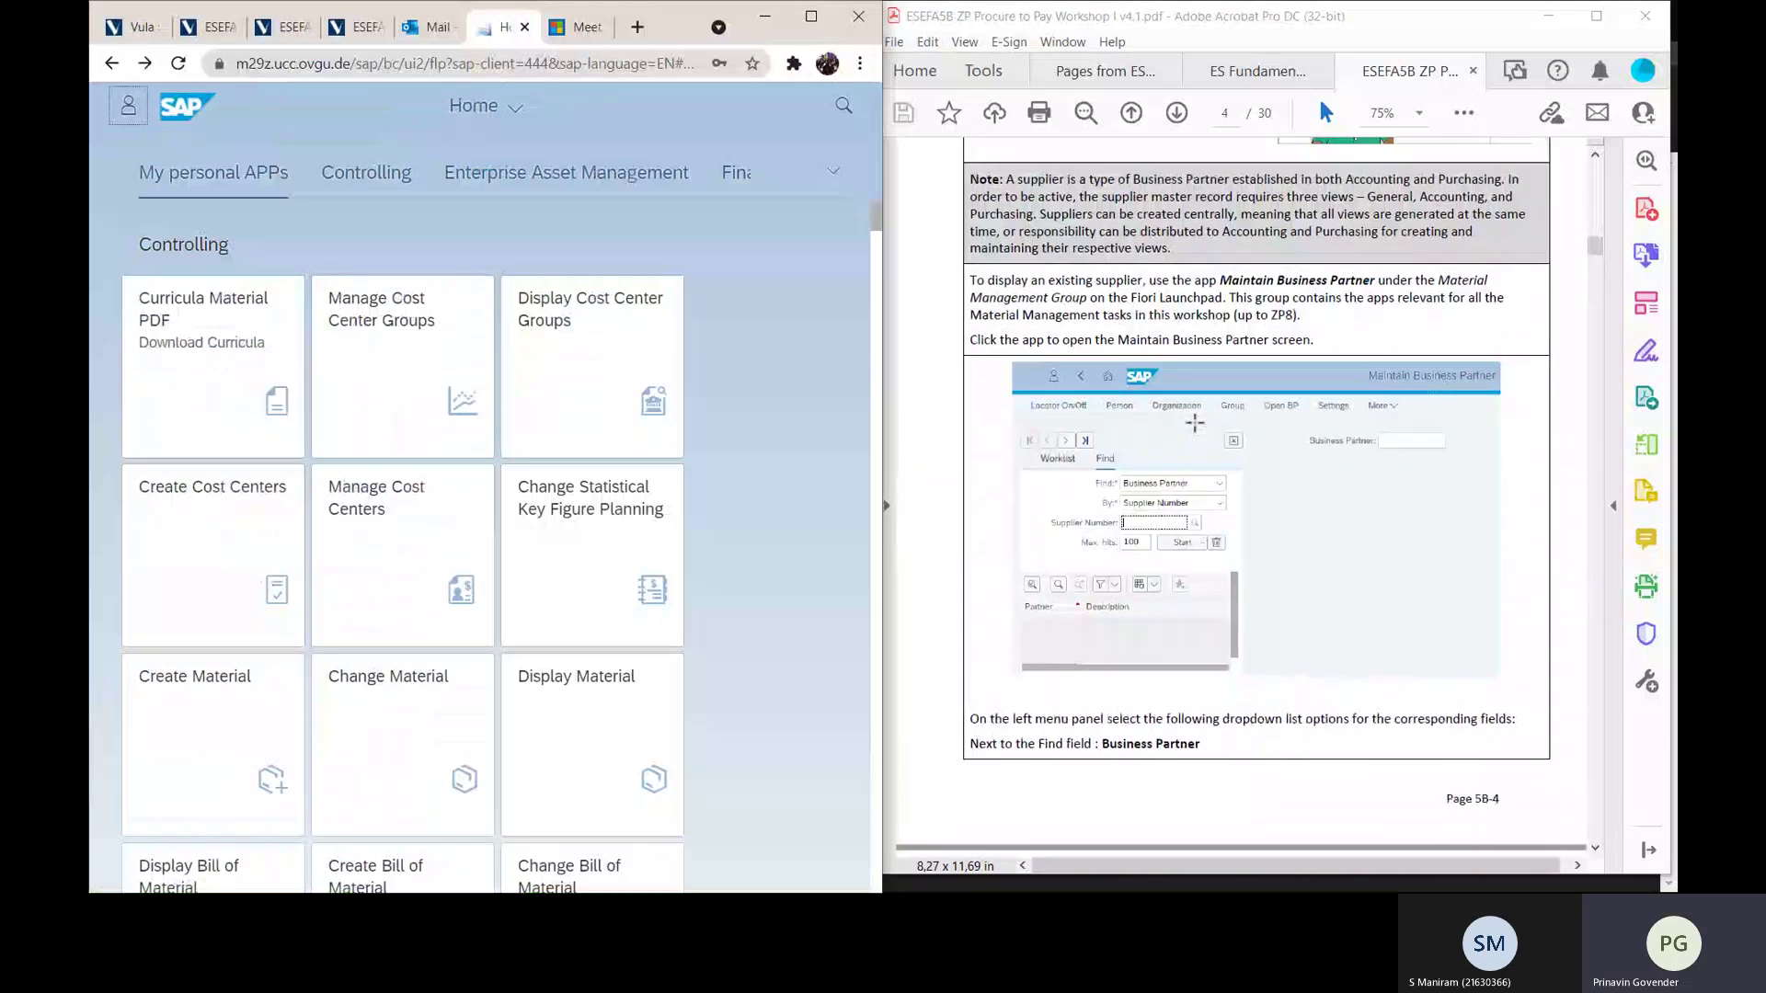
Step: Search the launchpad for "maintain" and open the Maintain Business Partner app
{"action": "left_click", "coordinate": [844, 110]}
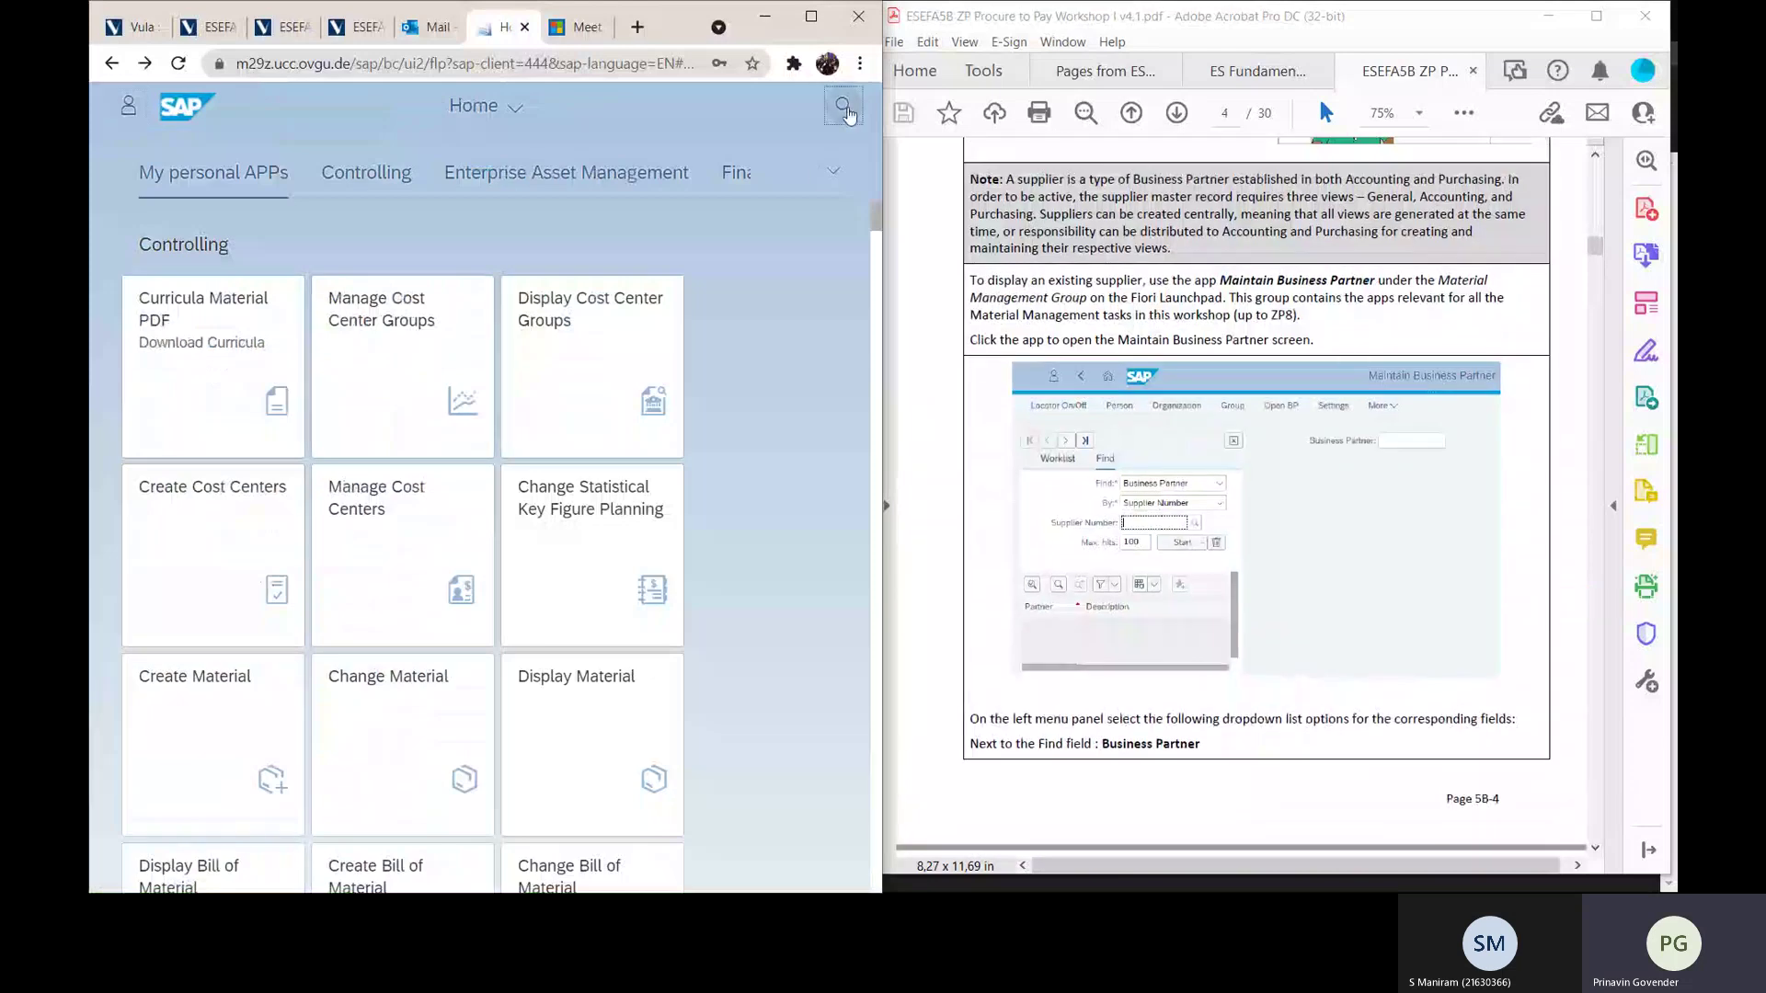
{"action": "left_click", "coordinate": [844, 110]}
{"action": "type", "text": "m"}
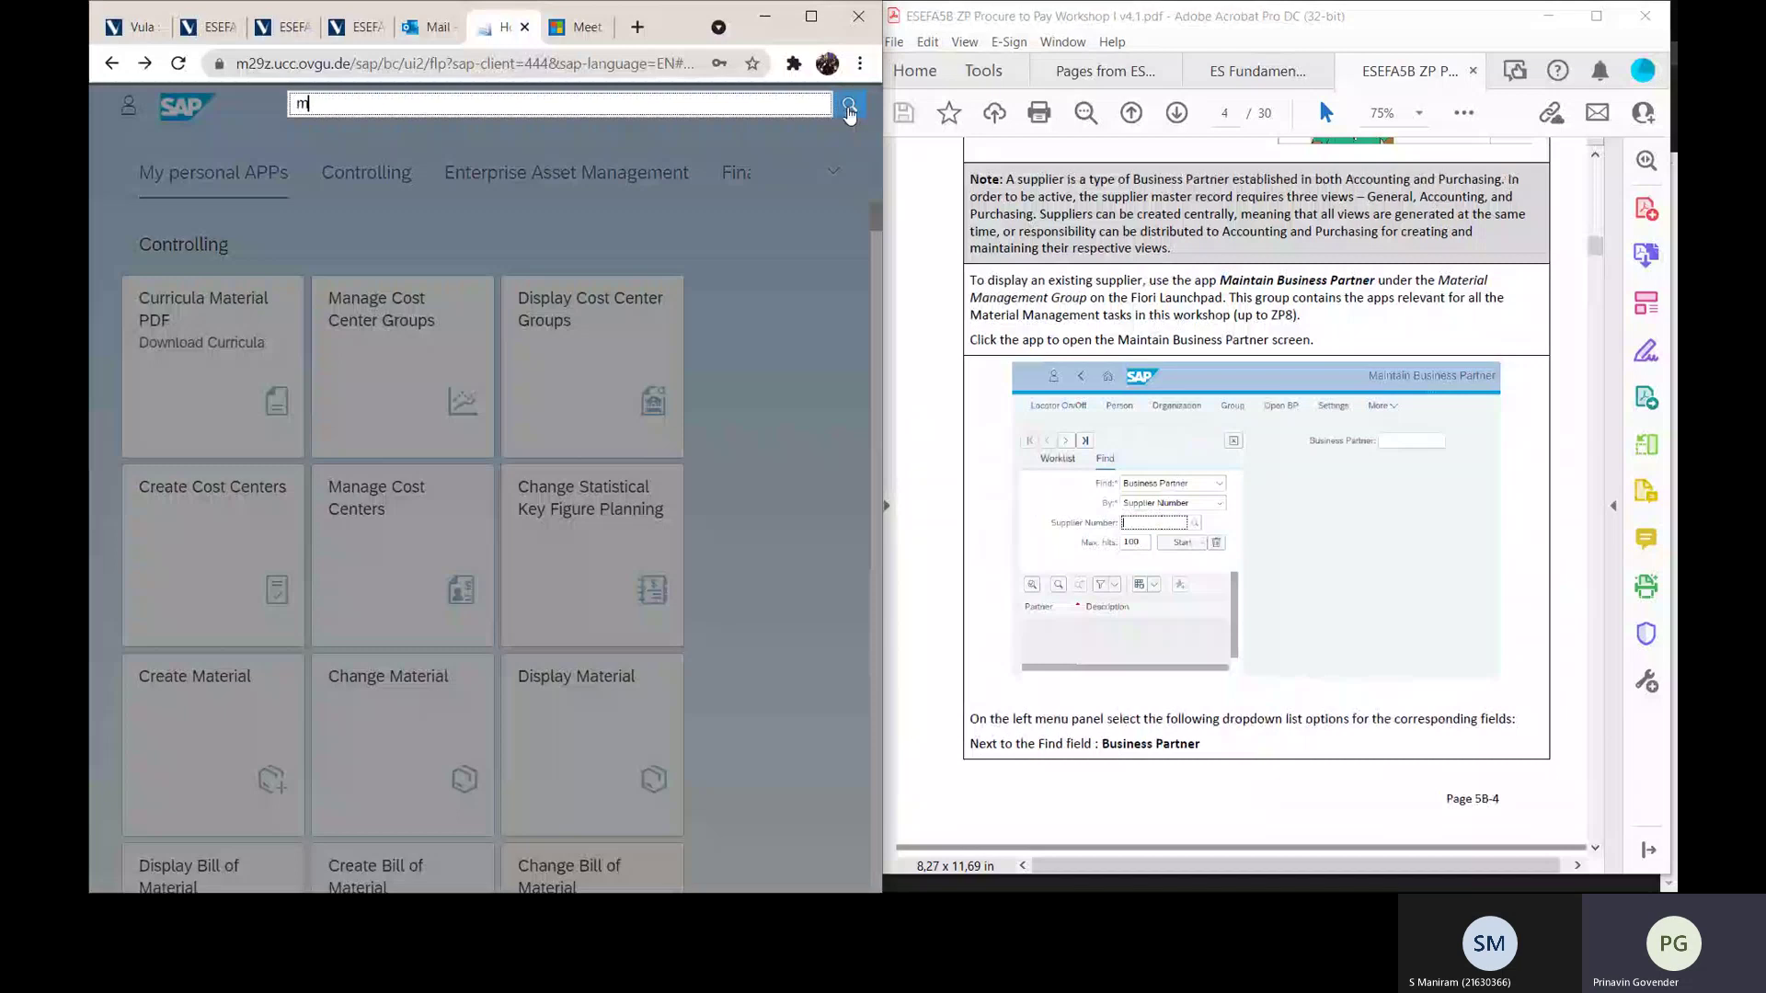
{"action": "type", "text": "aint"}
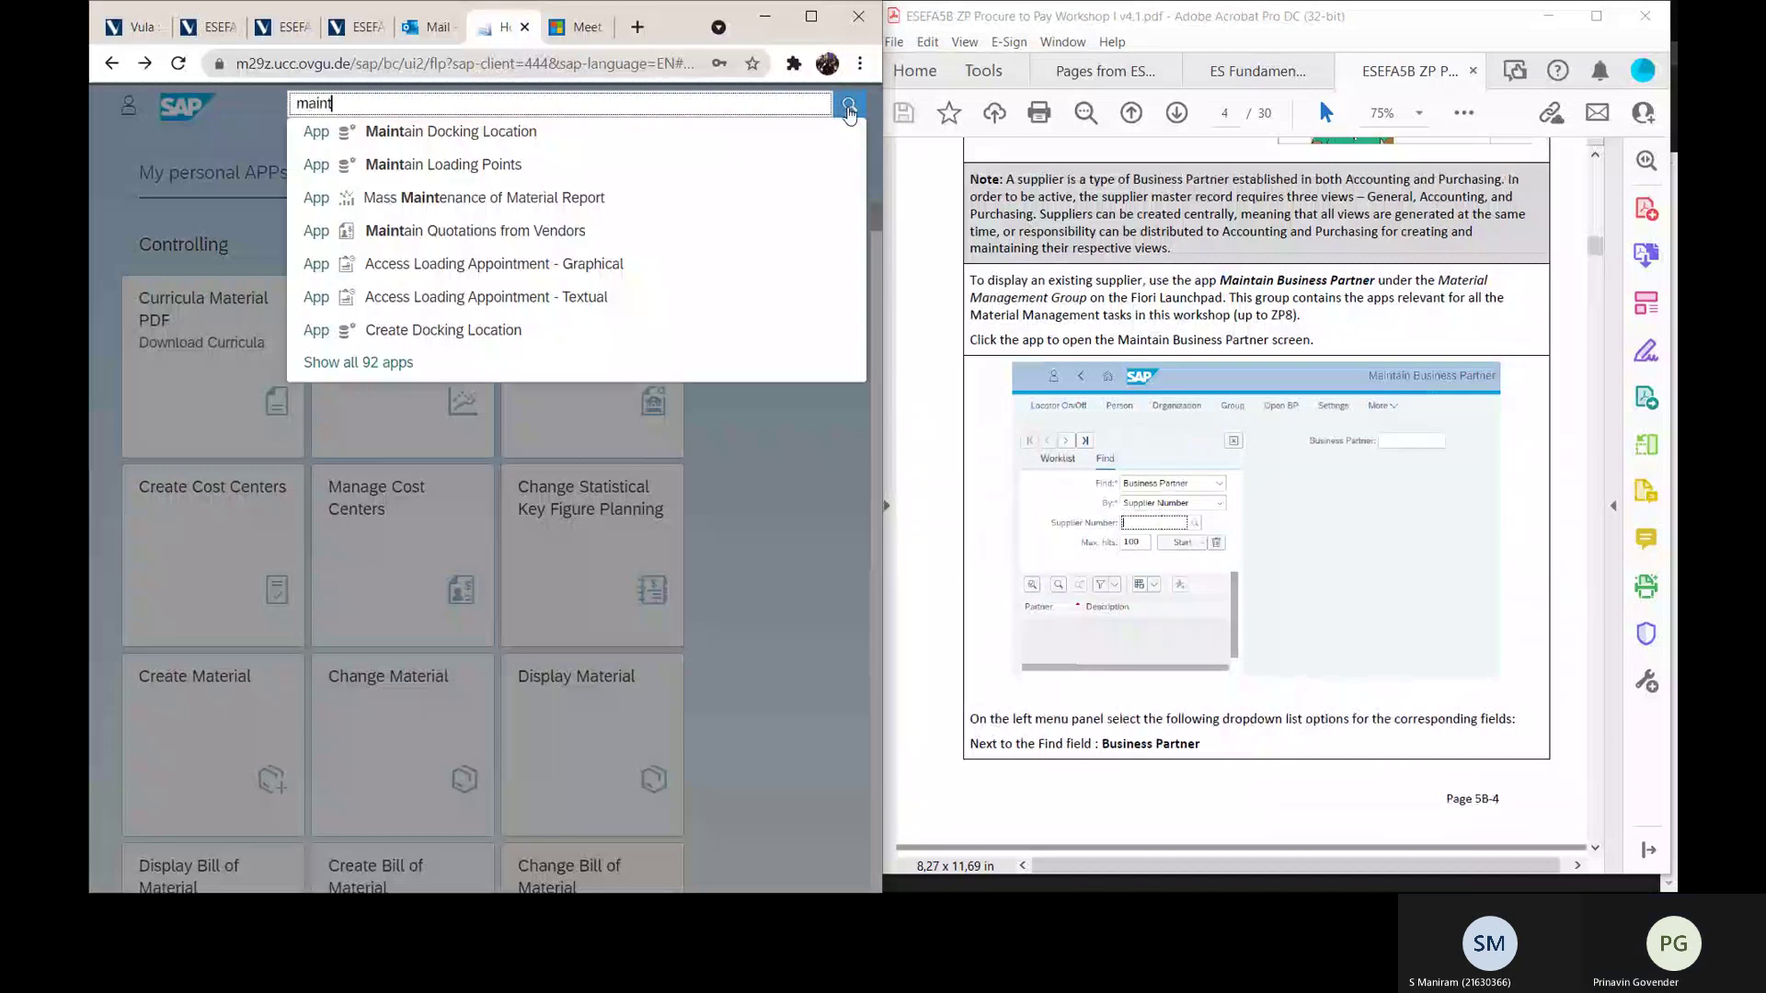
{"action": "type", "text": "a"}
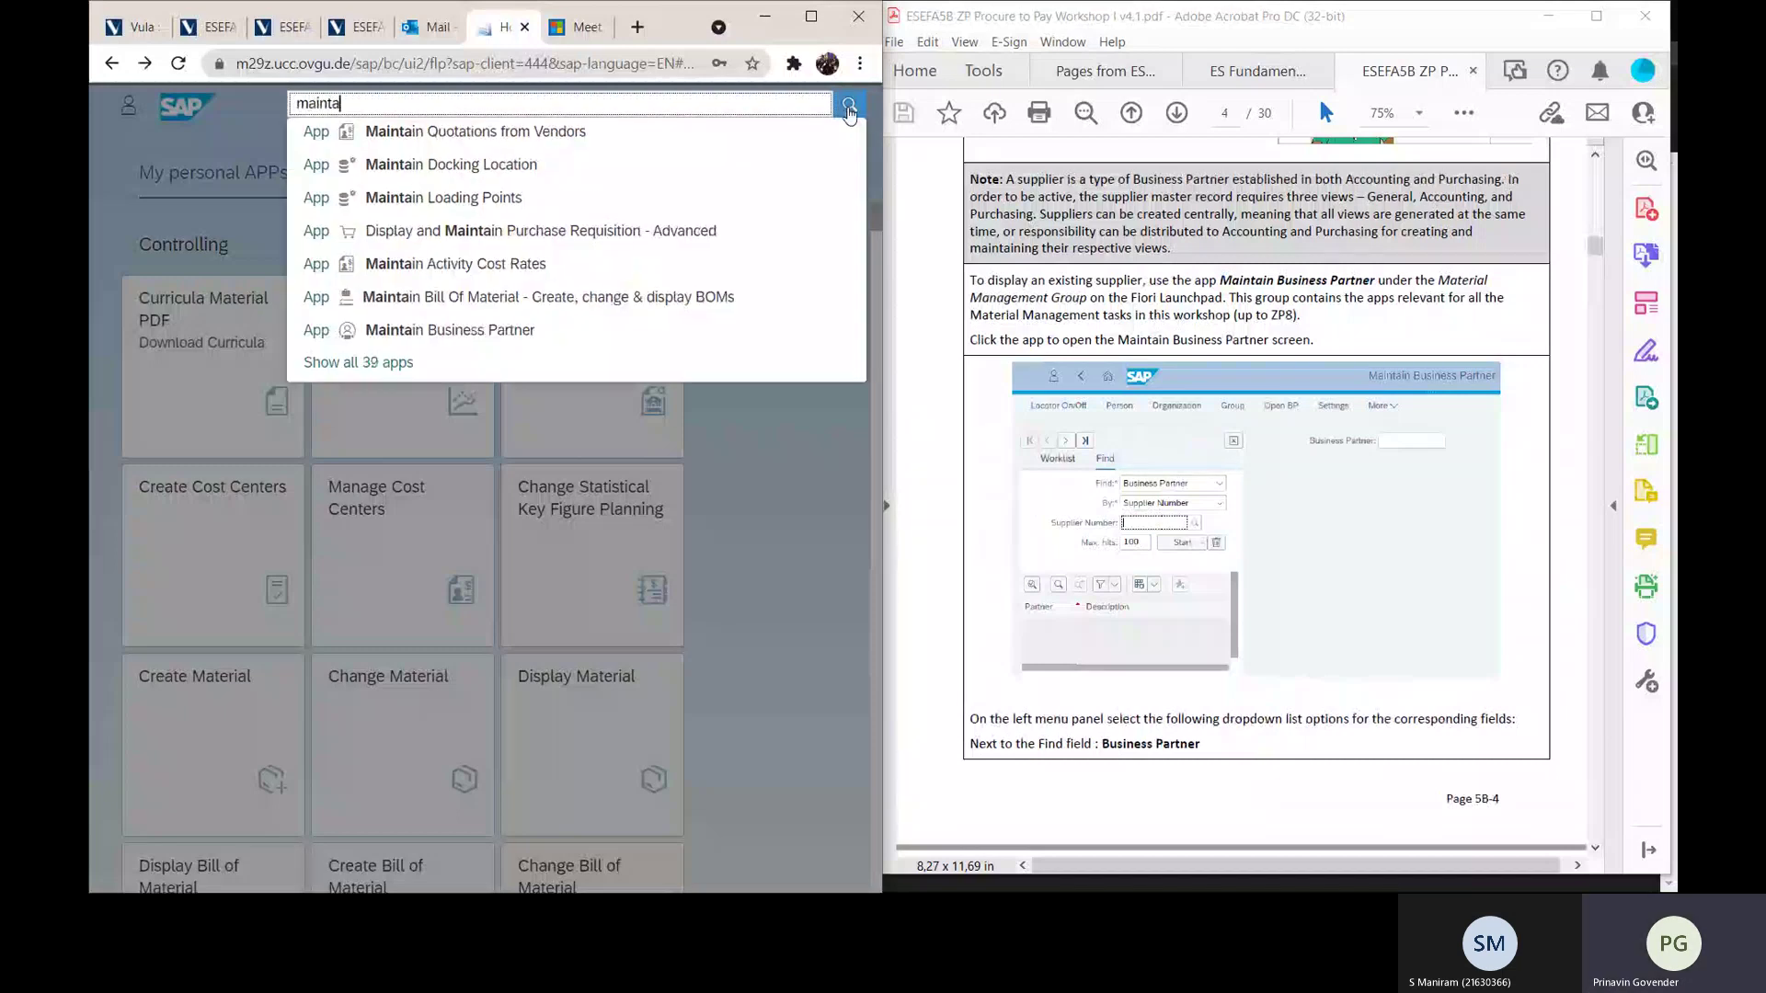
{"action": "type", "text": "in"}
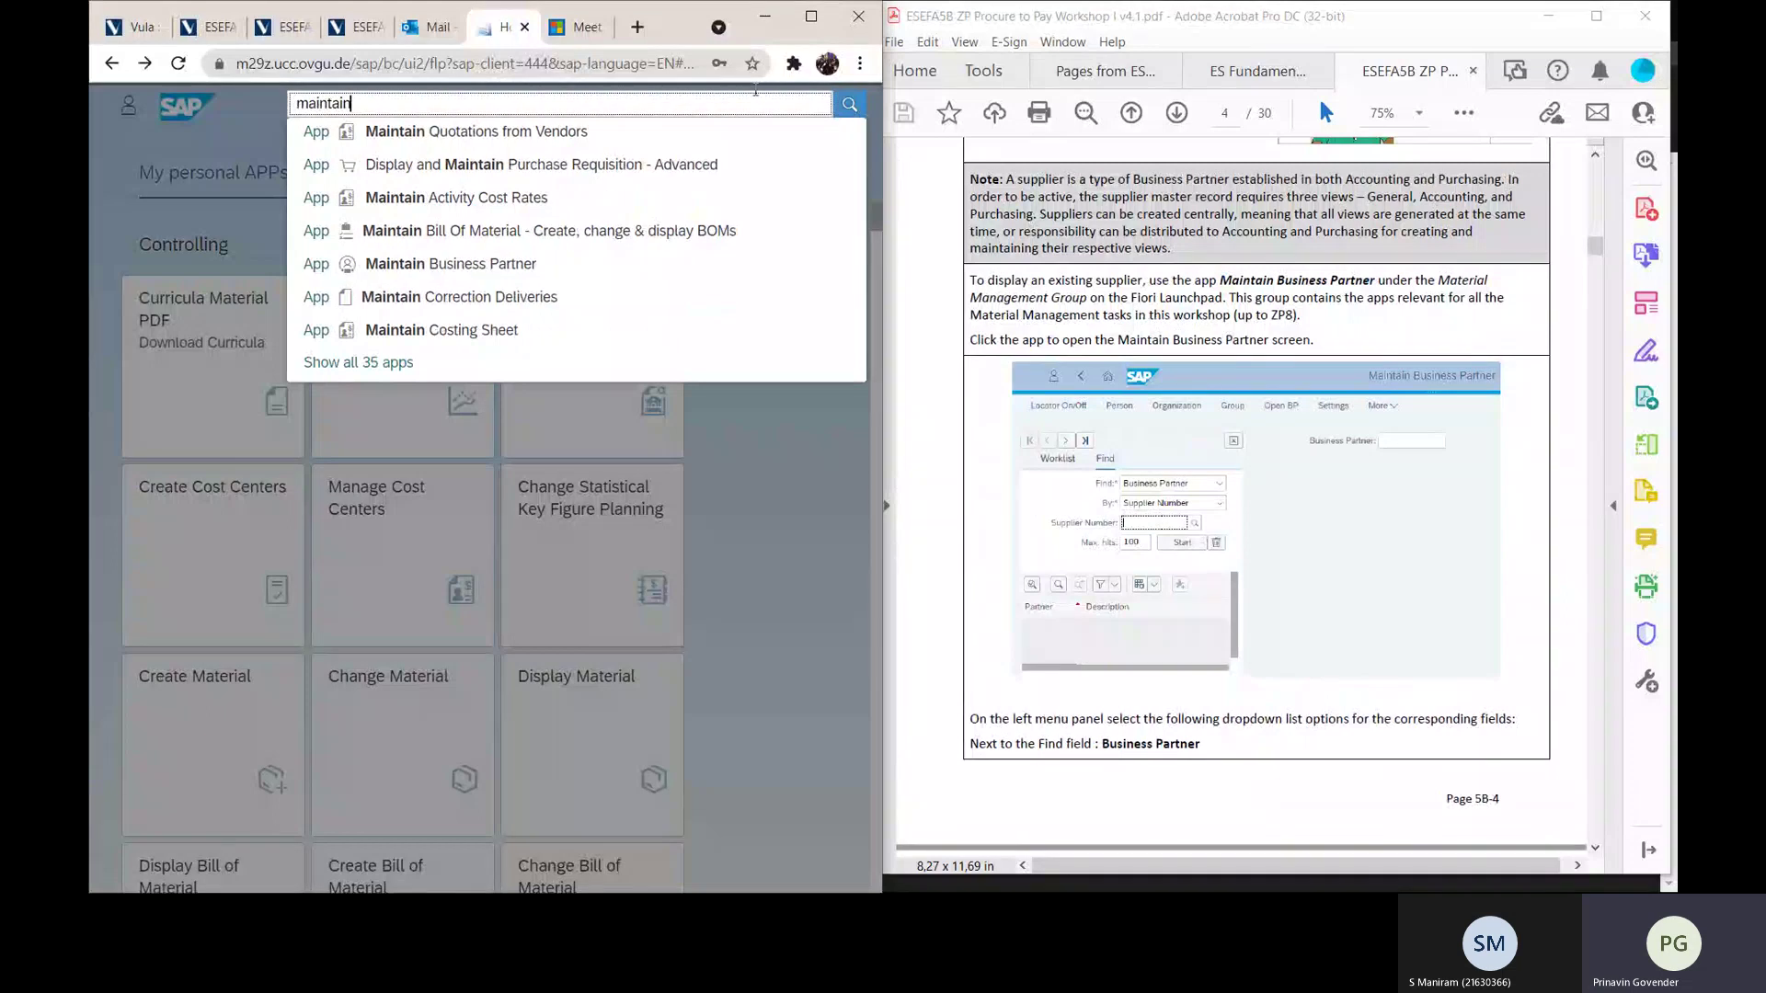
{"action": "left_click", "coordinate": [462, 267]}
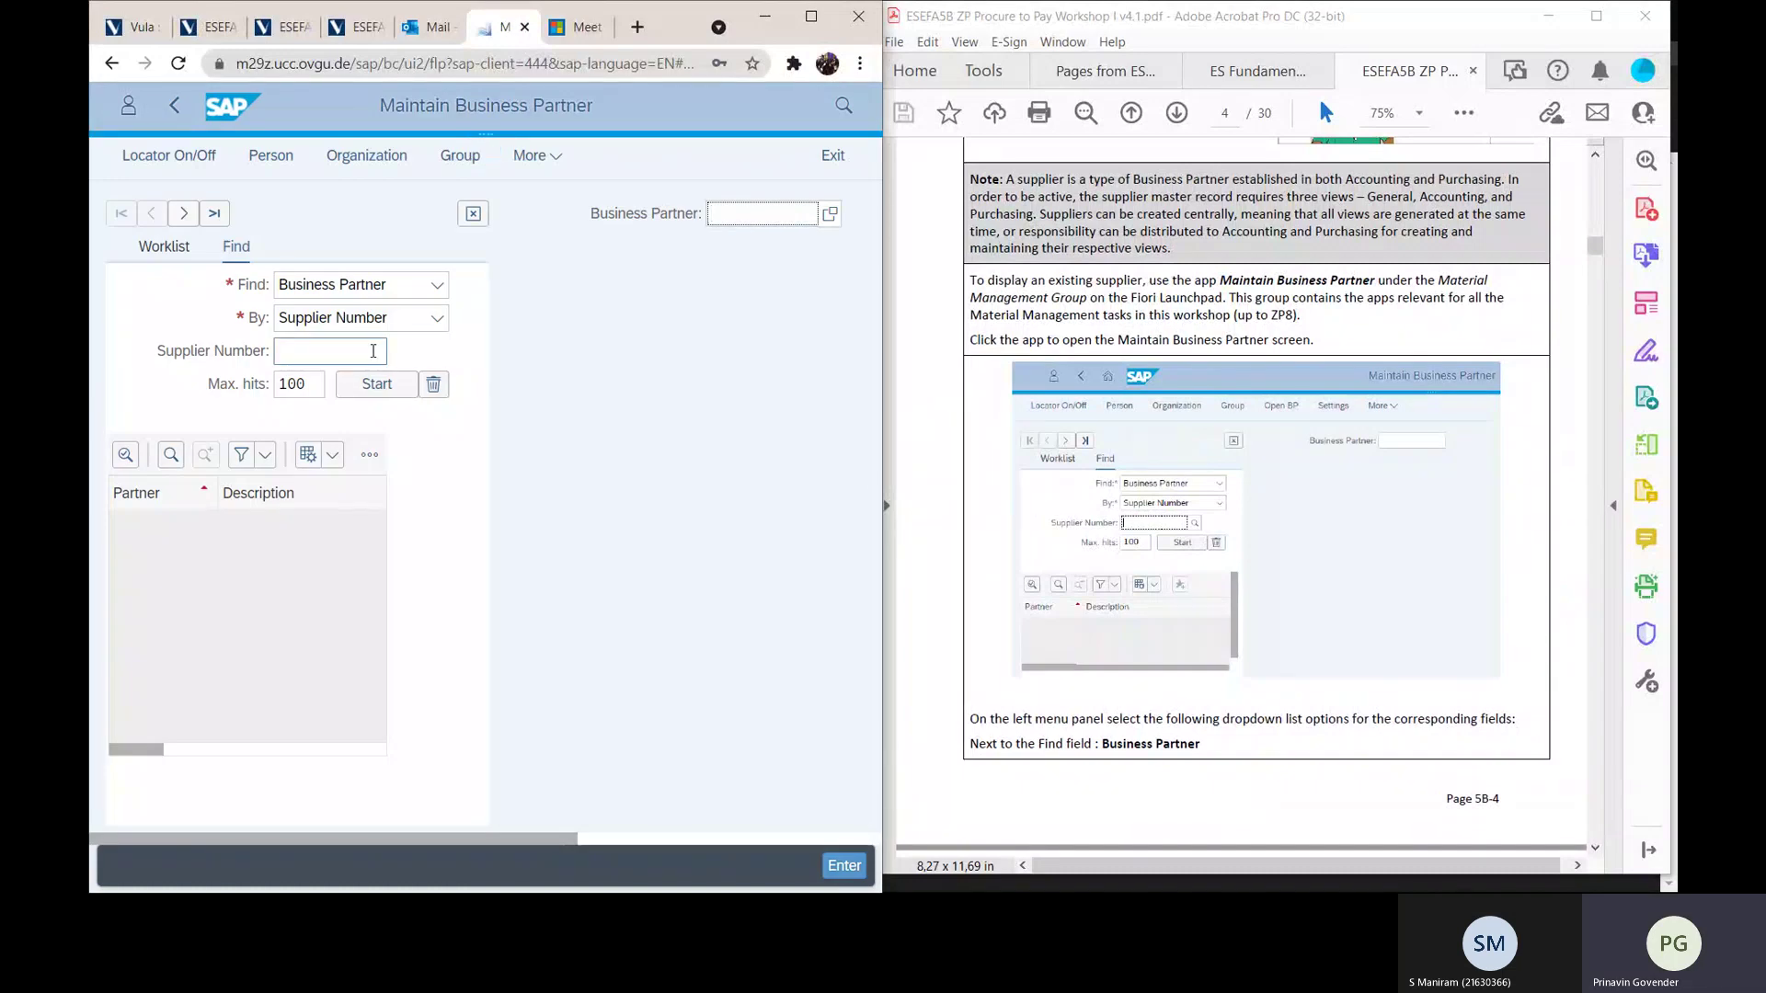
Step: Look up vendors for the supplier number by searching with the search term 000
{"action": "left_click", "coordinate": [373, 350]}
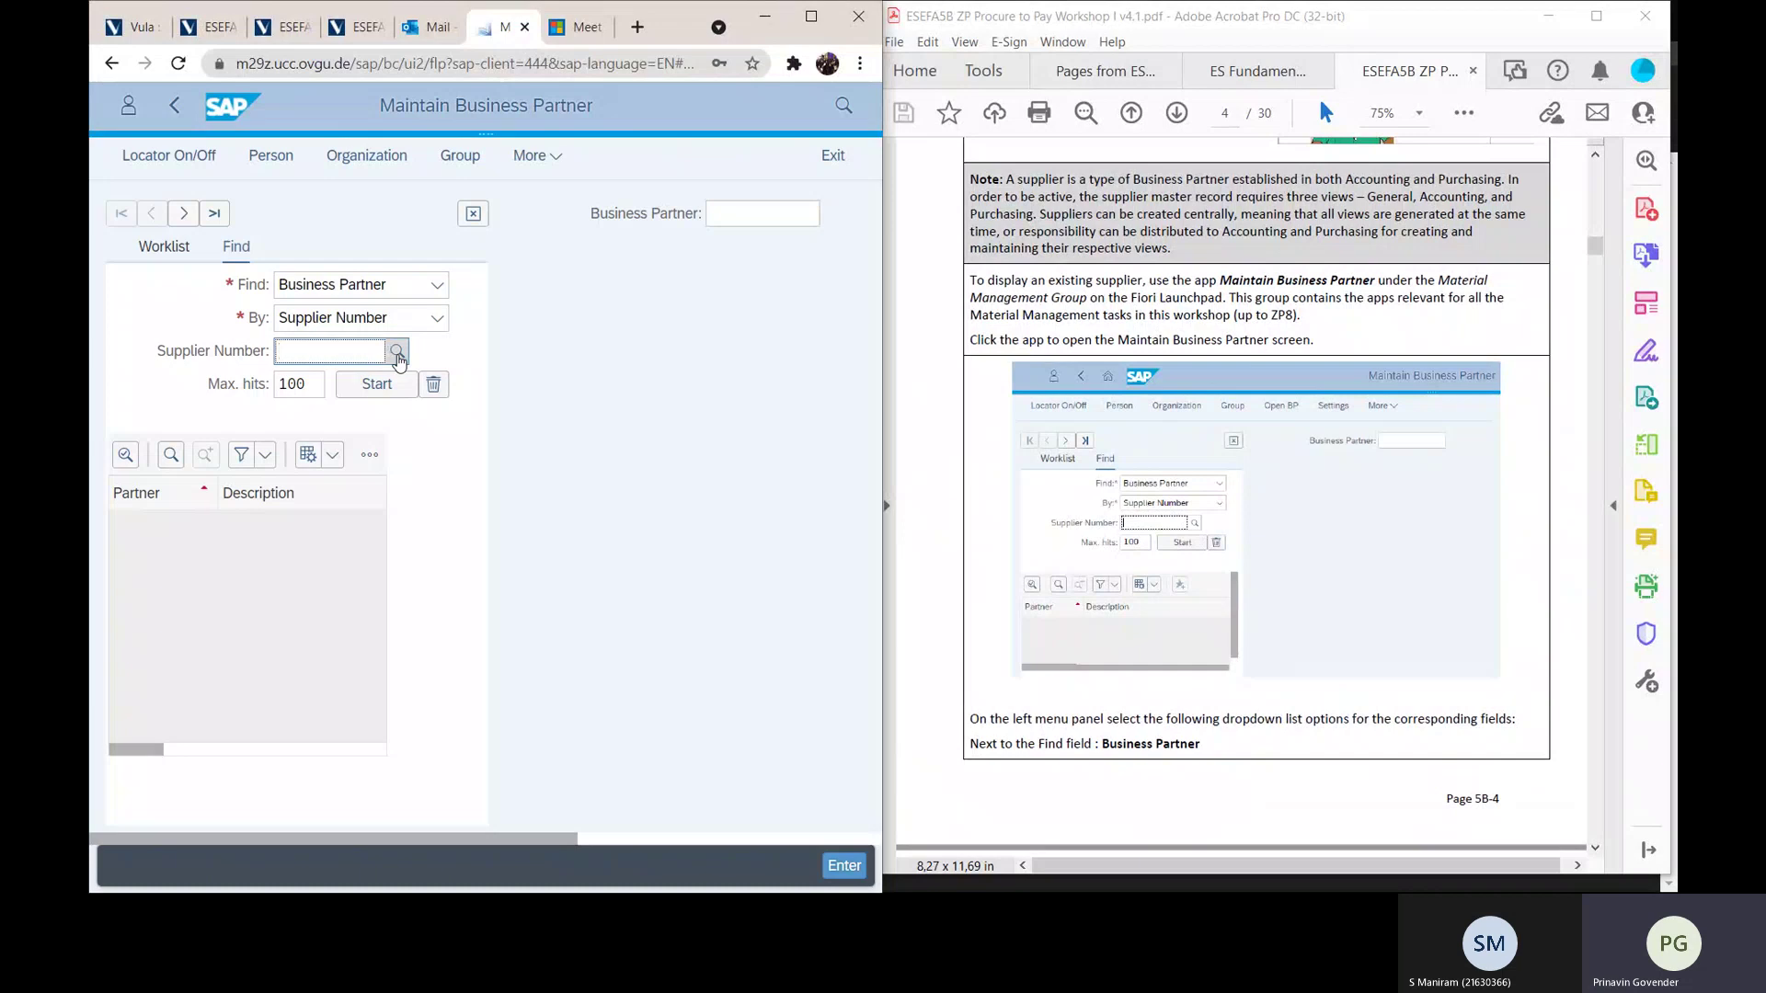
{"action": "left_click", "coordinate": [397, 353]}
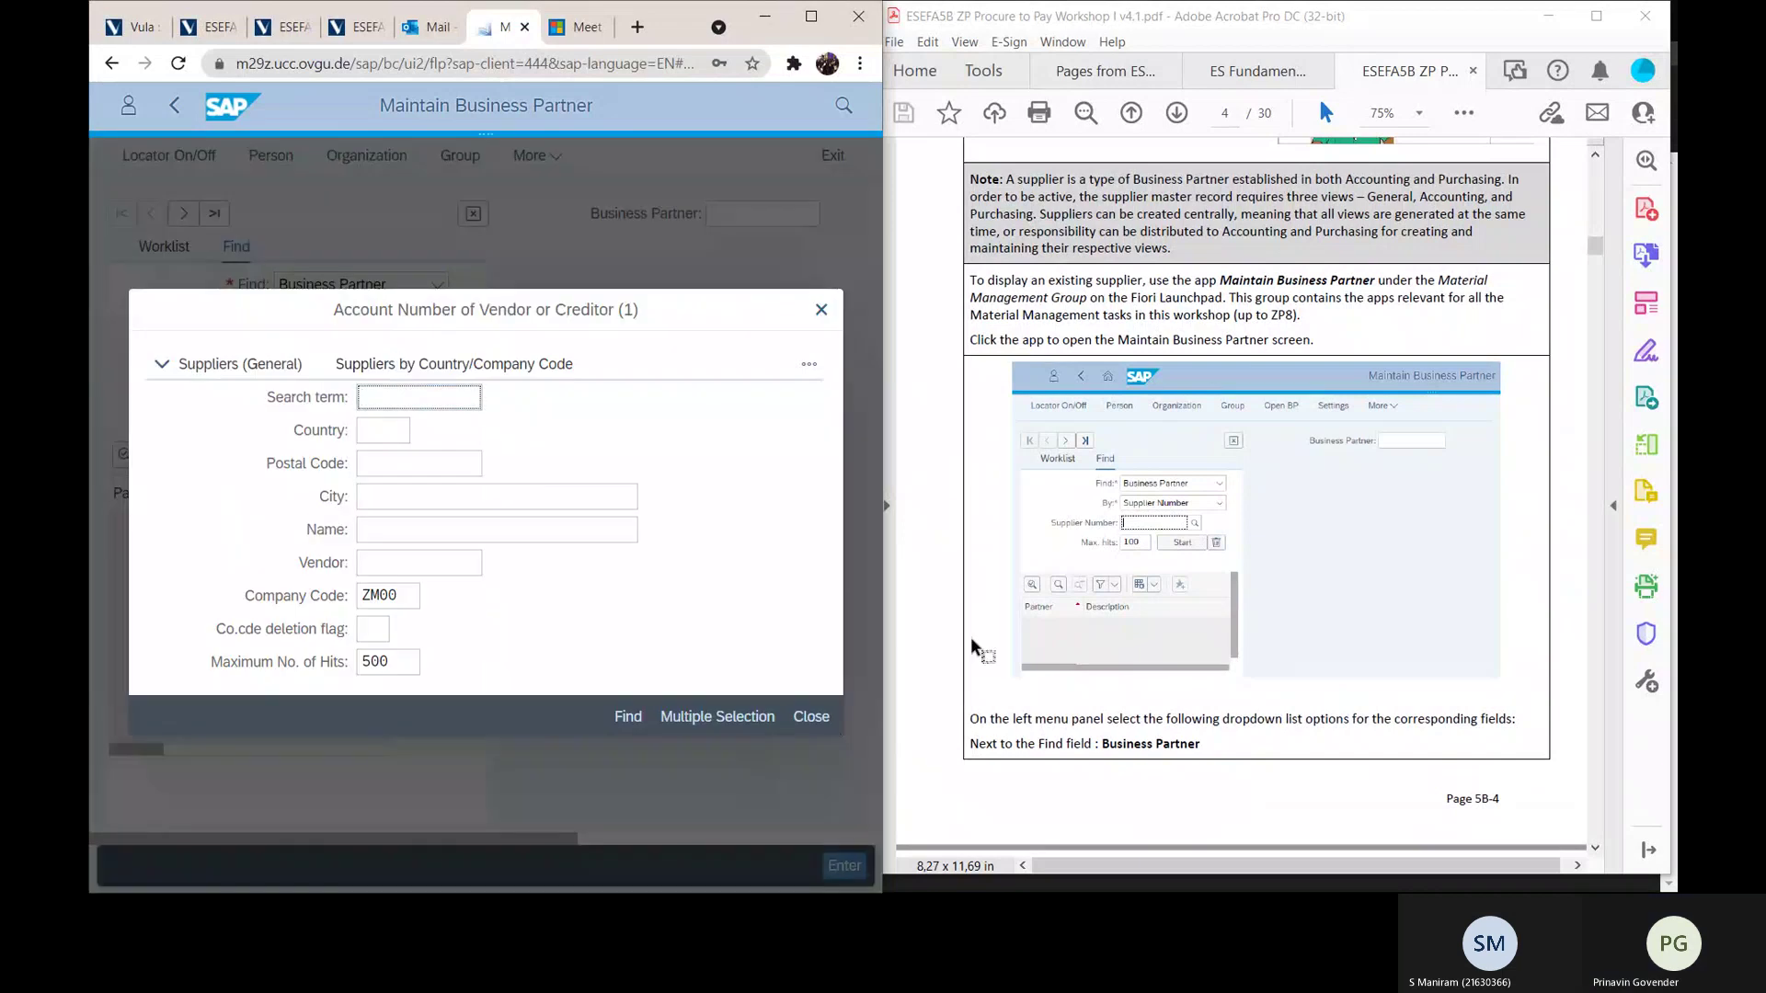
{"action": "scroll", "coordinate": [971, 639], "scroll_direction": "down", "scroll_amount": 3}
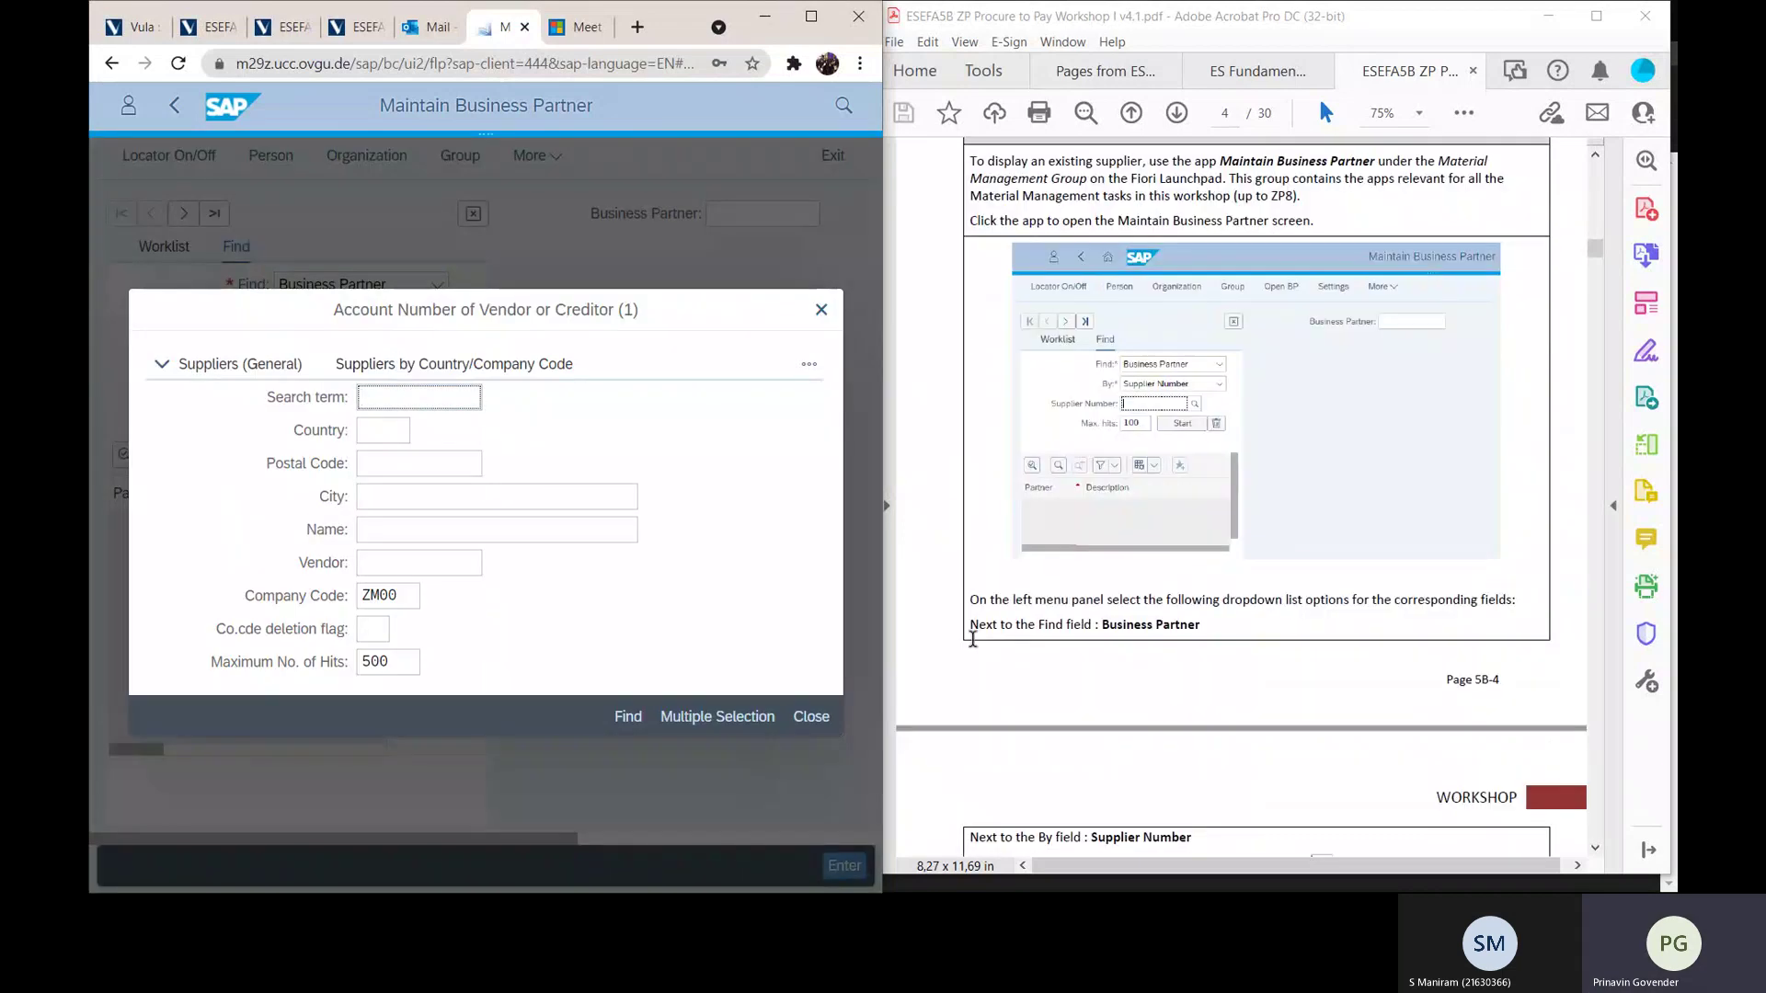
{"action": "scroll", "coordinate": [972, 639], "scroll_direction": "down", "scroll_amount": 9}
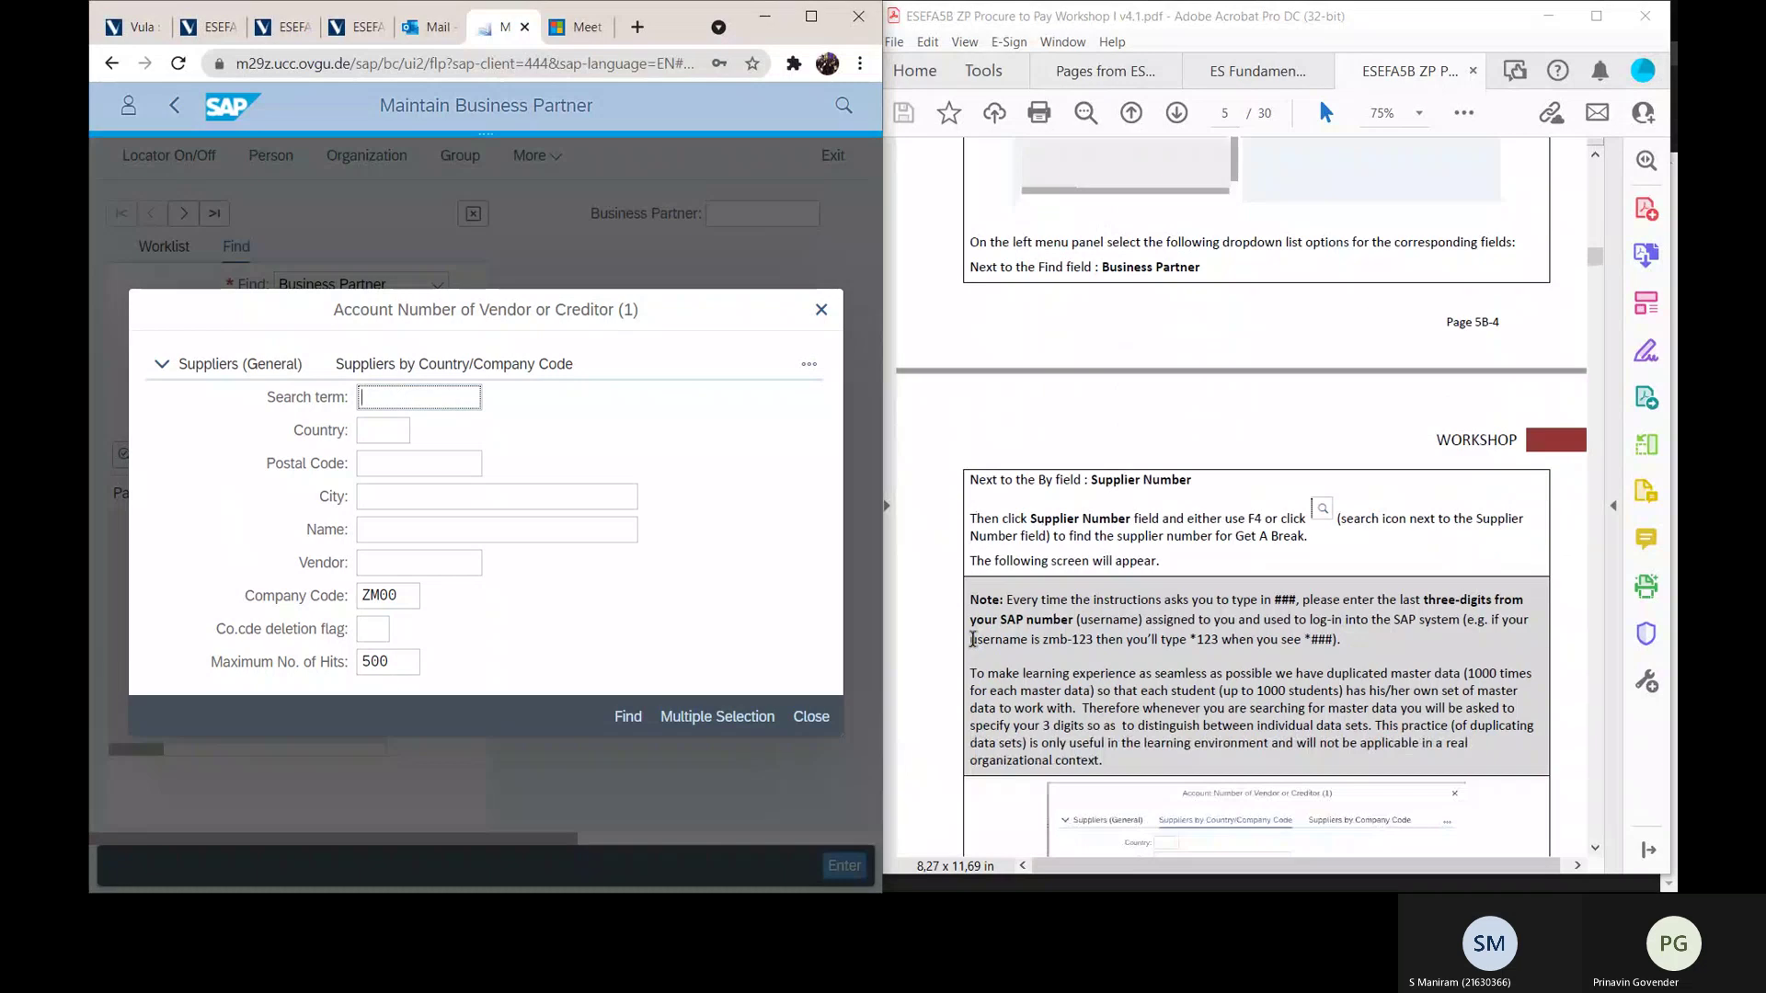
{"action": "scroll", "coordinate": [972, 639], "scroll_direction": "down", "scroll_amount": 5}
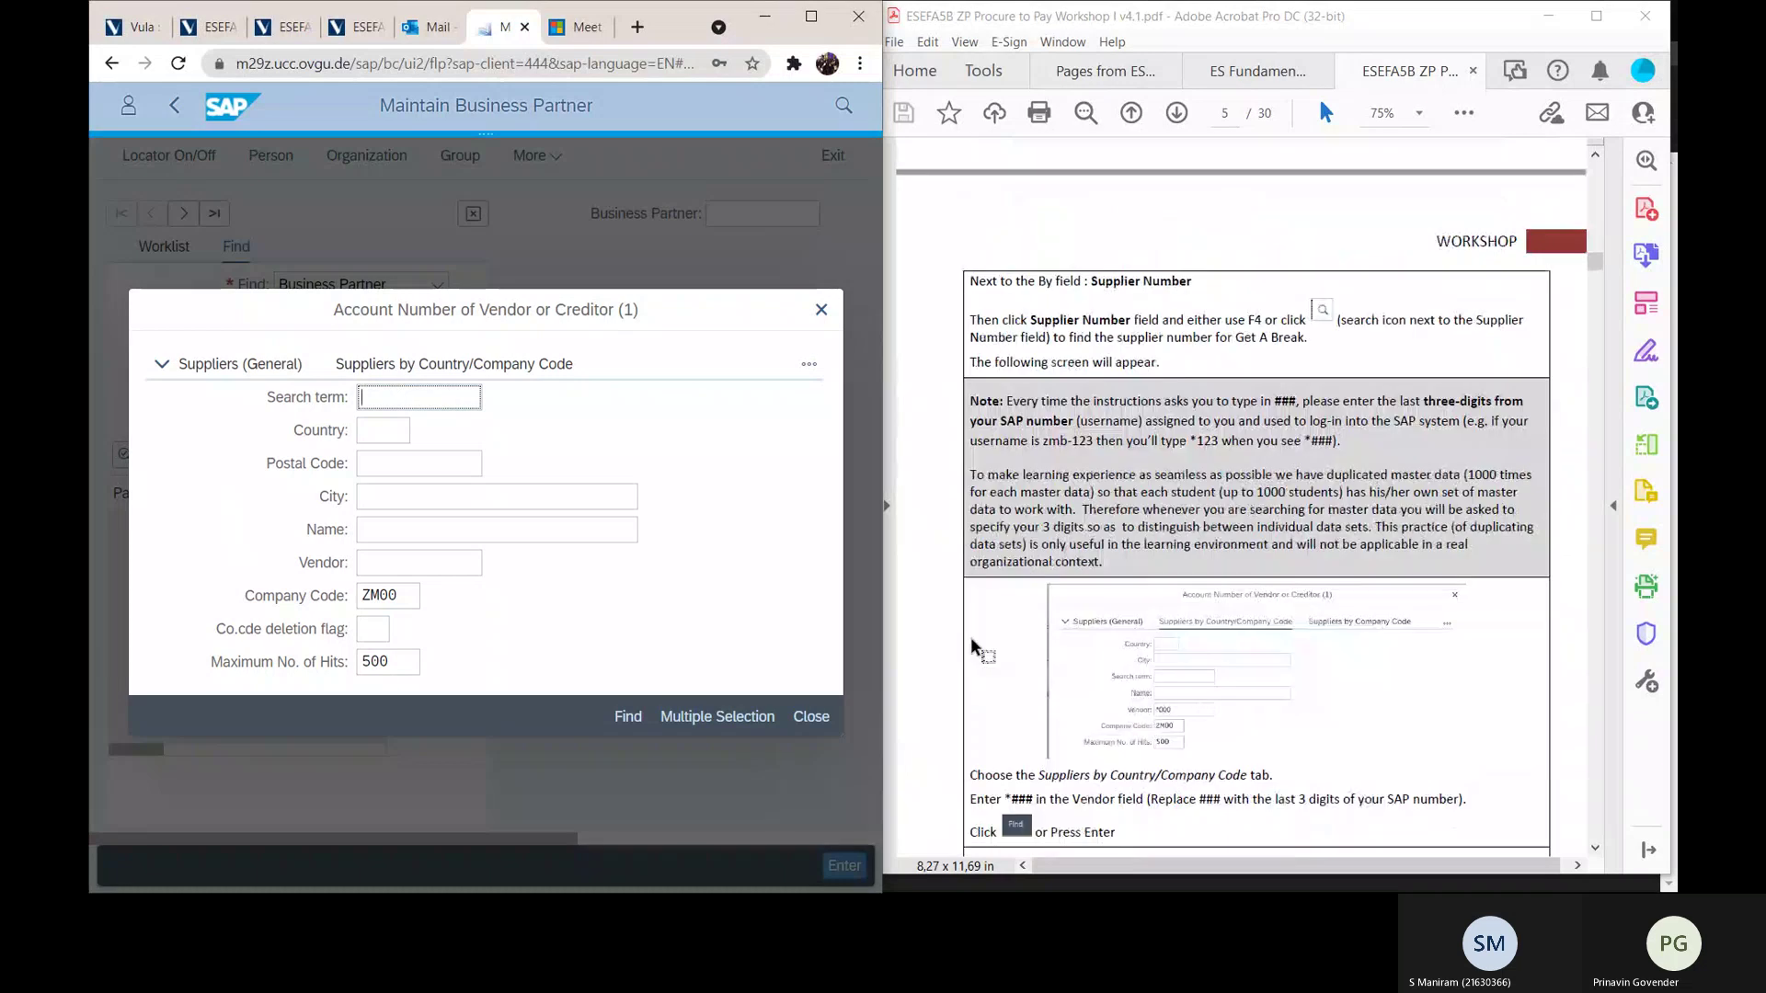
{"action": "type", "text": "000"}
{"action": "key", "text": "Return"}
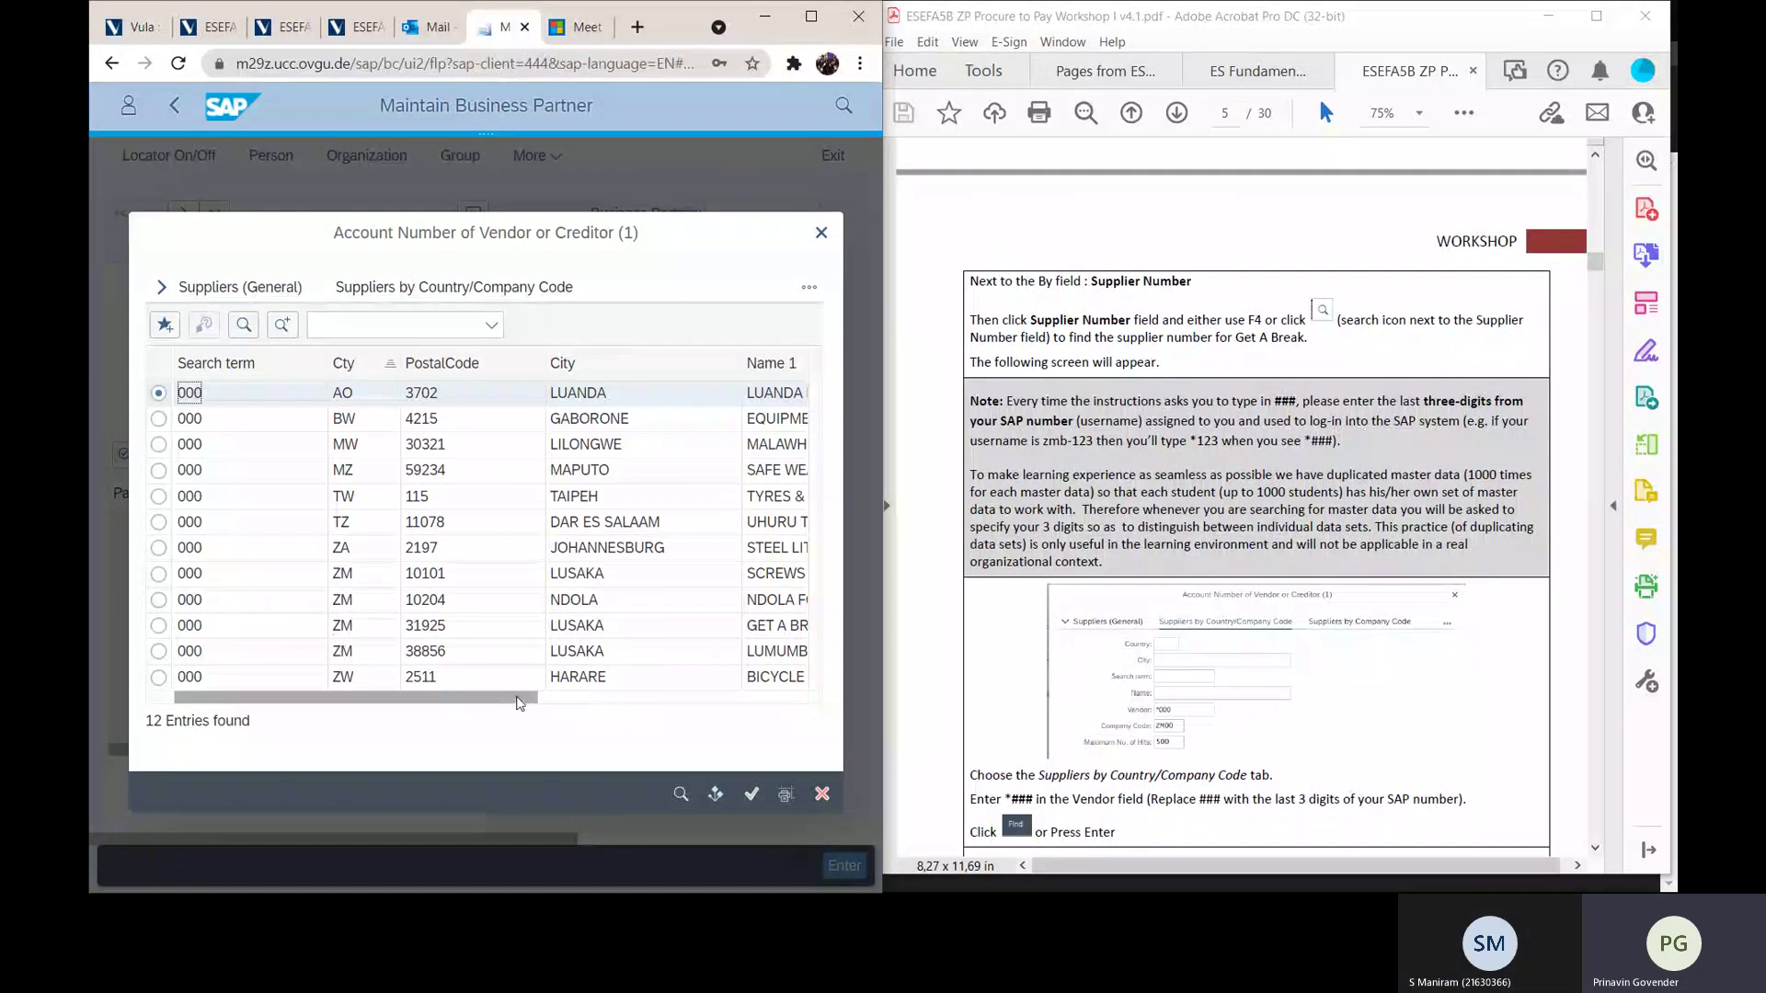
Step: Choose the GET A BRAKE vendor in Lusaka from the results as the supplier number
{"action": "left_click_drag", "start_coordinate": [519, 703], "coordinate": [626, 702]}
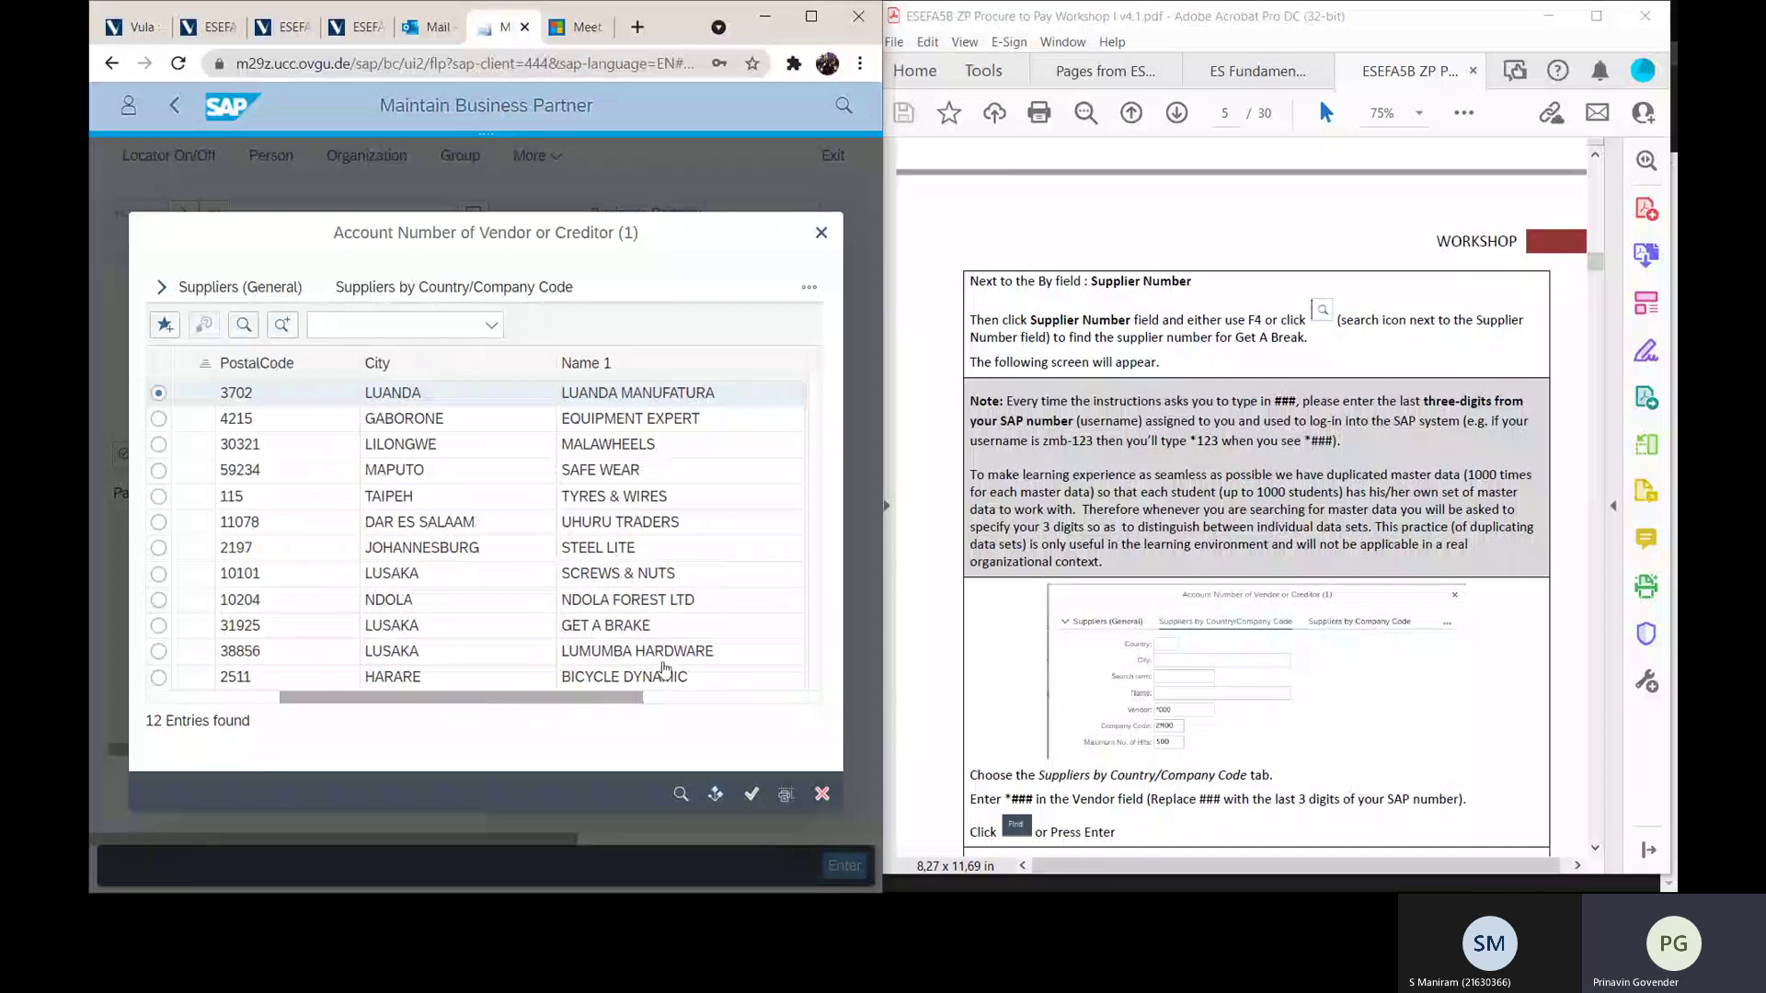
{"action": "left_click_drag", "start_coordinate": [589, 697], "coordinate": [485, 696]}
{"action": "left_click", "coordinate": [156, 626]}
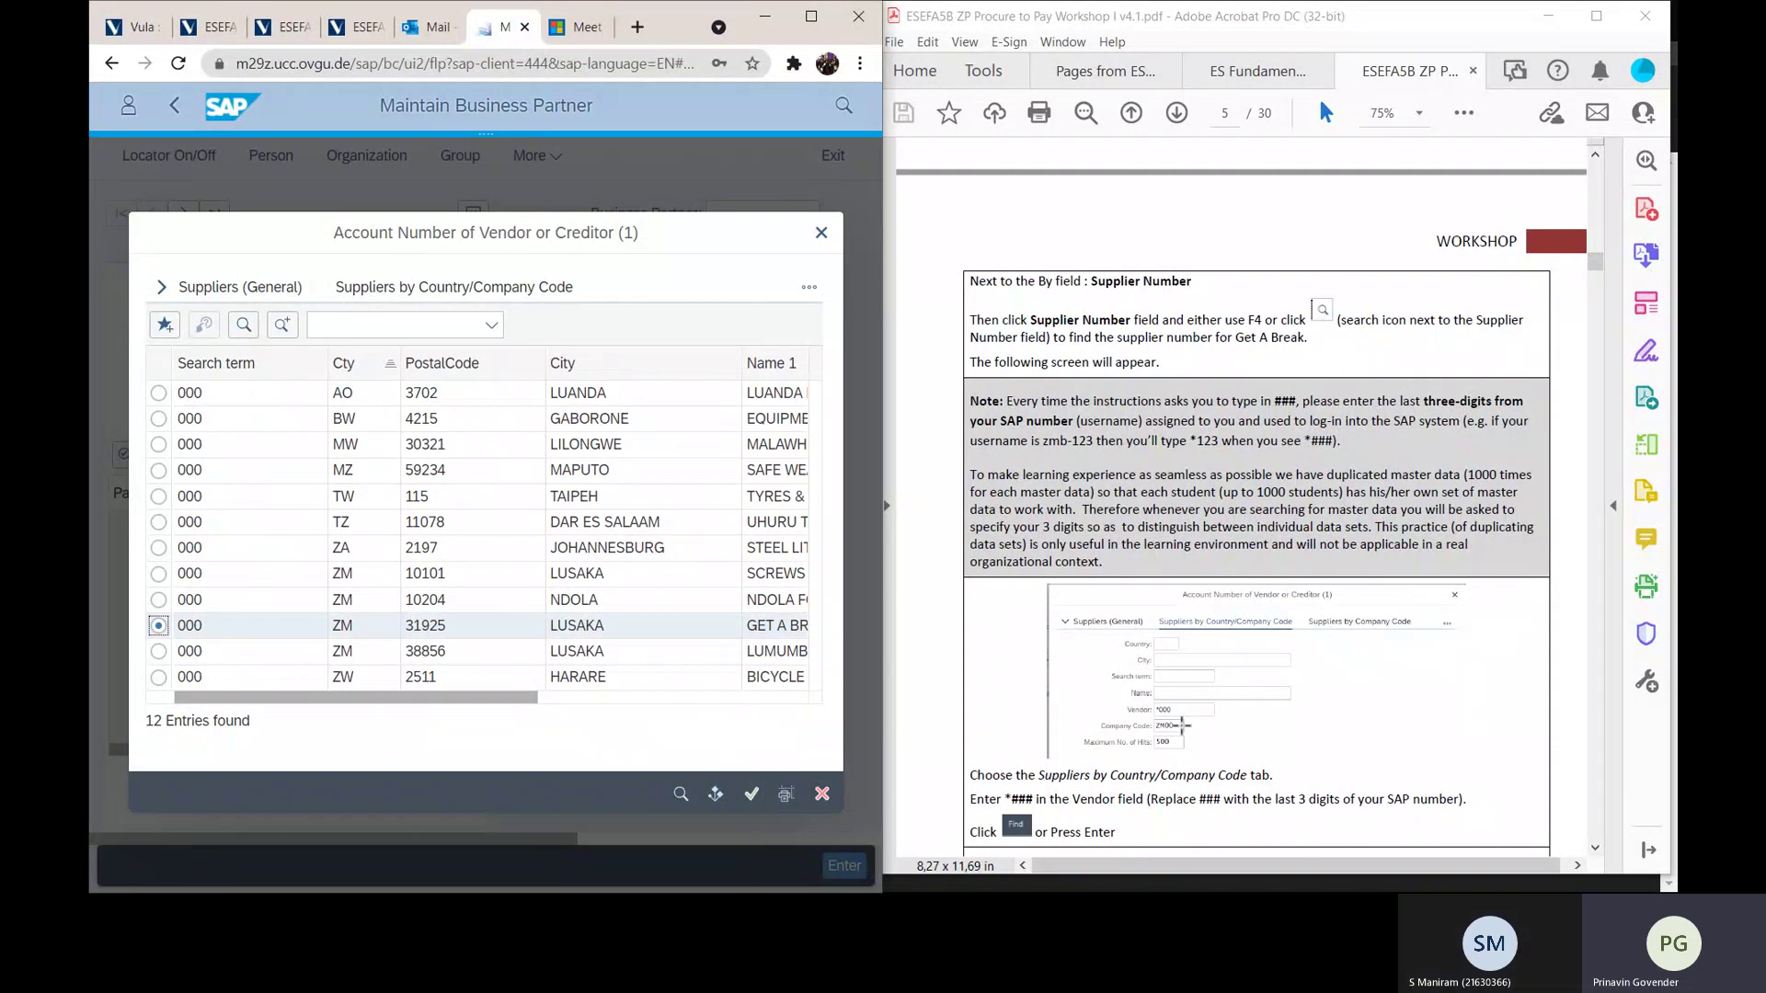
{"action": "scroll", "coordinate": [1251, 506], "scroll_direction": "down", "scroll_amount": 5}
{"action": "left_click", "coordinate": [751, 794]}
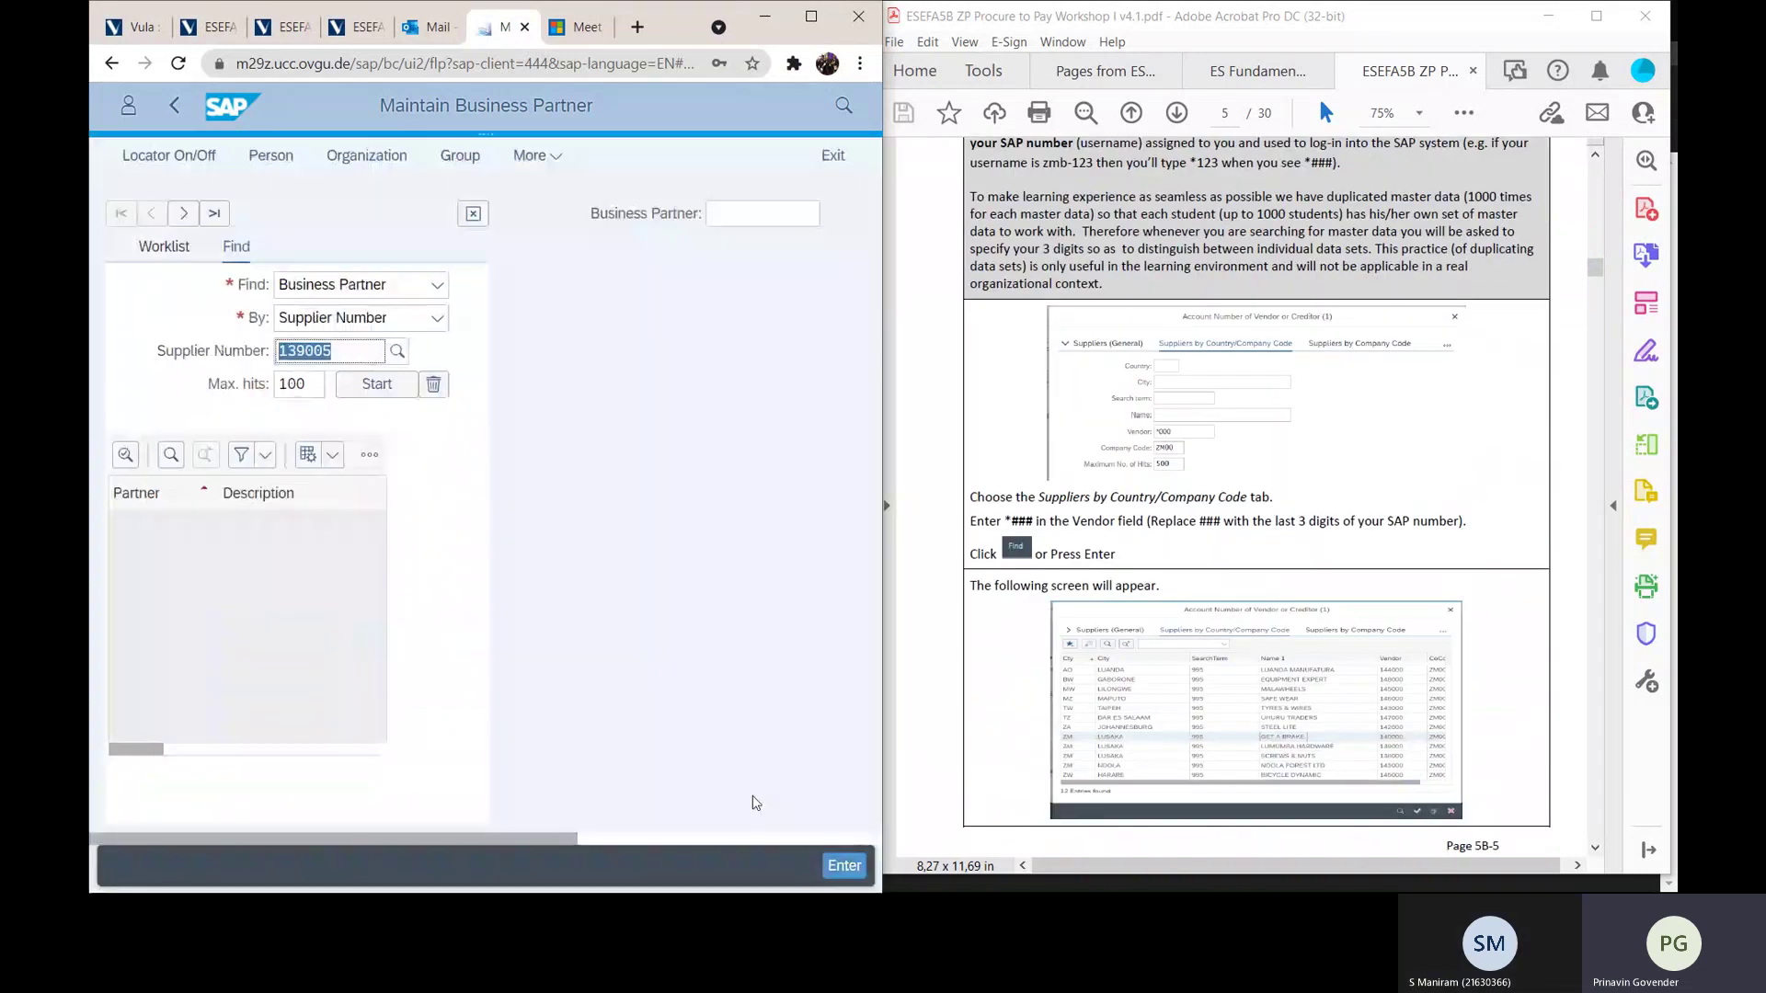
Step: Check the workshop's Get A Brake supplier selection instructions and run the business partner search with the chosen supplier number
{"action": "scroll", "coordinate": [1058, 522], "scroll_direction": "down", "scroll_amount": 3}
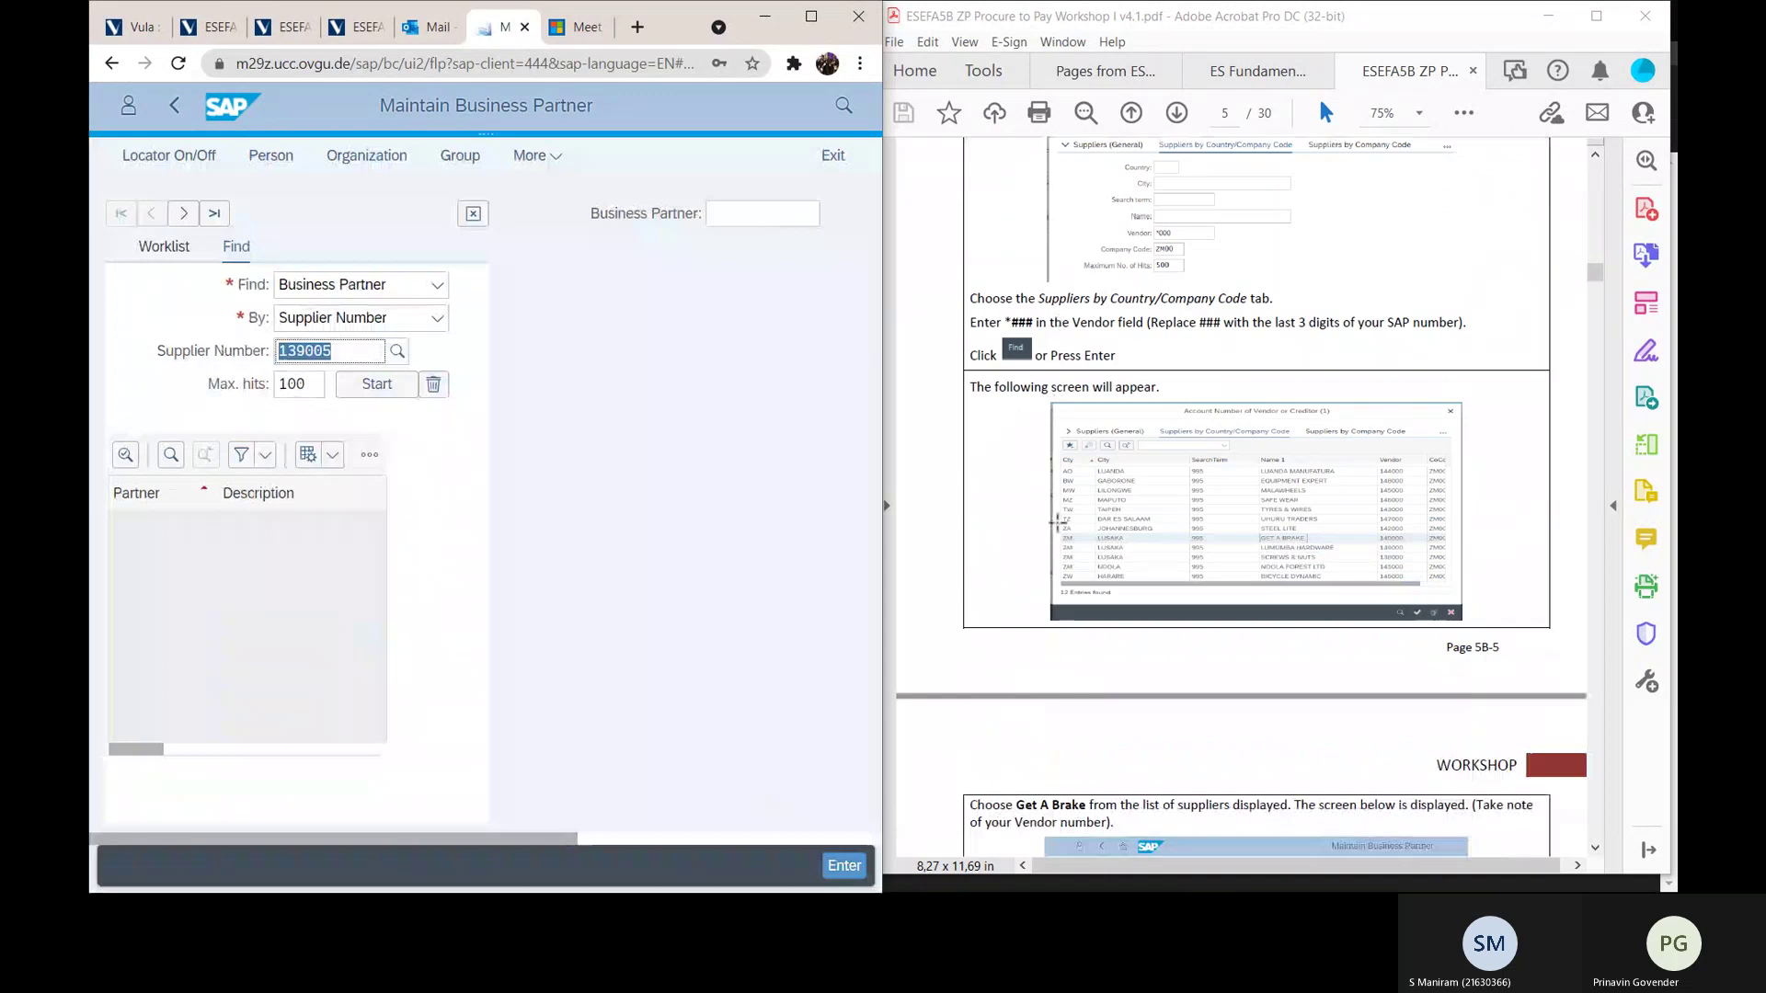
{"action": "scroll", "coordinate": [1057, 522], "scroll_direction": "down", "scroll_amount": 3}
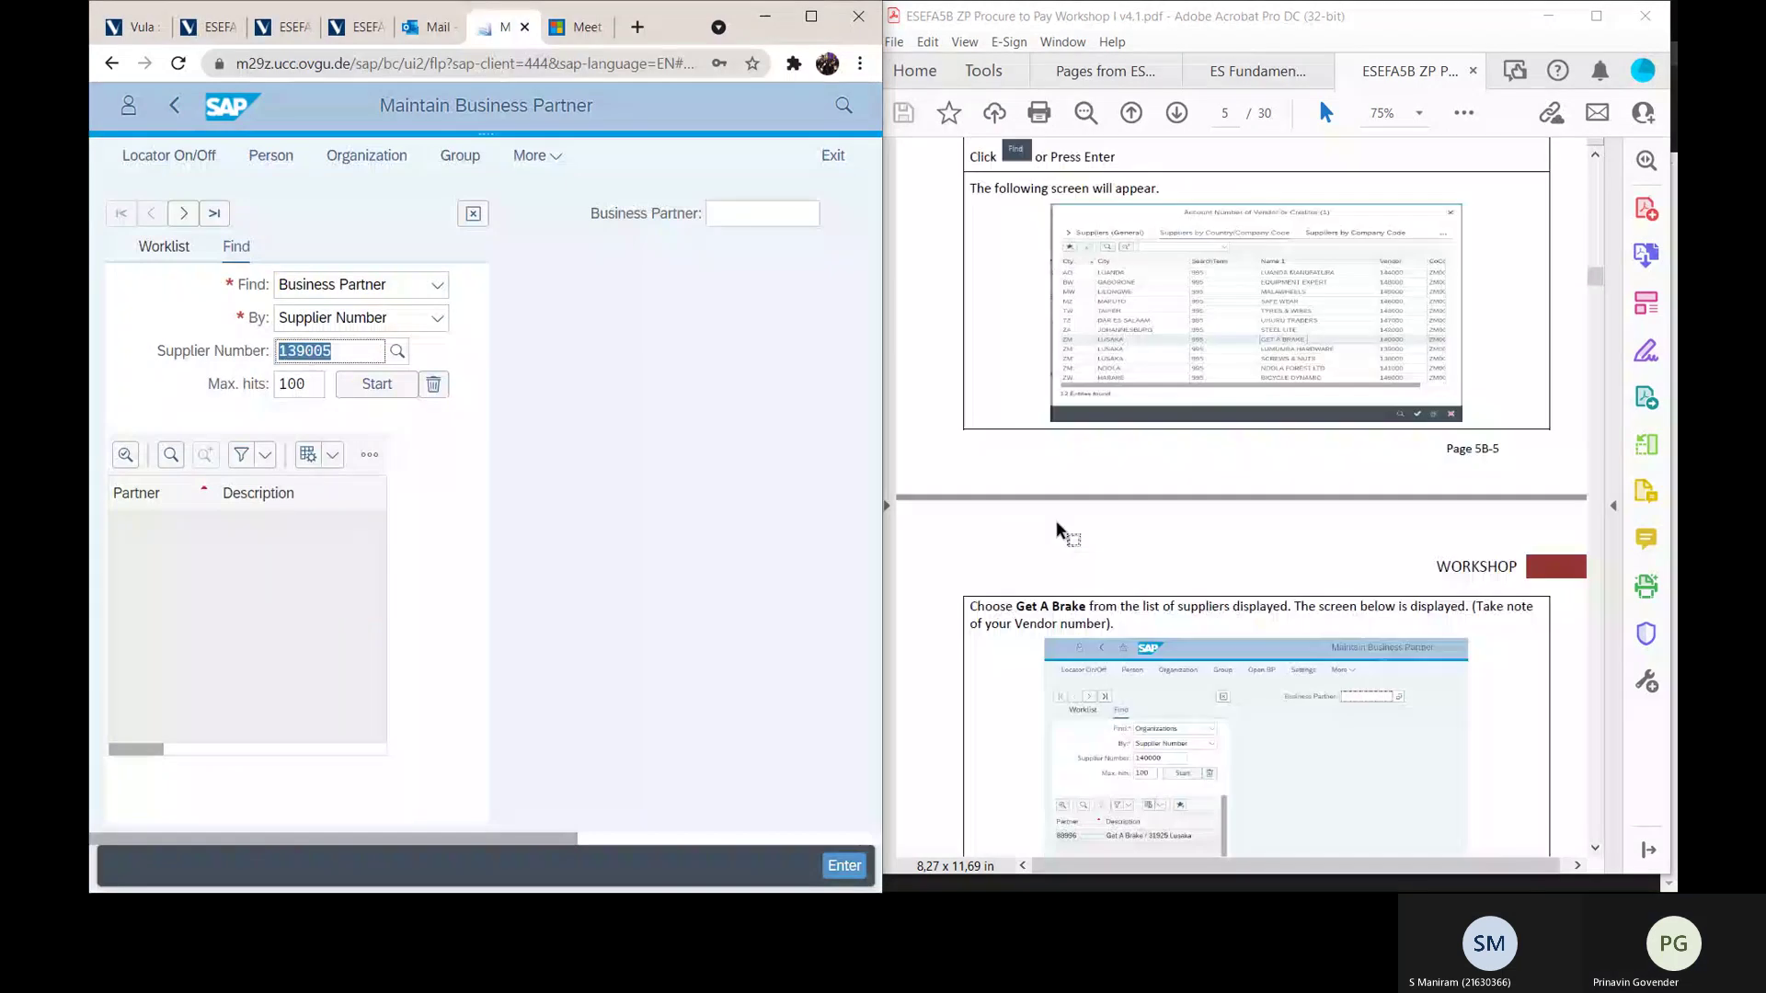
{"action": "scroll", "coordinate": [1058, 521], "scroll_direction": "down", "scroll_amount": 4}
{"action": "left_click", "coordinate": [394, 383]}
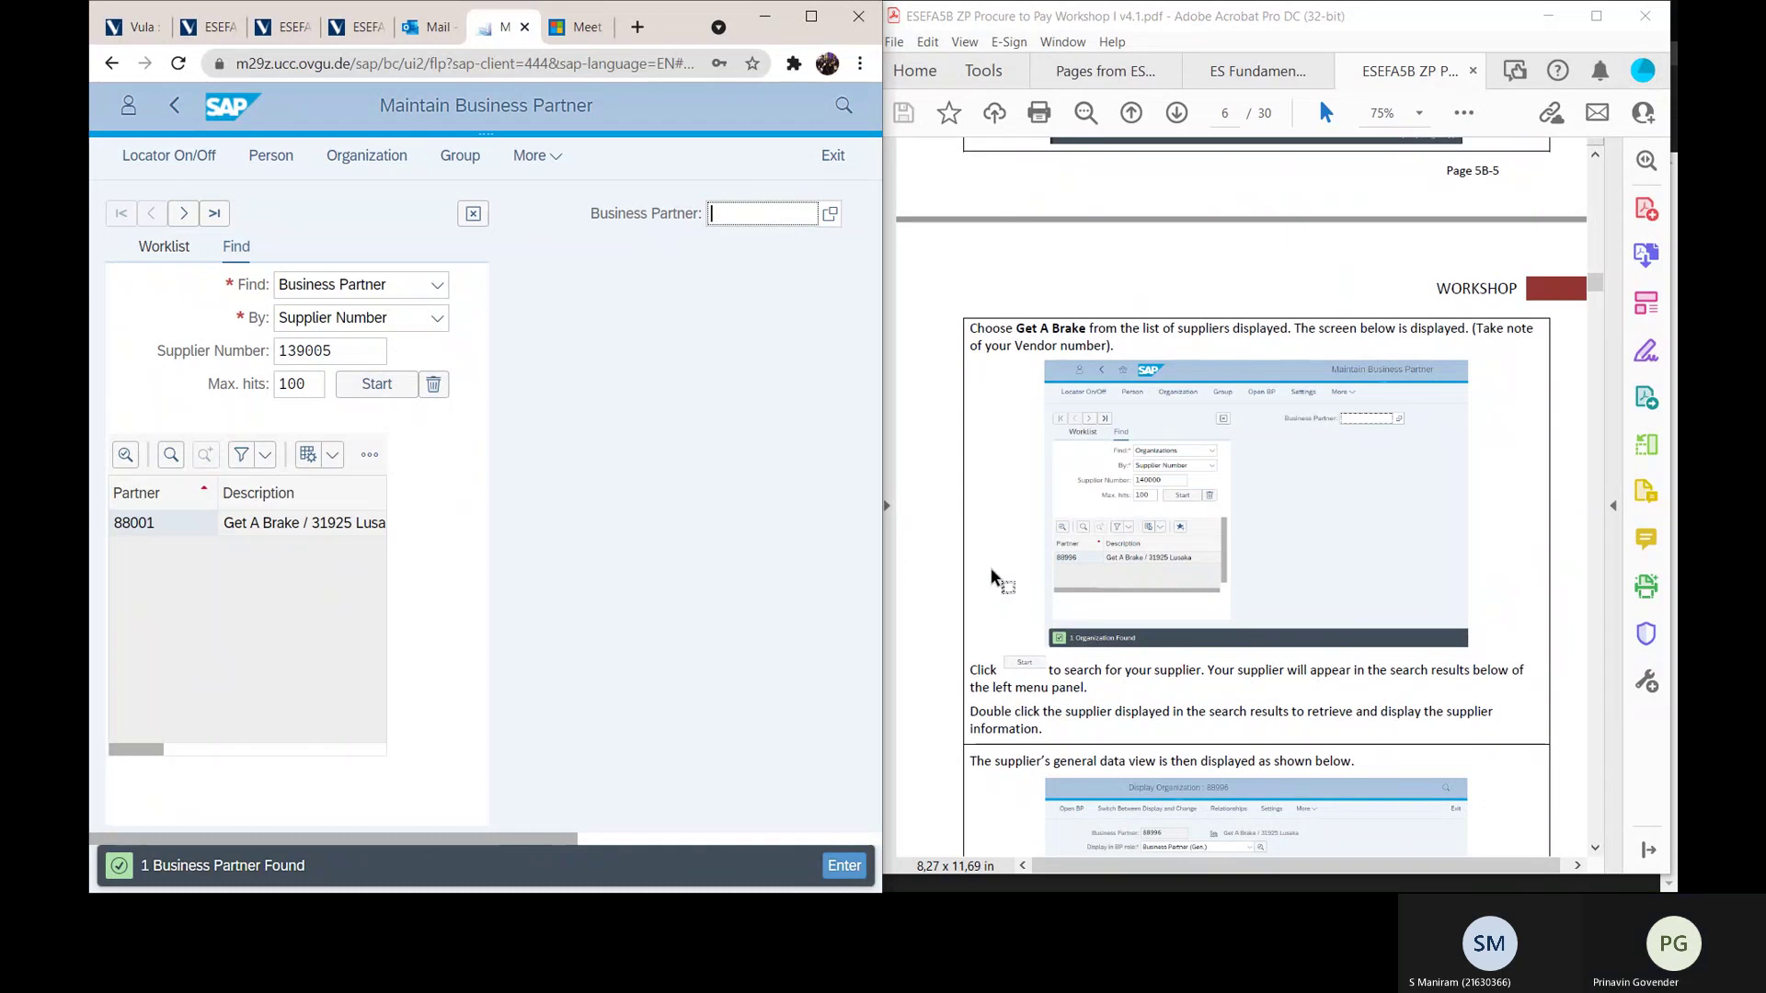
Step: Read the workshop's page 6 instructions and try to open the Get A Brake record from the search results
{"action": "scroll", "coordinate": [993, 577], "scroll_direction": "down", "scroll_amount": 3}
{"action": "scroll", "coordinate": [993, 571], "scroll_direction": "down", "scroll_amount": 5}
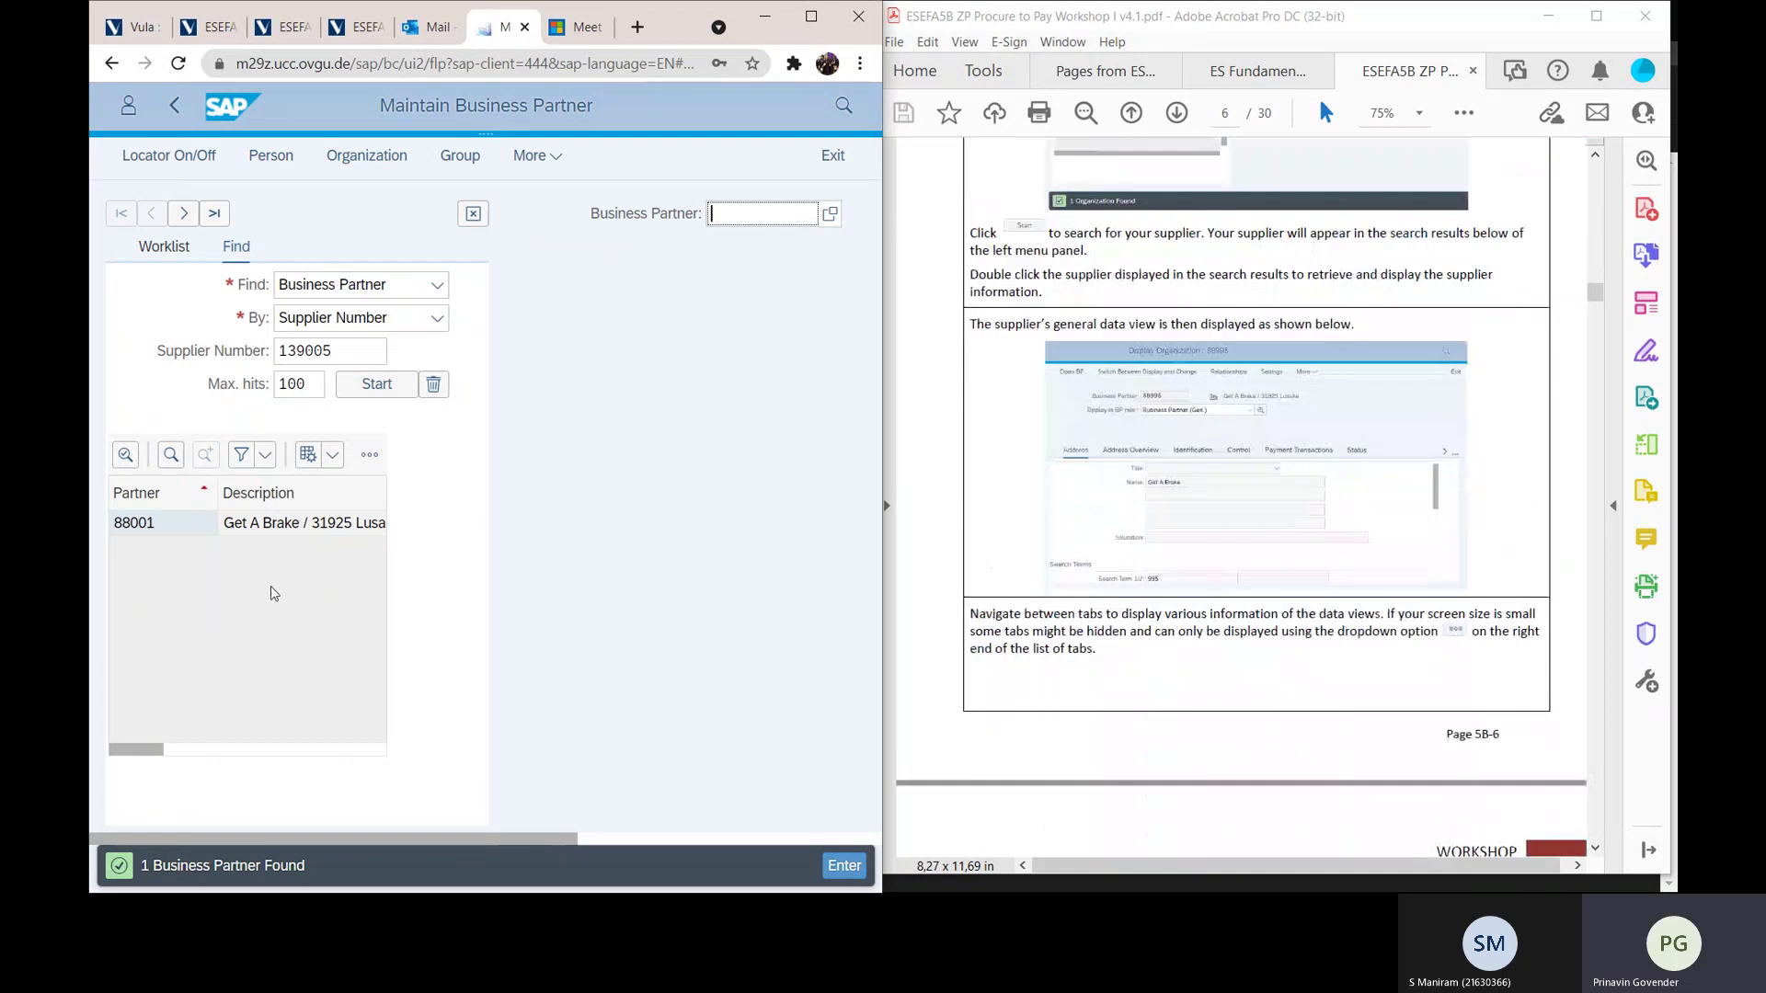
{"action": "left_click", "coordinate": [197, 529]}
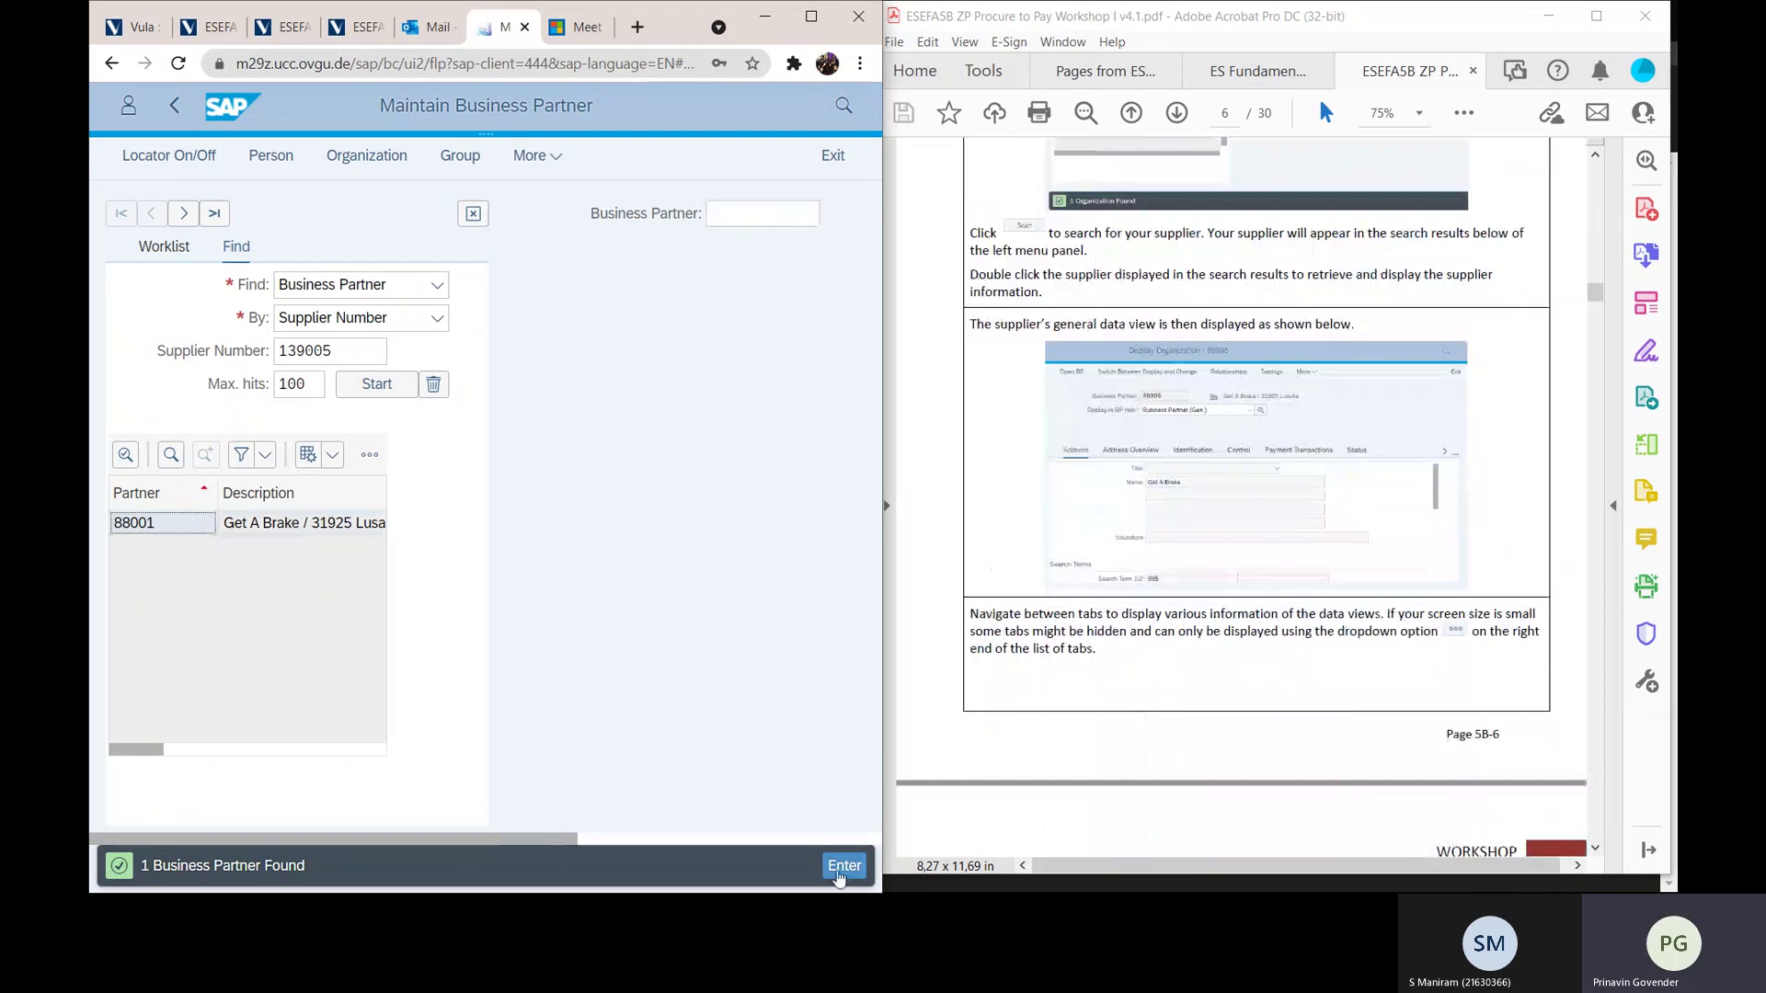
{"action": "left_click", "coordinate": [841, 868]}
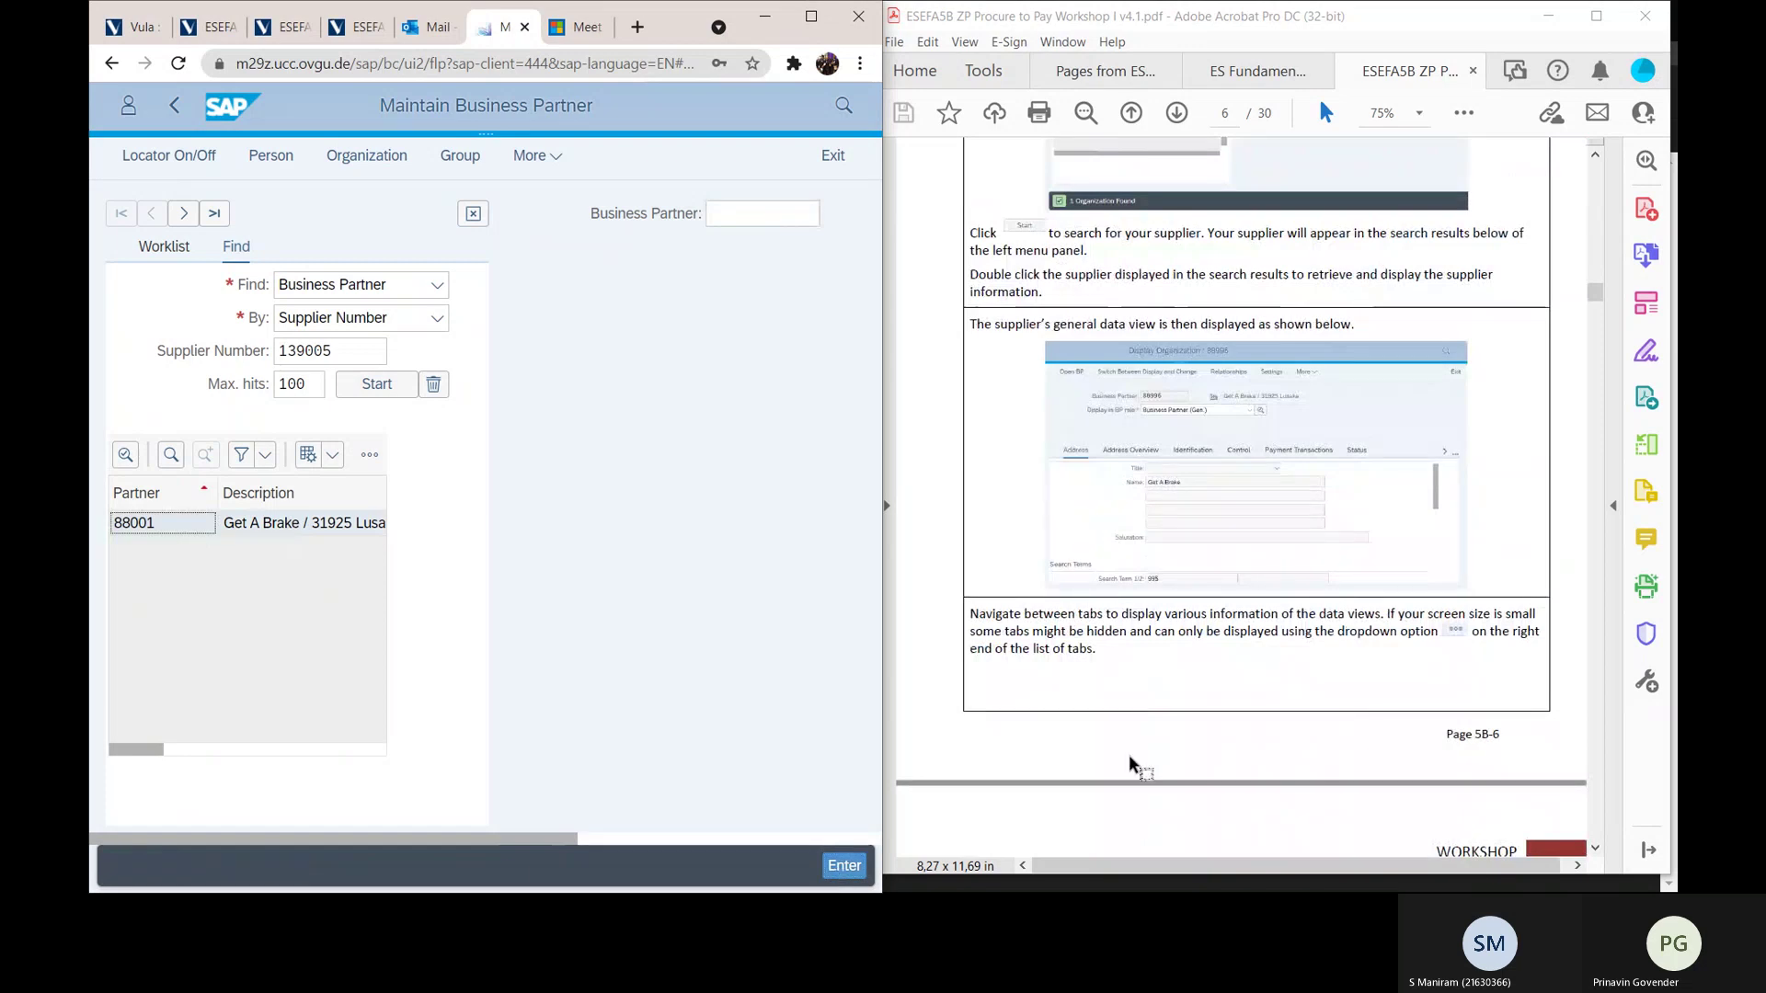
Step: Review workshop pages 6 and 7 on opening the supplier's general data and displaying its company code and purchasing views
{"action": "scroll", "coordinate": [1133, 765], "scroll_direction": "down", "scroll_amount": 3}
{"action": "scroll", "coordinate": [1133, 765], "scroll_direction": "down", "scroll_amount": 5}
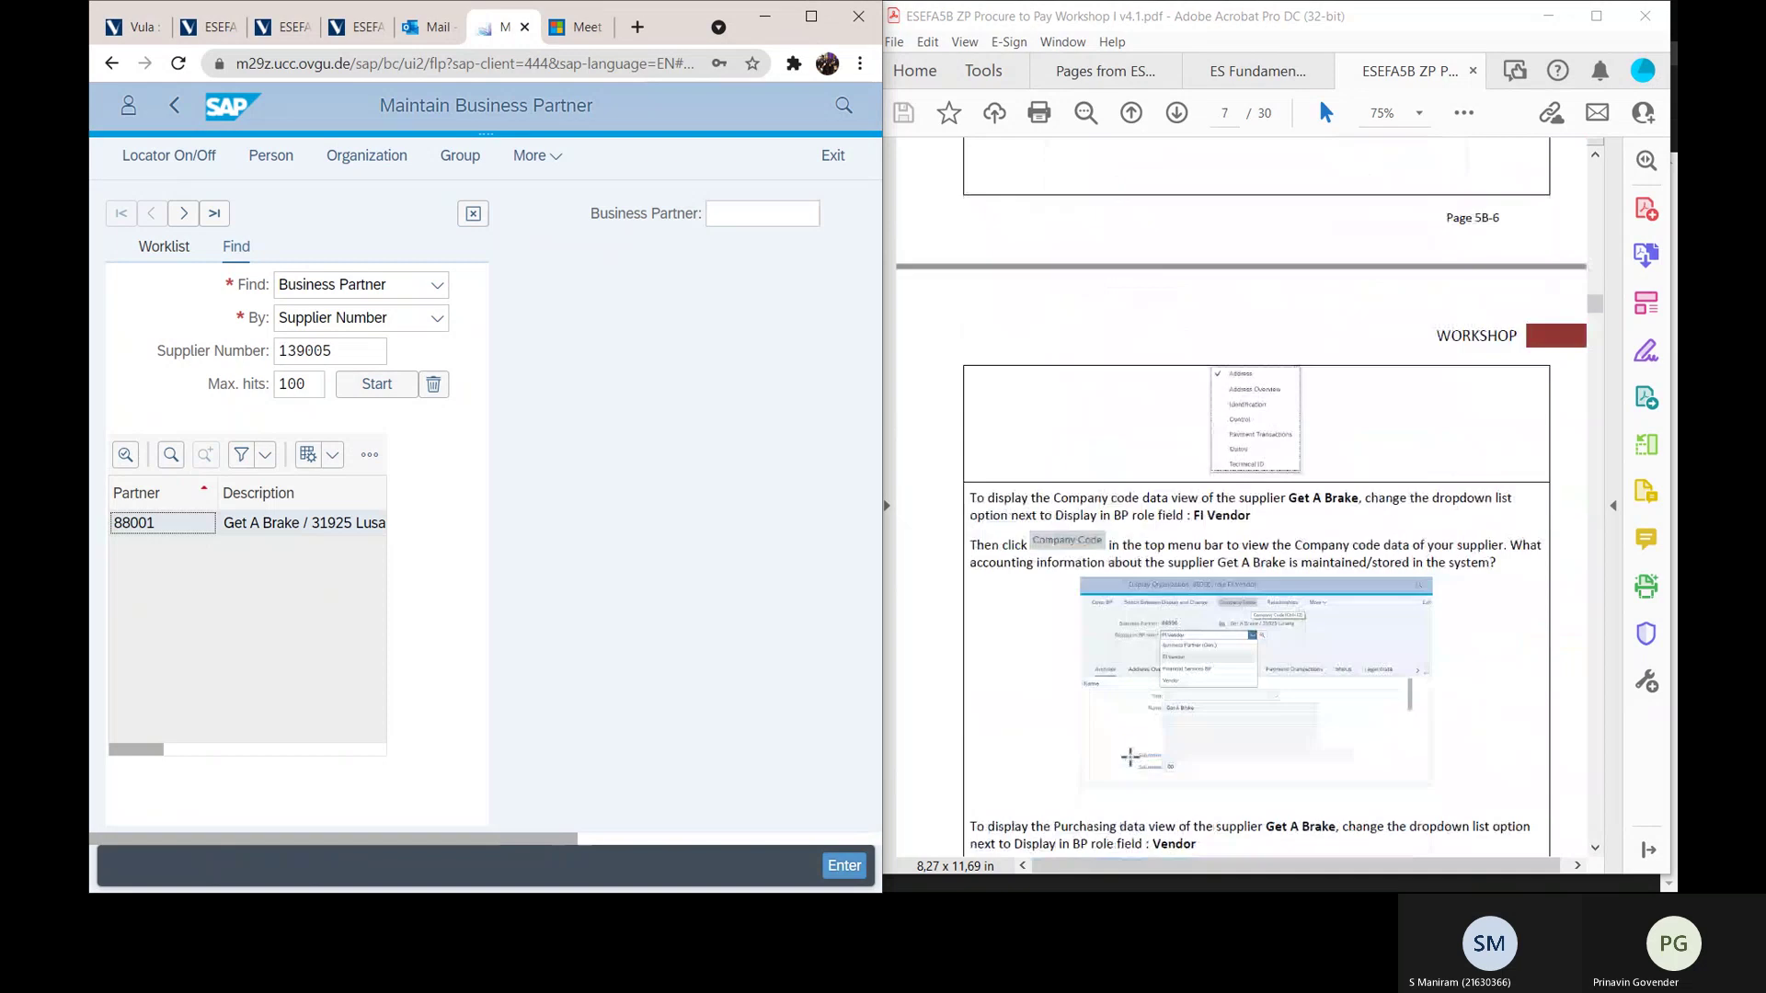
{"action": "scroll", "coordinate": [634, 644], "scroll_direction": "right", "scroll_amount": 1}
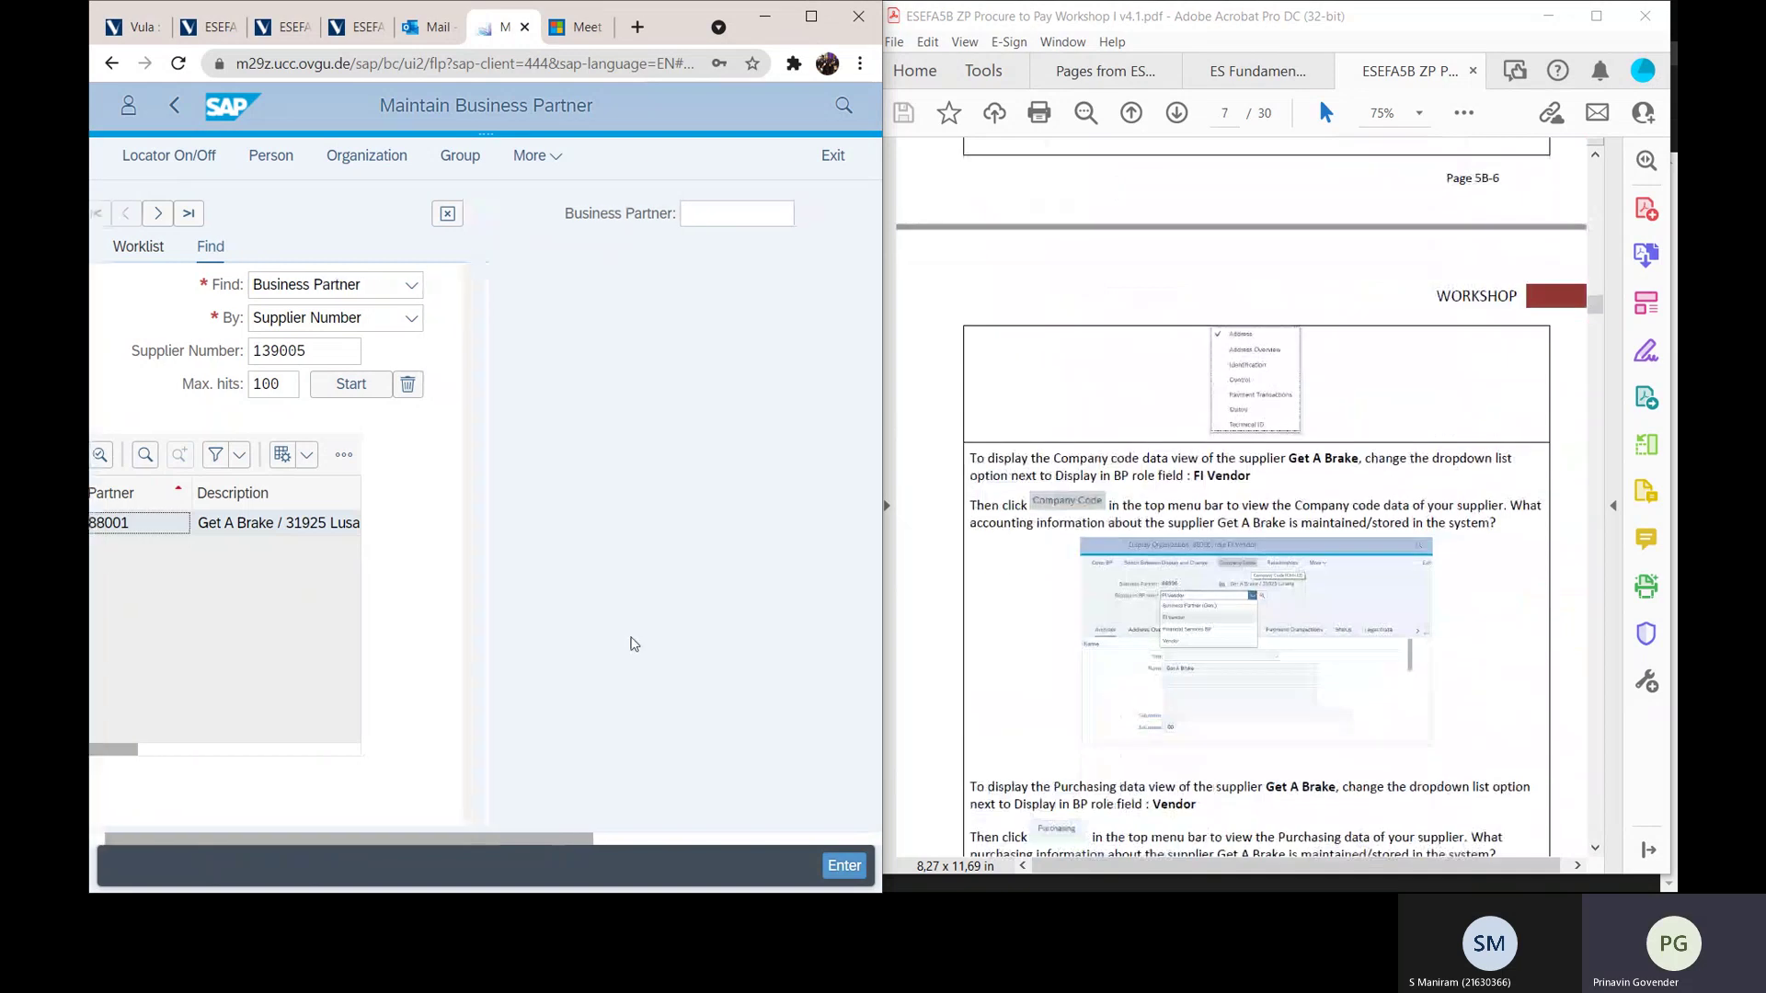
{"action": "scroll", "coordinate": [1156, 661], "scroll_direction": "down", "scroll_amount": 1}
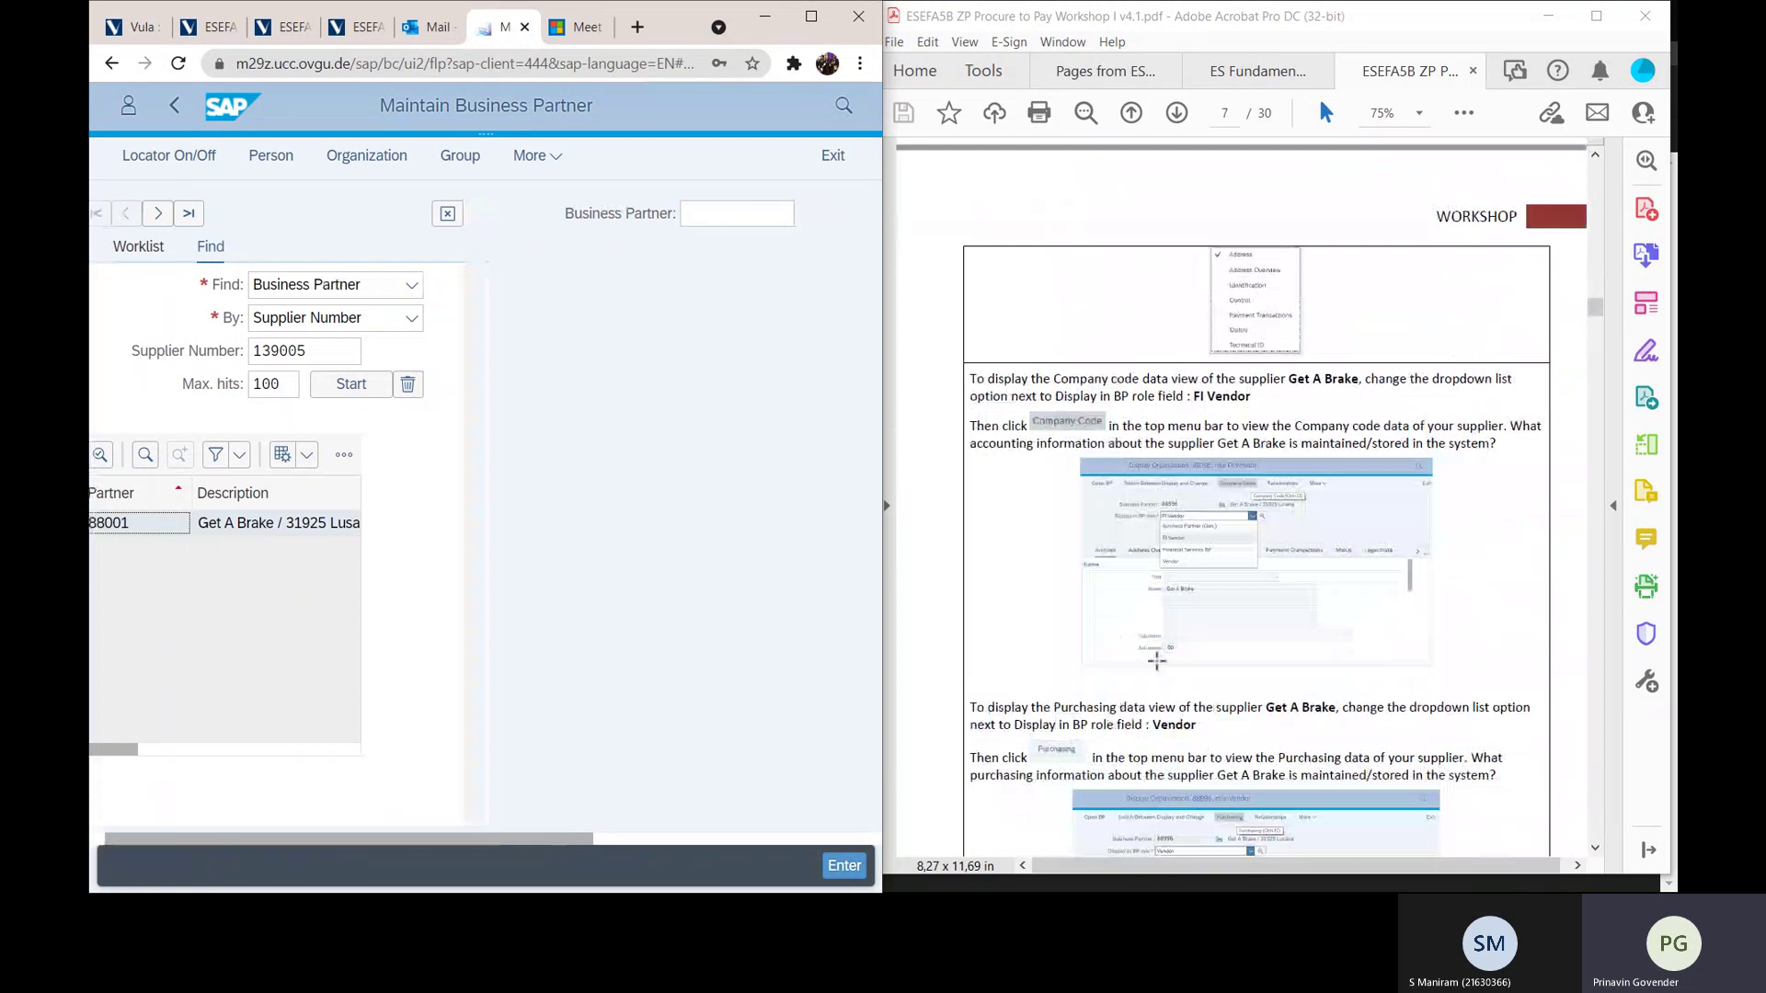
{"action": "scroll", "coordinate": [994, 525], "scroll_direction": "up", "scroll_amount": 1}
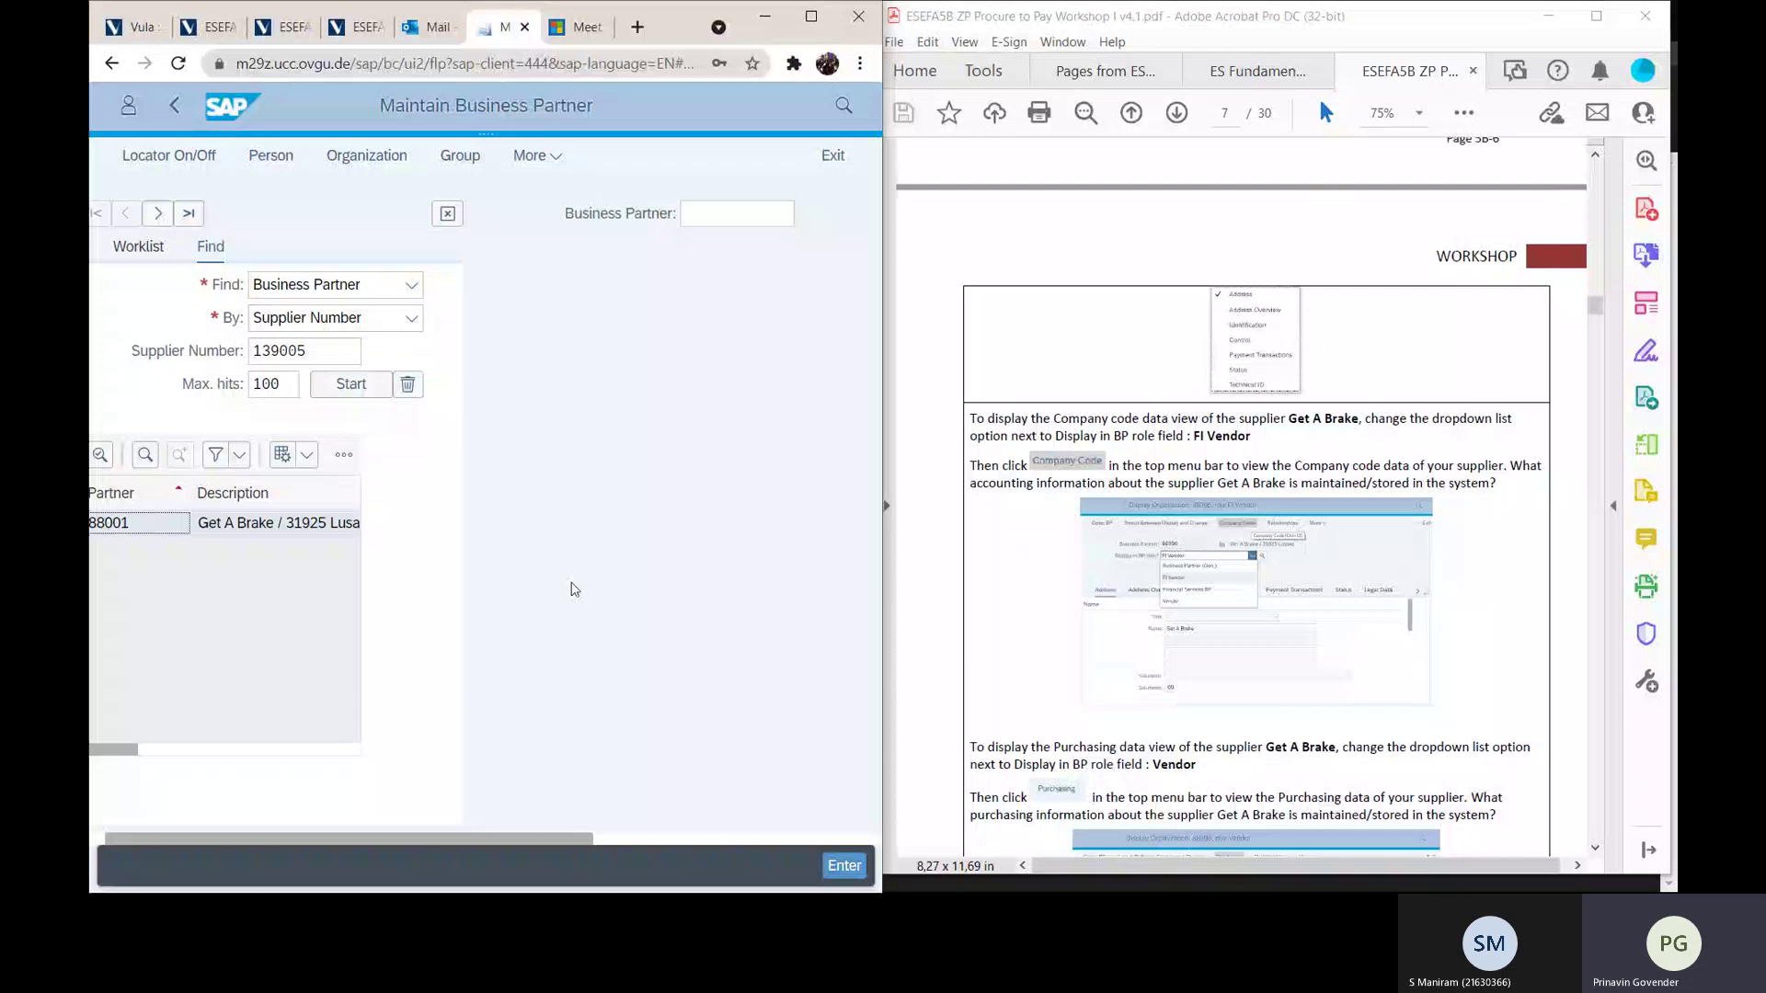
{"action": "scroll", "coordinate": [571, 588], "scroll_direction": "left", "scroll_amount": 1}
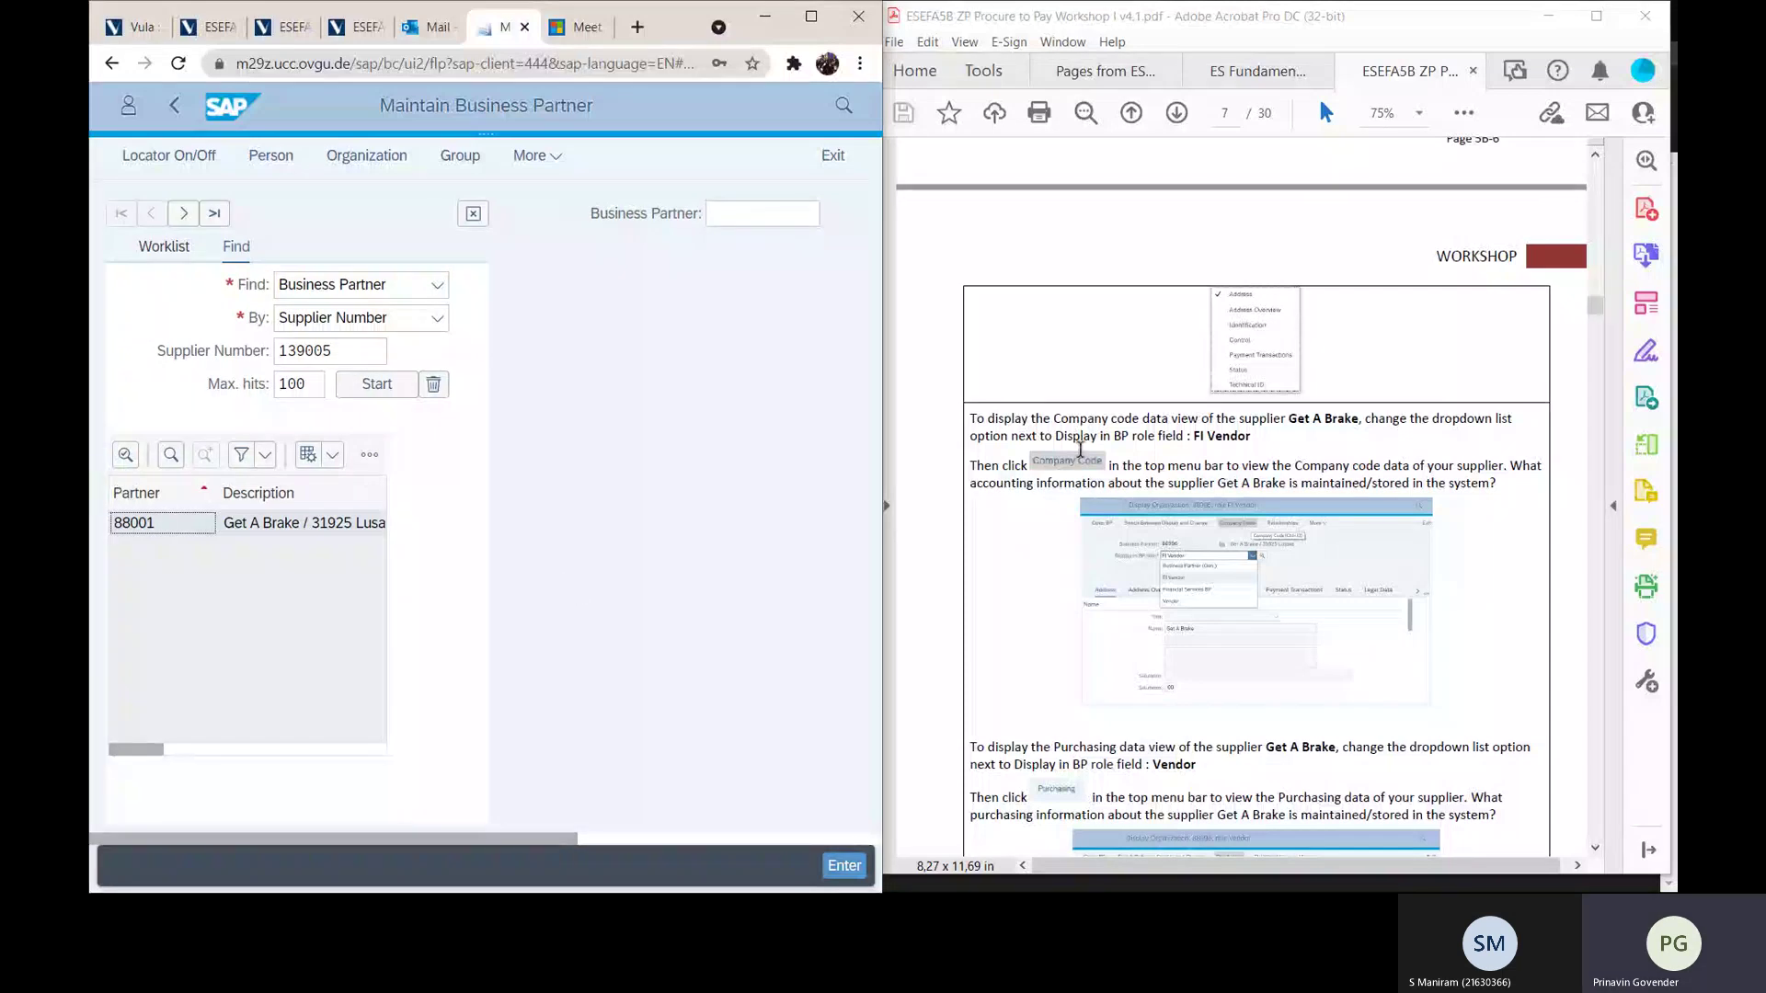
{"action": "scroll", "coordinate": [1057, 455], "scroll_direction": "up", "scroll_amount": 5}
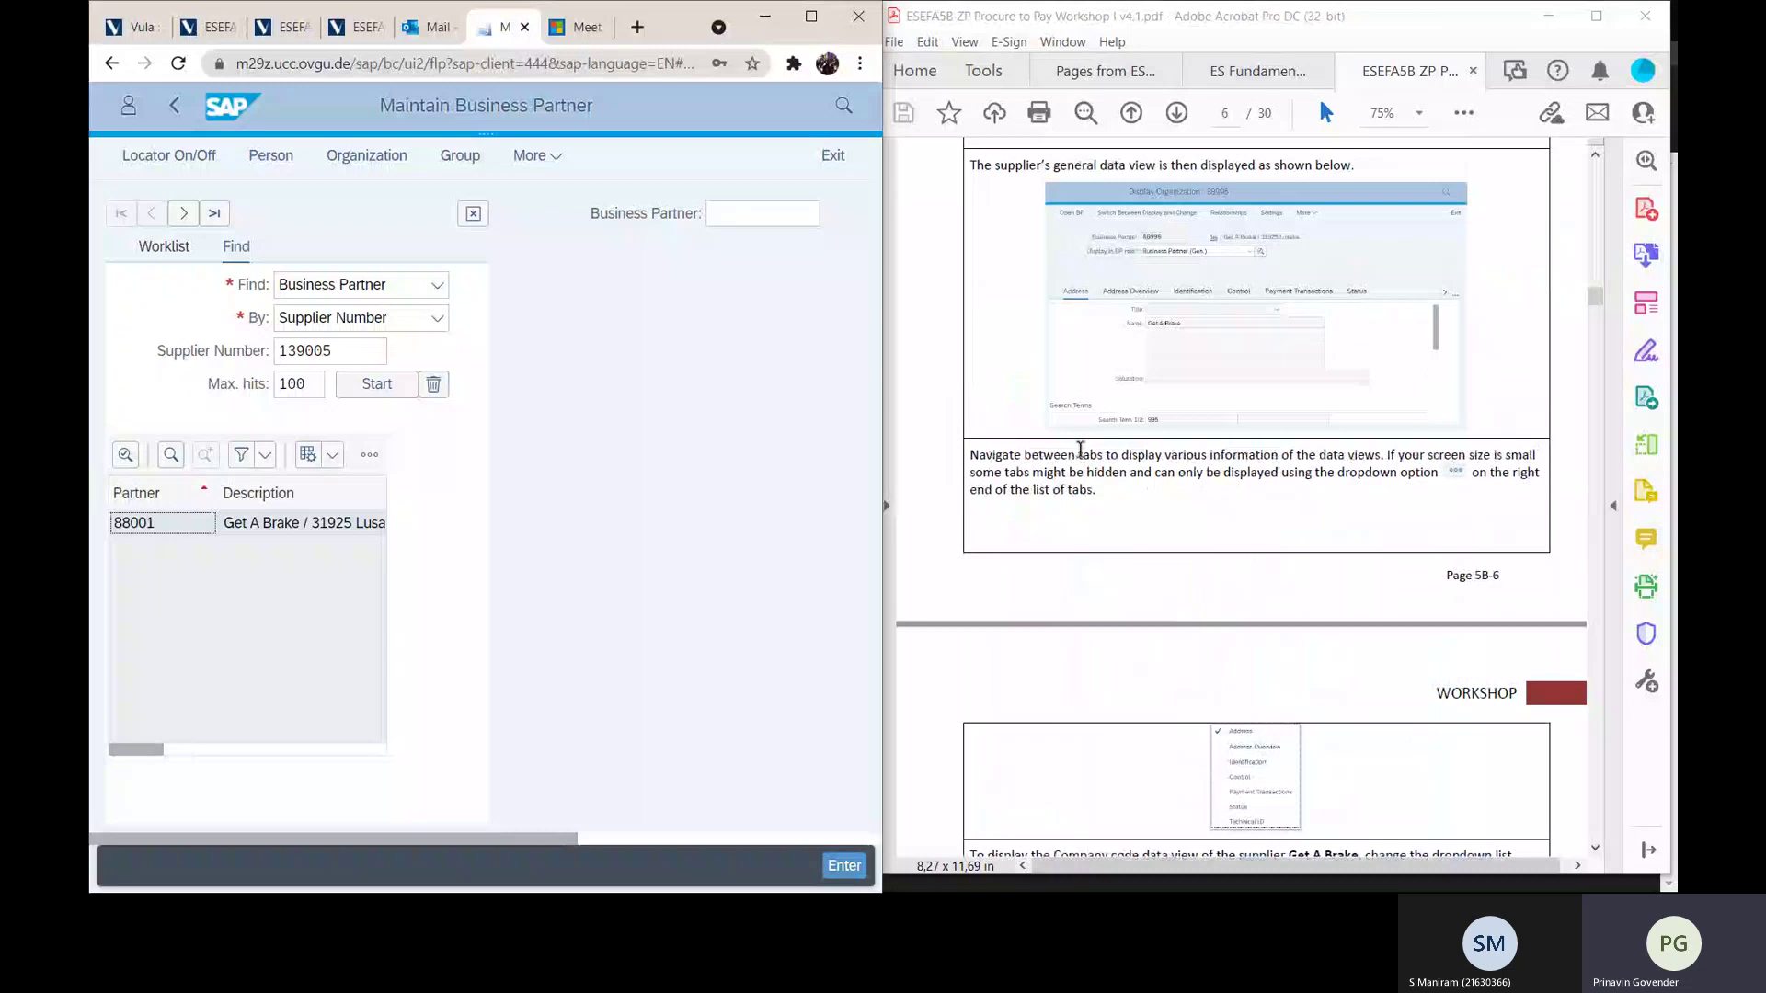
{"action": "scroll", "coordinate": [1081, 451], "scroll_direction": "up", "scroll_amount": 3}
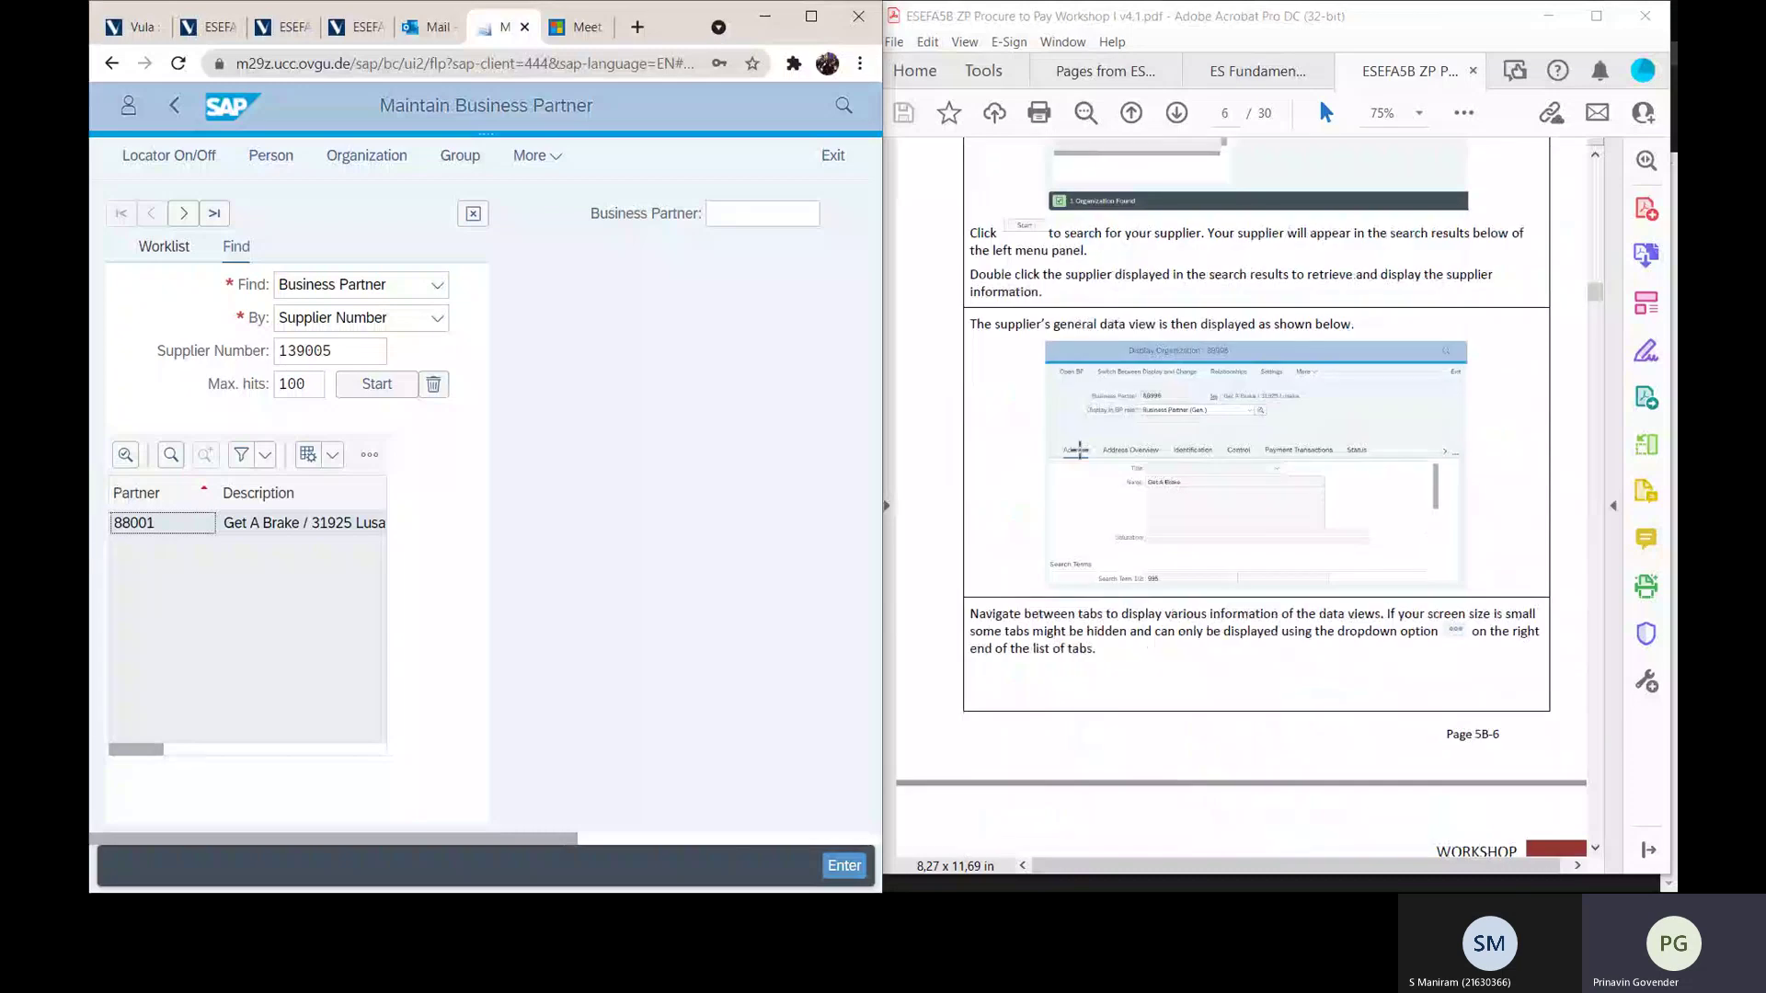
{"action": "scroll", "coordinate": [1079, 450], "scroll_direction": "up", "scroll_amount": 2}
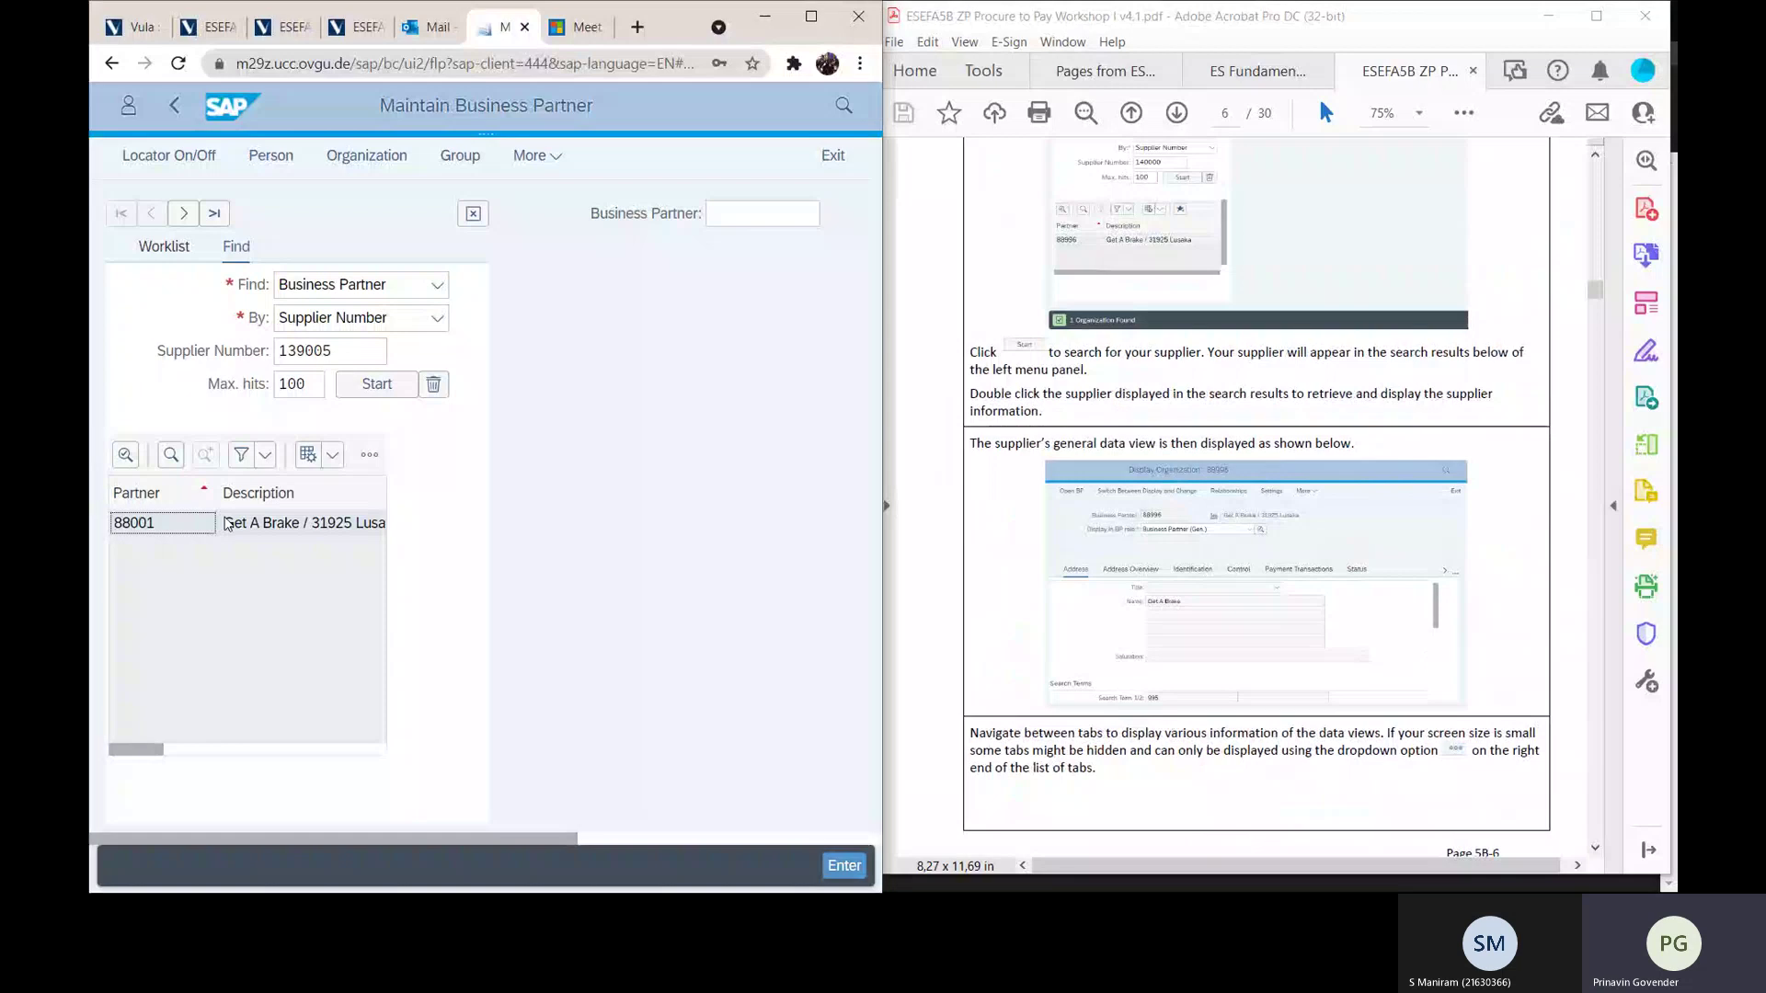
Step: Open Get A Brake's general data from the search results and enlarge the browser window to the full screen
{"action": "double_click", "coordinate": [228, 524]}
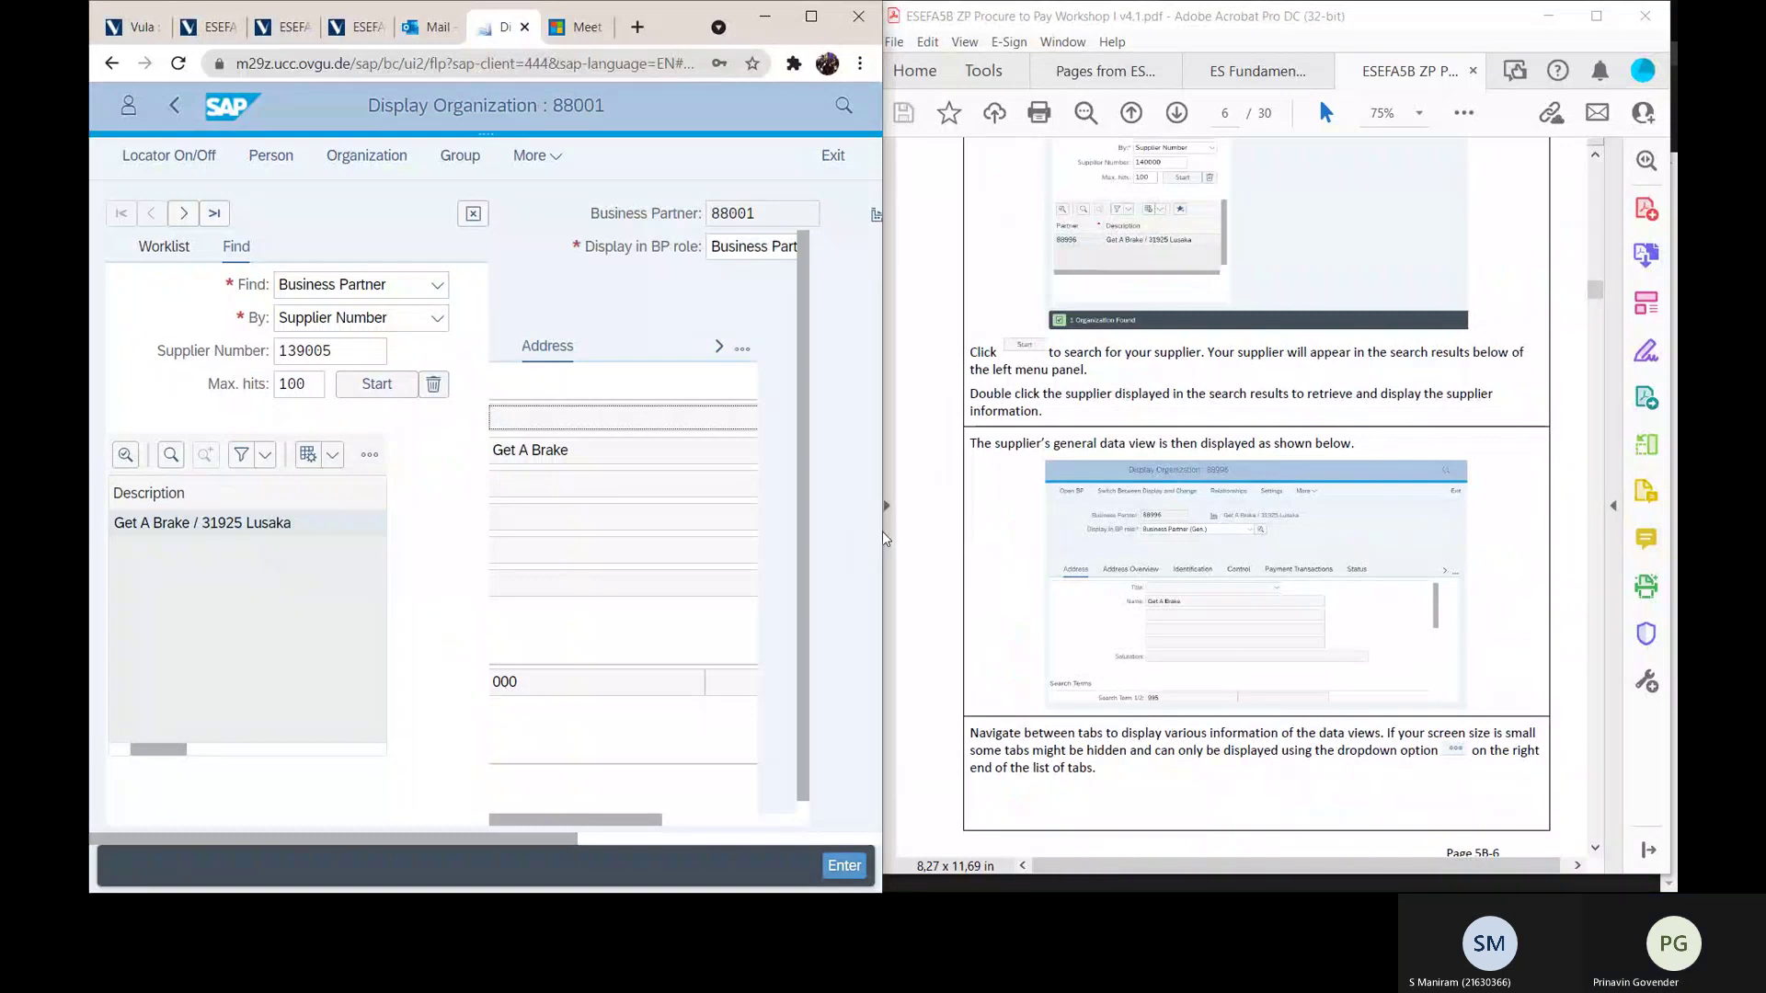
{"action": "left_click_drag", "start_coordinate": [887, 532], "coordinate": [1157, 524]}
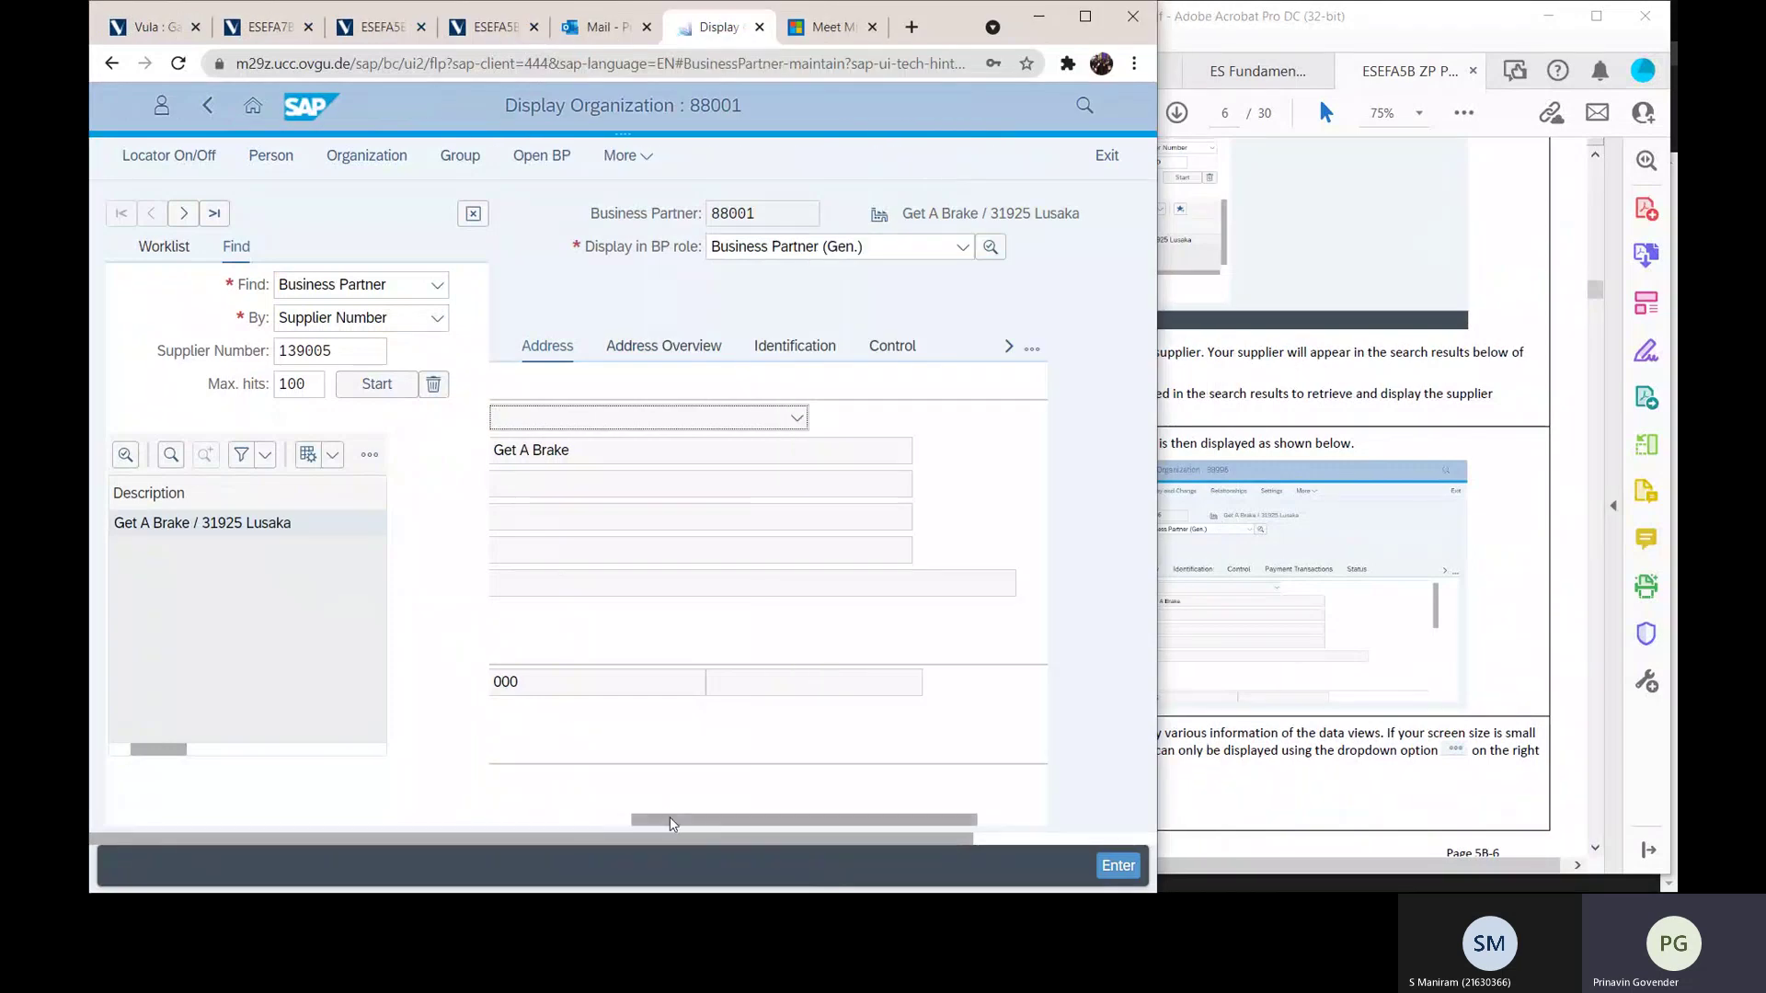
{"action": "left_click_drag", "start_coordinate": [670, 817], "coordinate": [462, 841]}
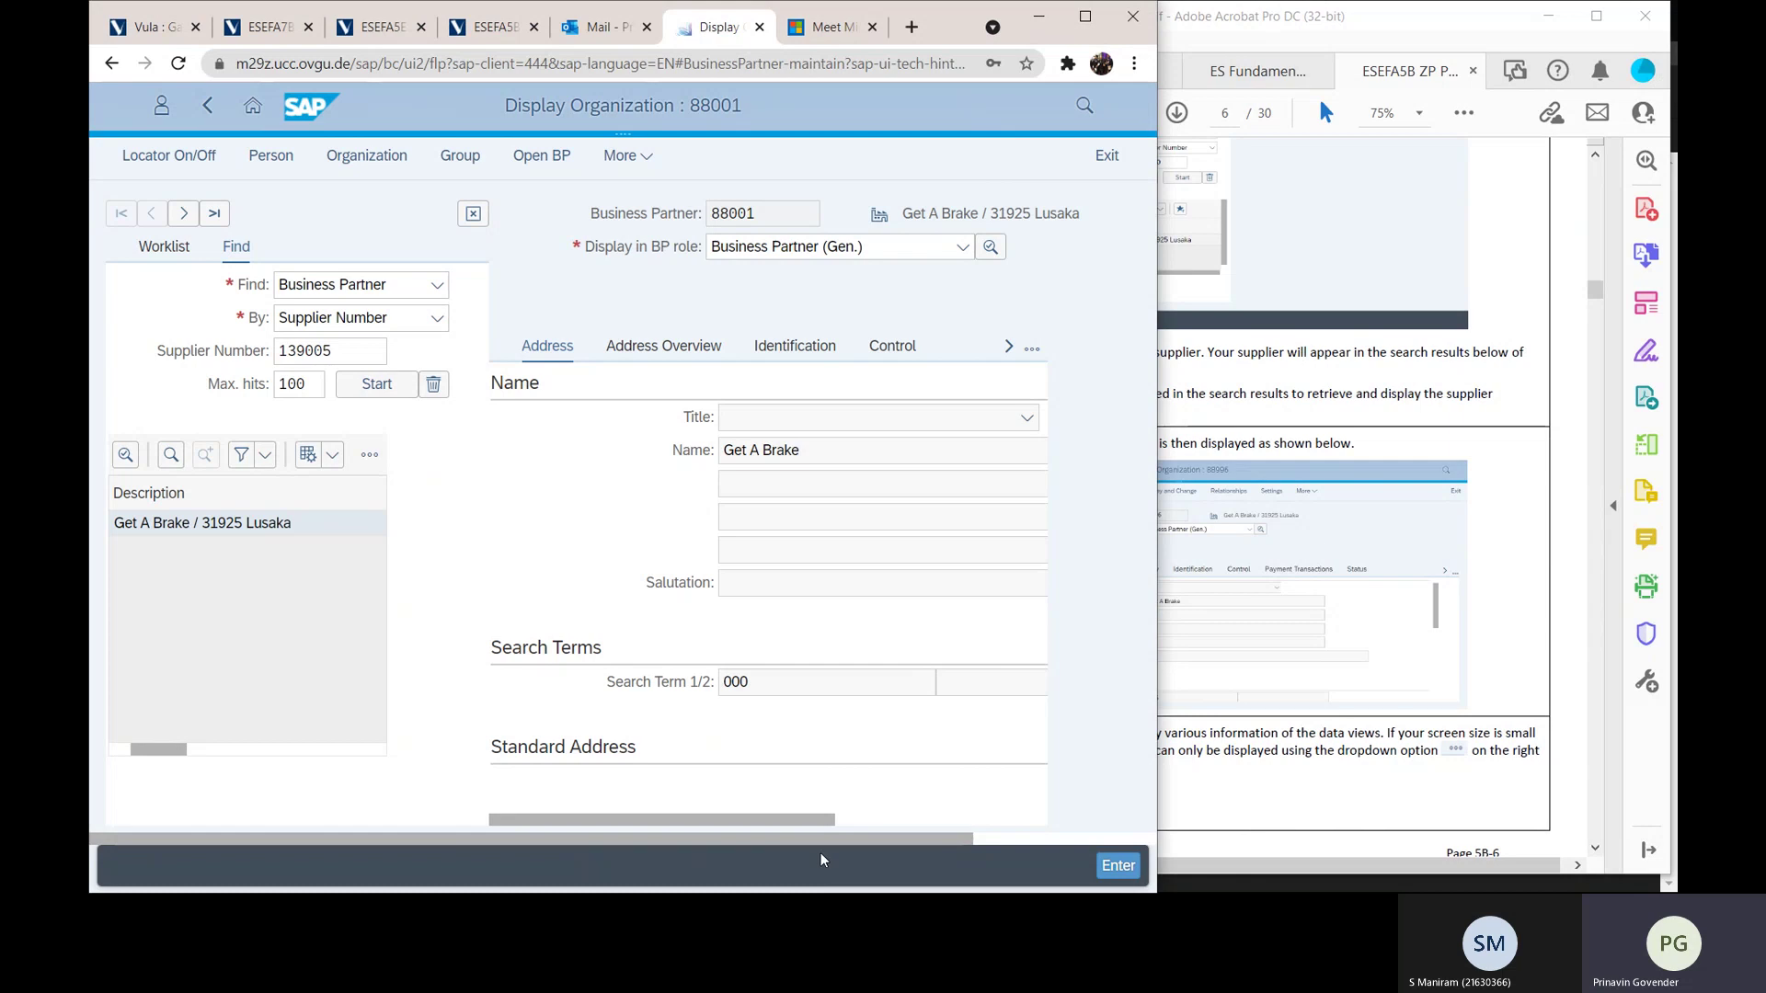
{"action": "left_click", "coordinate": [1085, 17]}
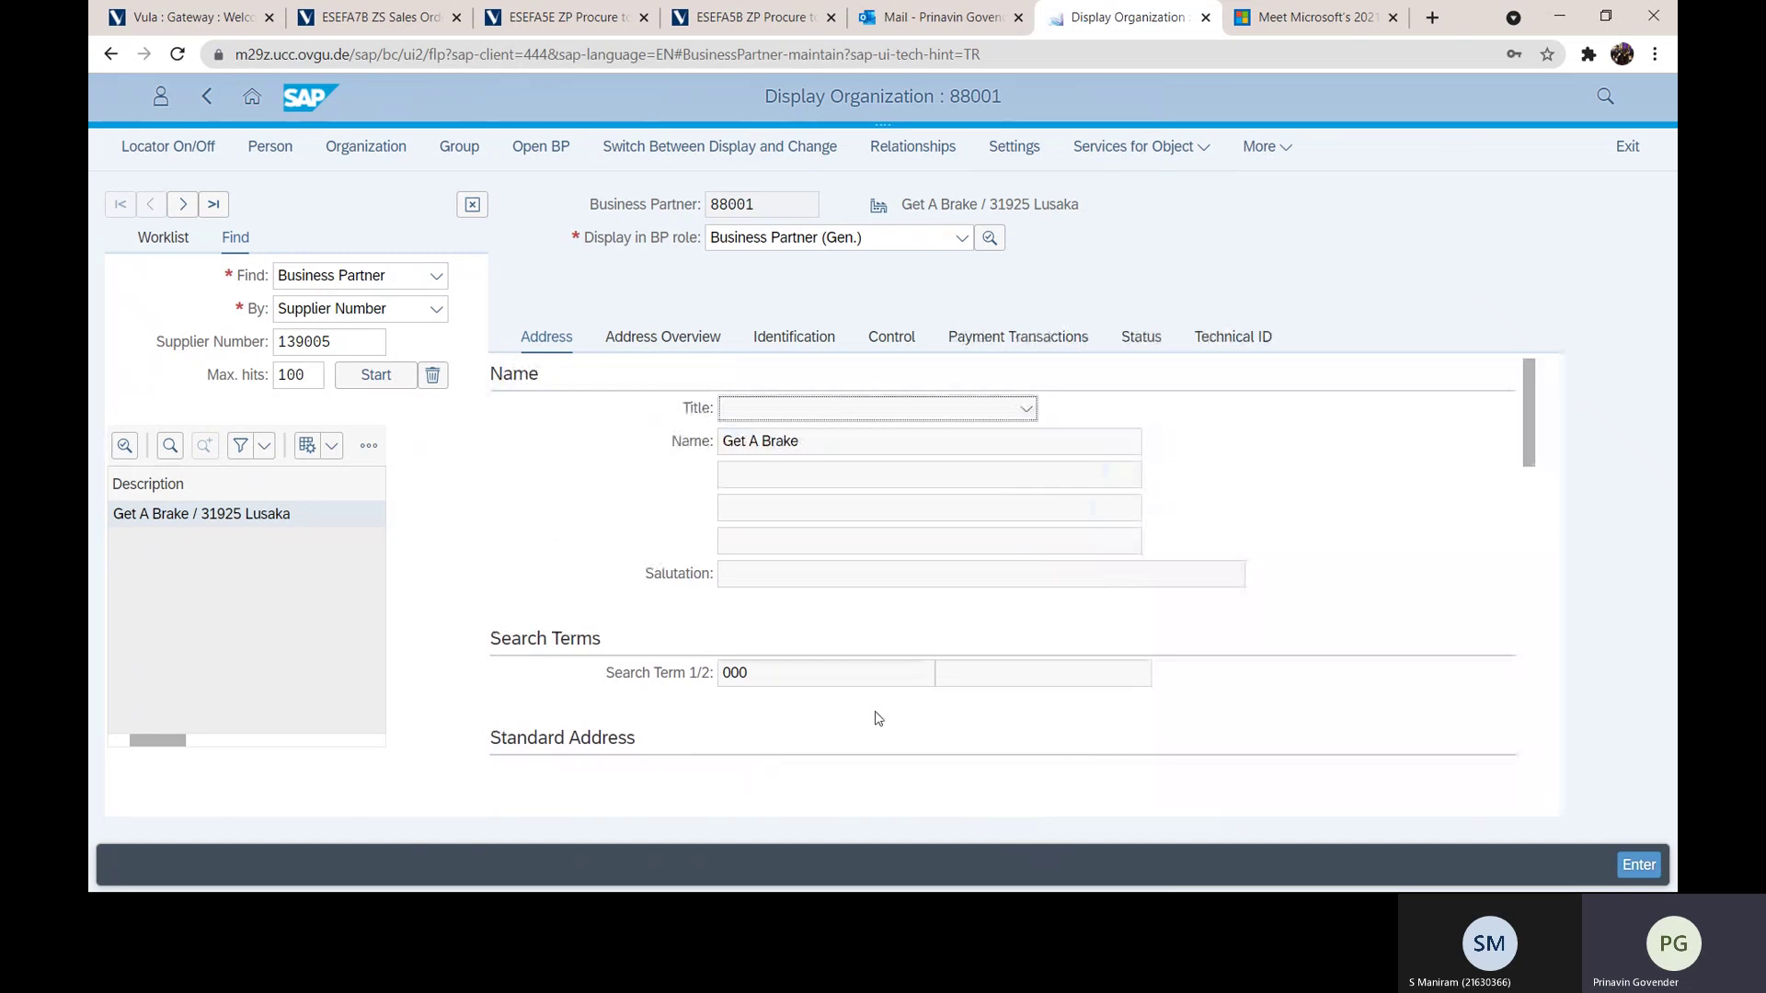
Step: Examine Get A Brake's Address data from the name and street address through to the address-independent communication details
{"action": "left_click", "coordinate": [1533, 423]}
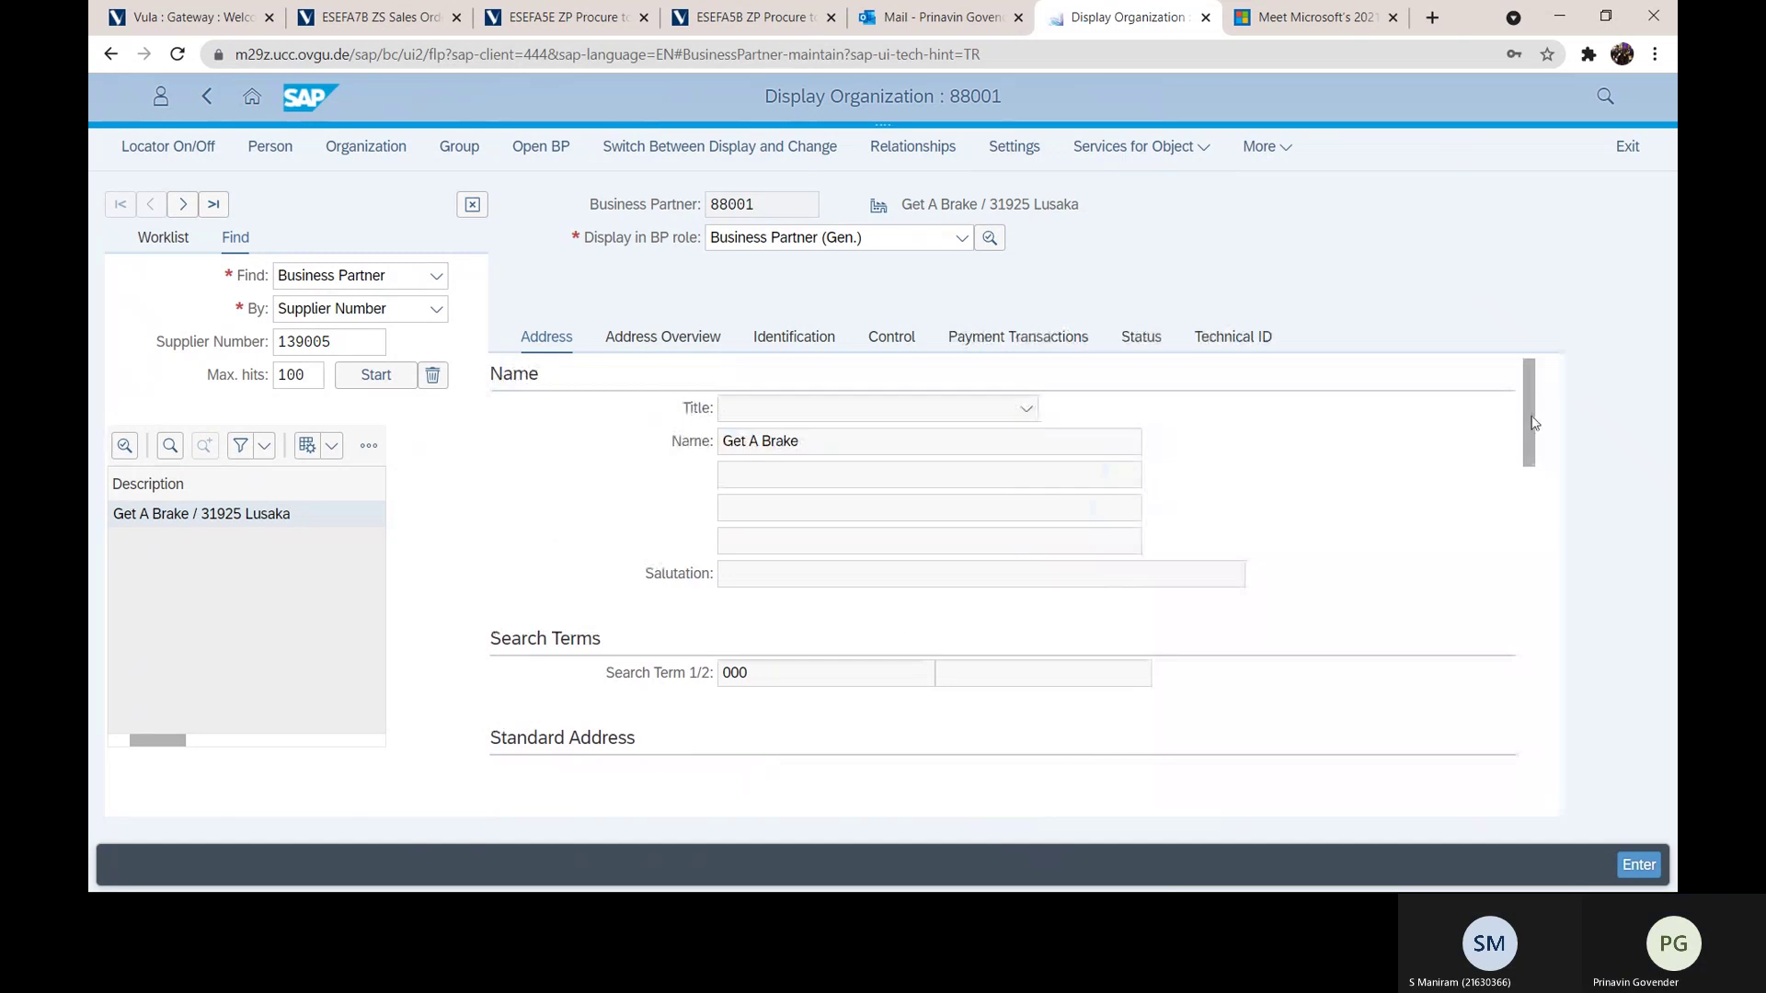
{"action": "left_click_drag", "start_coordinate": [1533, 423], "coordinate": [1539, 494]}
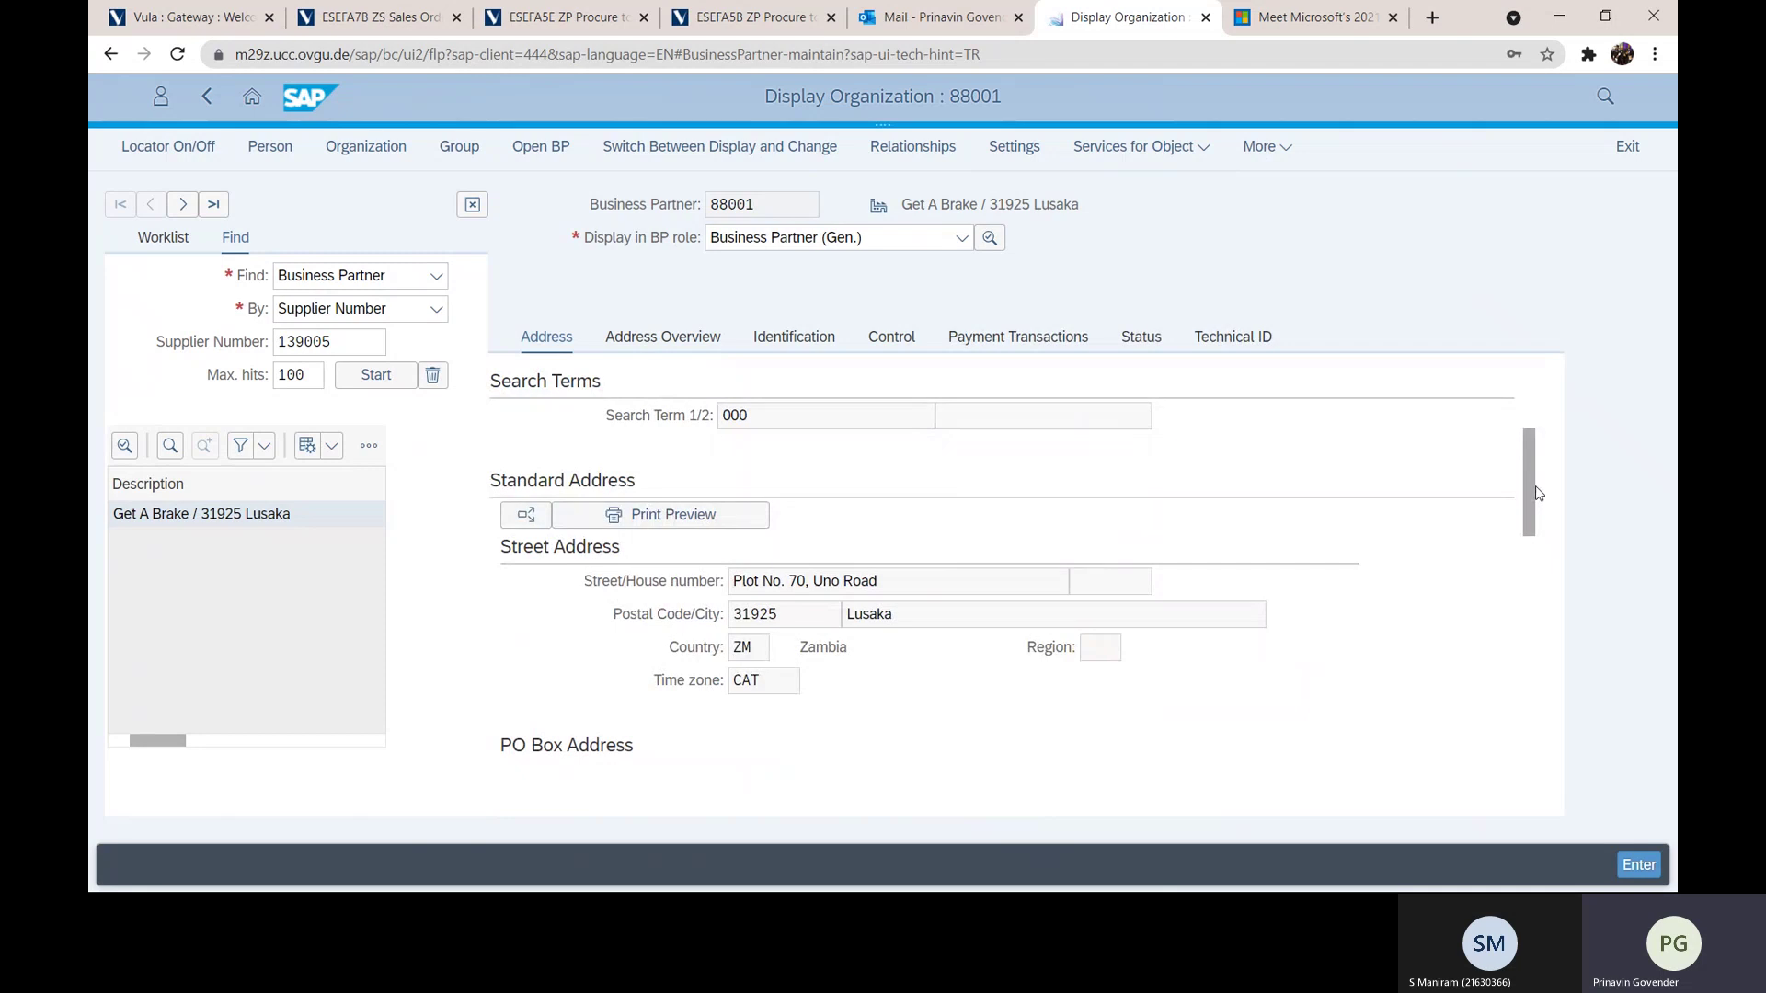
{"action": "left_click_drag", "start_coordinate": [1538, 493], "coordinate": [1546, 522]}
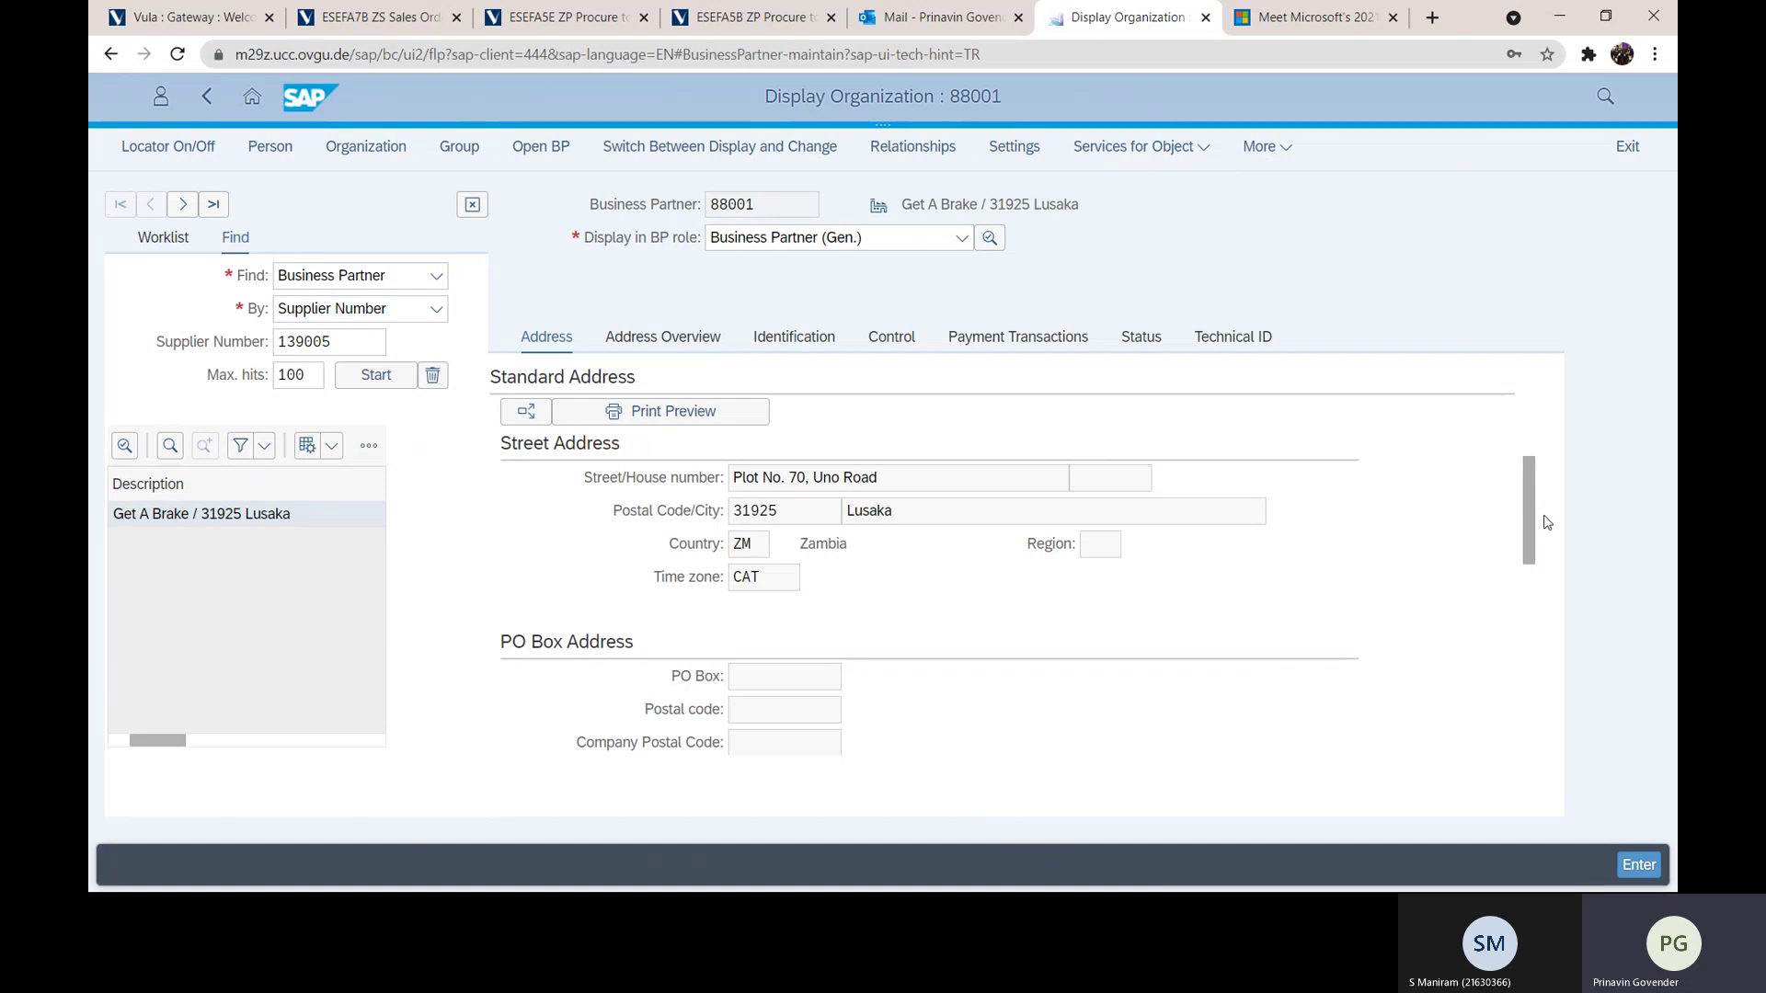
{"action": "left_click_drag", "start_coordinate": [1546, 522], "coordinate": [1546, 552]}
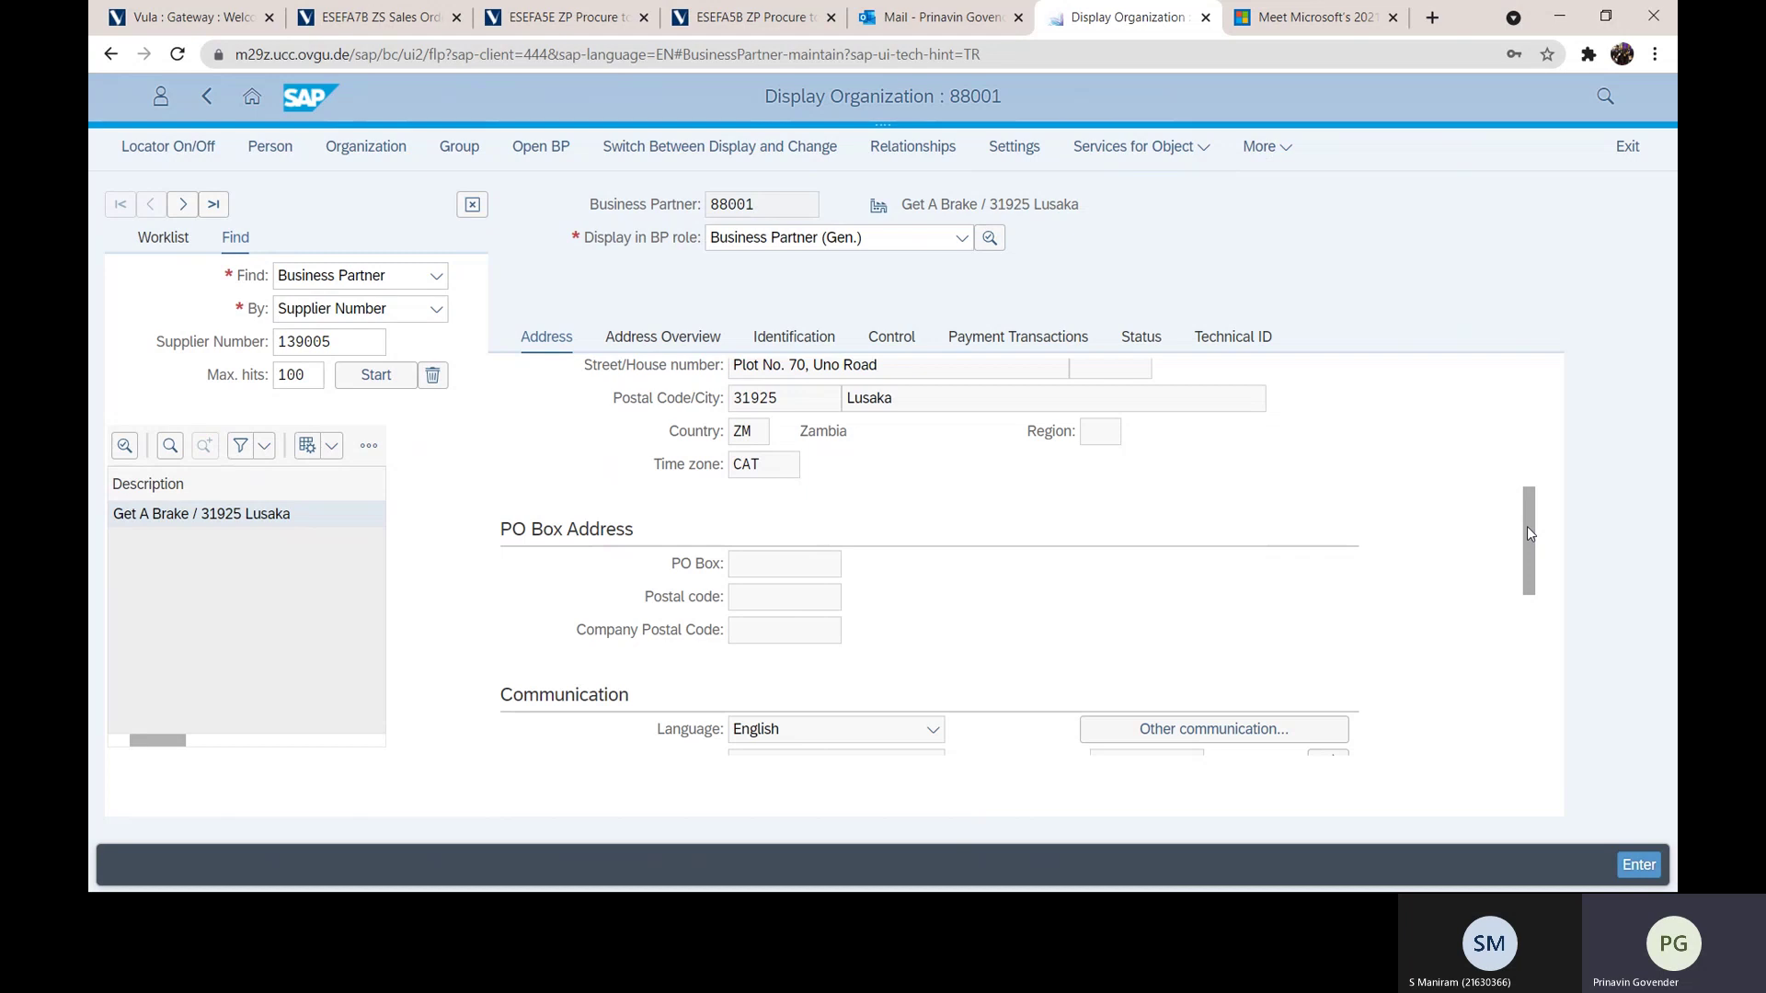
{"action": "left_click_drag", "start_coordinate": [1529, 534], "coordinate": [1537, 599]}
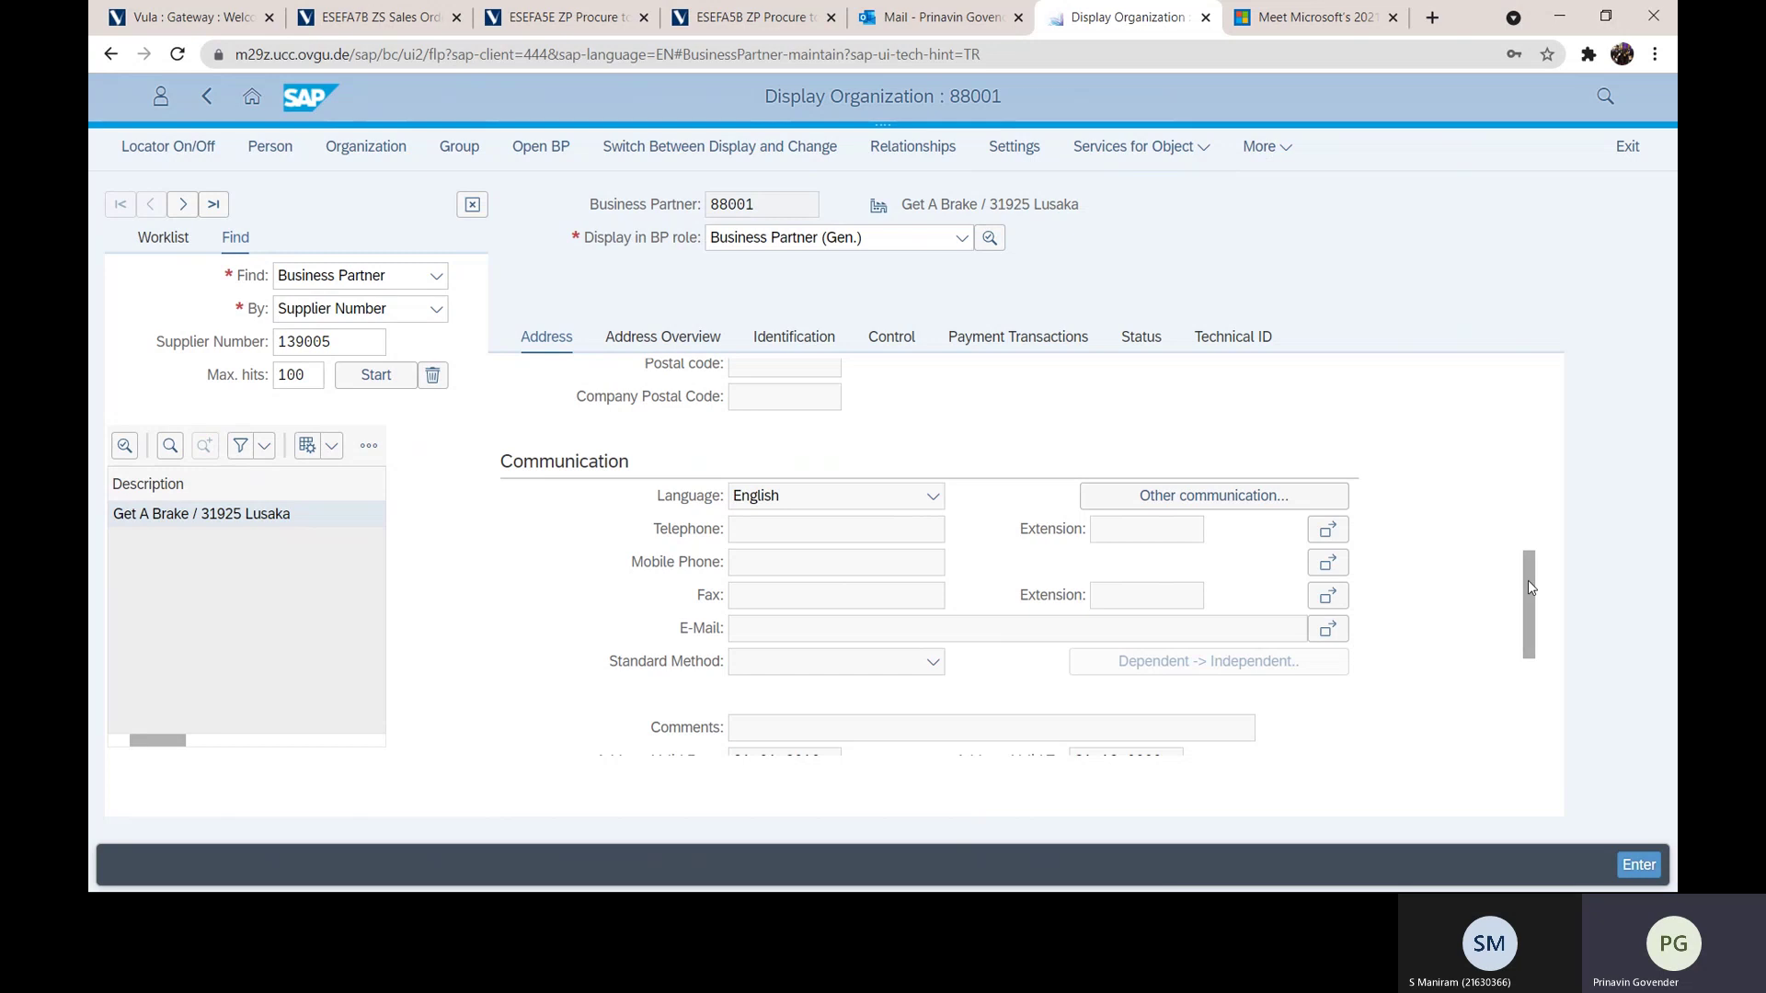
{"action": "left_click_drag", "start_coordinate": [1527, 587], "coordinate": [1553, 671]}
{"action": "scroll", "coordinate": [1557, 682], "scroll_direction": "down", "scroll_amount": 1}
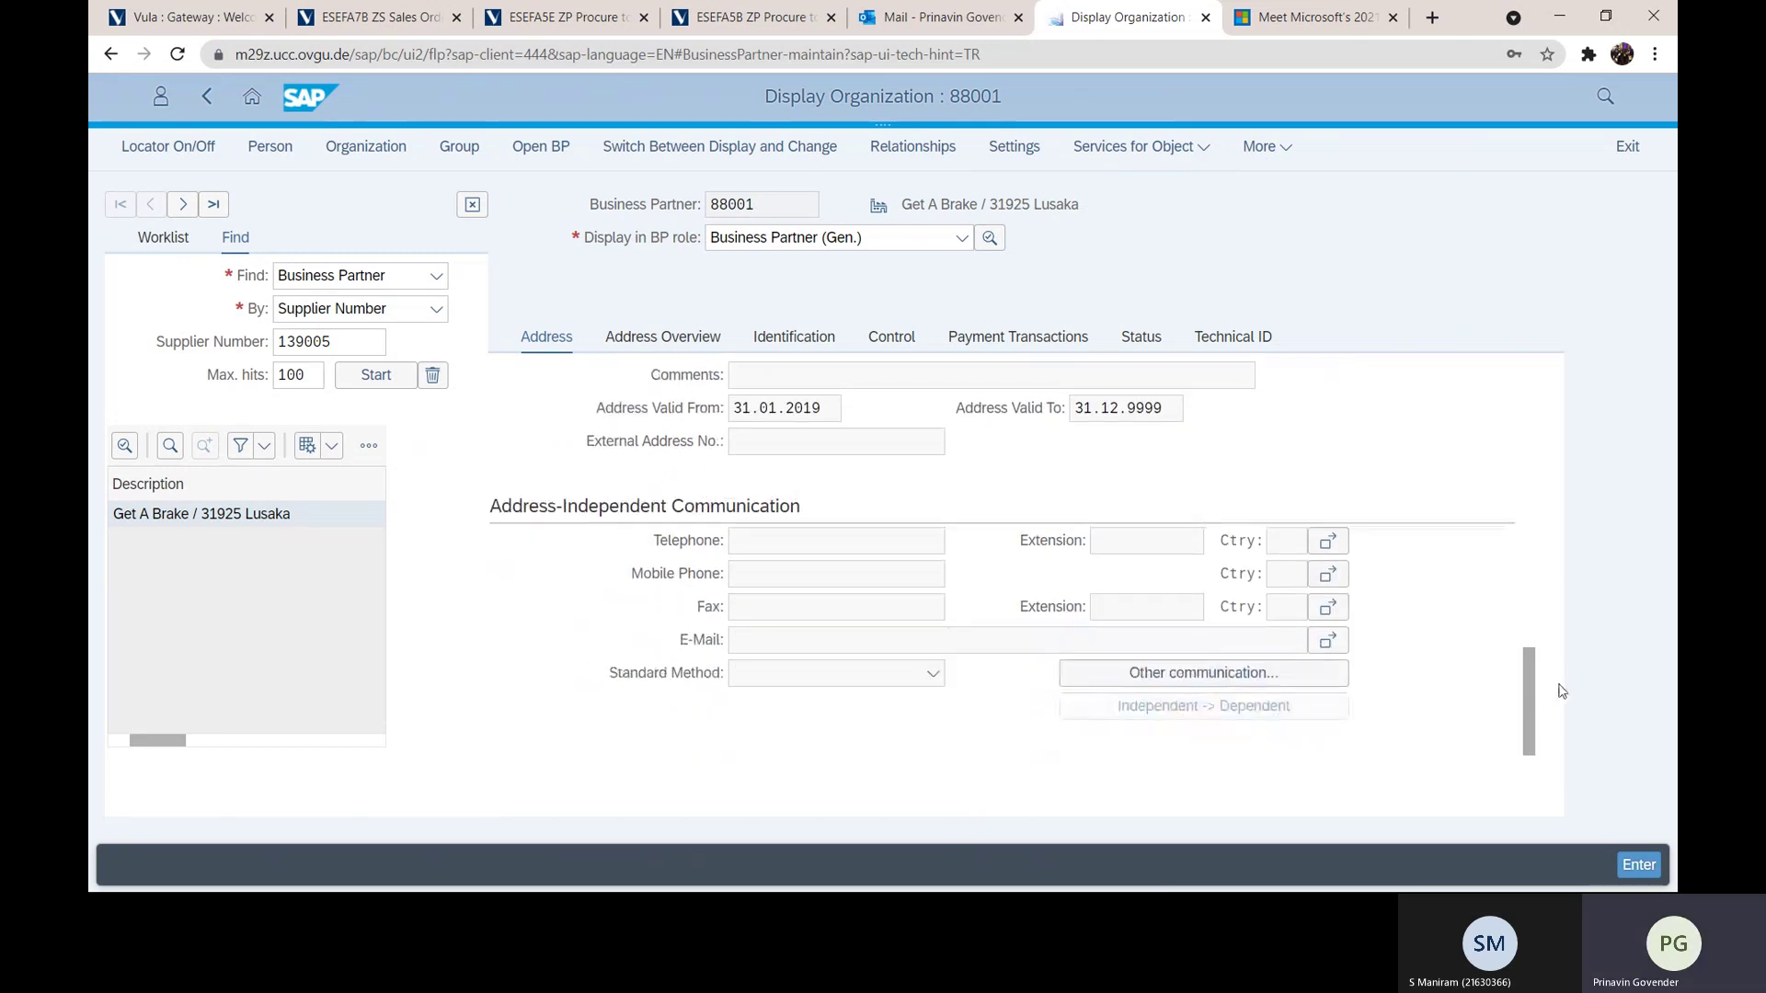
{"action": "scroll", "coordinate": [1561, 699], "scroll_direction": "up", "scroll_amount": 10}
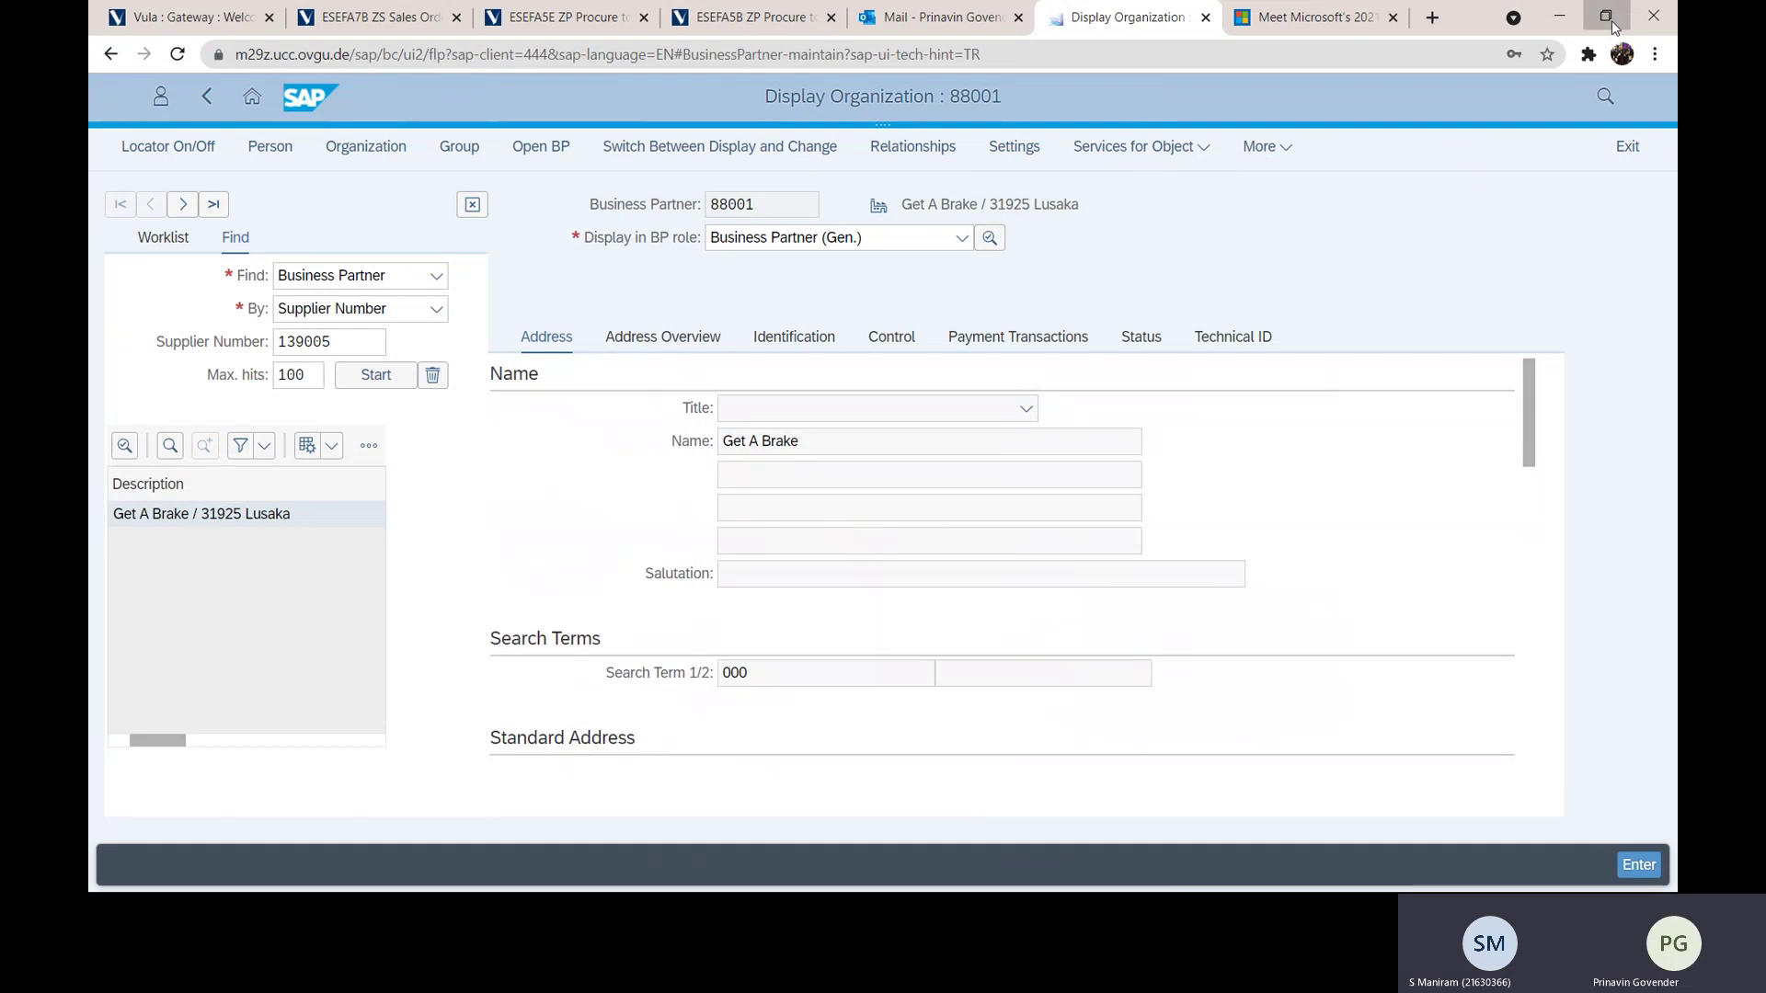
Step: Restore the browser window from full screen and place it side by side with the workshop PDF
{"action": "left_click", "coordinate": [1609, 22]}
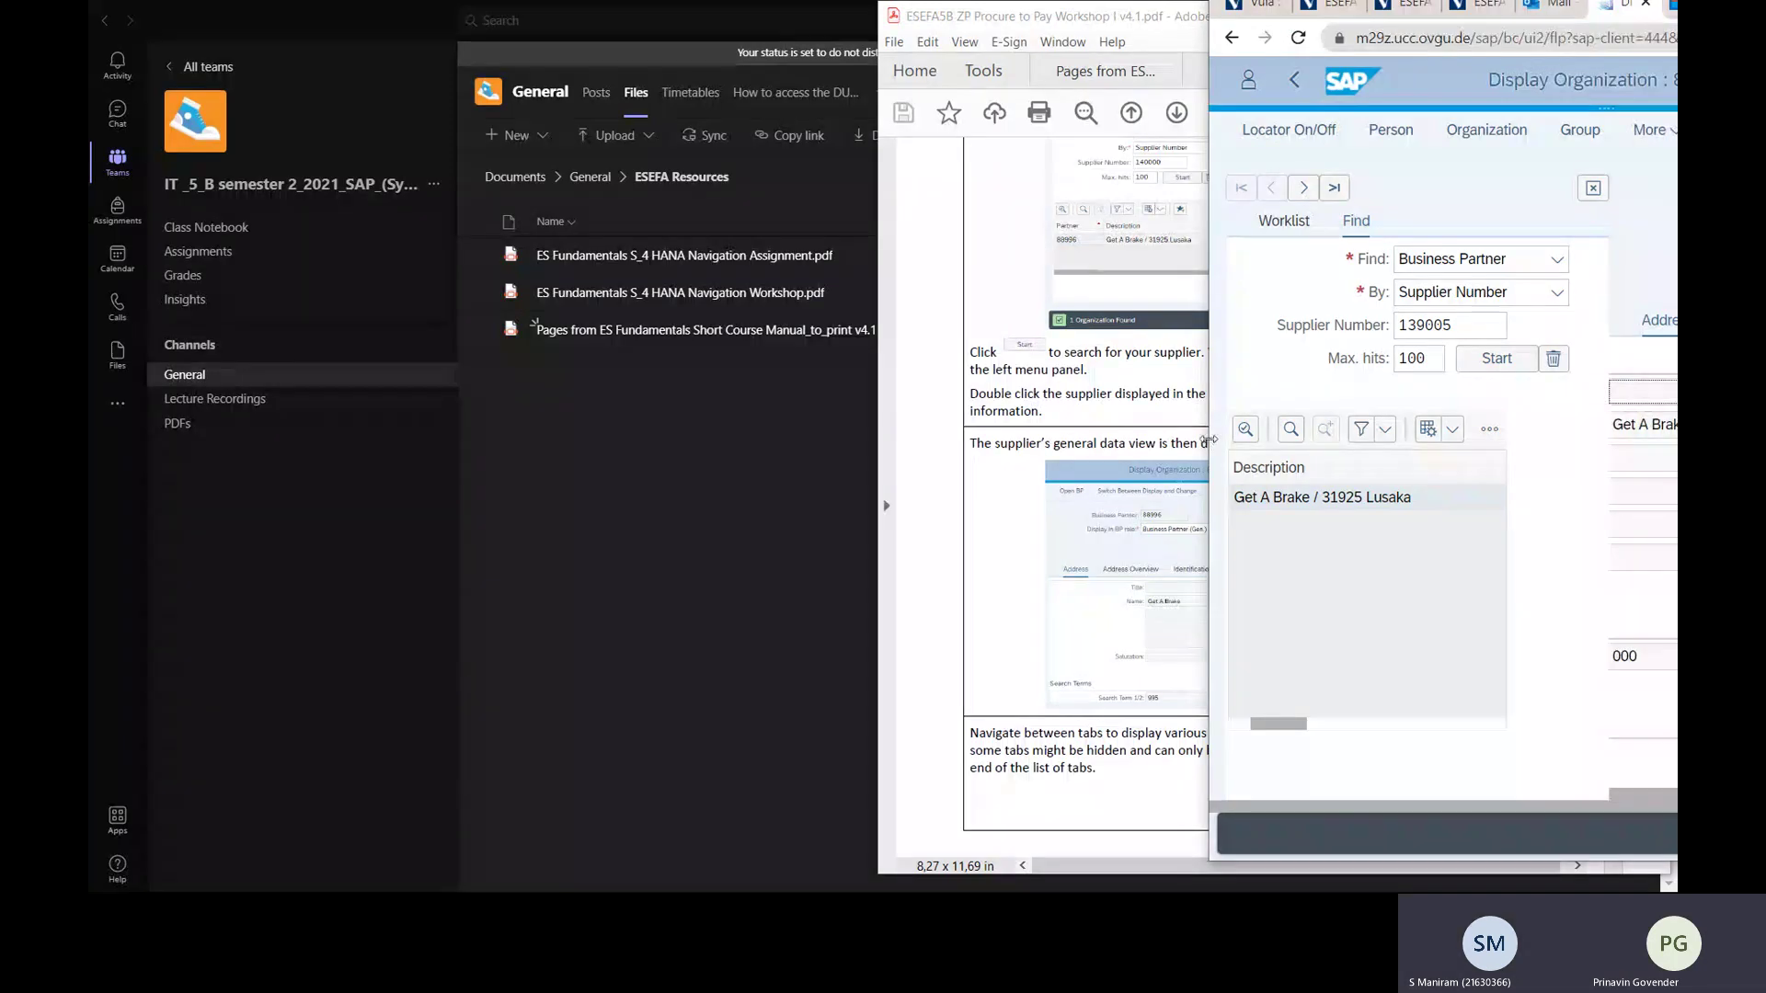
{"action": "left_click_drag", "start_coordinate": [1208, 439], "coordinate": [413, 439]}
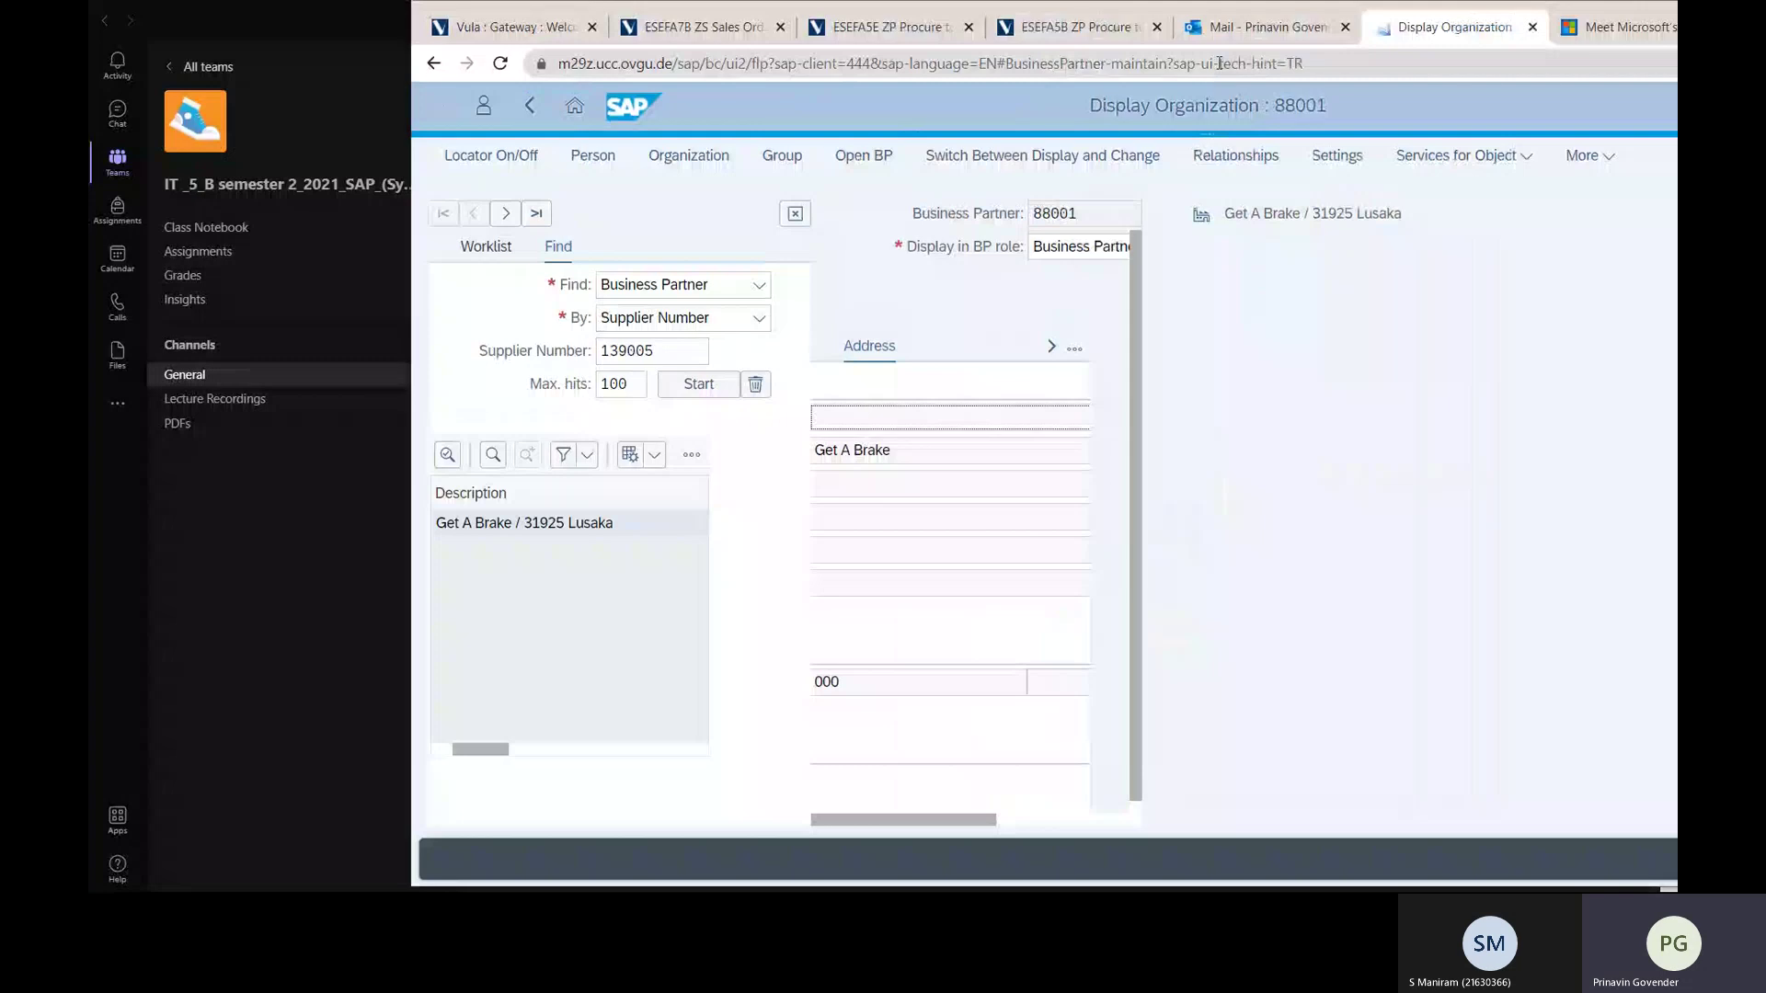
{"action": "key", "text": "super+Left"}
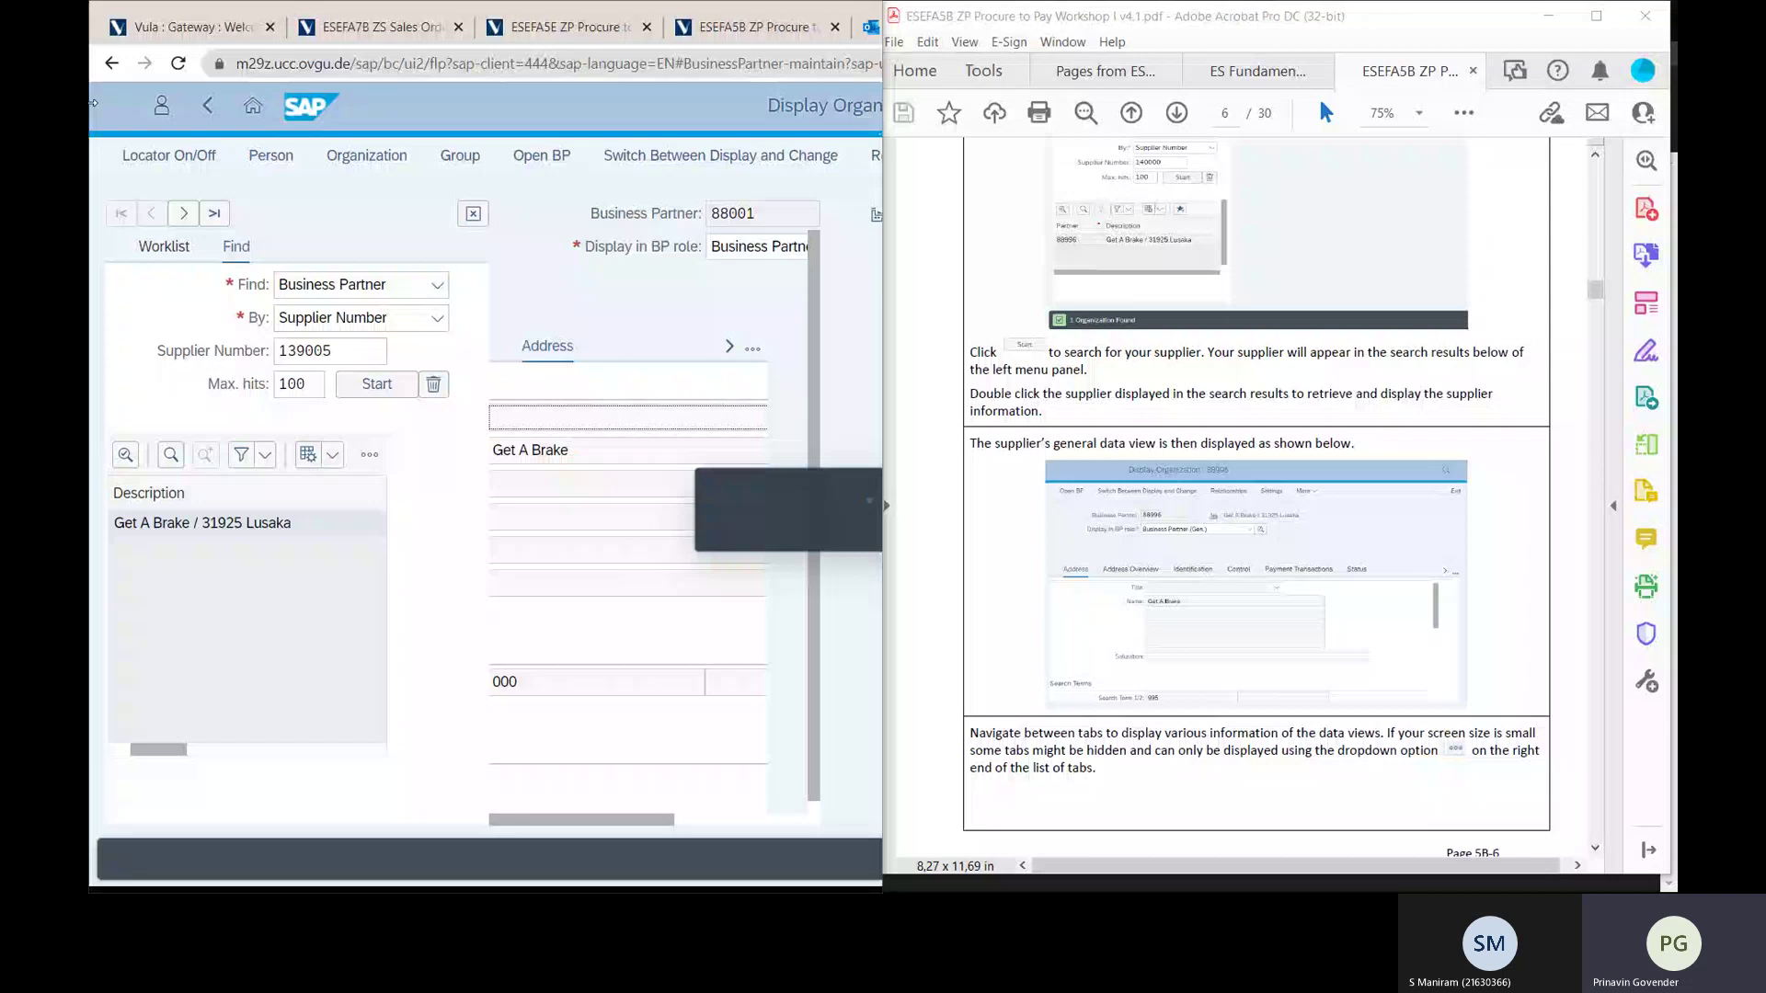
Step: Display Get A Brake's Address Overview data
{"action": "left_click", "coordinate": [752, 350]}
{"action": "left_click", "coordinate": [709, 406]}
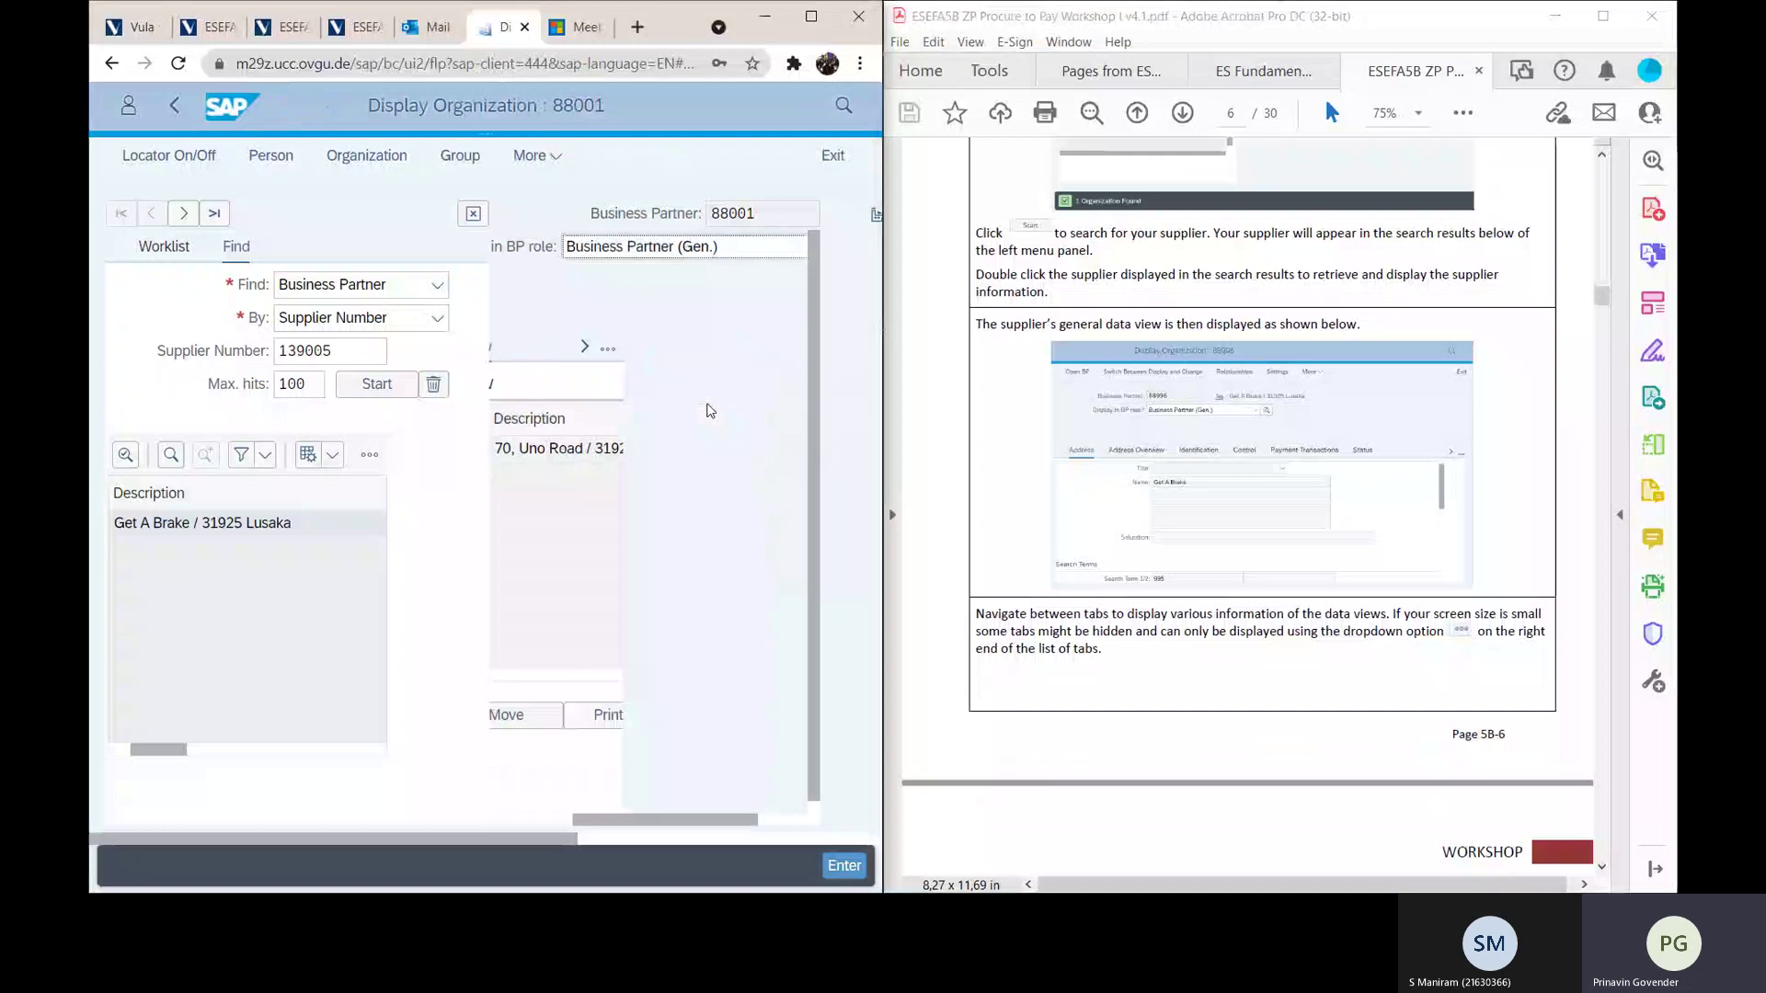
{"action": "left_click_drag", "start_coordinate": [633, 828], "coordinate": [340, 820]}
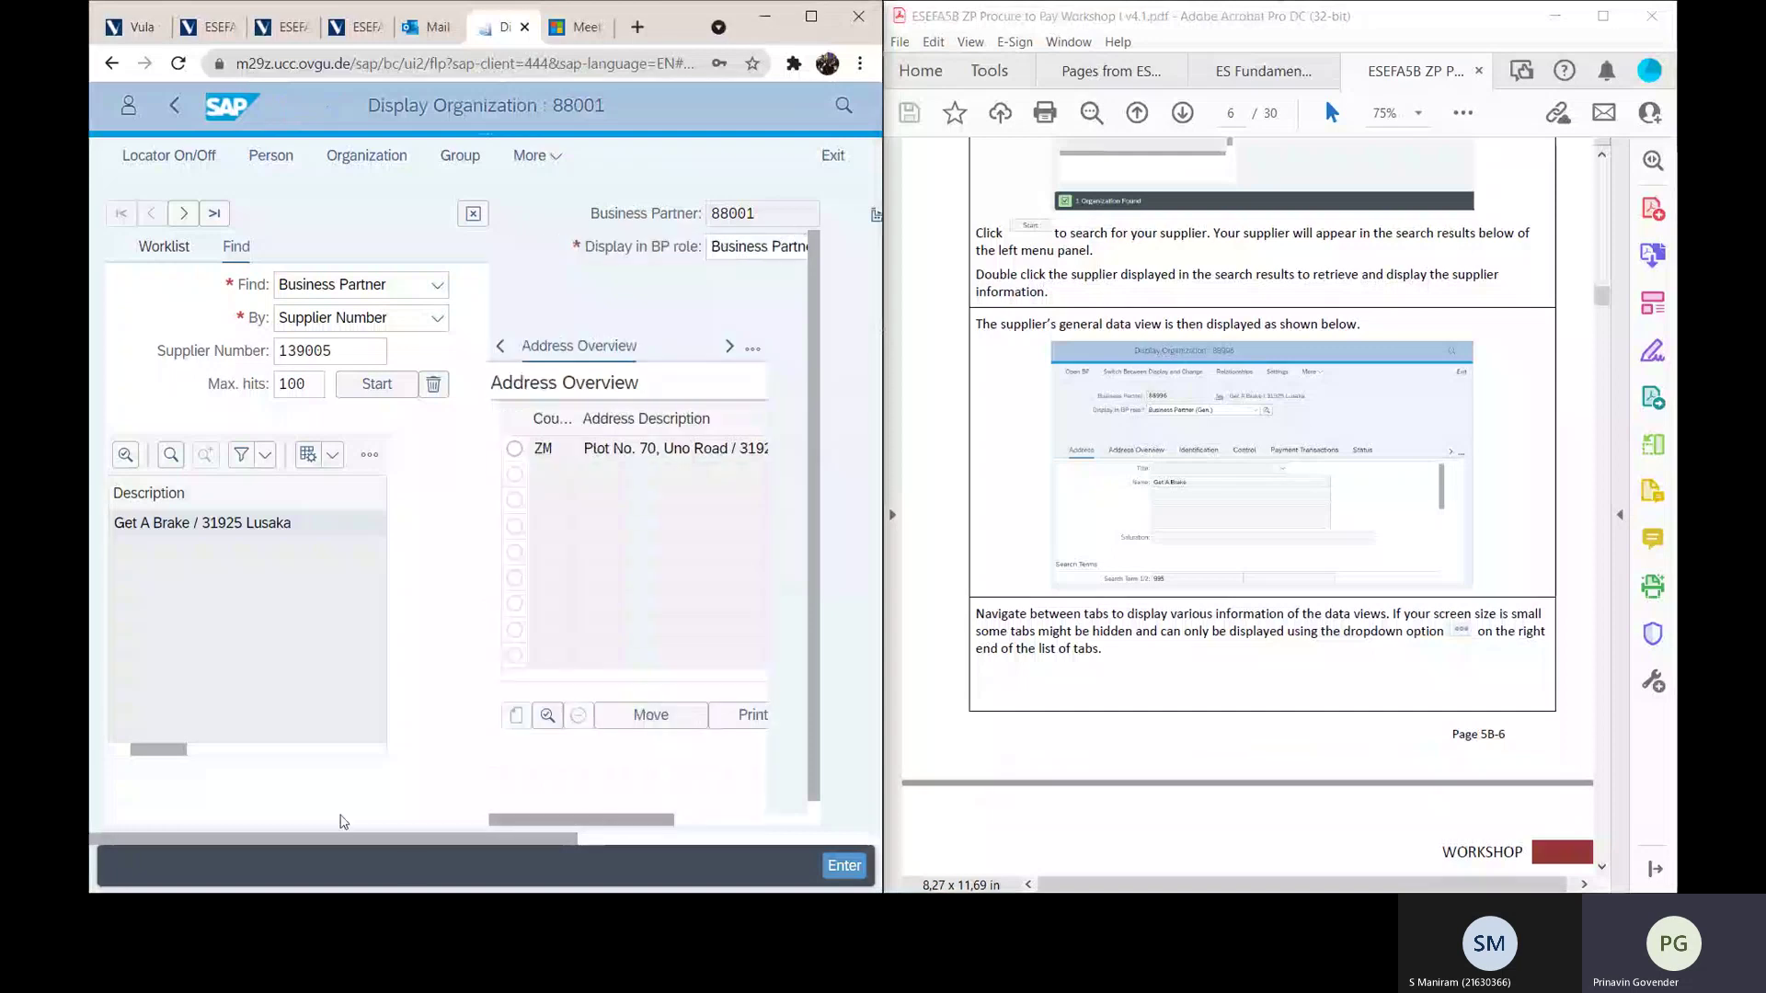
Step: Display Get A Brake's Status data and read the workshop's page 7 instructions for the Company code view
{"action": "left_click_drag", "start_coordinate": [581, 819], "coordinate": [715, 820]}
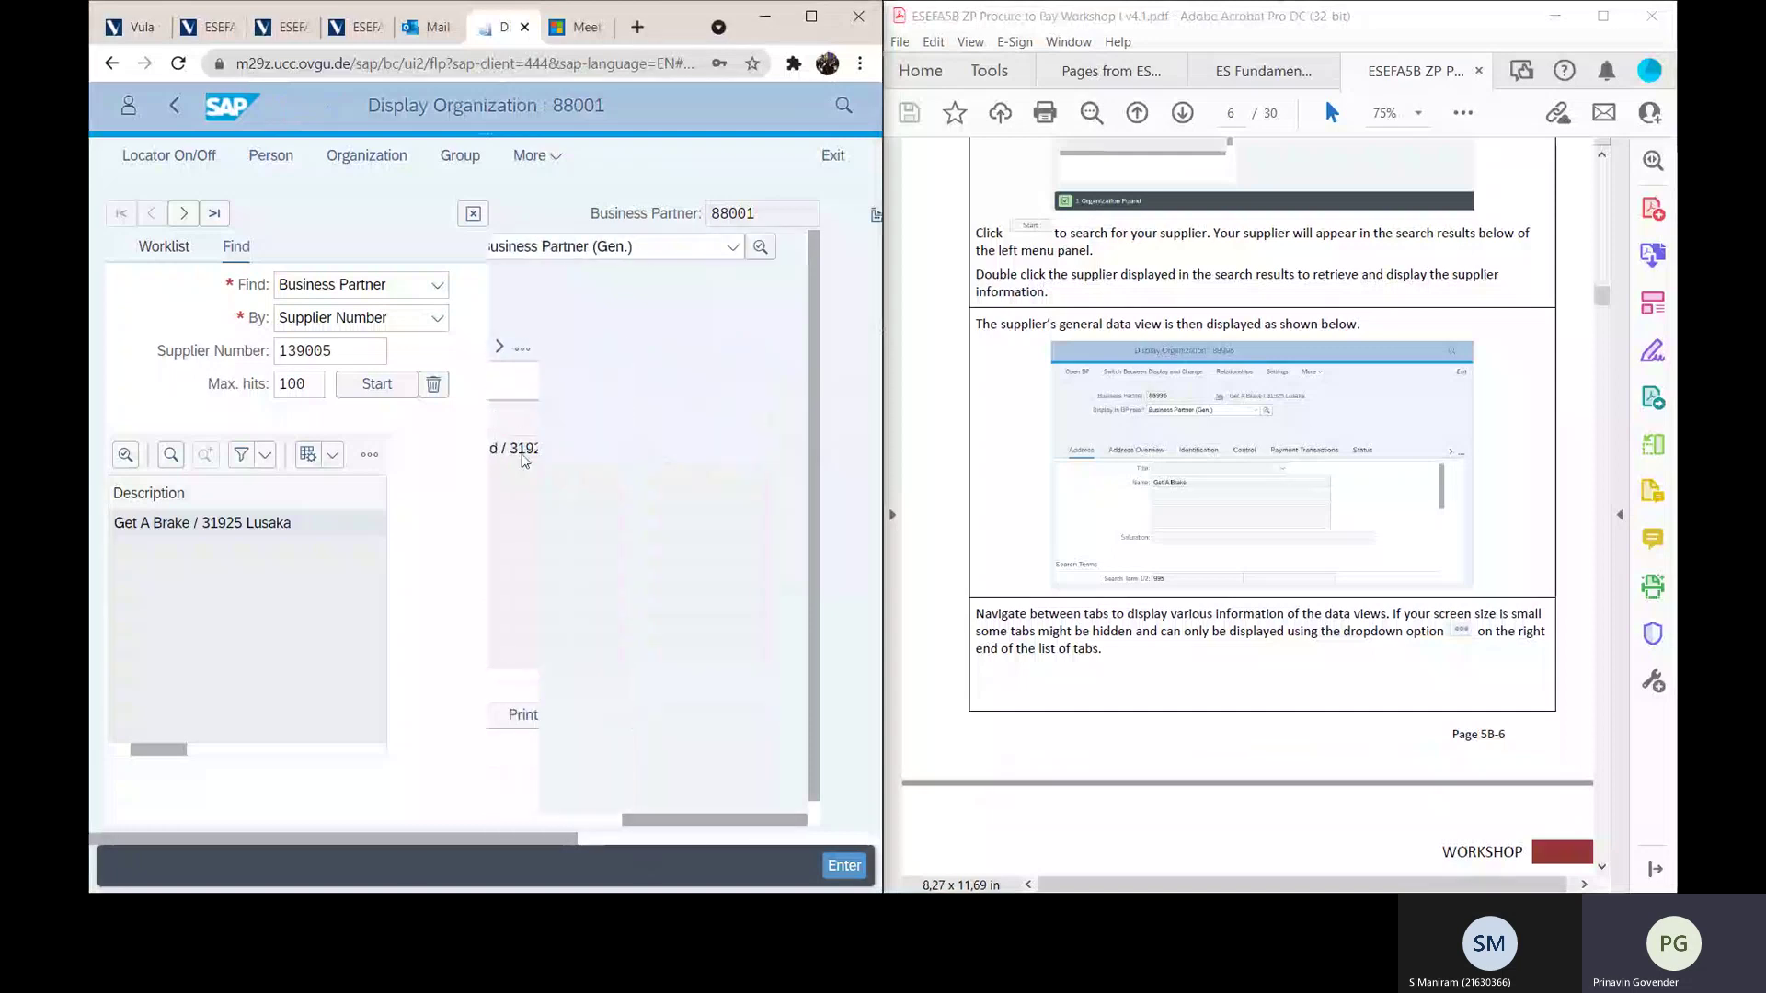
{"action": "left_click", "coordinate": [523, 353]}
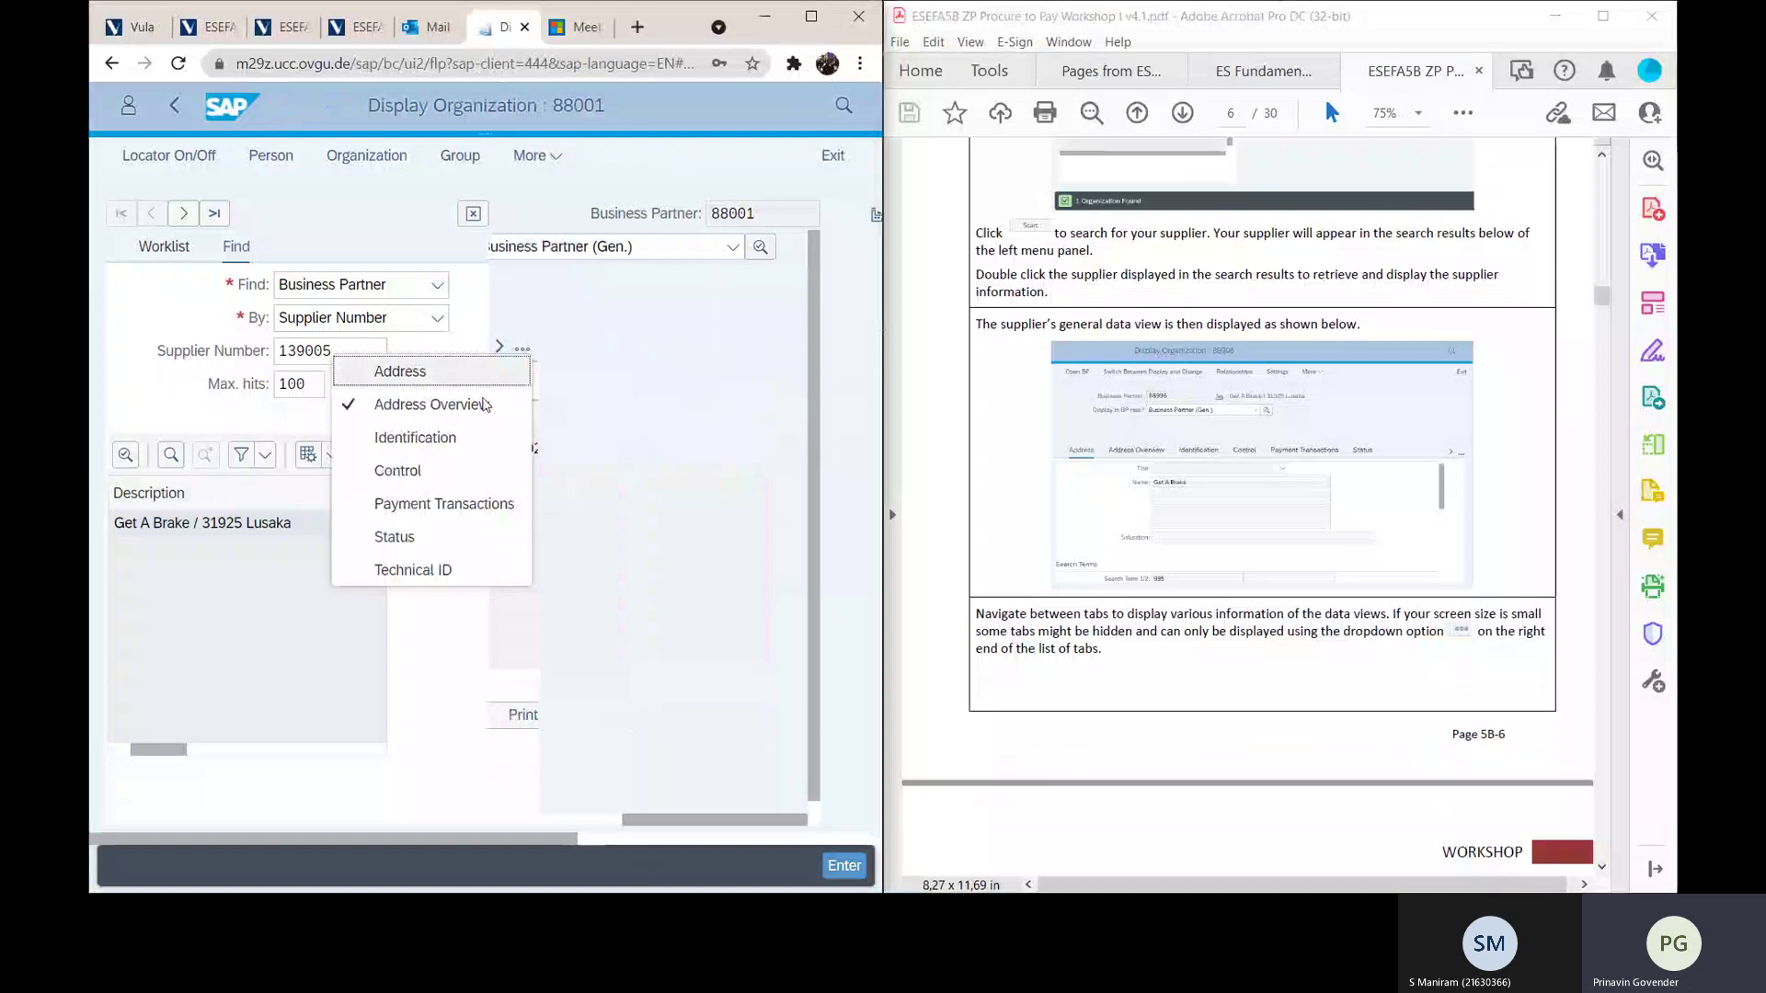
{"action": "left_click", "coordinate": [459, 536]}
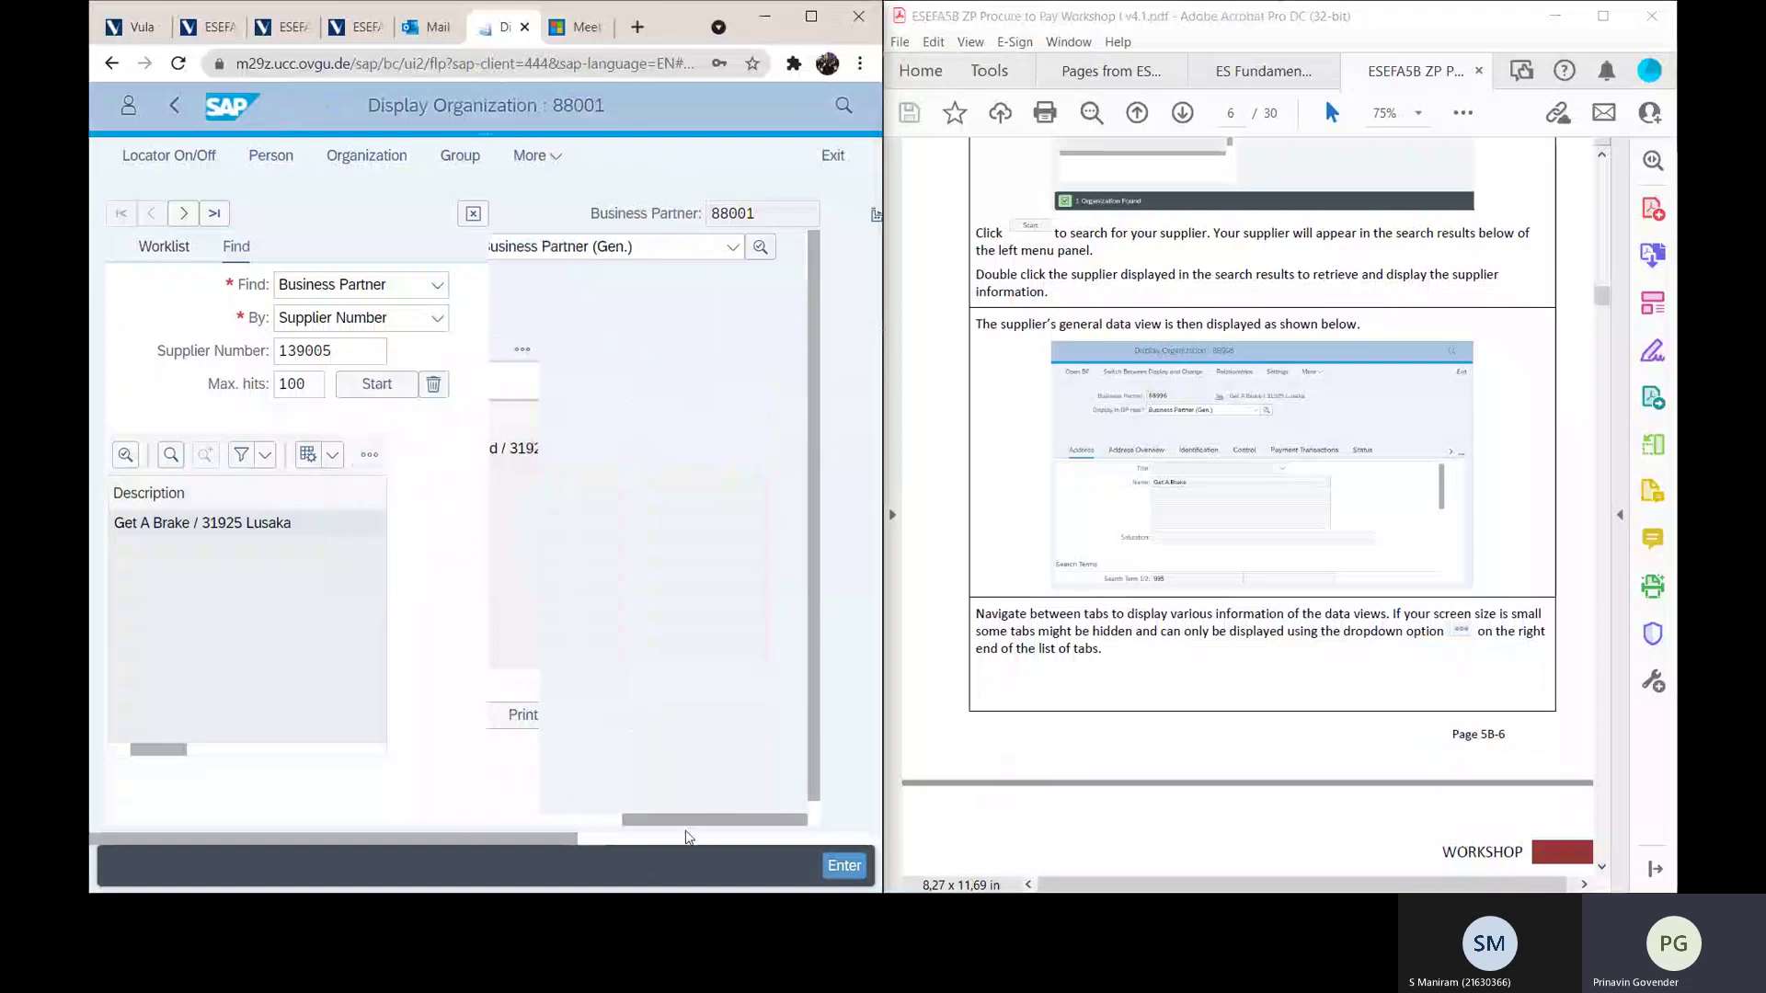
{"action": "left_click_drag", "start_coordinate": [685, 828], "coordinate": [584, 821]}
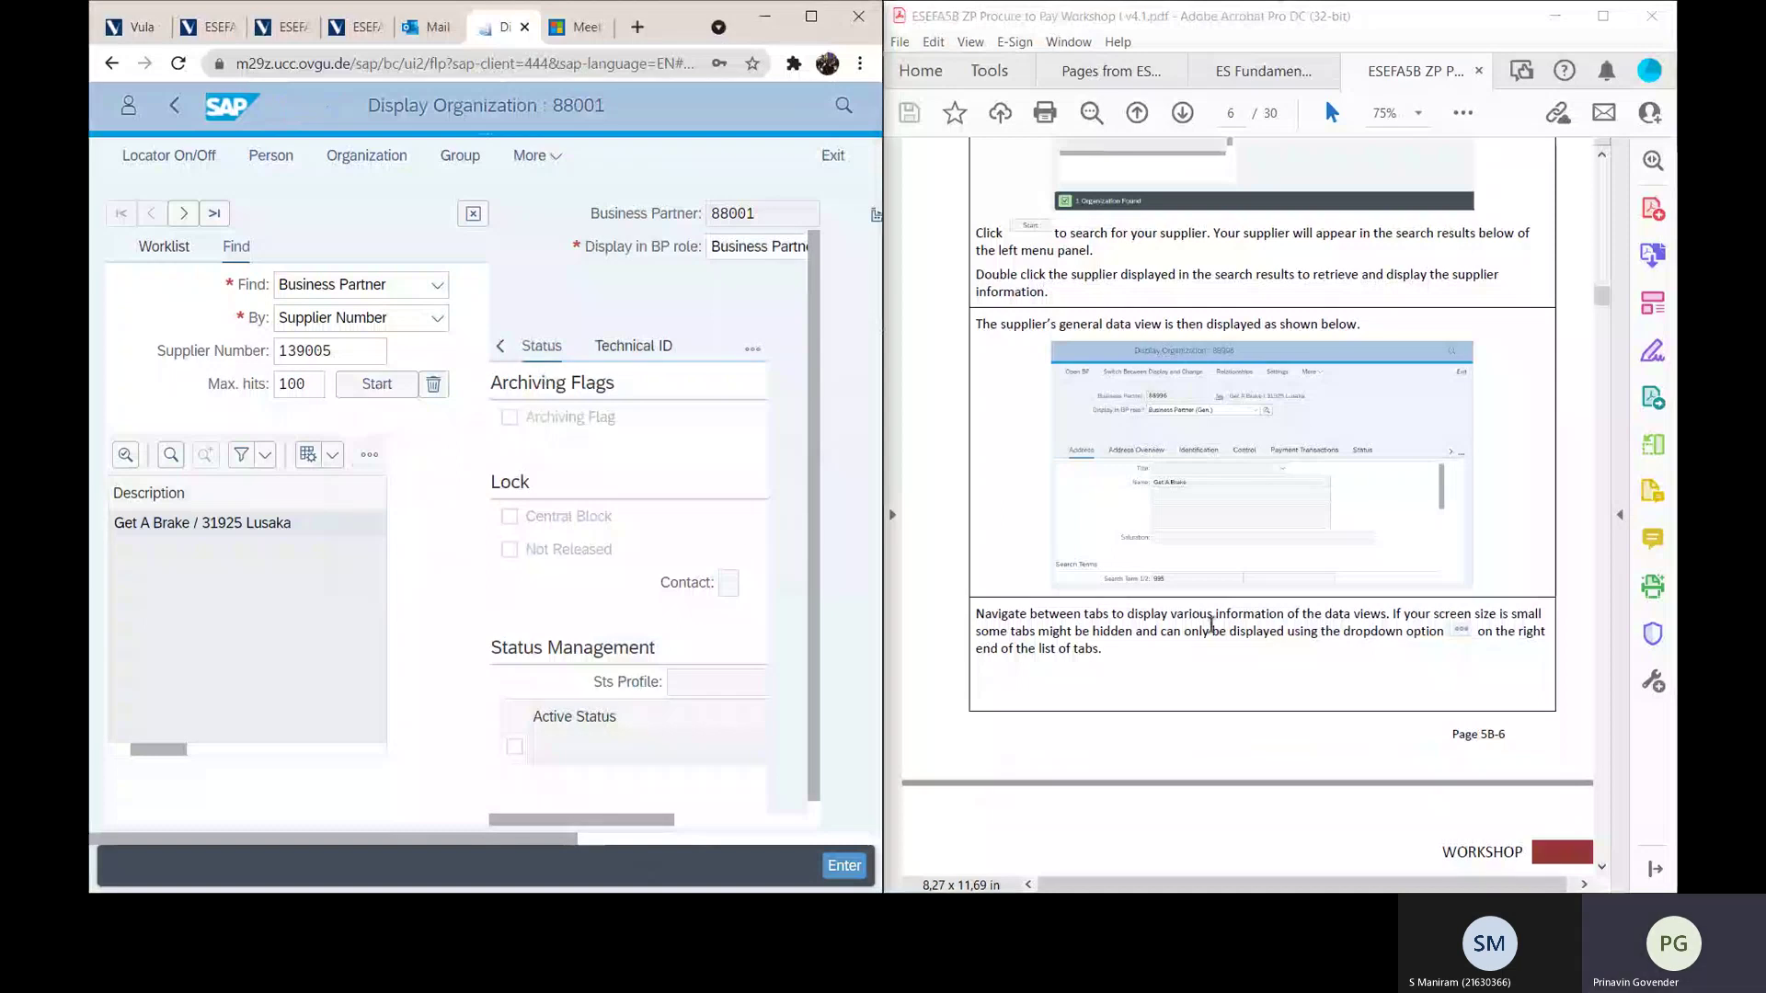
{"action": "scroll", "coordinate": [1211, 626], "scroll_direction": "down", "scroll_amount": 3}
{"action": "scroll", "coordinate": [1211, 628], "scroll_direction": "down", "scroll_amount": 3}
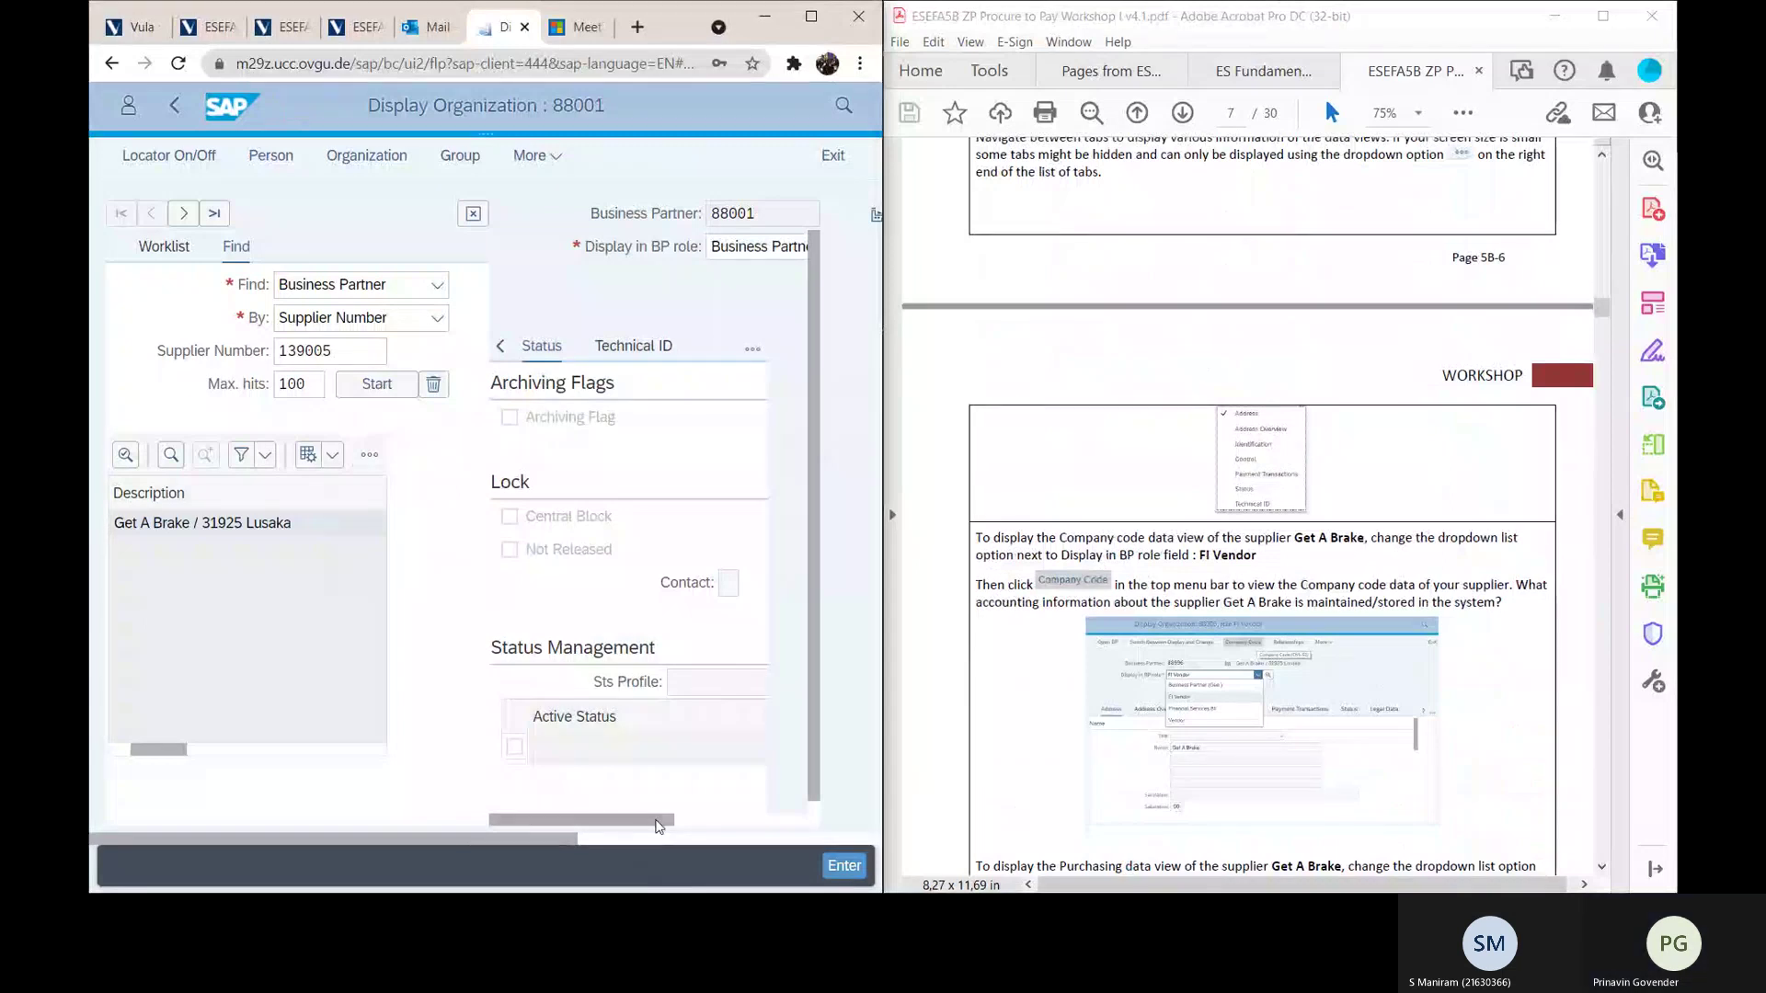
Step: Switch the BP role in which Get A Brake is displayed to FI Vendor
{"action": "left_click_drag", "start_coordinate": [658, 826], "coordinate": [695, 825]}
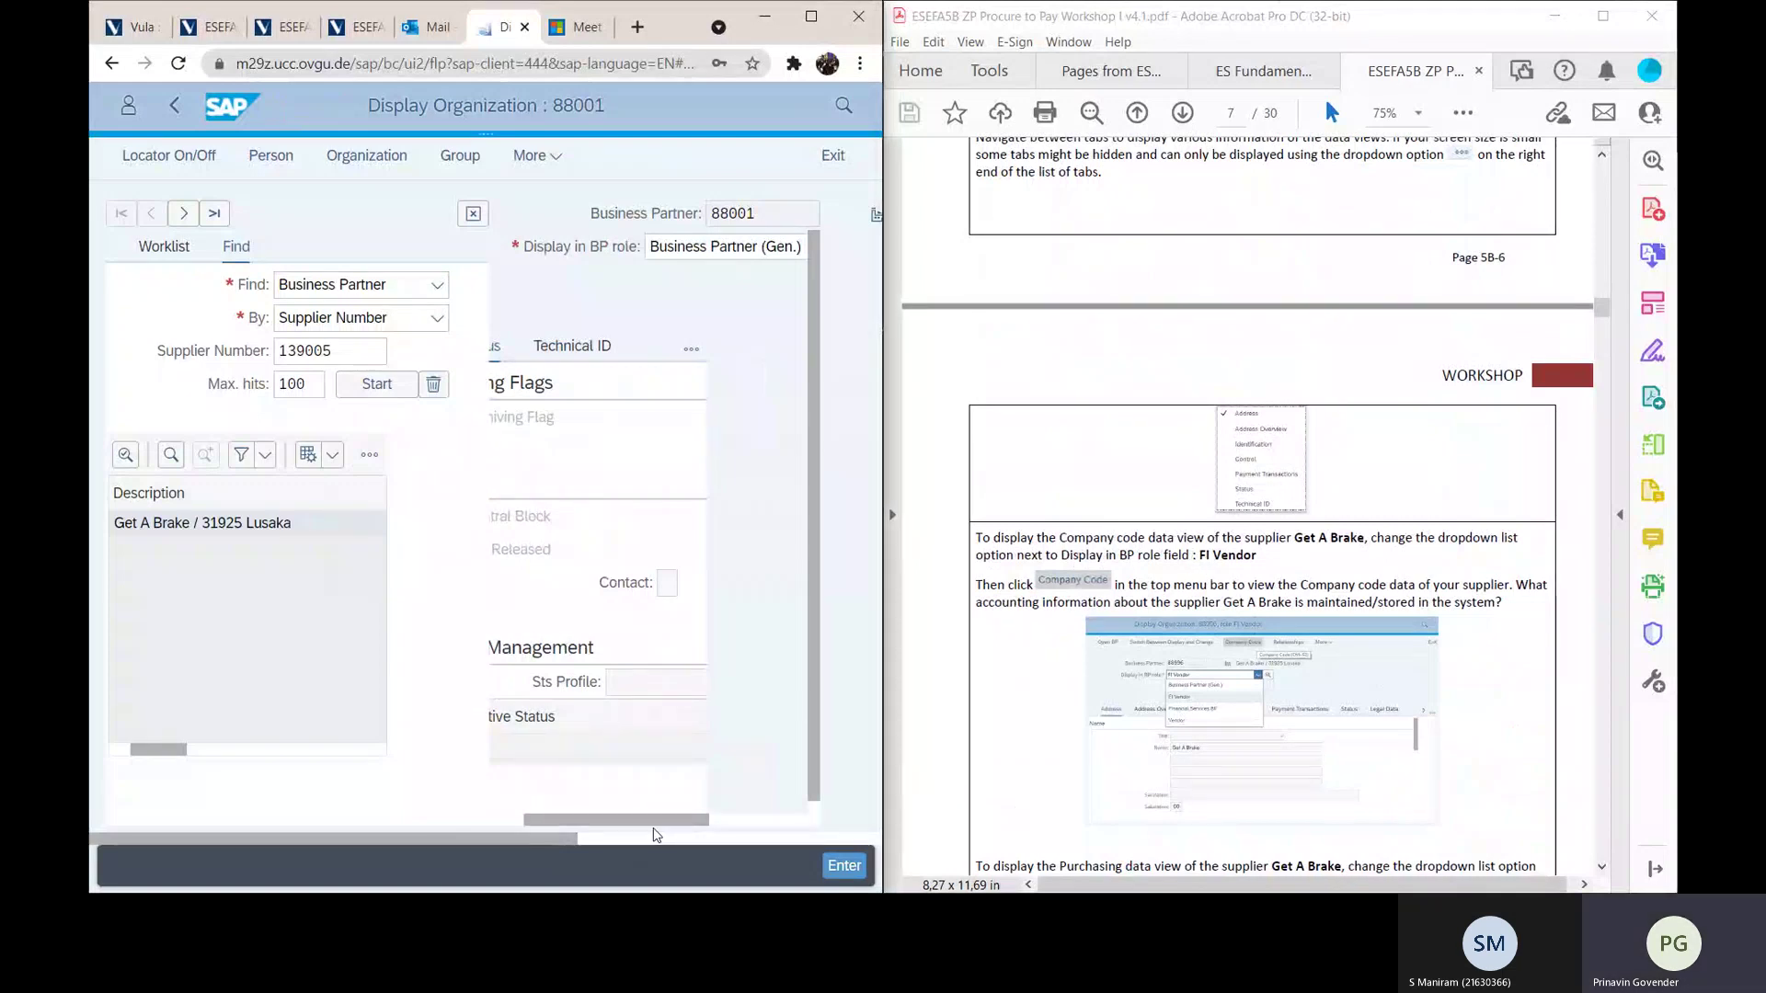
{"action": "left_click_drag", "start_coordinate": [655, 826], "coordinate": [739, 826]}
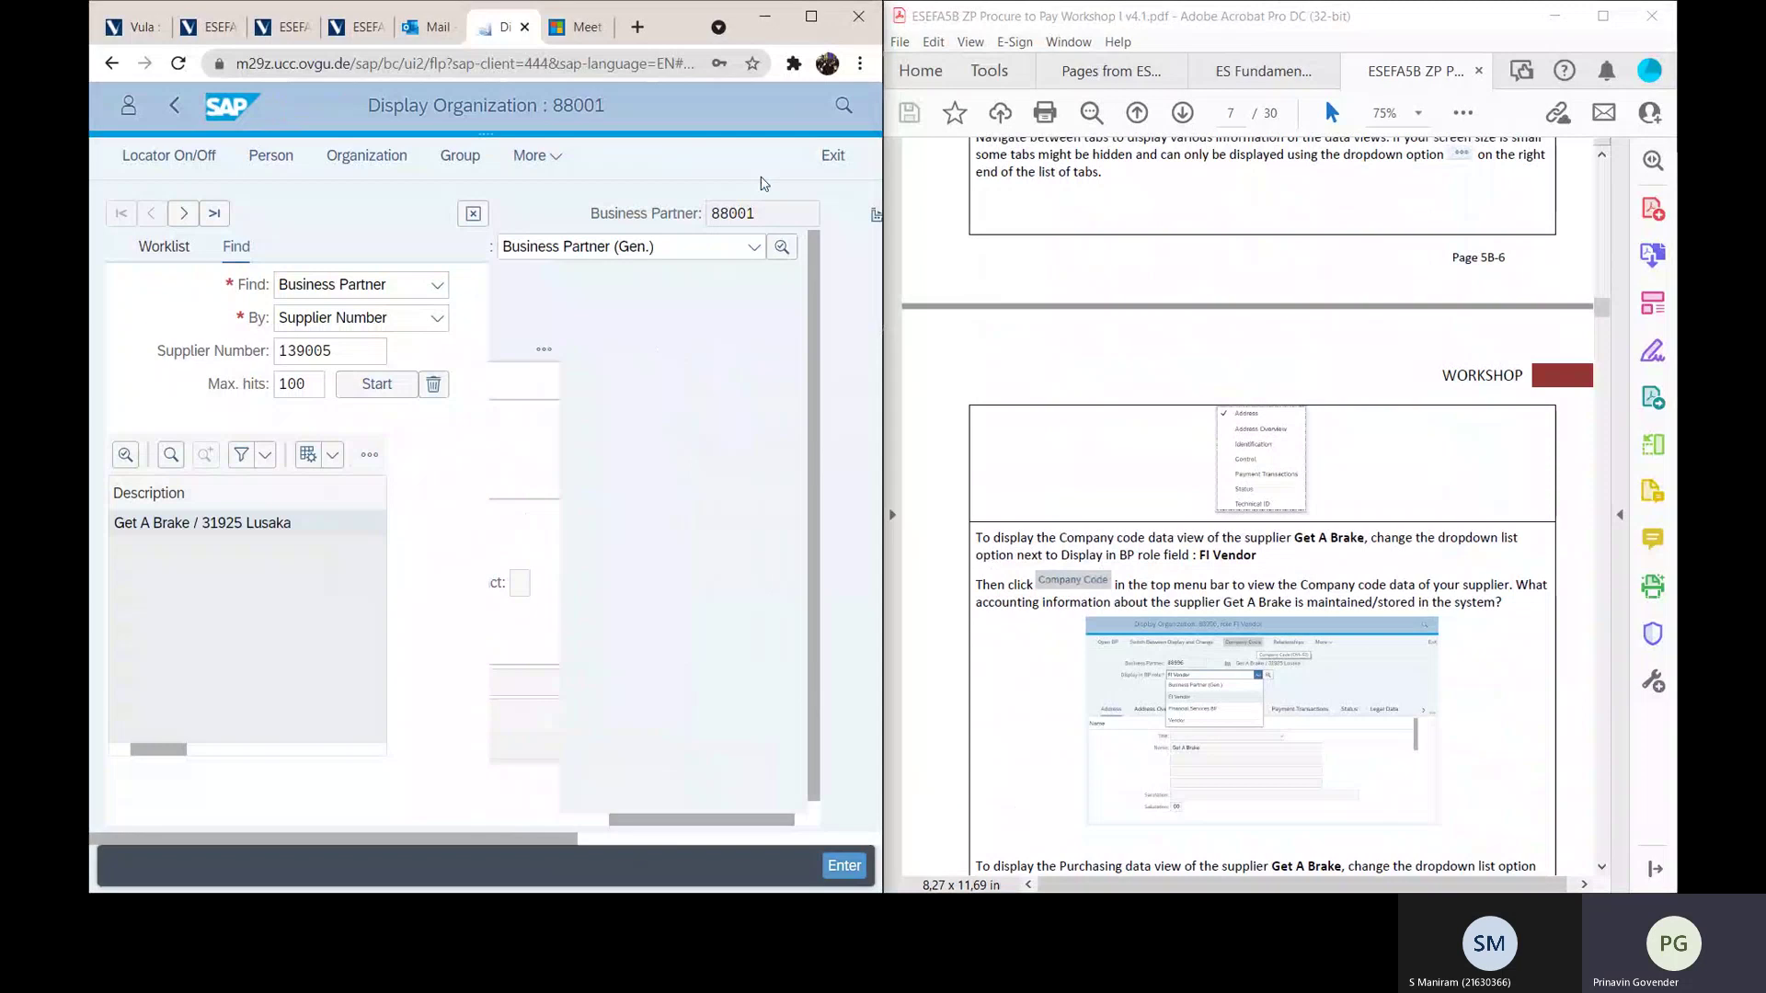
{"action": "left_click", "coordinate": [754, 248]}
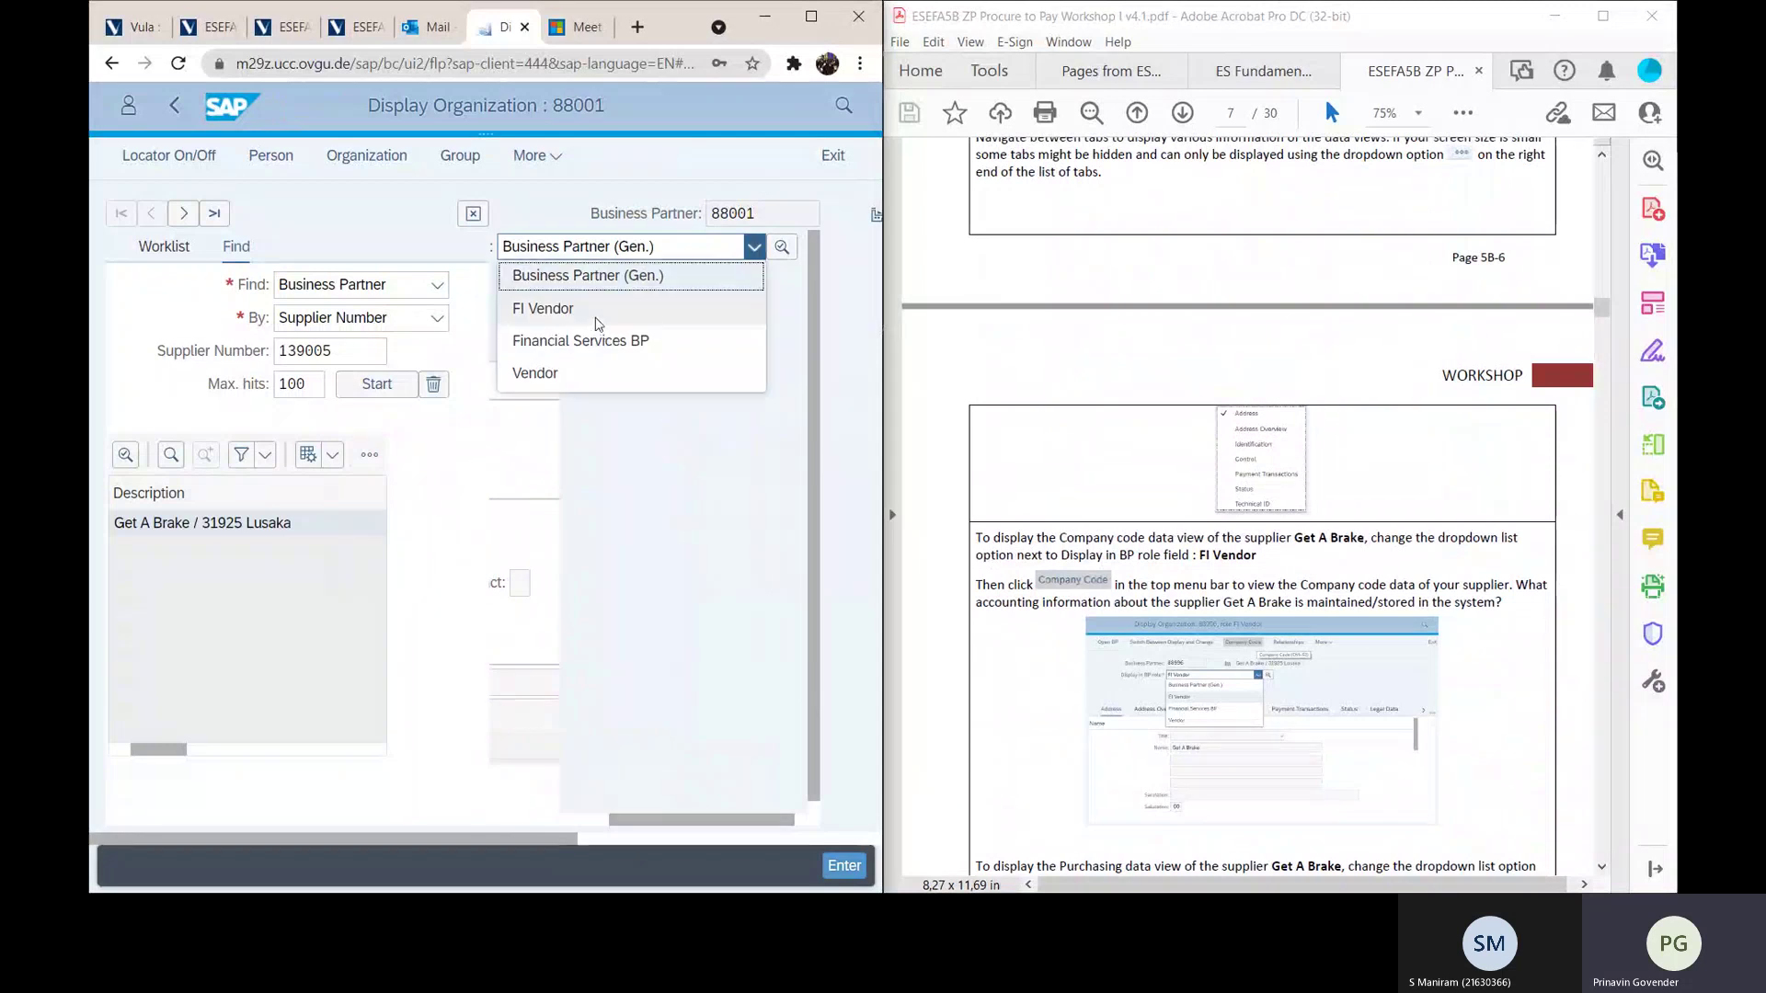
{"action": "left_click", "coordinate": [552, 302]}
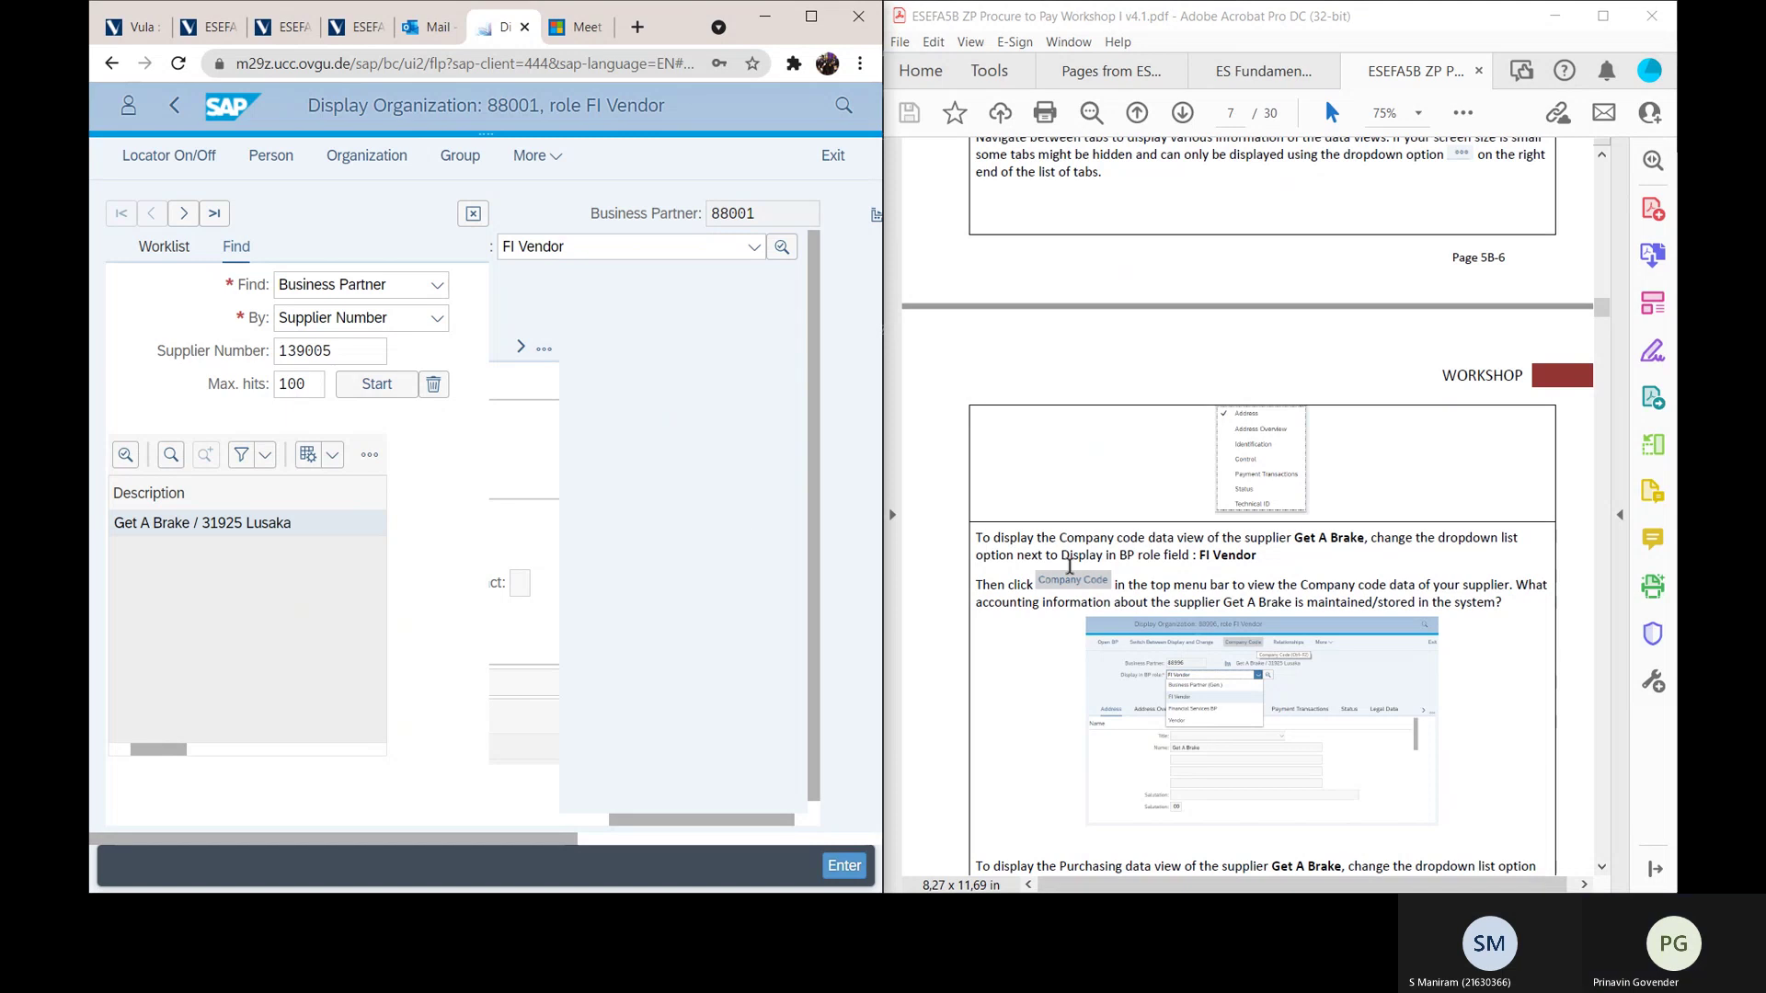
Step: Read the workshop's Purchasing view instructions on page 7 and the ZP 1 supplier master questions on page 8
{"action": "scroll", "coordinate": [1069, 566], "scroll_direction": "down", "scroll_amount": 6}
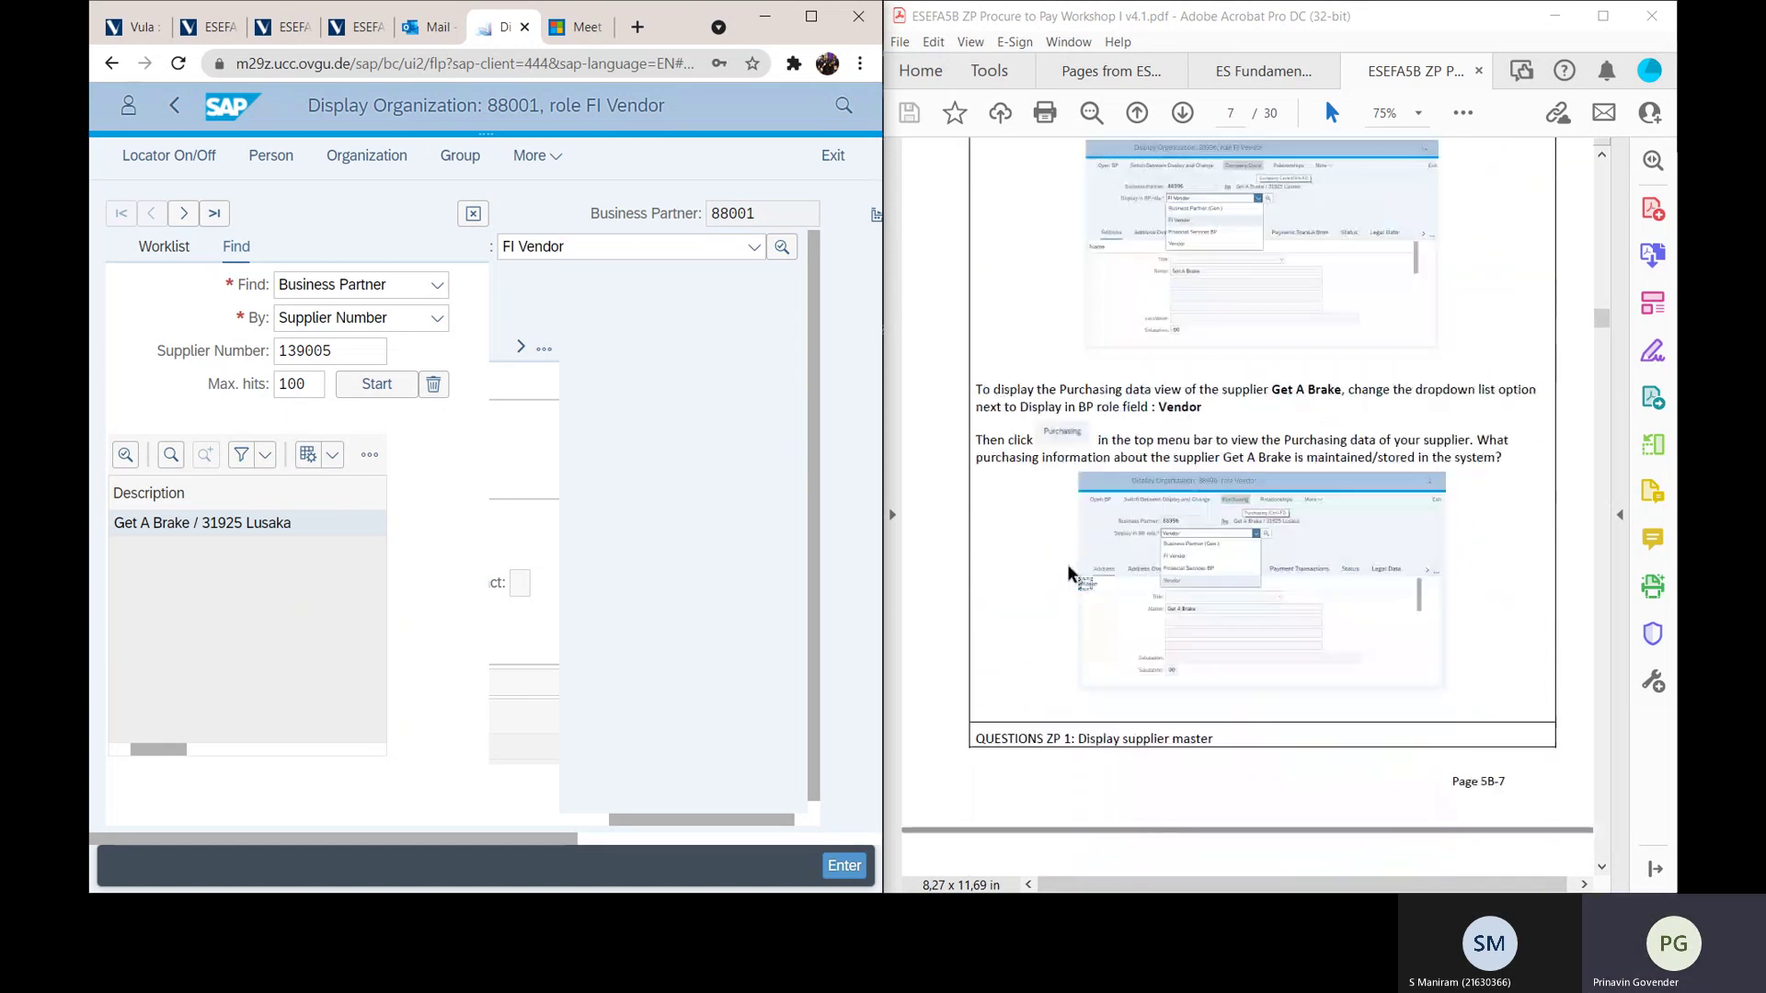
{"action": "scroll", "coordinate": [1069, 572], "scroll_direction": "down", "scroll_amount": 3}
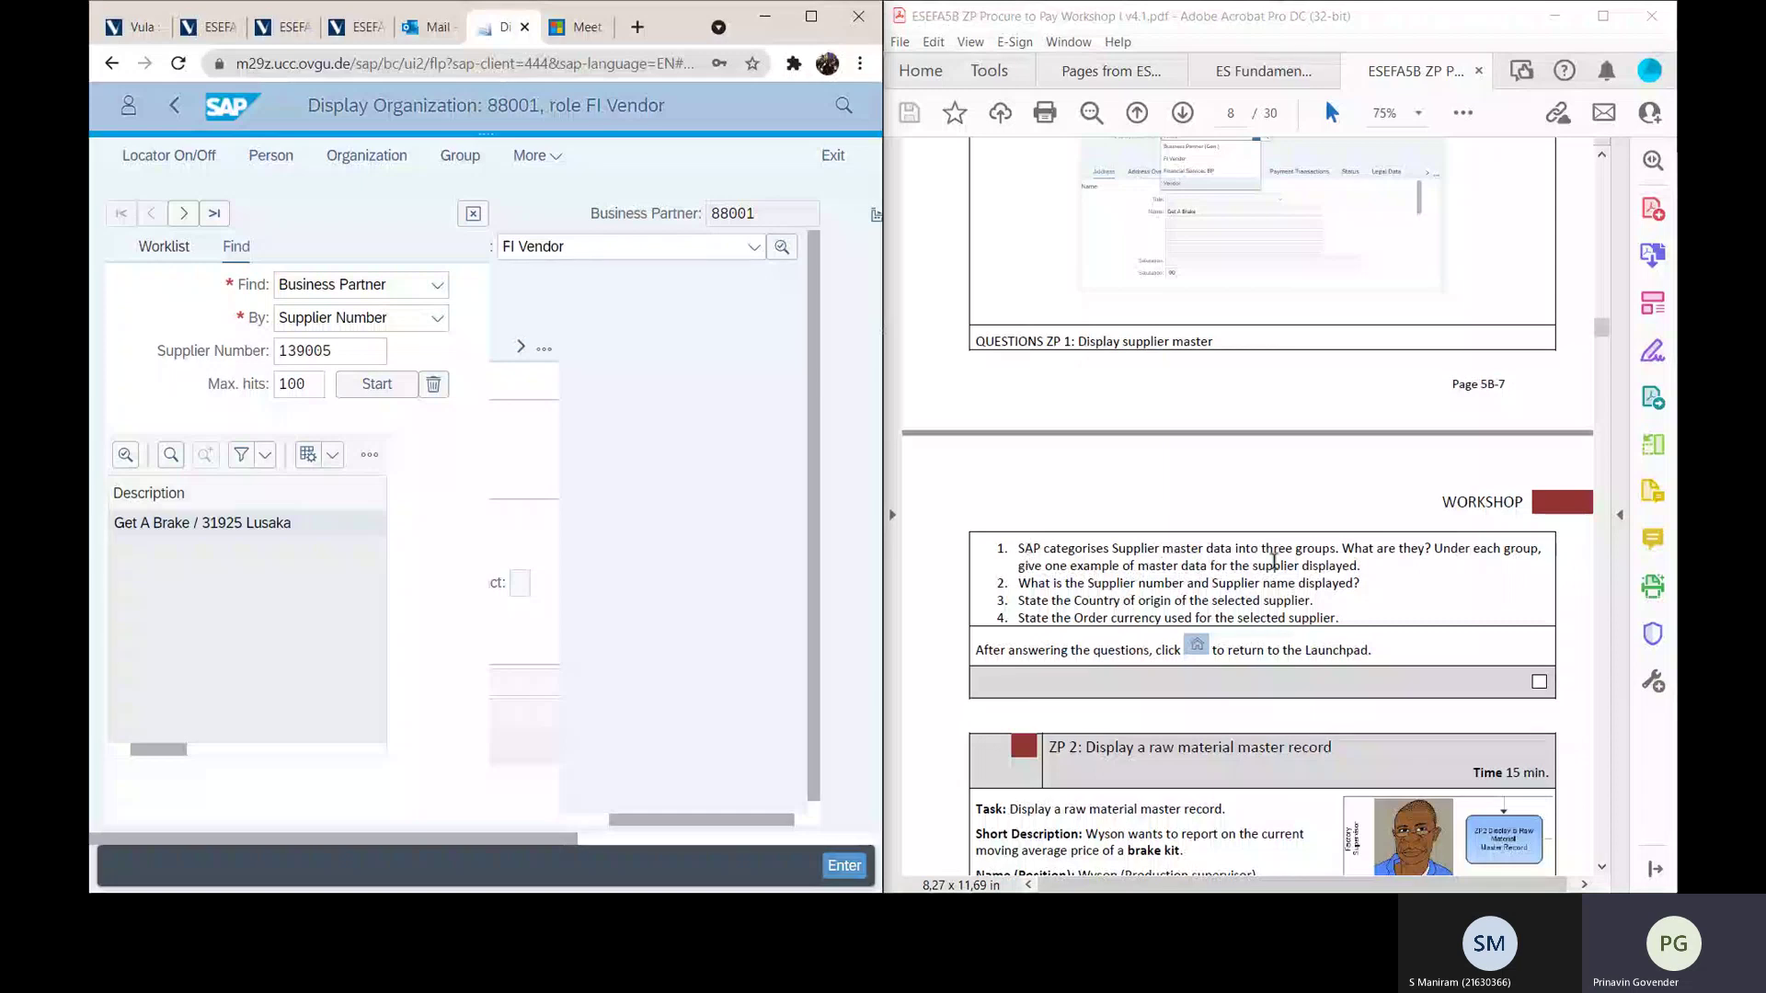
{"action": "scroll", "coordinate": [1317, 557], "scroll_direction": "down", "scroll_amount": 2}
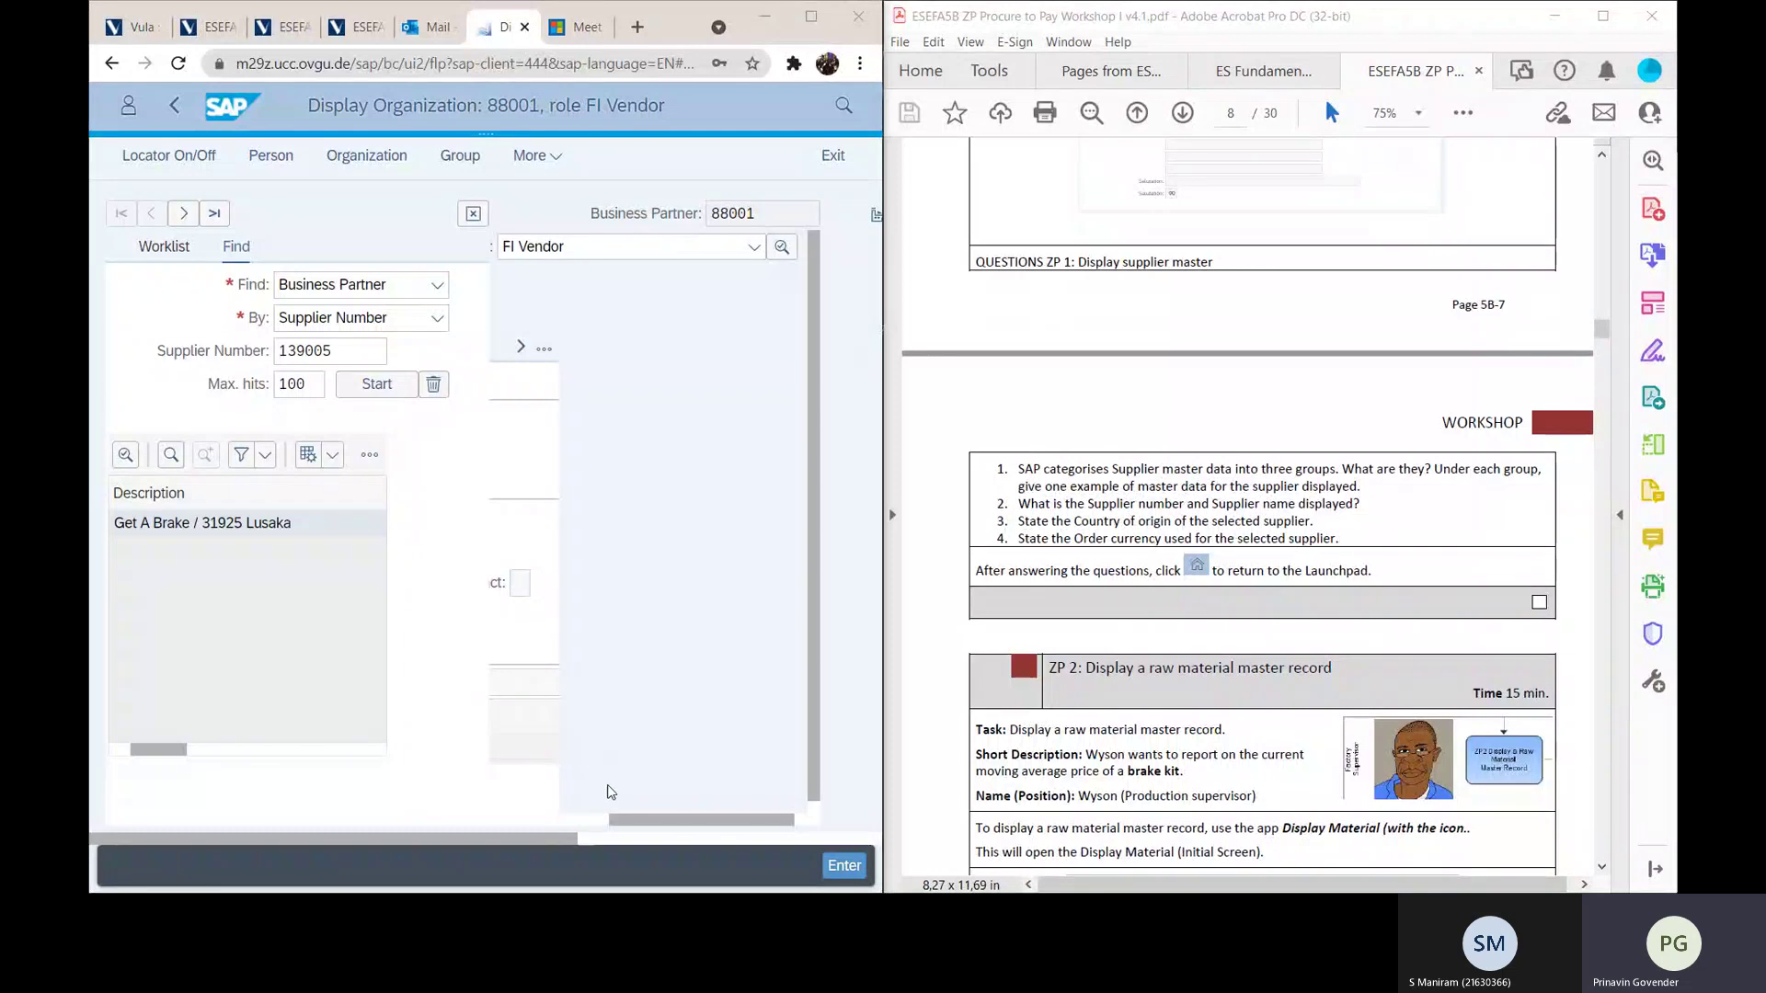
Step: Switch the displayed BP role back to Business Partner (Gen.) and show Get A Brake's Address data
{"action": "left_click", "coordinate": [670, 246]}
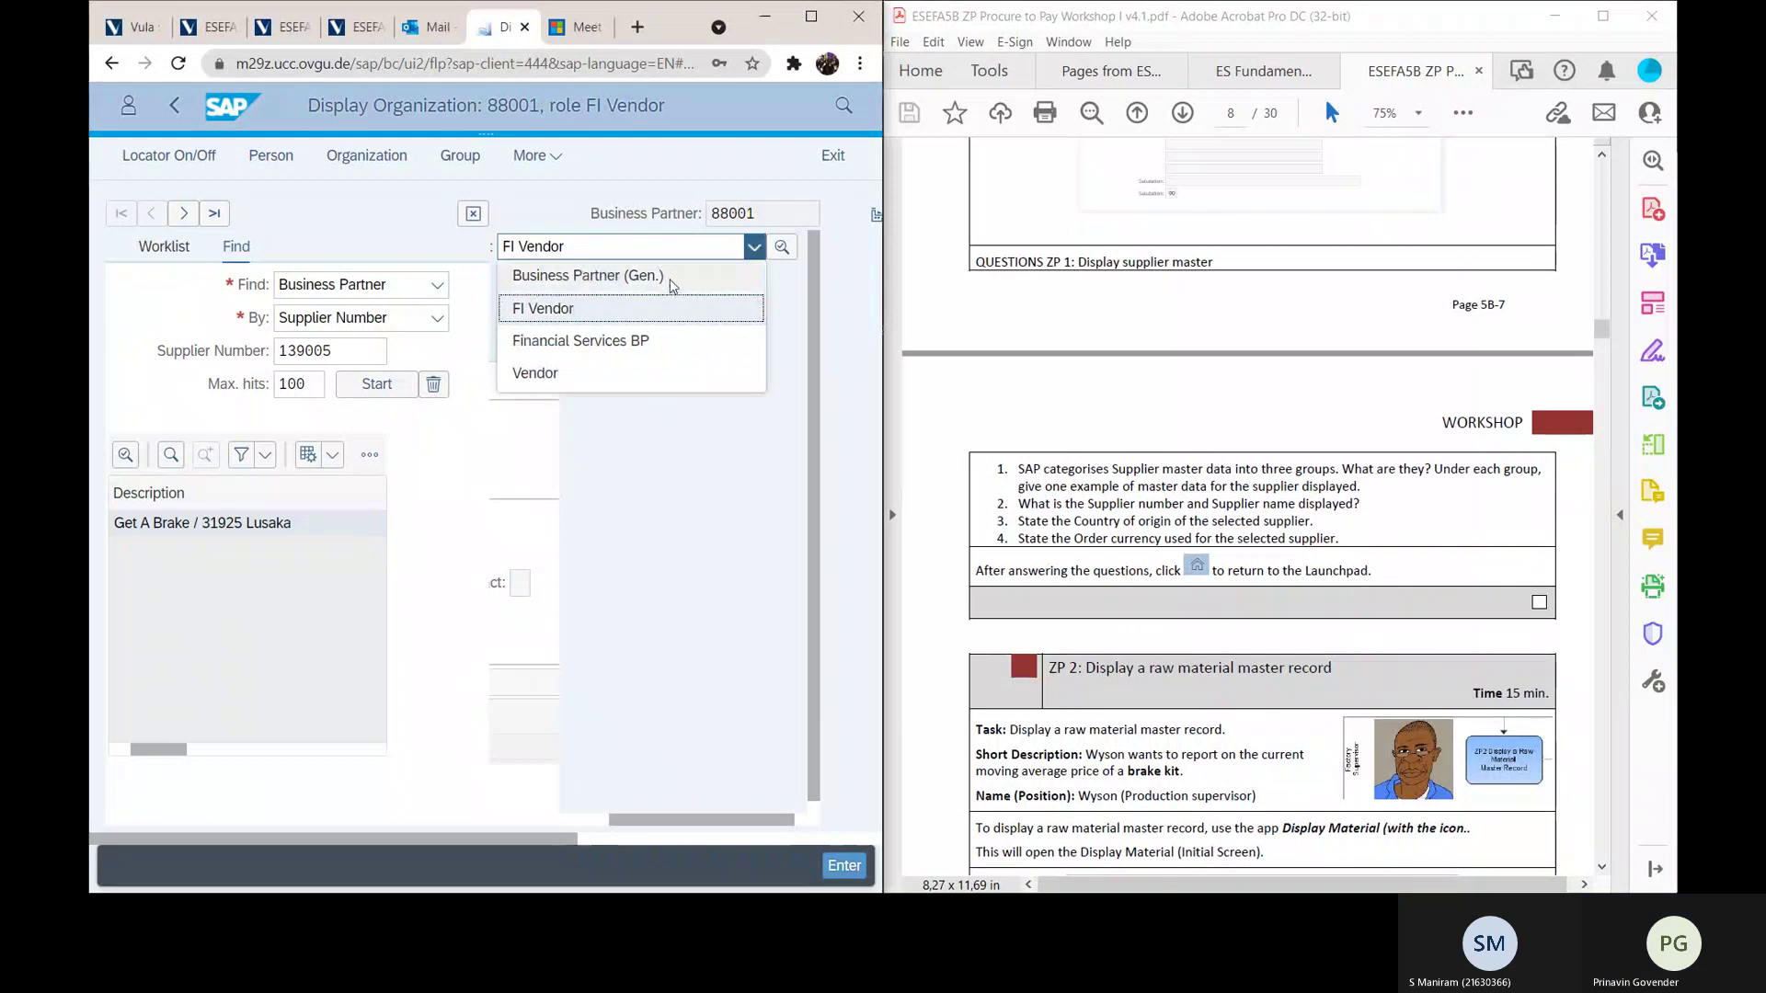
{"action": "left_click", "coordinate": [672, 279]}
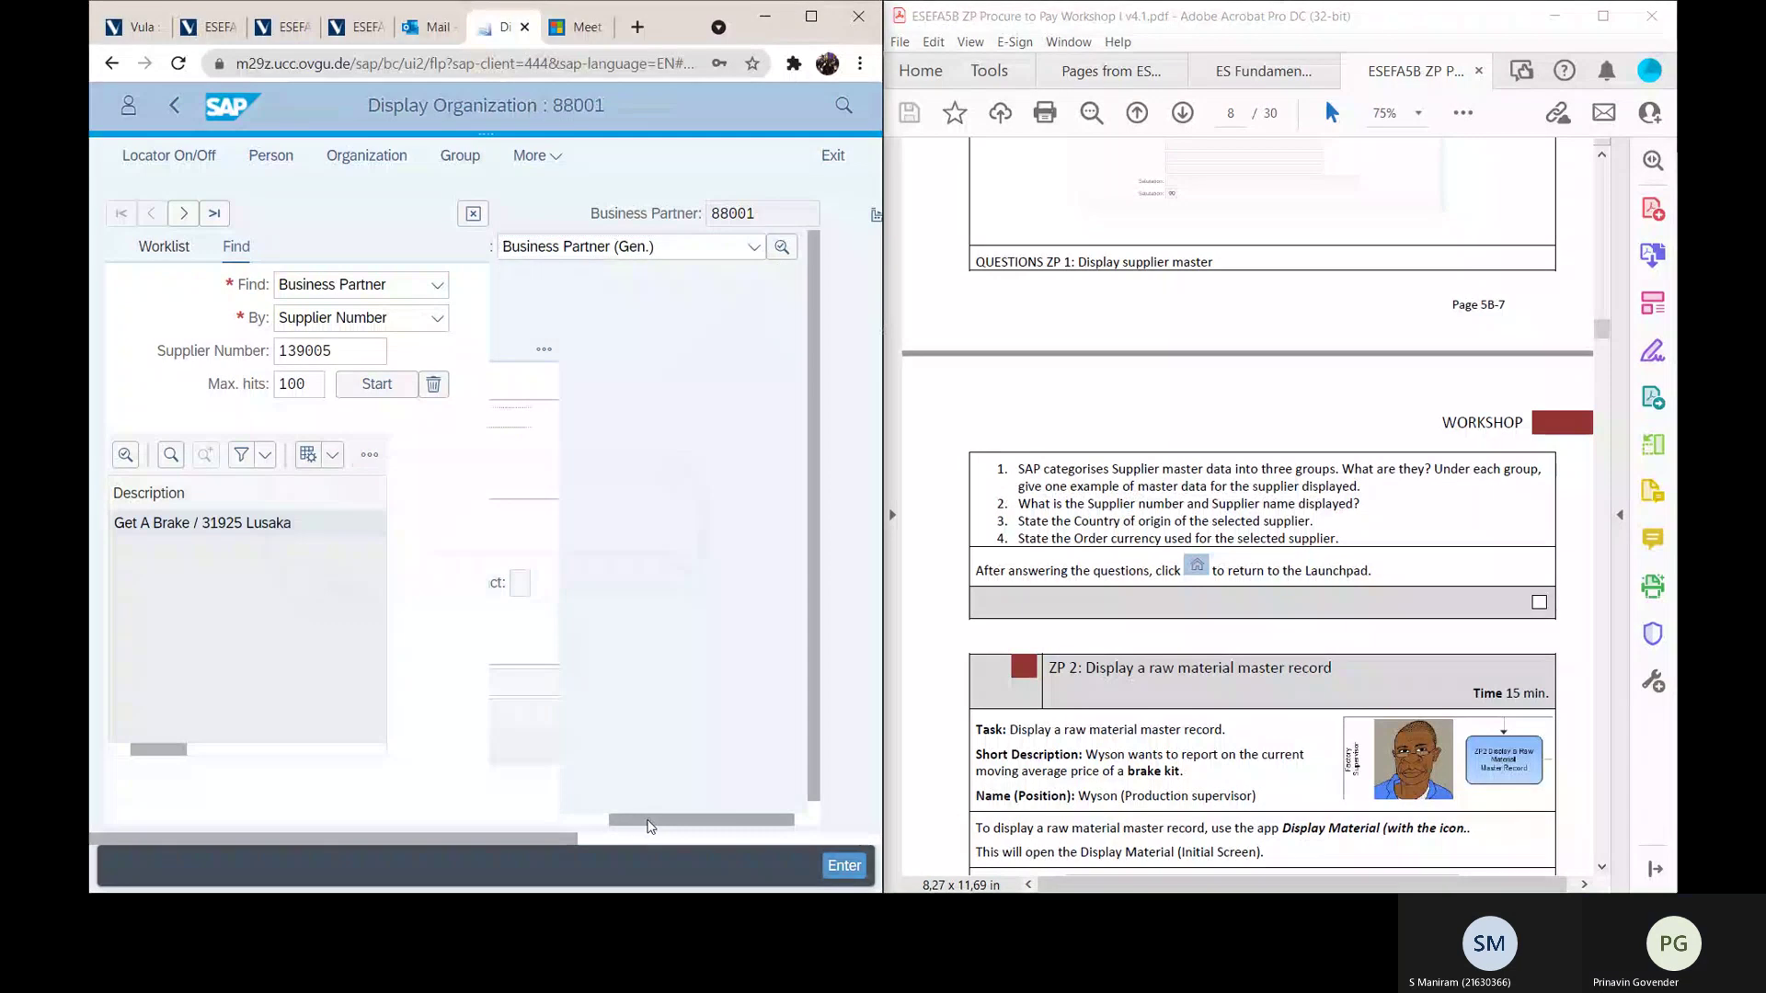
{"action": "left_click", "coordinate": [753, 349]}
{"action": "left_click", "coordinate": [660, 378]}
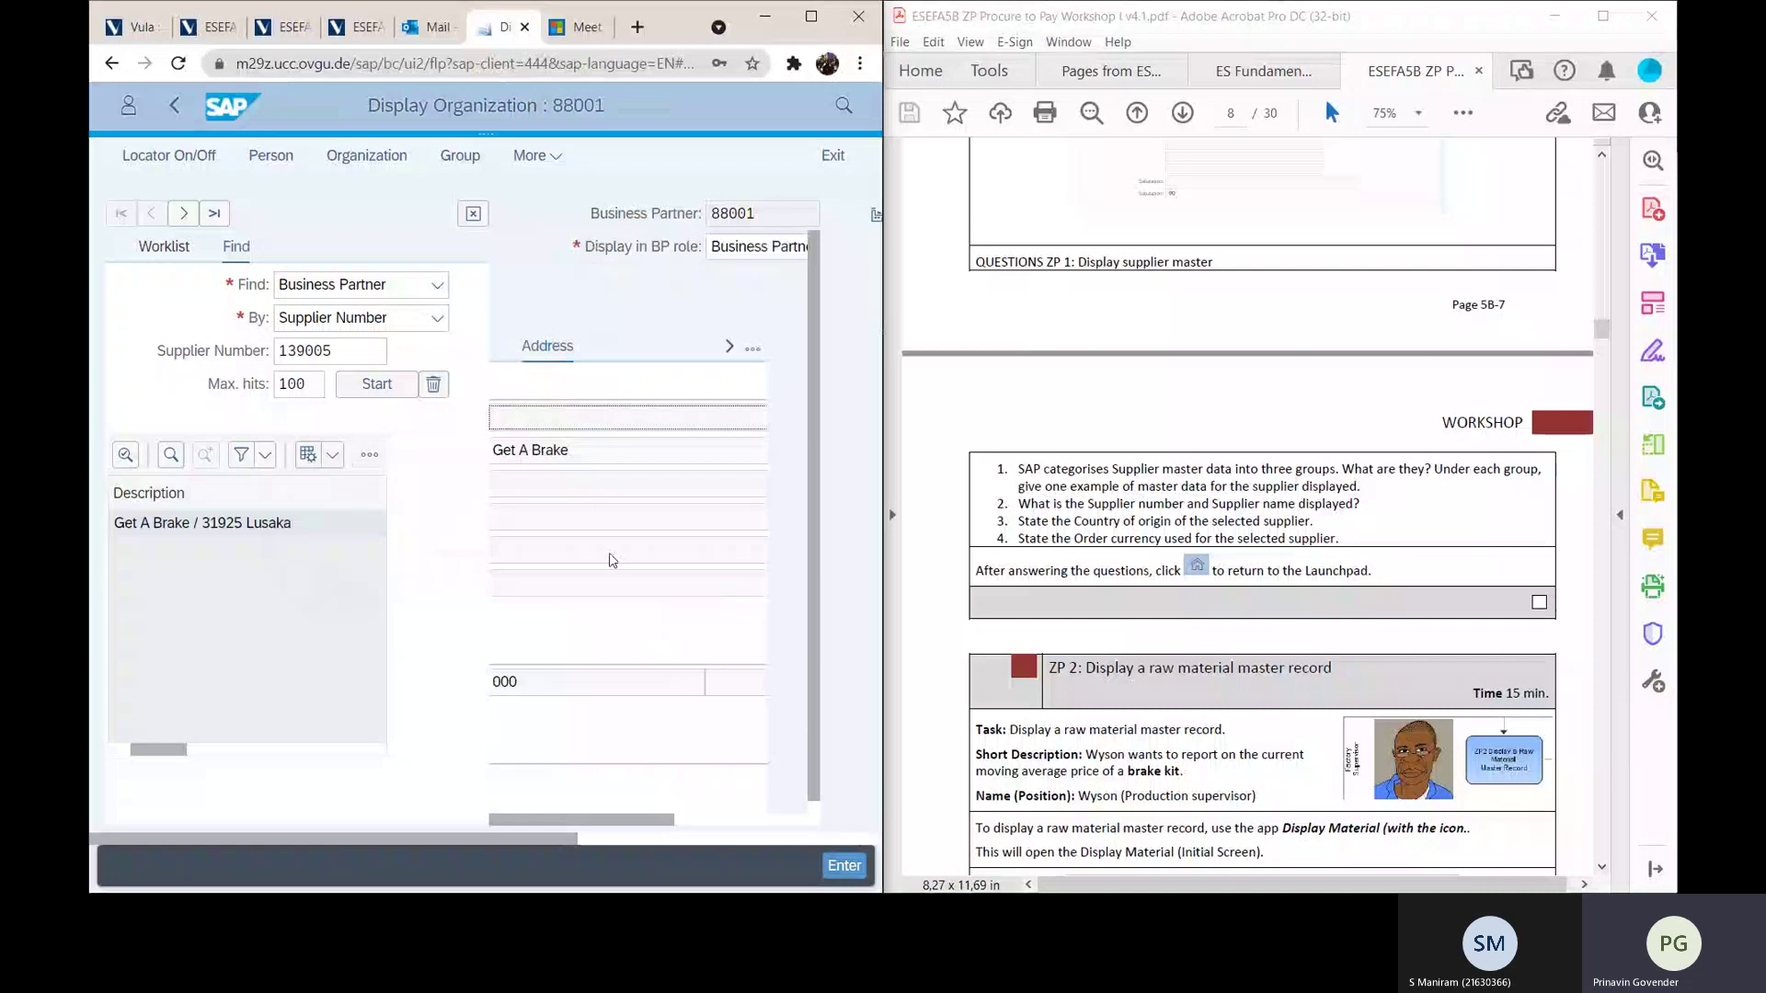
Step: Bring the Address field labels into view and widen the browser window beside the workshop PDF
{"action": "left_click", "coordinate": [565, 822]}
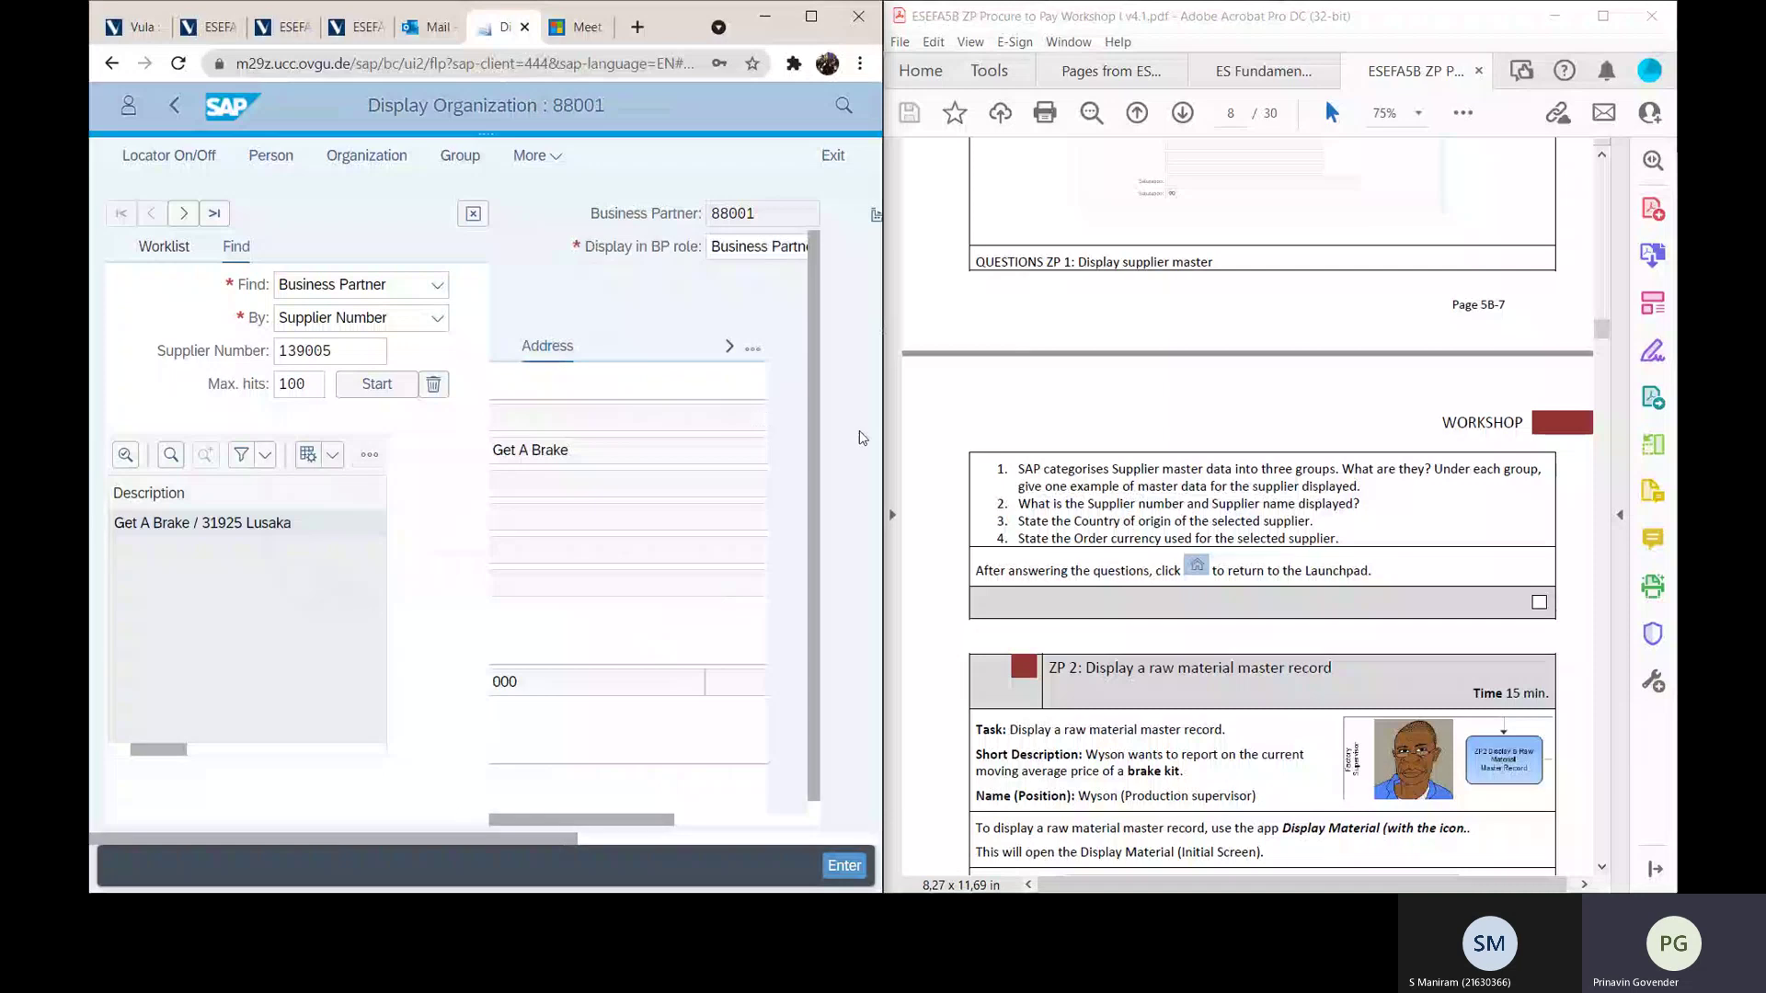
{"action": "scroll", "coordinate": [821, 506], "scroll_direction": "down", "scroll_amount": 1}
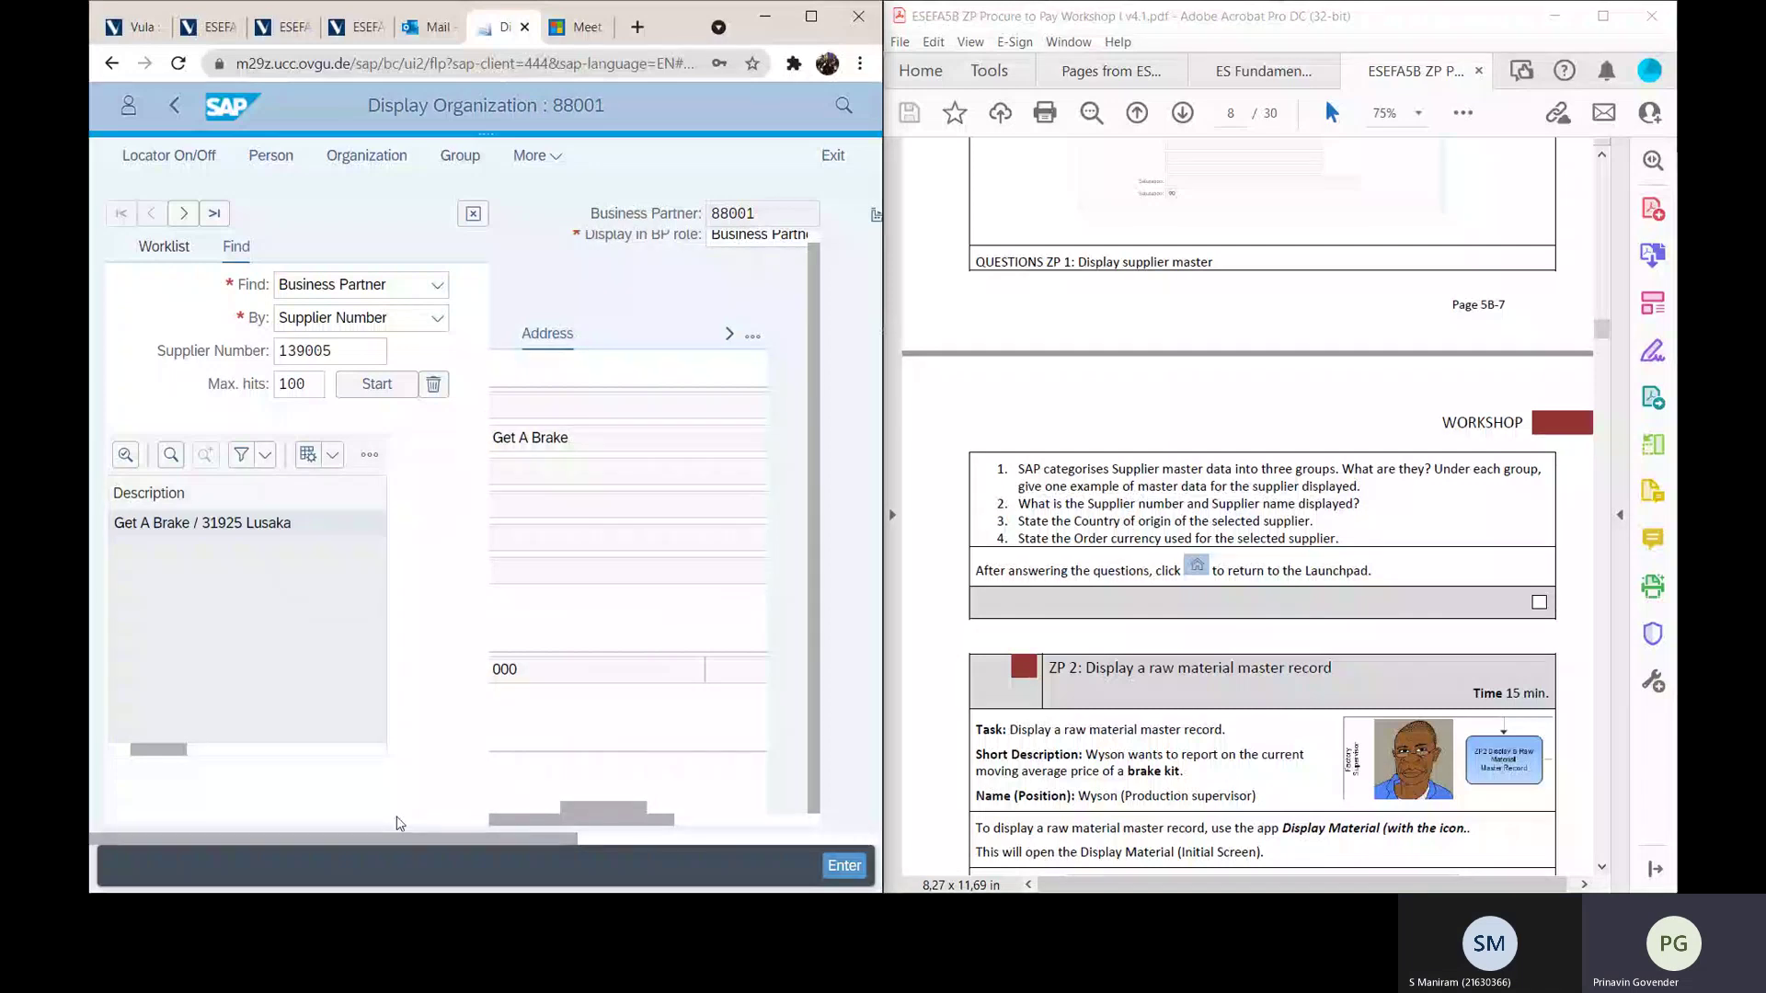
{"action": "left_click_drag", "start_coordinate": [603, 809], "coordinate": [398, 823]}
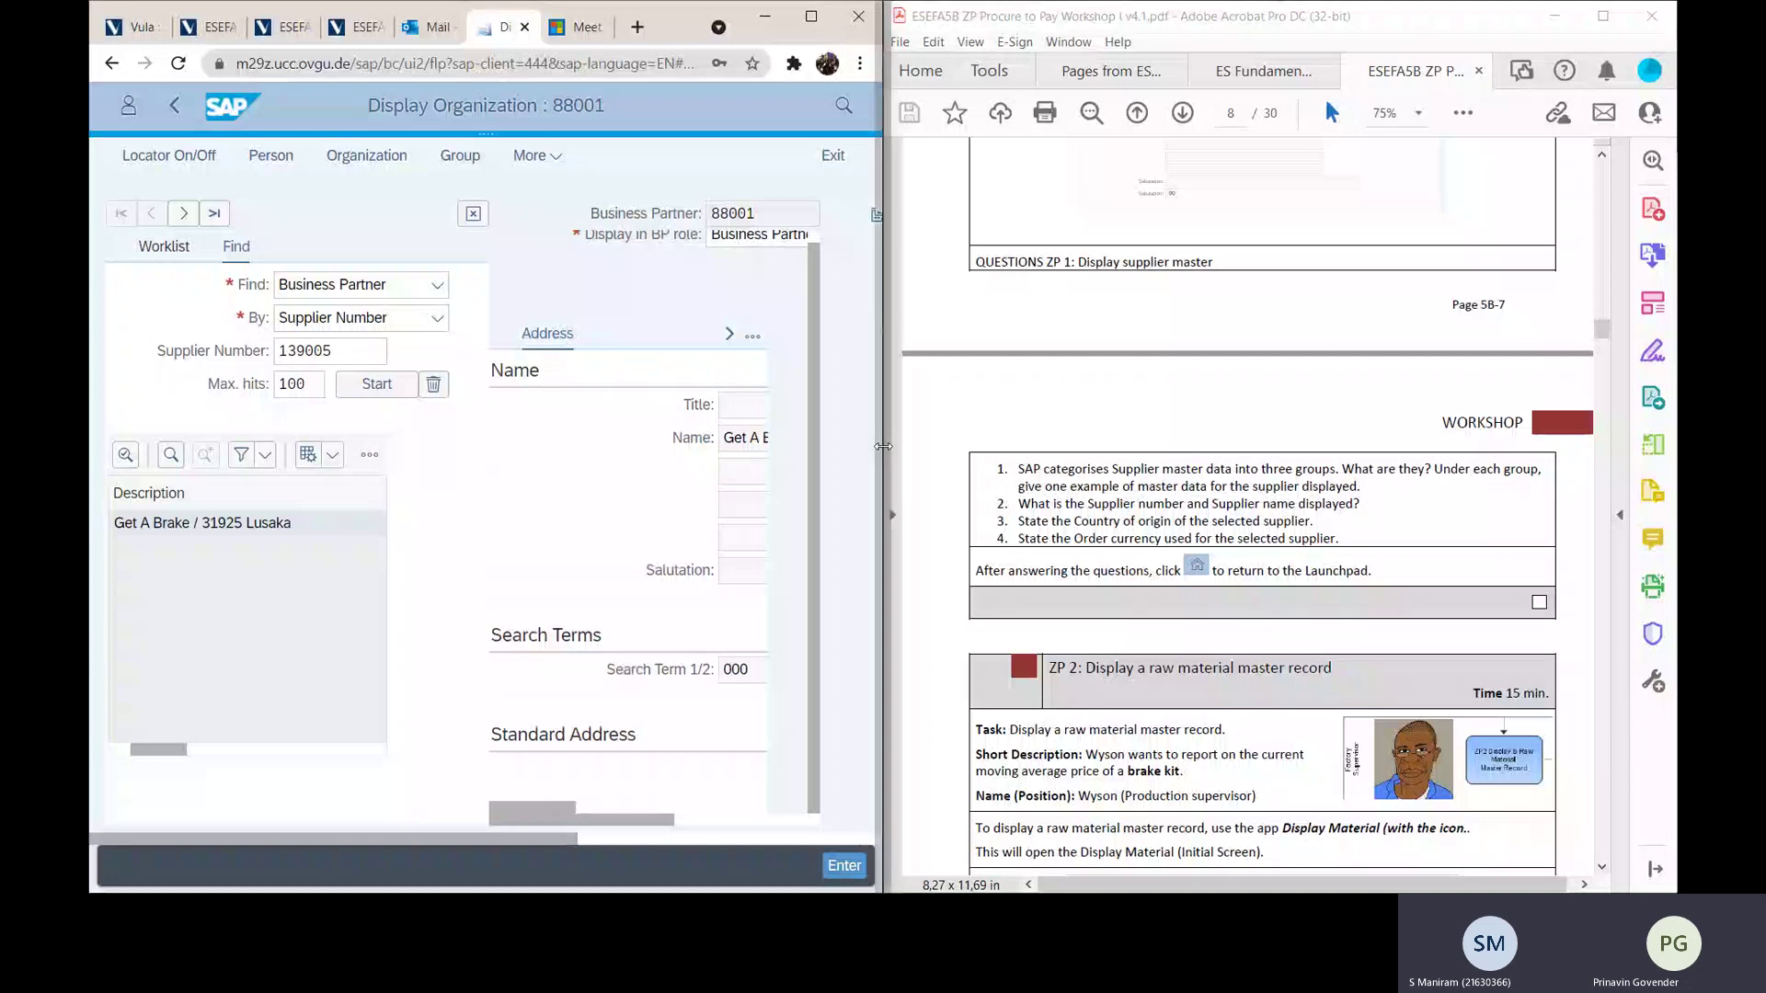
{"action": "left_click_drag", "start_coordinate": [883, 447], "coordinate": [1095, 411]}
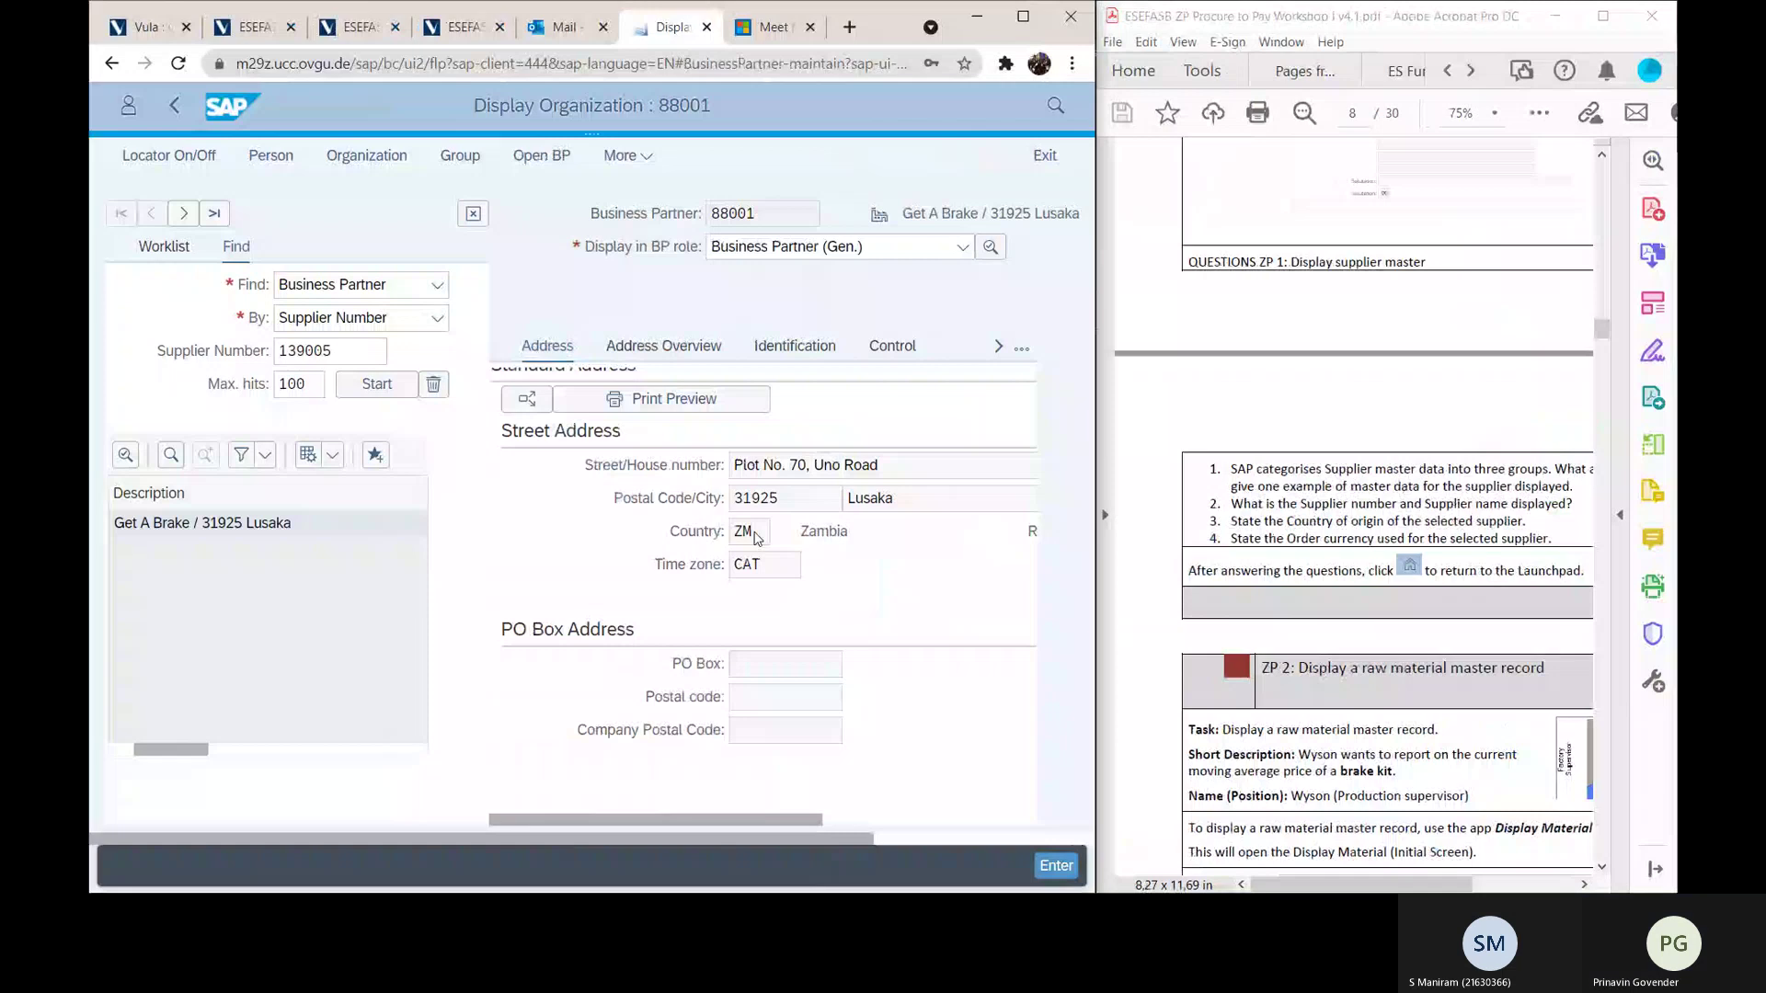
Step: Examine Get A Brake's Address data, covering the name, street address, country and communication details
{"action": "left_click_drag", "start_coordinate": [648, 819], "coordinate": [729, 820]}
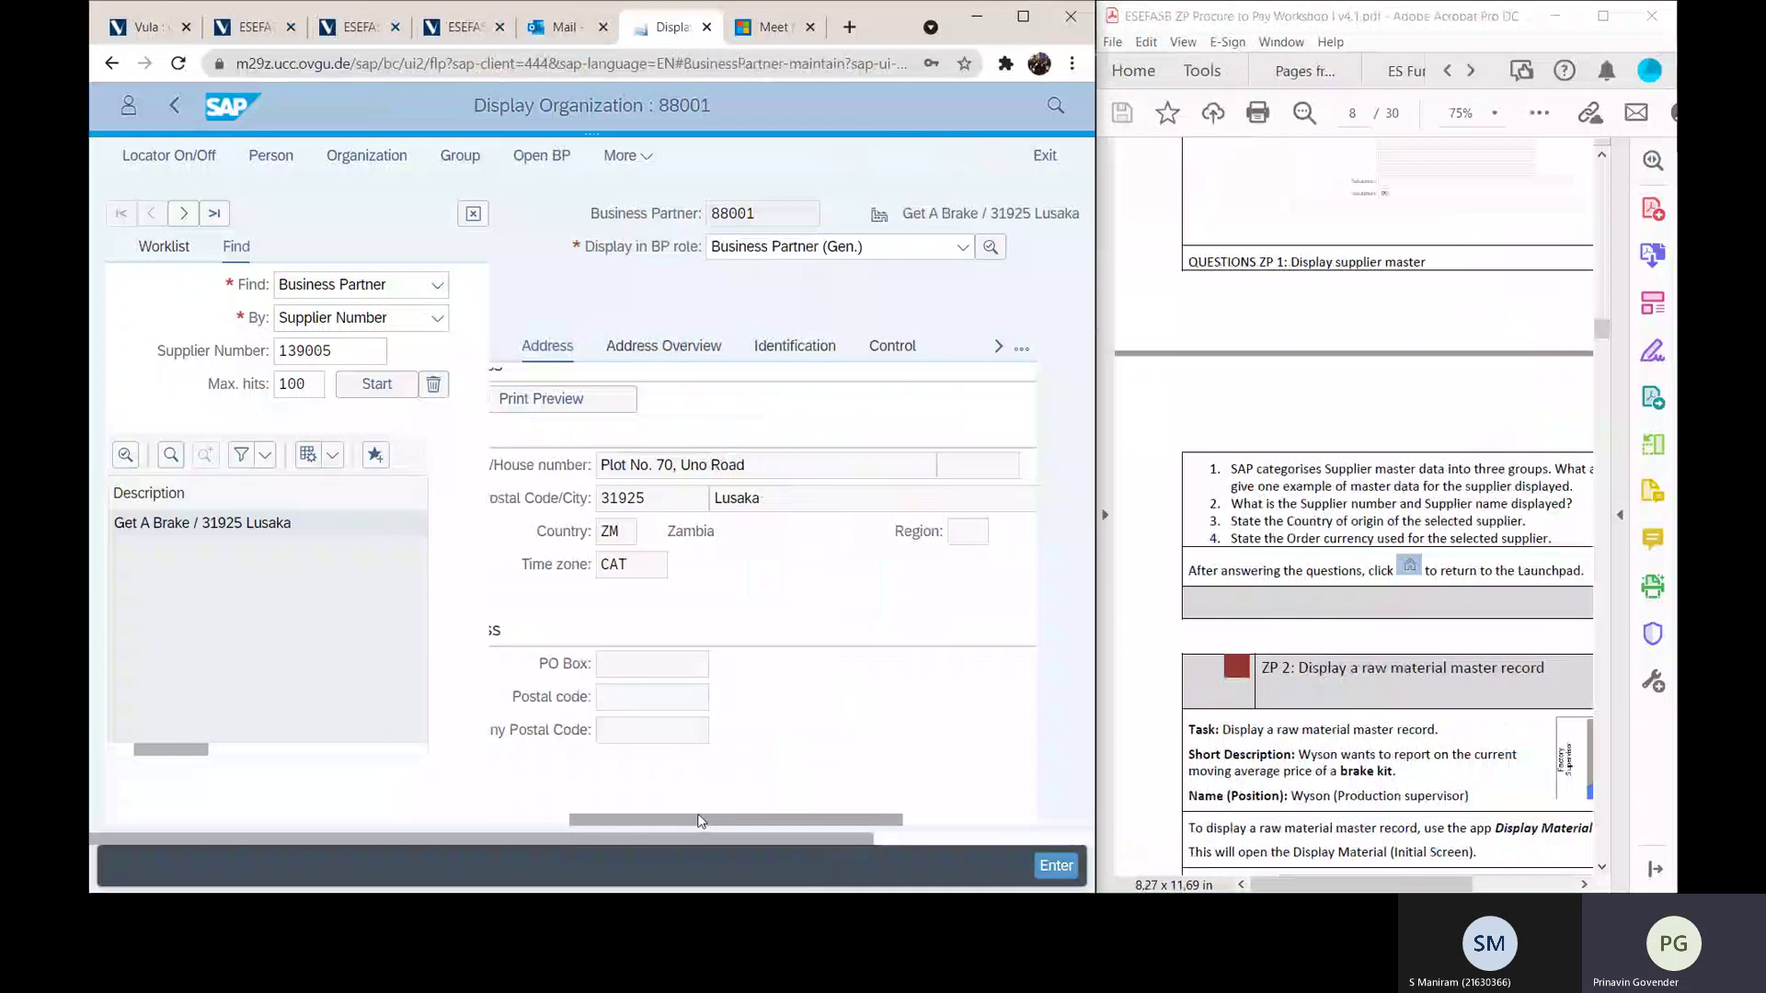
{"action": "left_click_drag", "start_coordinate": [698, 821], "coordinate": [607, 788]}
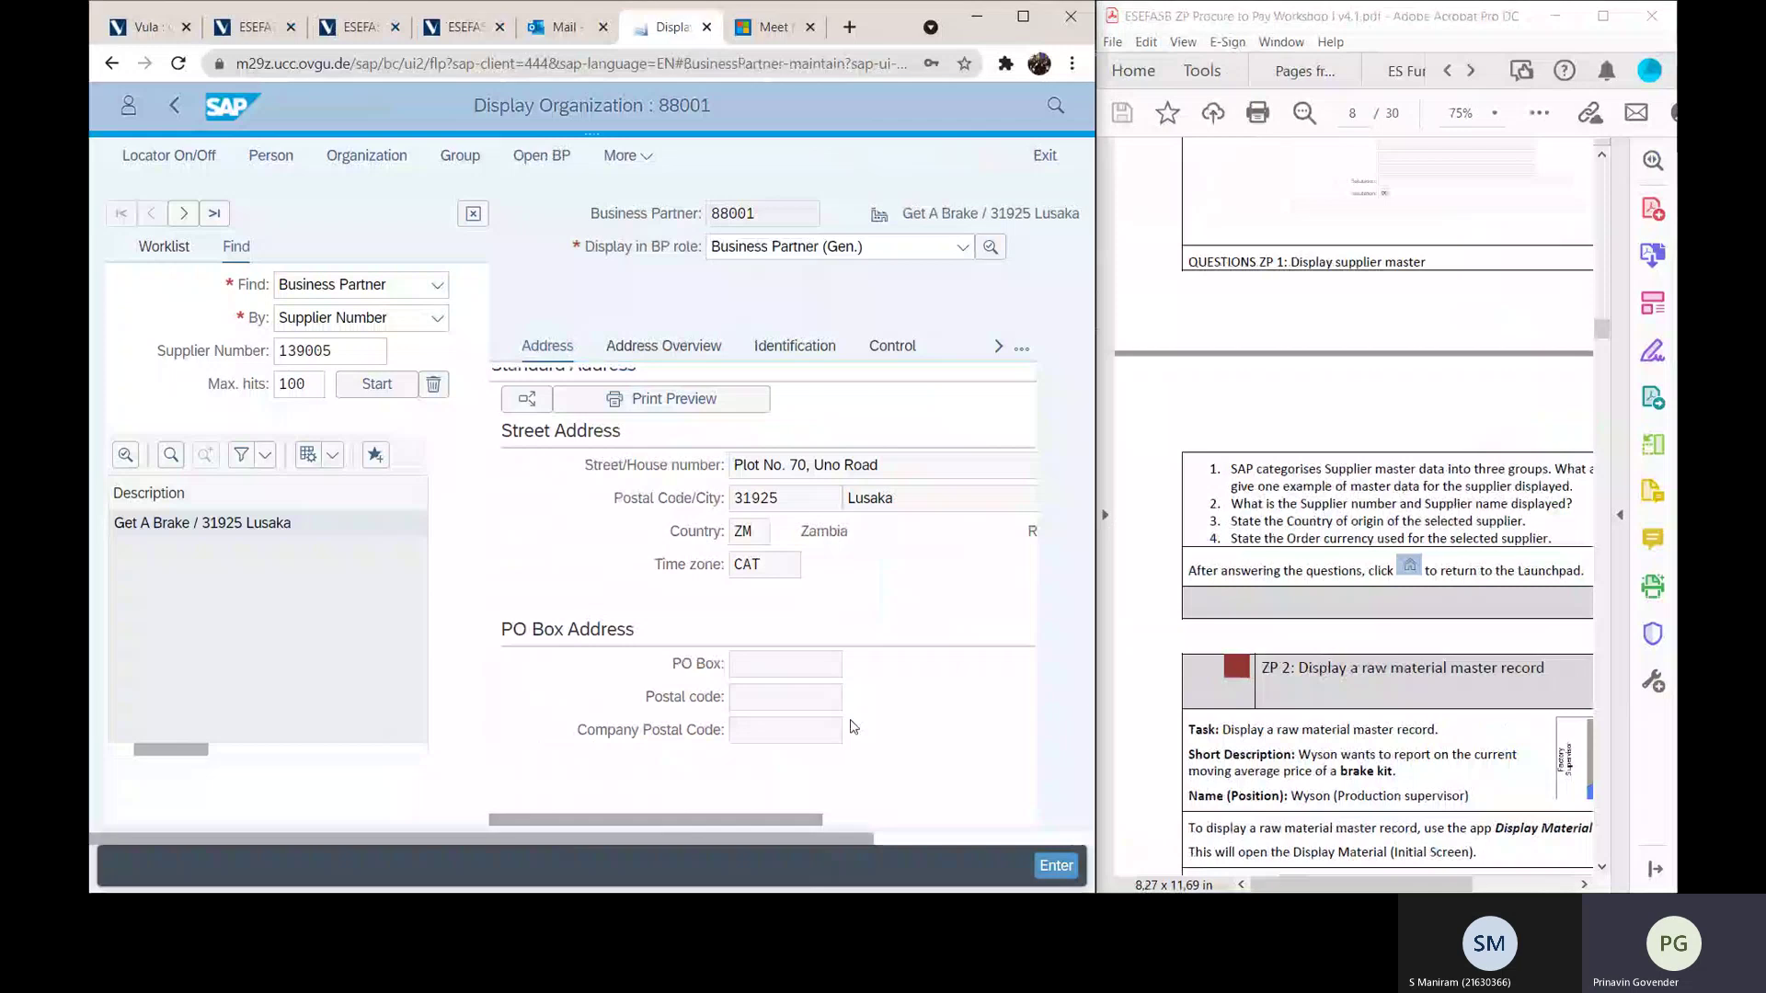
{"action": "scroll", "coordinate": [852, 726], "scroll_direction": "down", "scroll_amount": 8}
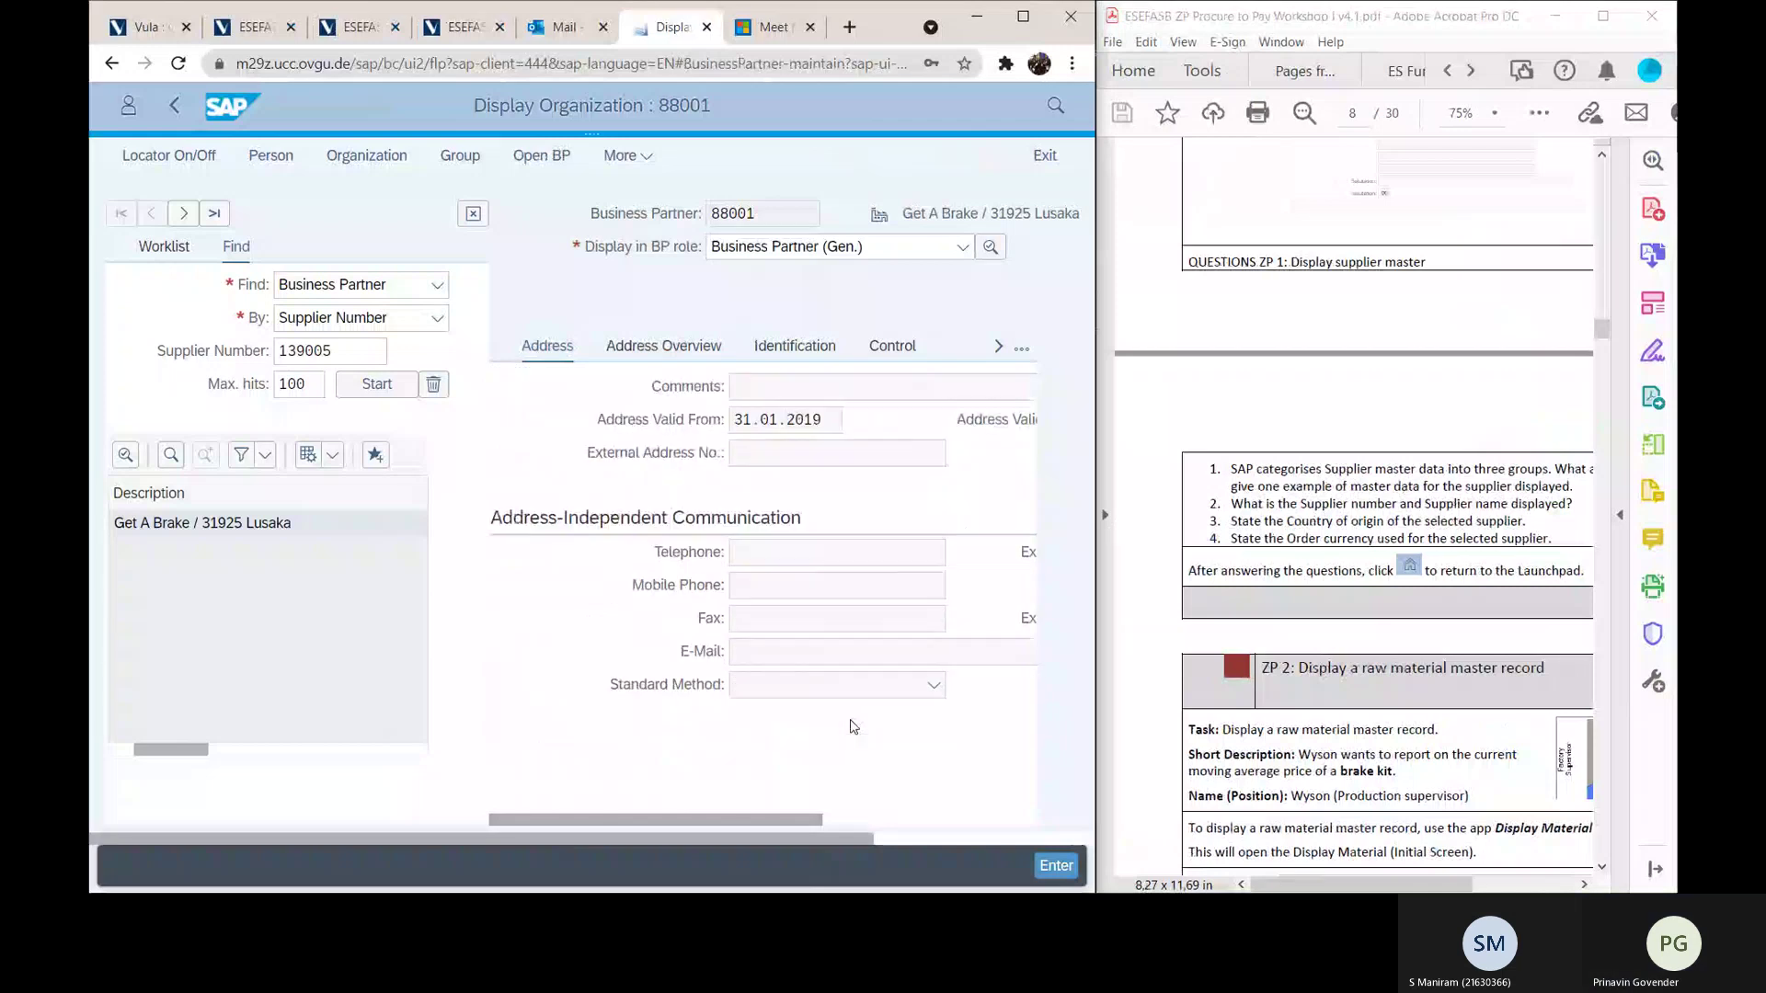
{"action": "scroll", "coordinate": [852, 727], "scroll_direction": "up", "scroll_amount": 2}
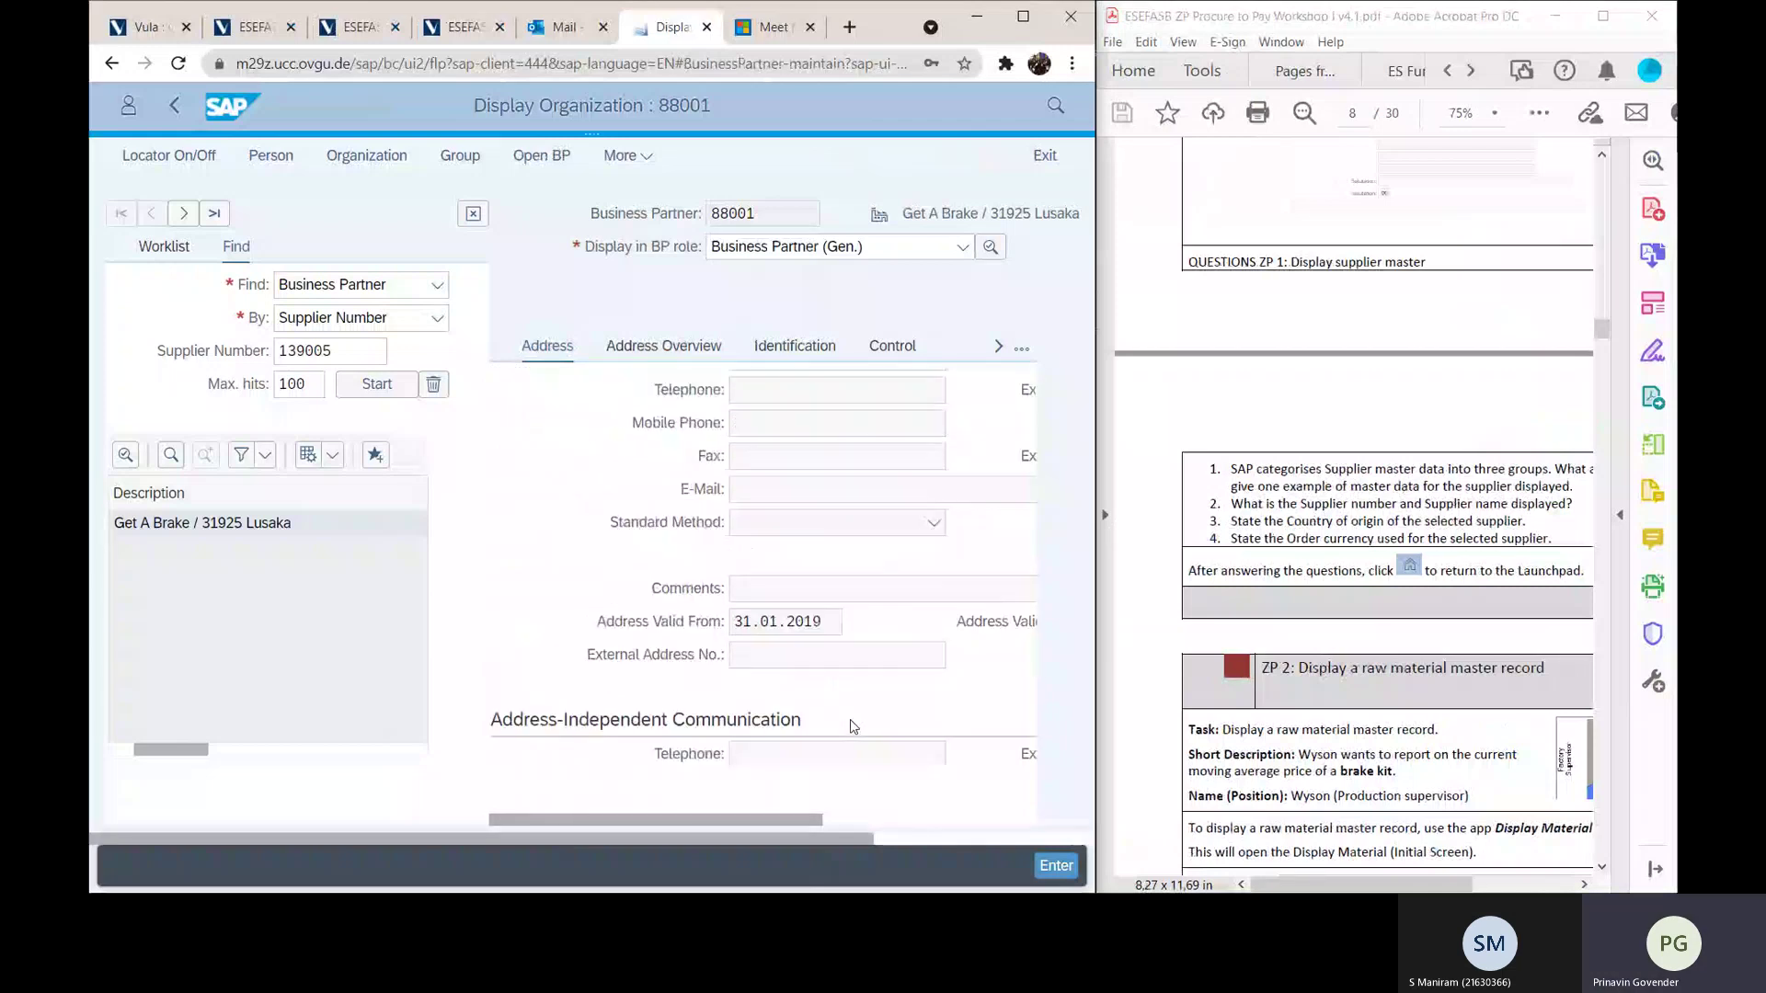
{"action": "scroll", "coordinate": [851, 726], "scroll_direction": "up", "scroll_amount": 5}
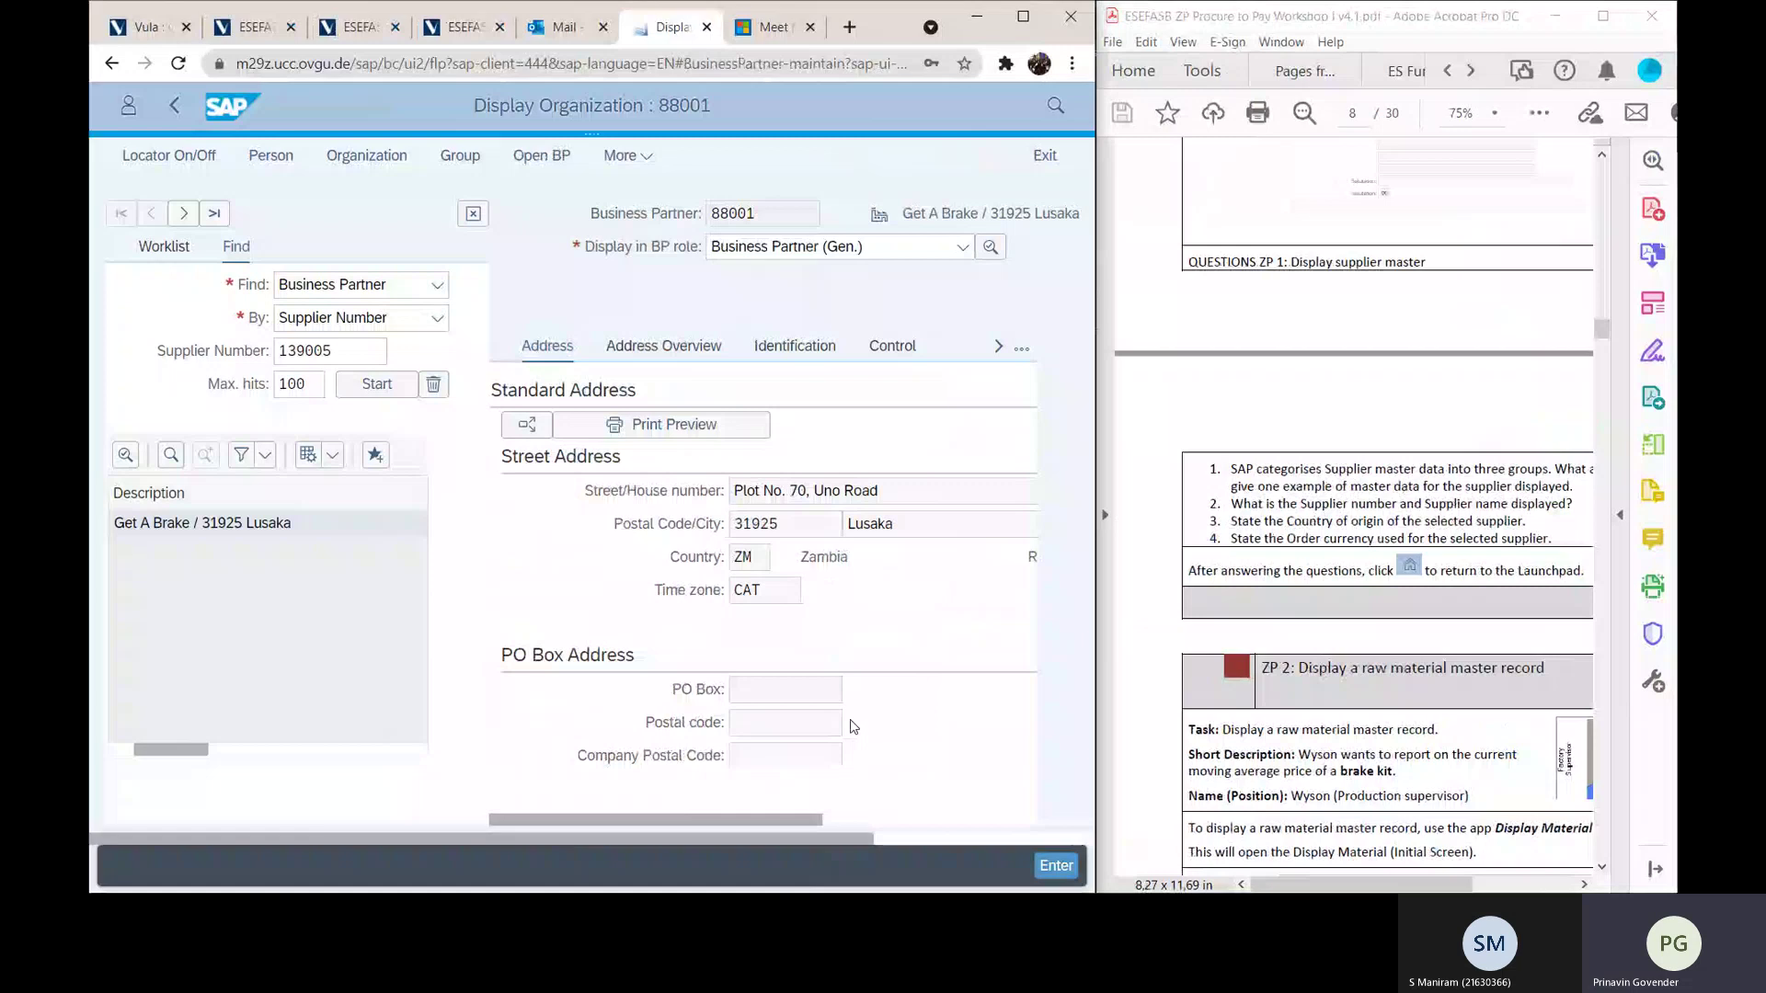
{"action": "scroll", "coordinate": [743, 633], "scroll_direction": "right", "scroll_amount": 5}
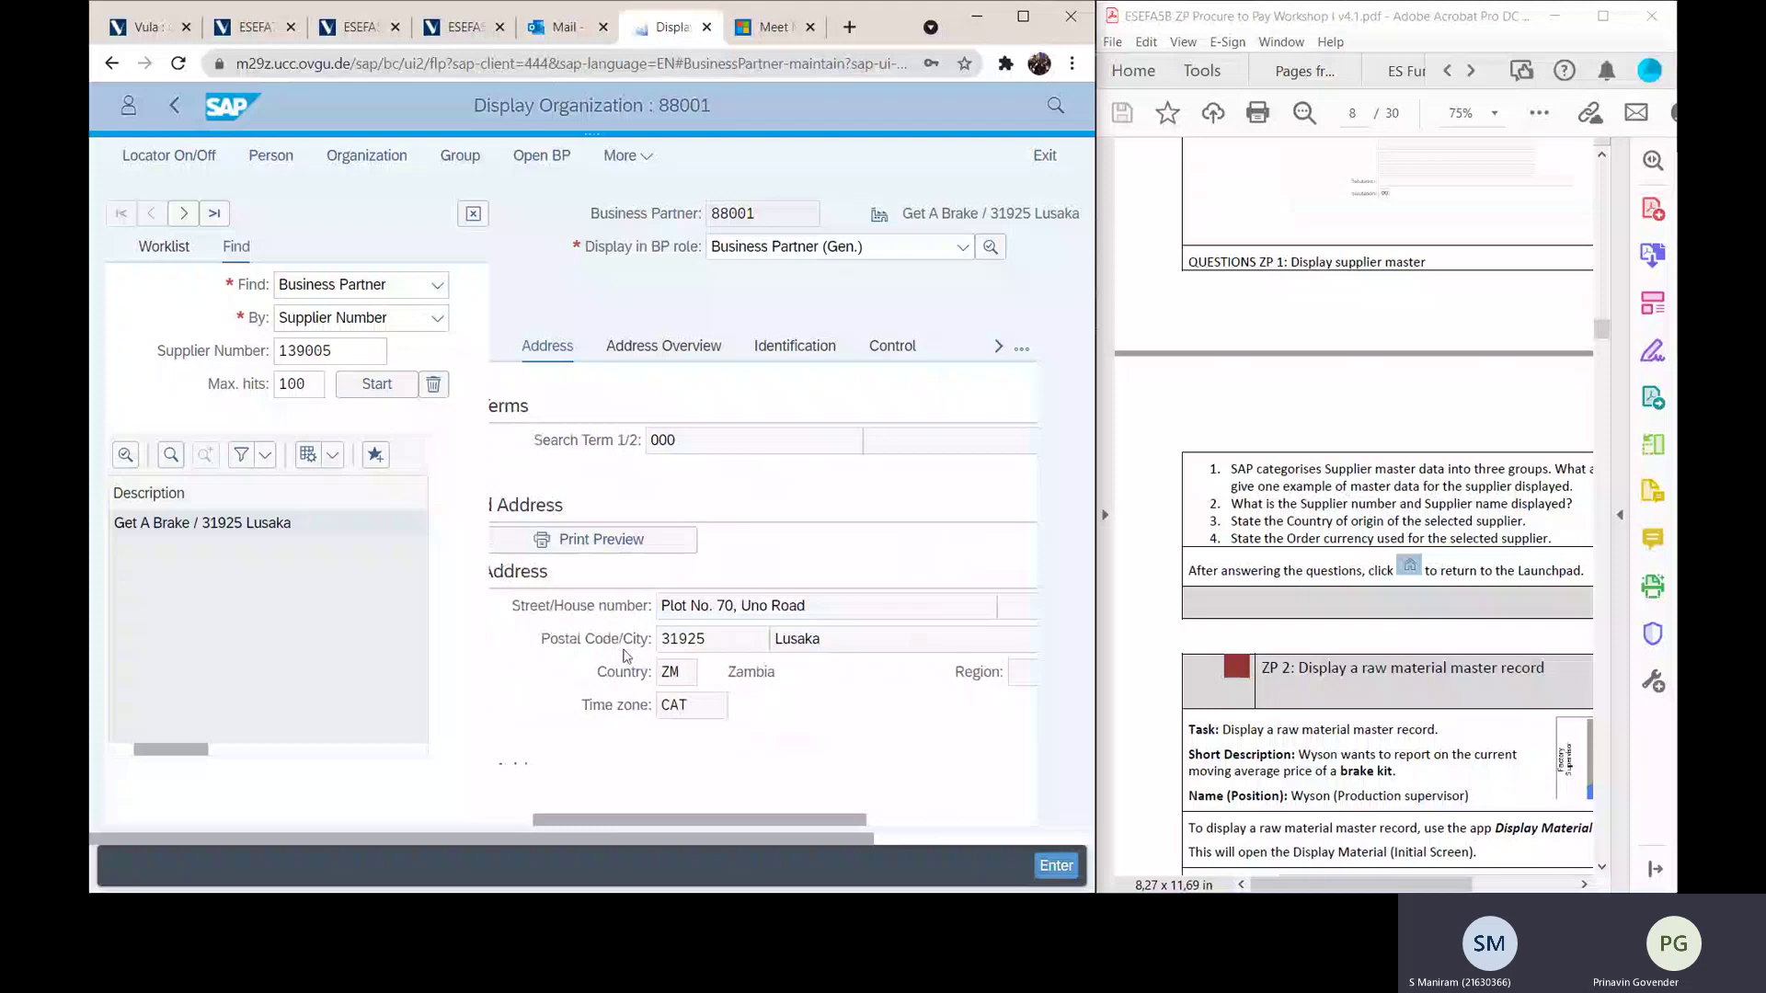
{"action": "scroll", "coordinate": [706, 607], "scroll_direction": "up", "scroll_amount": 3}
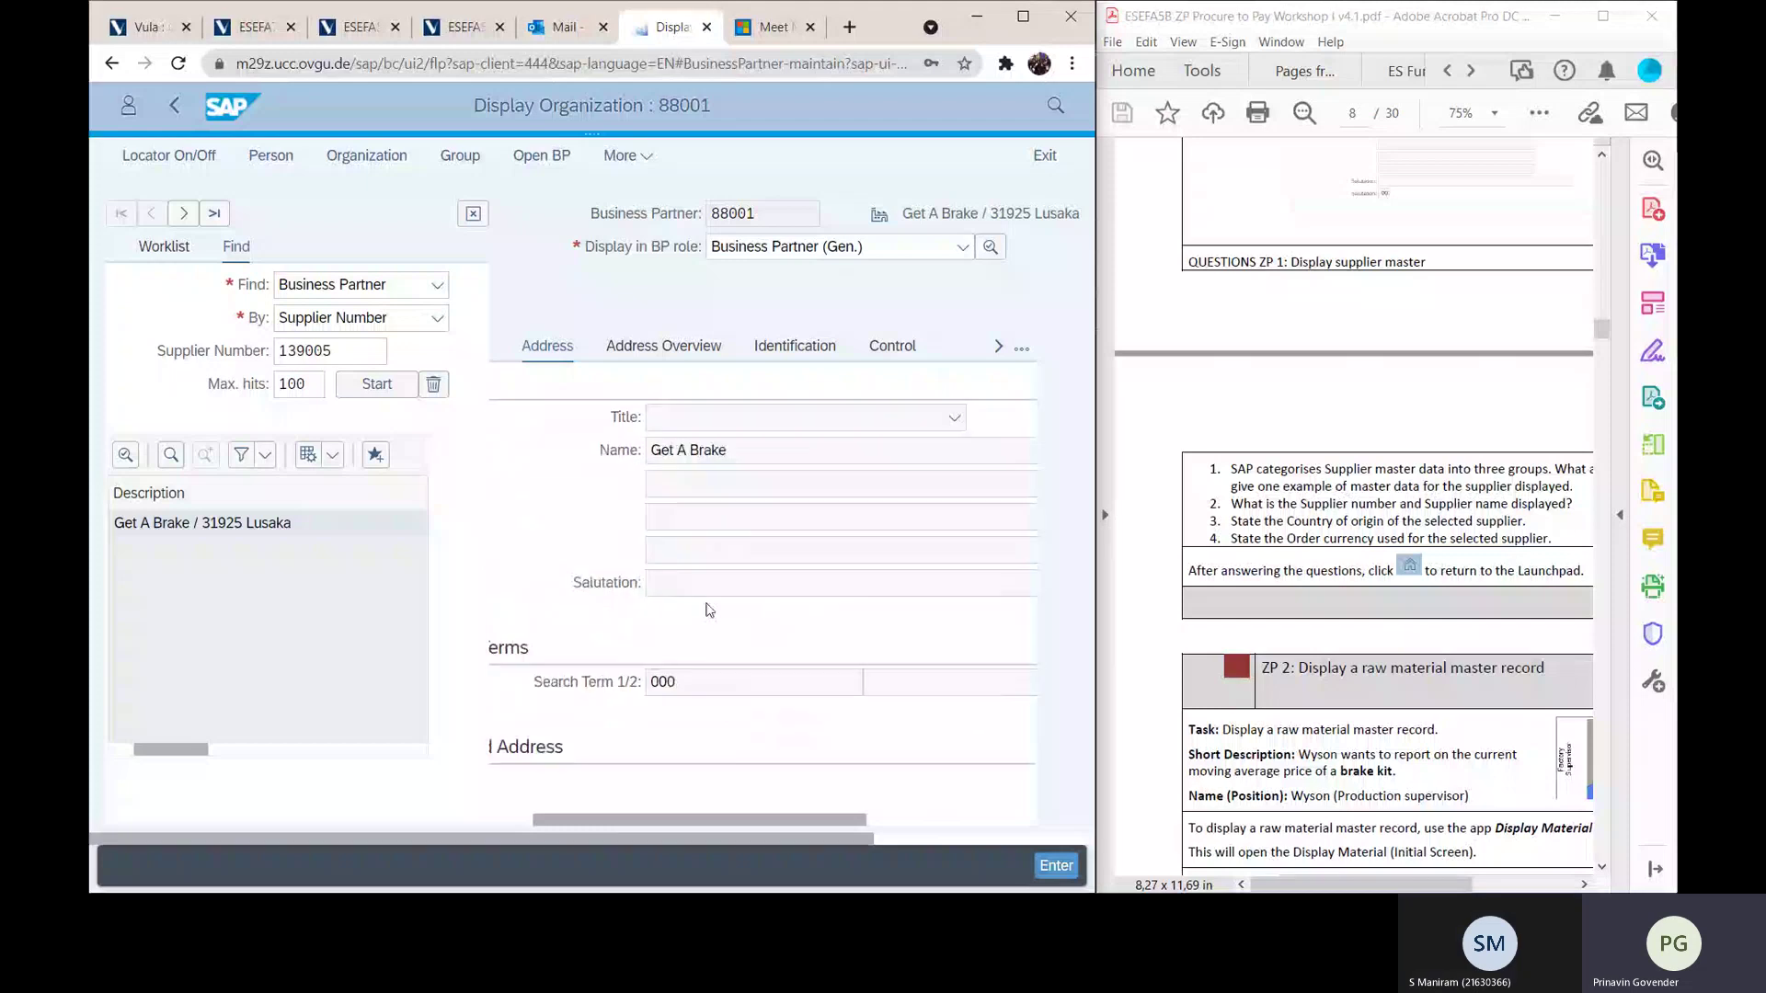
Step: Display Get A Brake's Identification data and examine its organizational data, industries, identification numbers and tax numbers
{"action": "scroll", "coordinate": [709, 609], "scroll_direction": "right", "scroll_amount": 2}
{"action": "scroll", "coordinate": [709, 610], "scroll_direction": "left", "scroll_amount": 2}
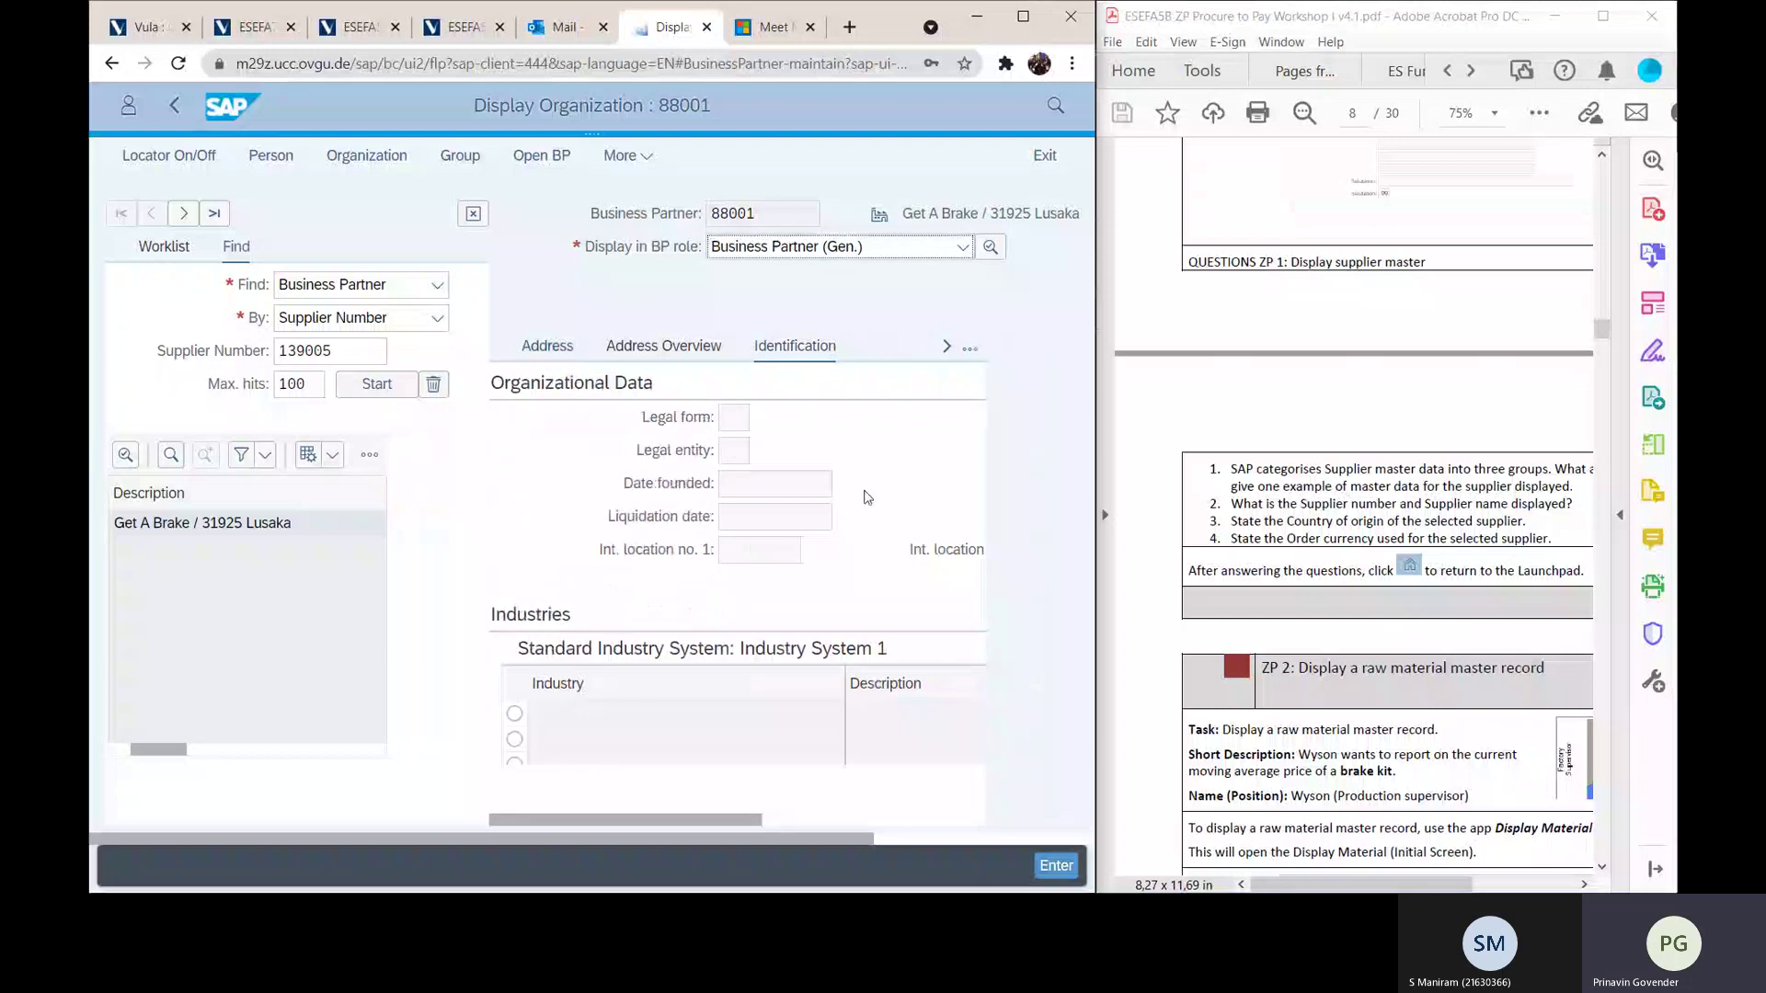
{"action": "scroll", "coordinate": [865, 497], "scroll_direction": "down", "scroll_amount": 5}
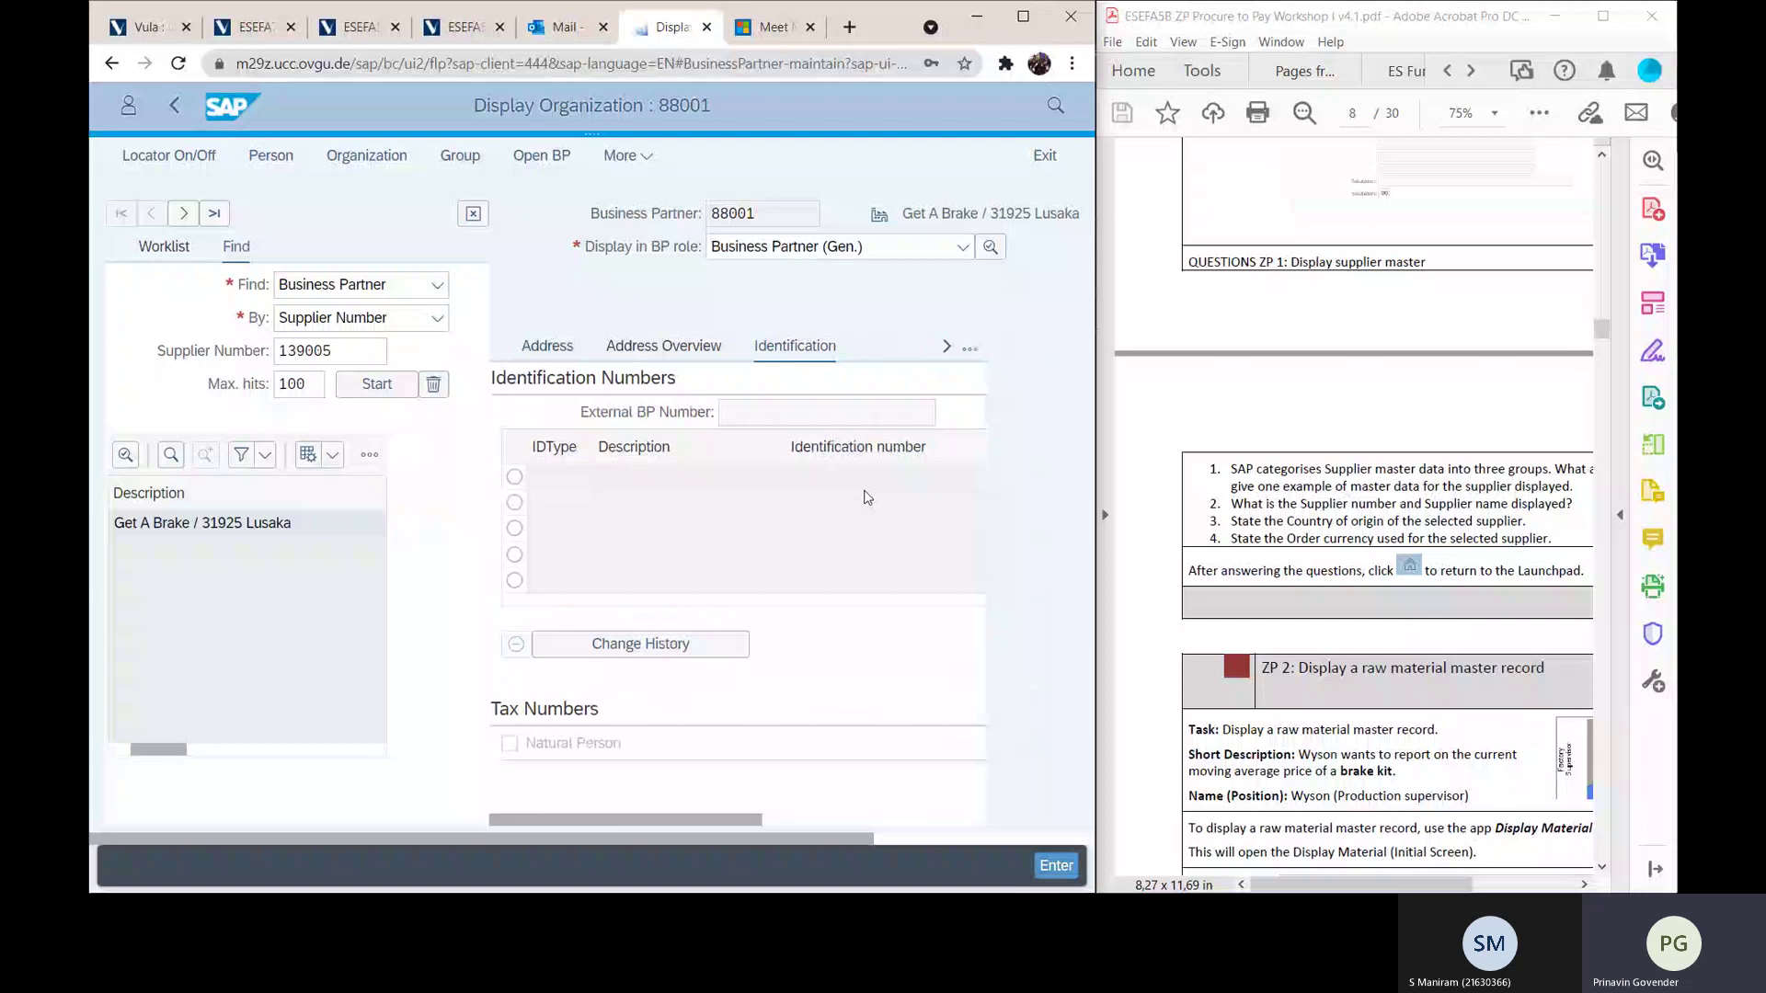
{"action": "scroll", "coordinate": [703, 485], "scroll_direction": "up", "scroll_amount": 3}
{"action": "scroll", "coordinate": [702, 485], "scroll_direction": "up", "scroll_amount": 3}
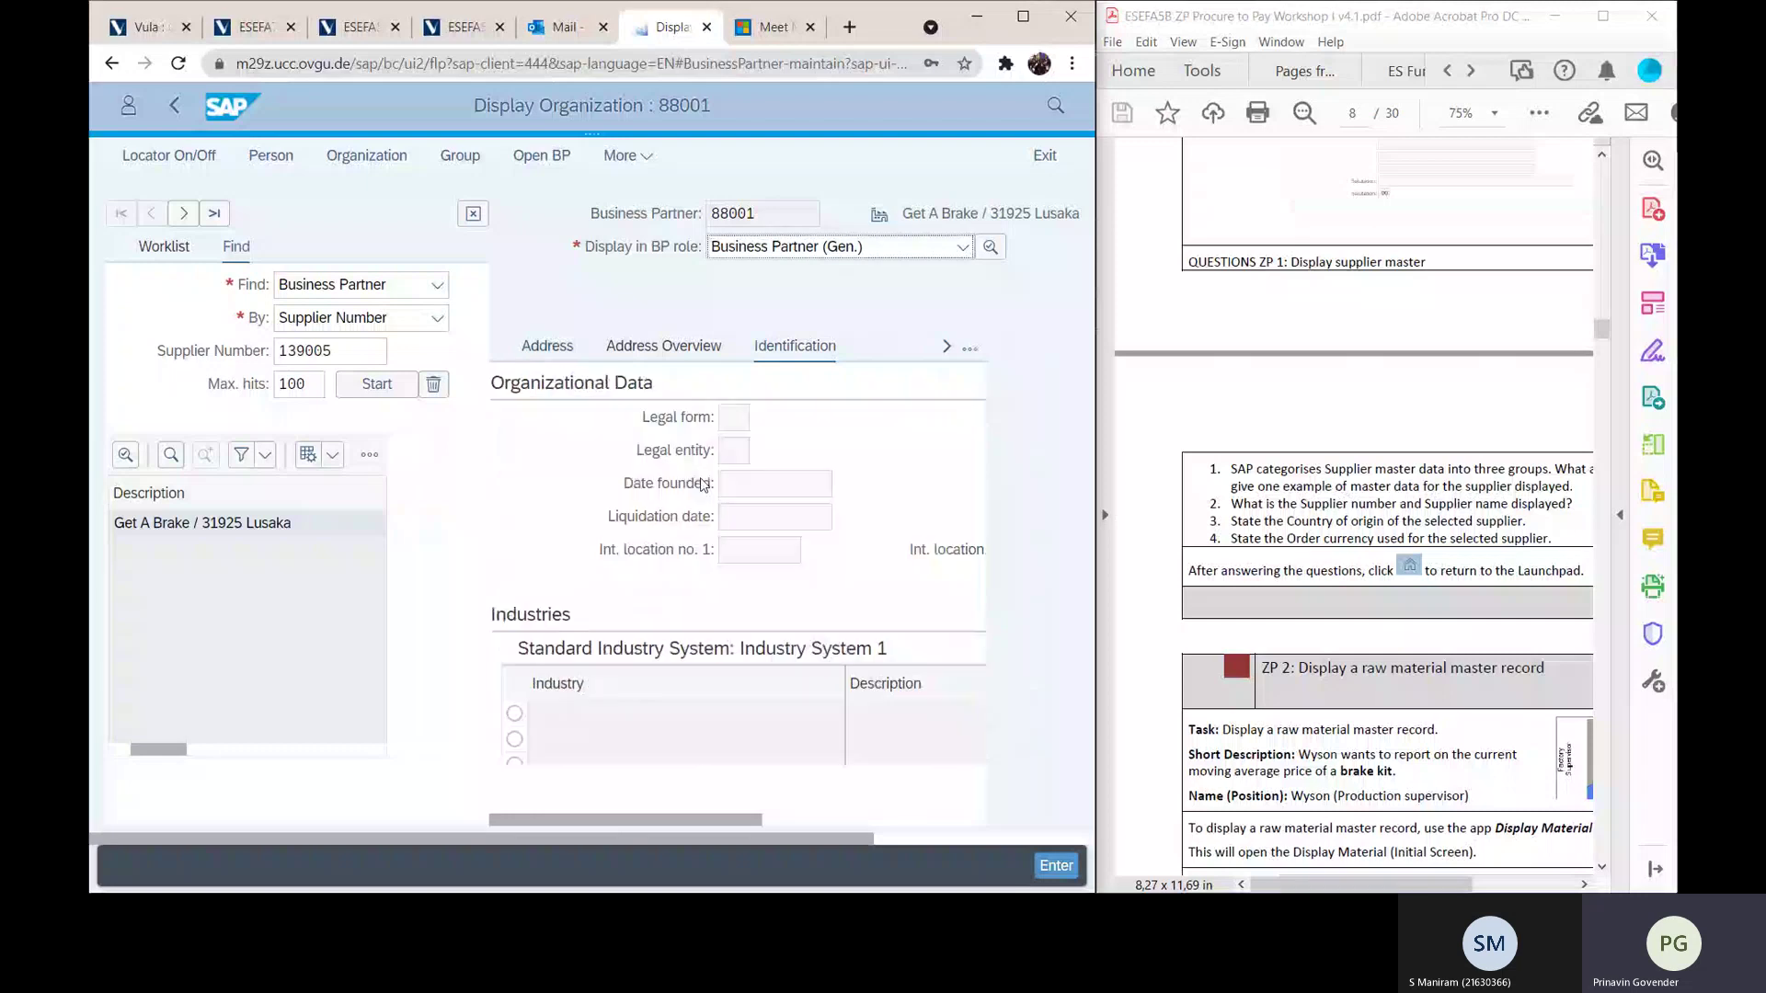
{"action": "scroll", "coordinate": [703, 485], "scroll_direction": "right", "scroll_amount": 3}
{"action": "scroll", "coordinate": [702, 485], "scroll_direction": "right", "scroll_amount": 3}
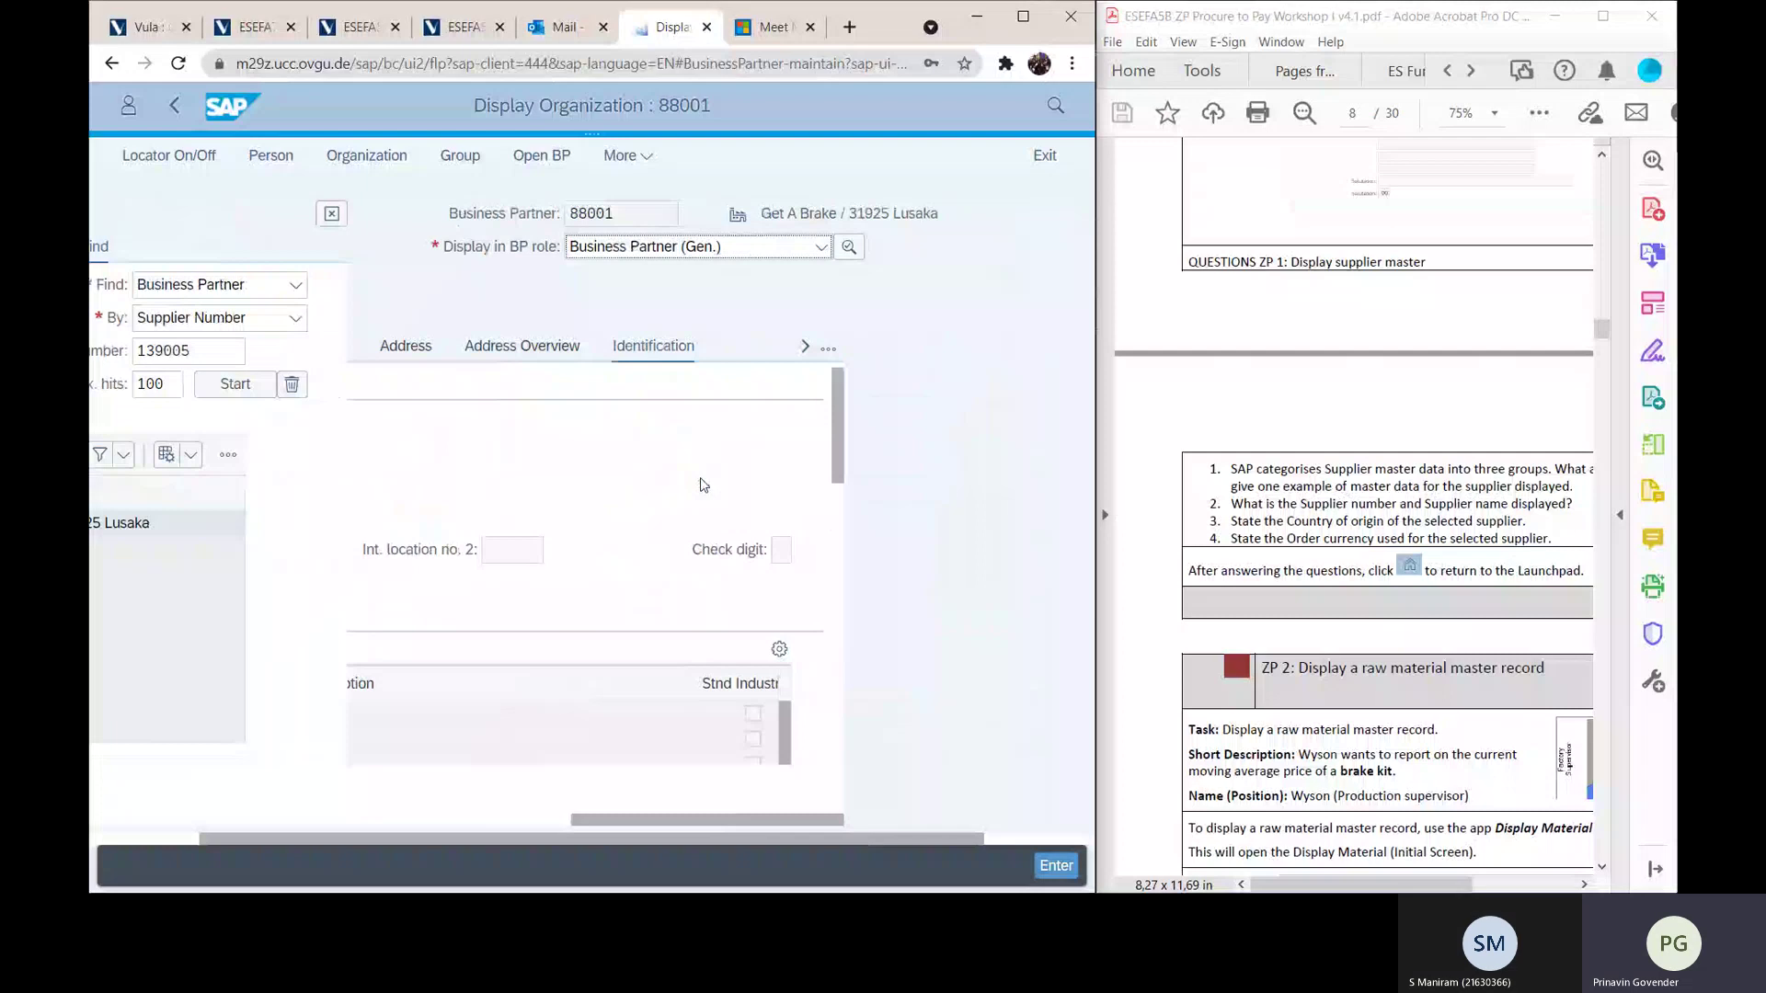
{"action": "scroll", "coordinate": [588, 496], "scroll_direction": "left", "scroll_amount": 1}
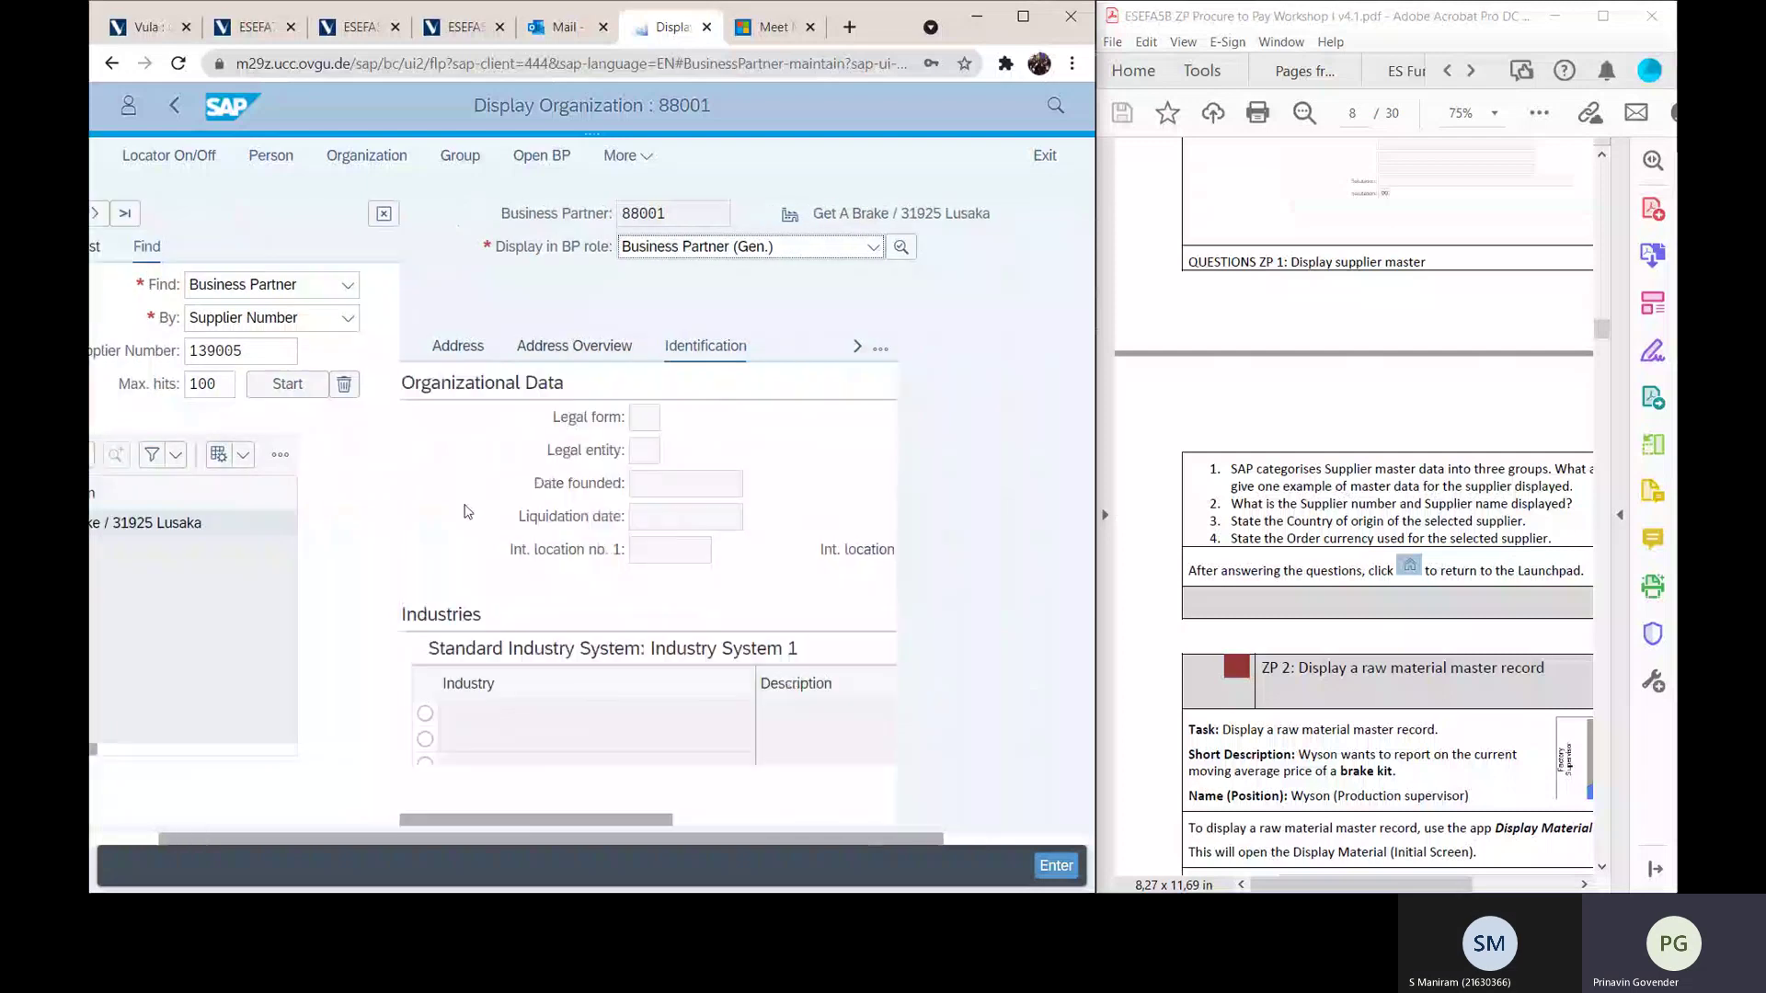
{"action": "left_click", "coordinate": [321, 831]}
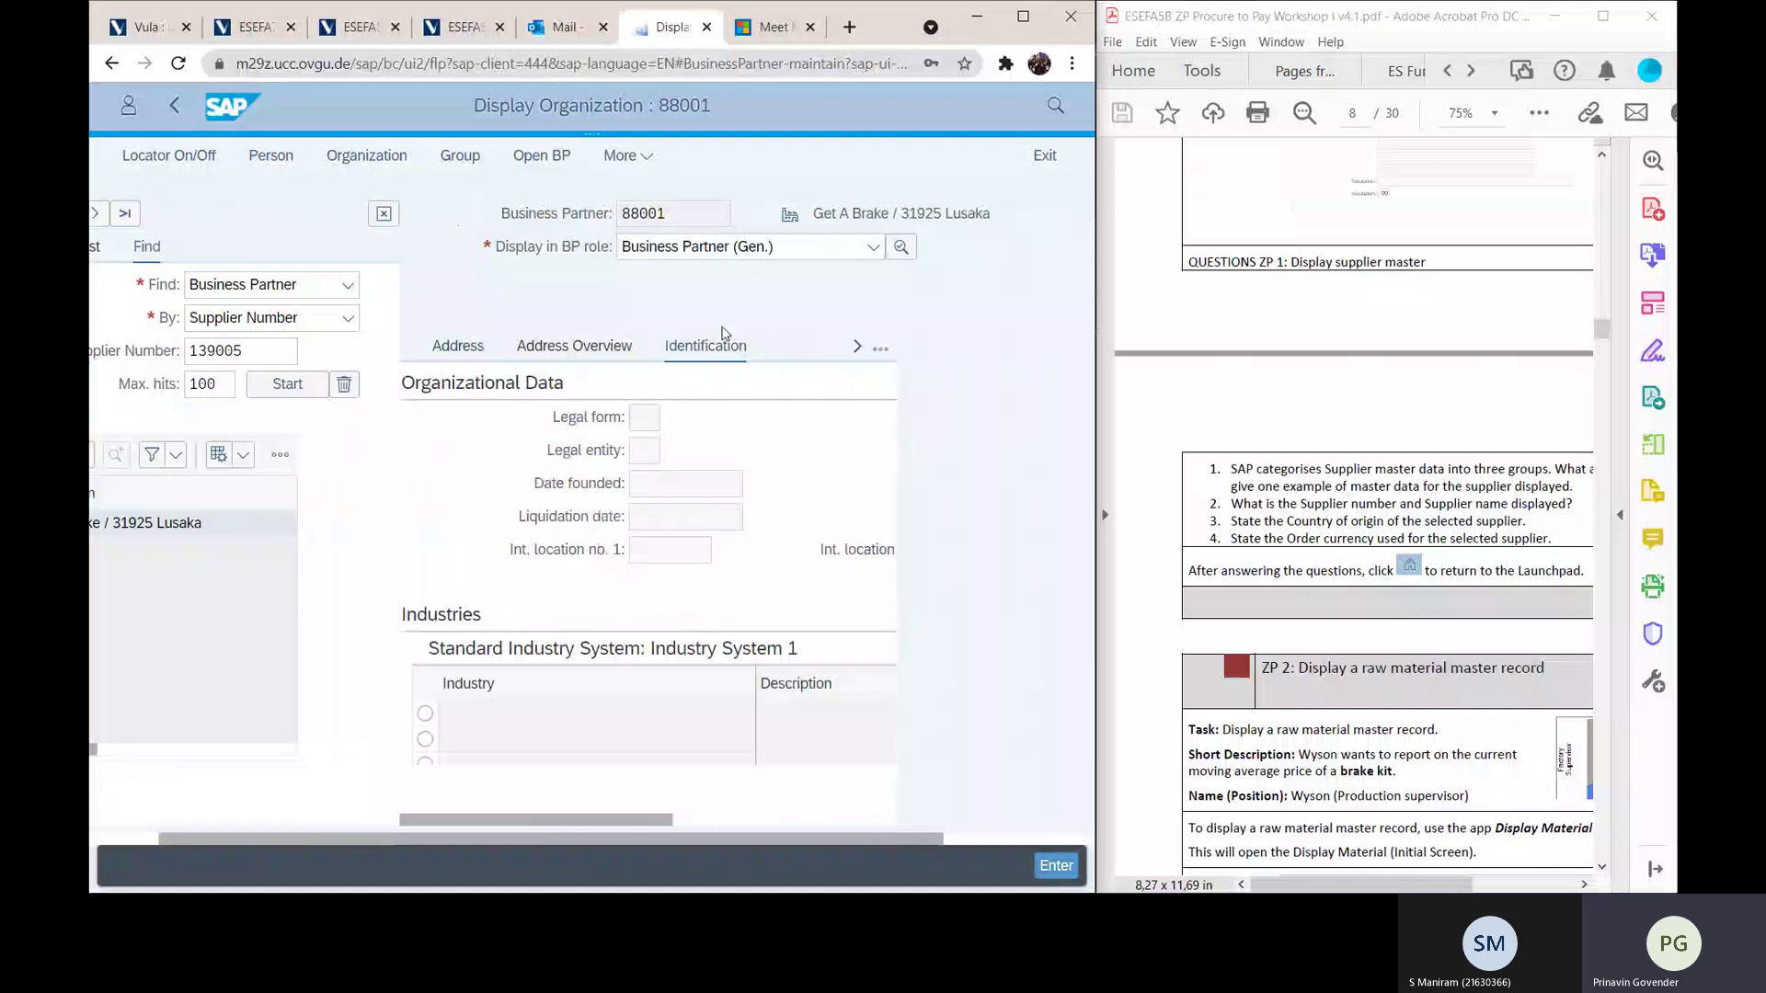
Step: Switch the BP role in which Get A Brake is displayed to Vendor and view its Identification data
{"action": "left_click", "coordinate": [877, 251]}
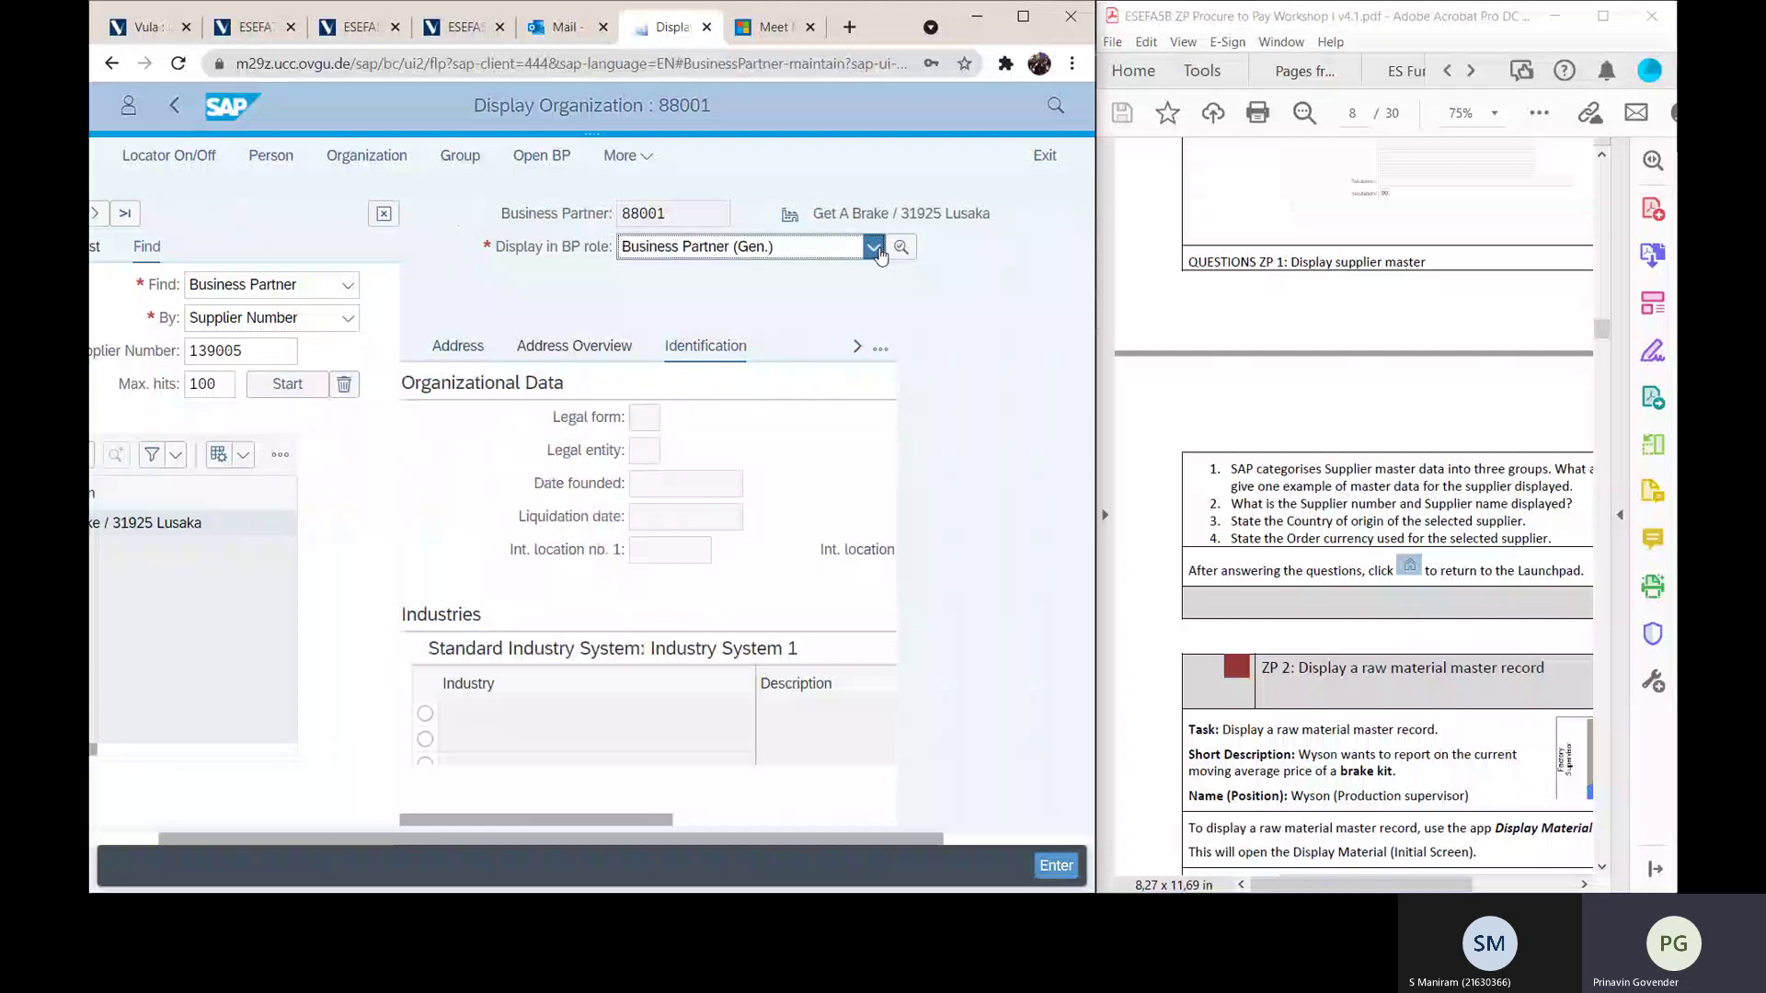
{"action": "left_click", "coordinate": [689, 372]}
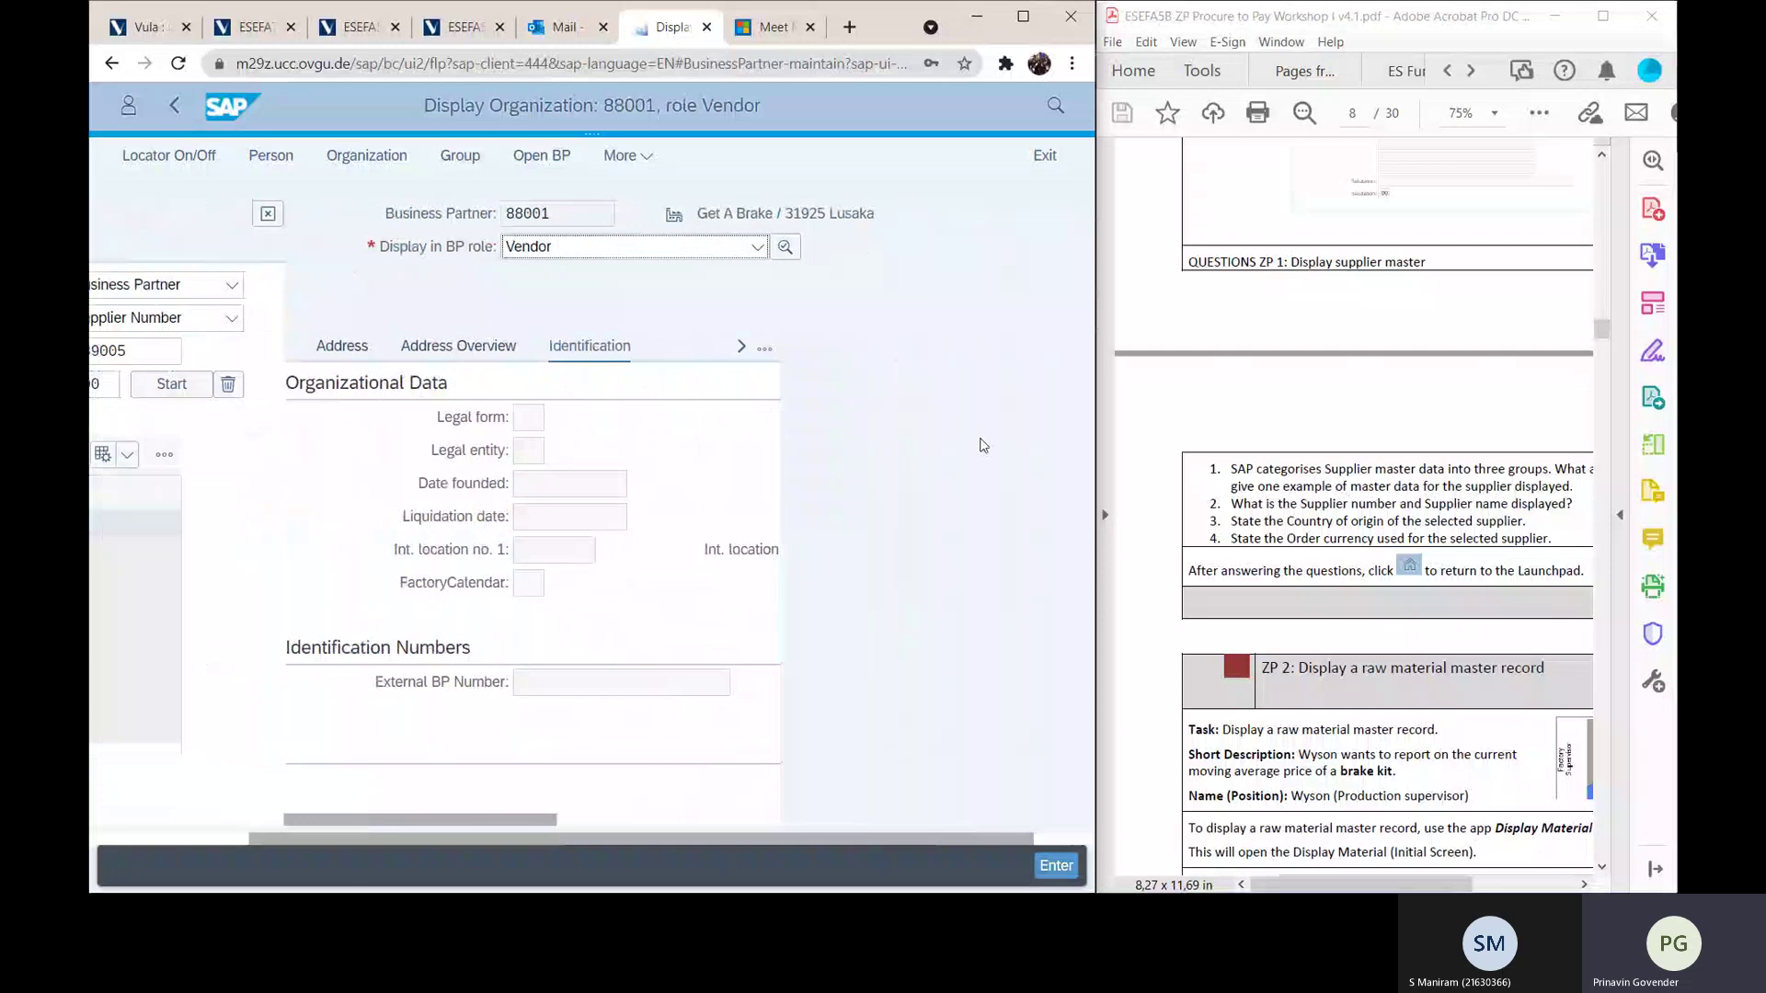
{"action": "scroll", "coordinate": [650, 483], "scroll_direction": "down", "scroll_amount": 1}
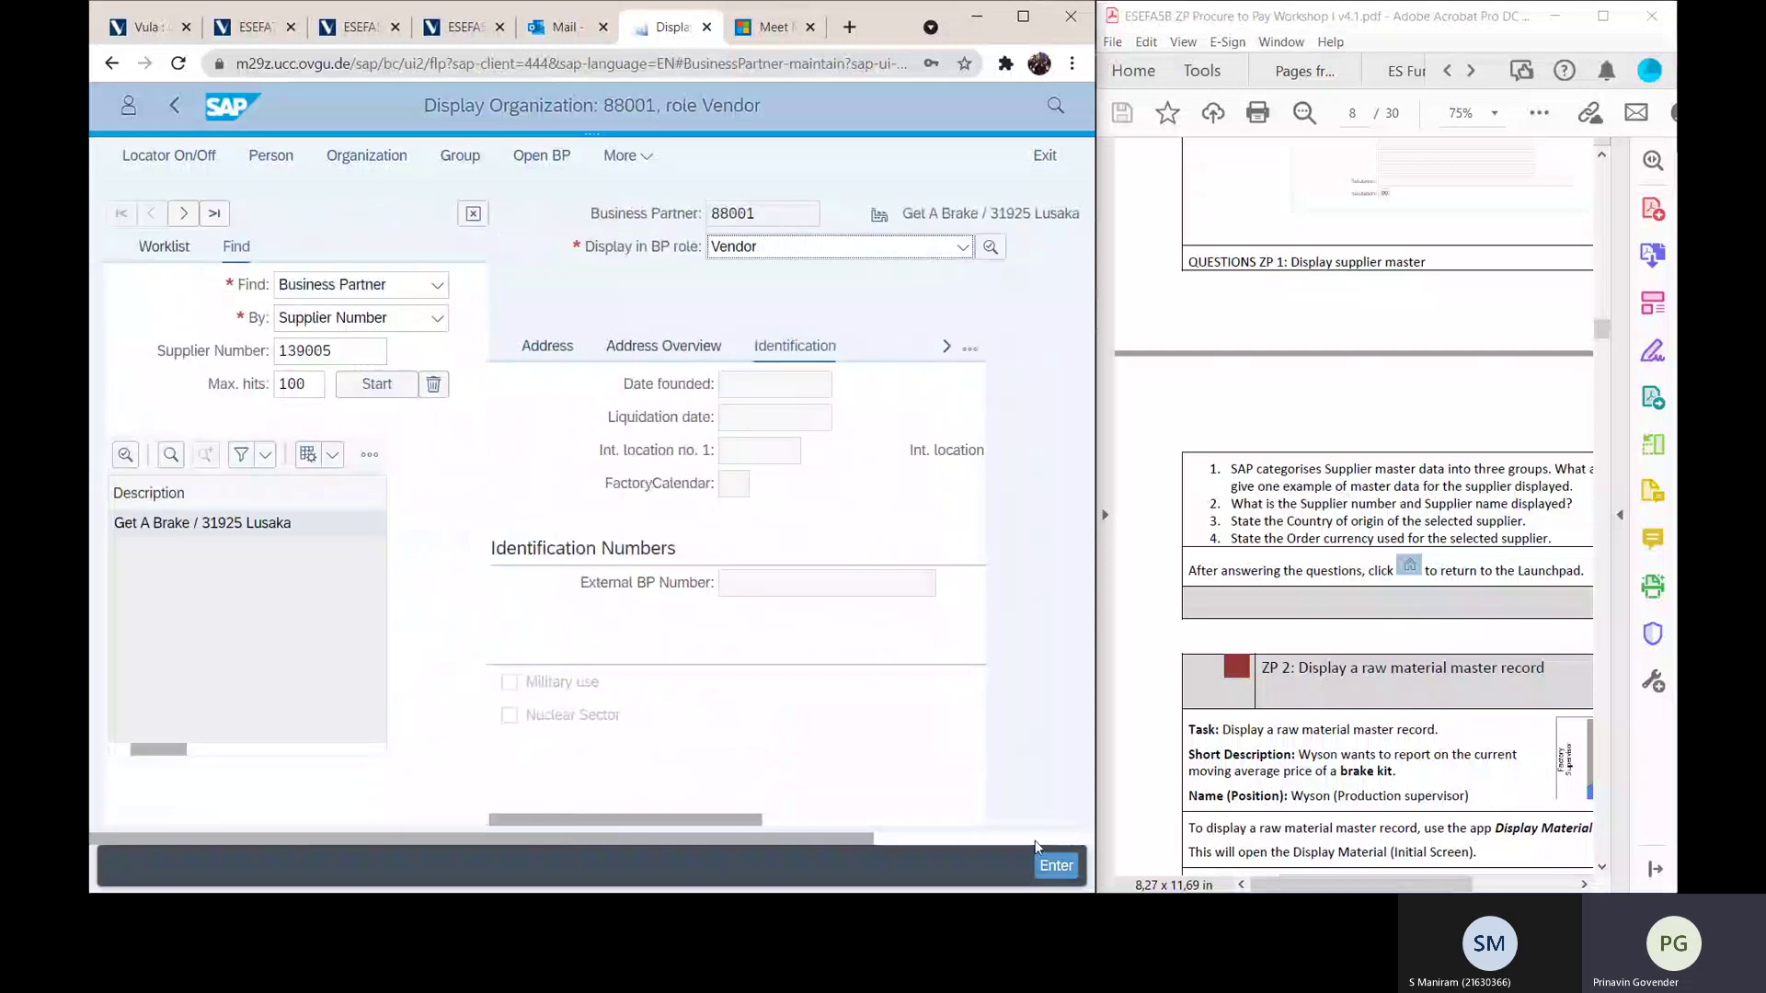
{"action": "left_click", "coordinate": [1056, 865]}
Step: Narrow the browser window to give the workshop PDF more room and read page 8's ZP 2 raw material master record instructions
{"action": "scroll", "coordinate": [1395, 551], "scroll_direction": "down", "scroll_amount": 5}
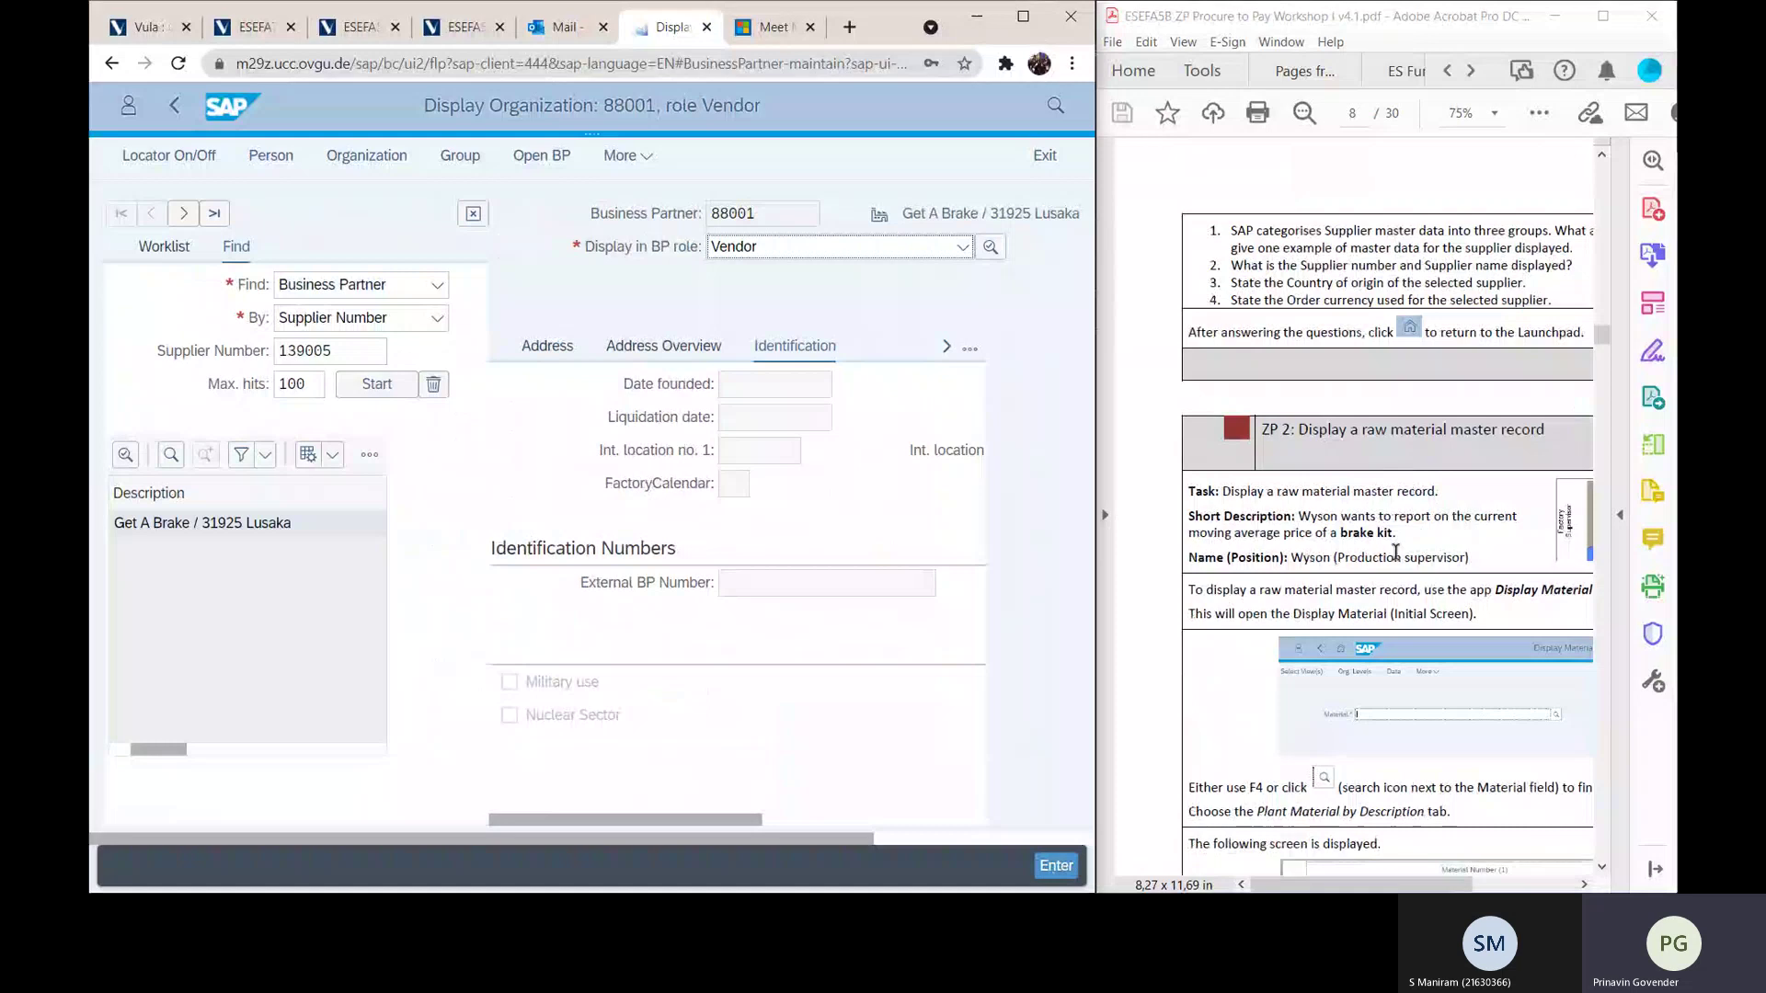
{"action": "mouse_move", "coordinate": [1097, 520]}
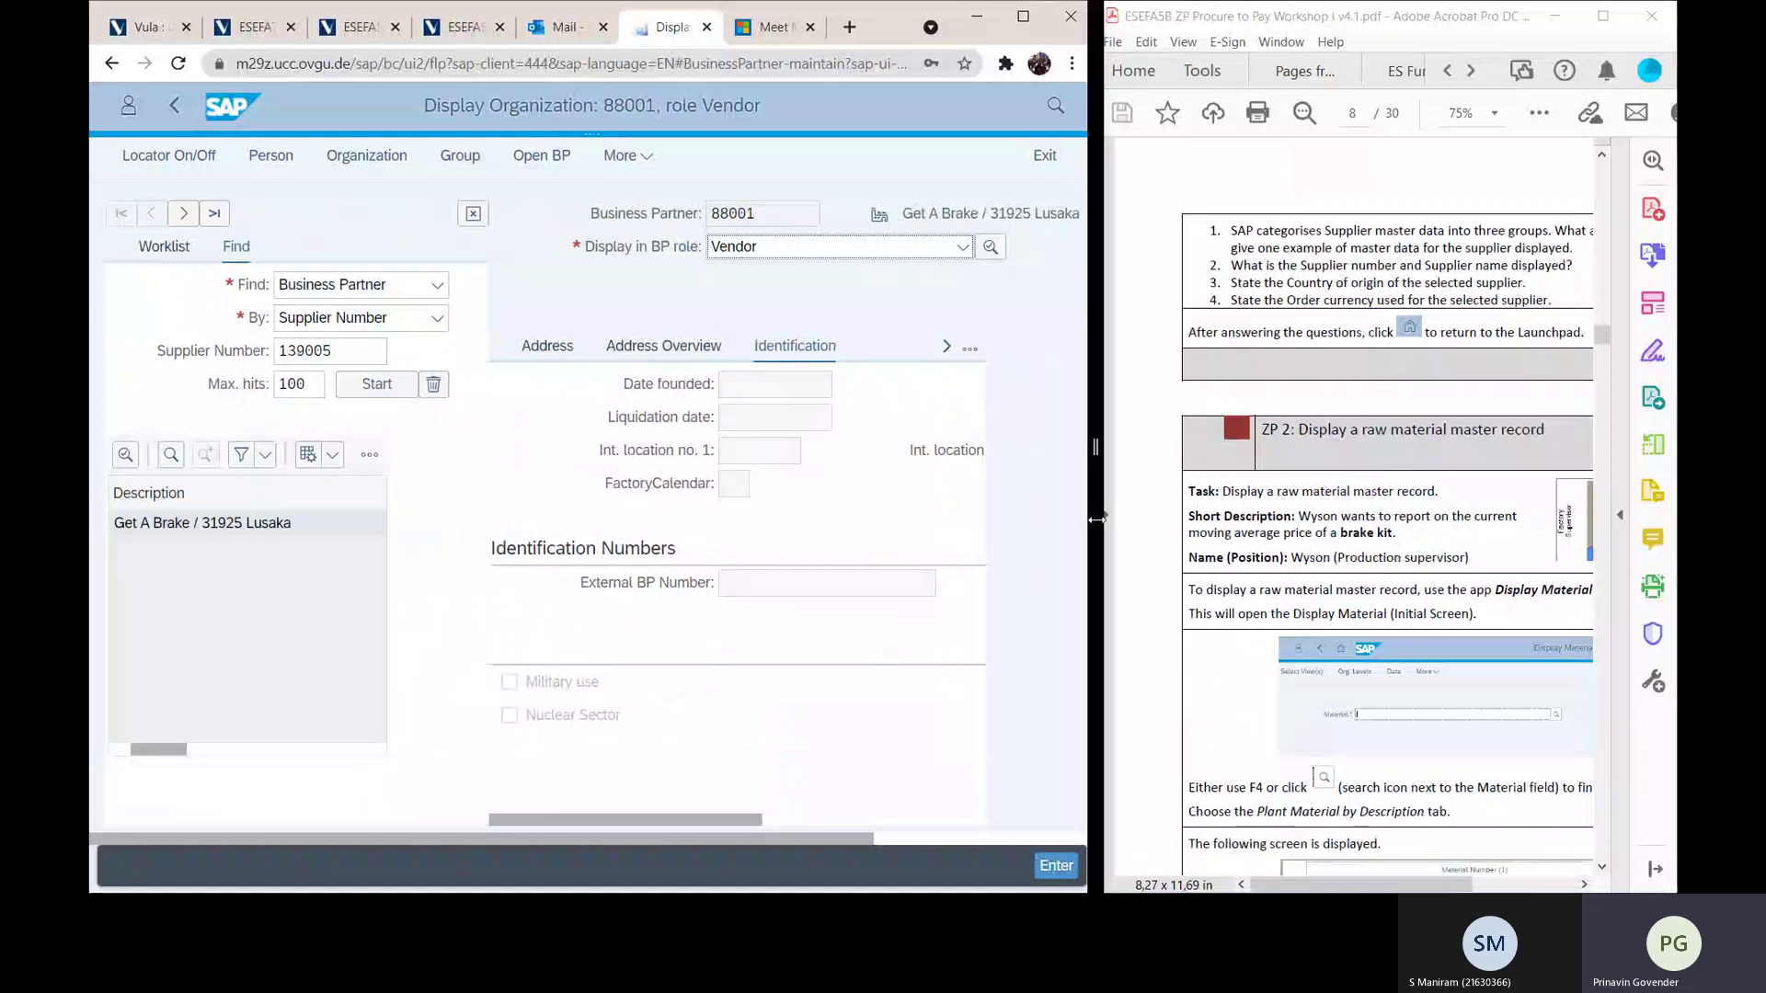
{"action": "left_click_drag", "start_coordinate": [1096, 520], "coordinate": [862, 506]}
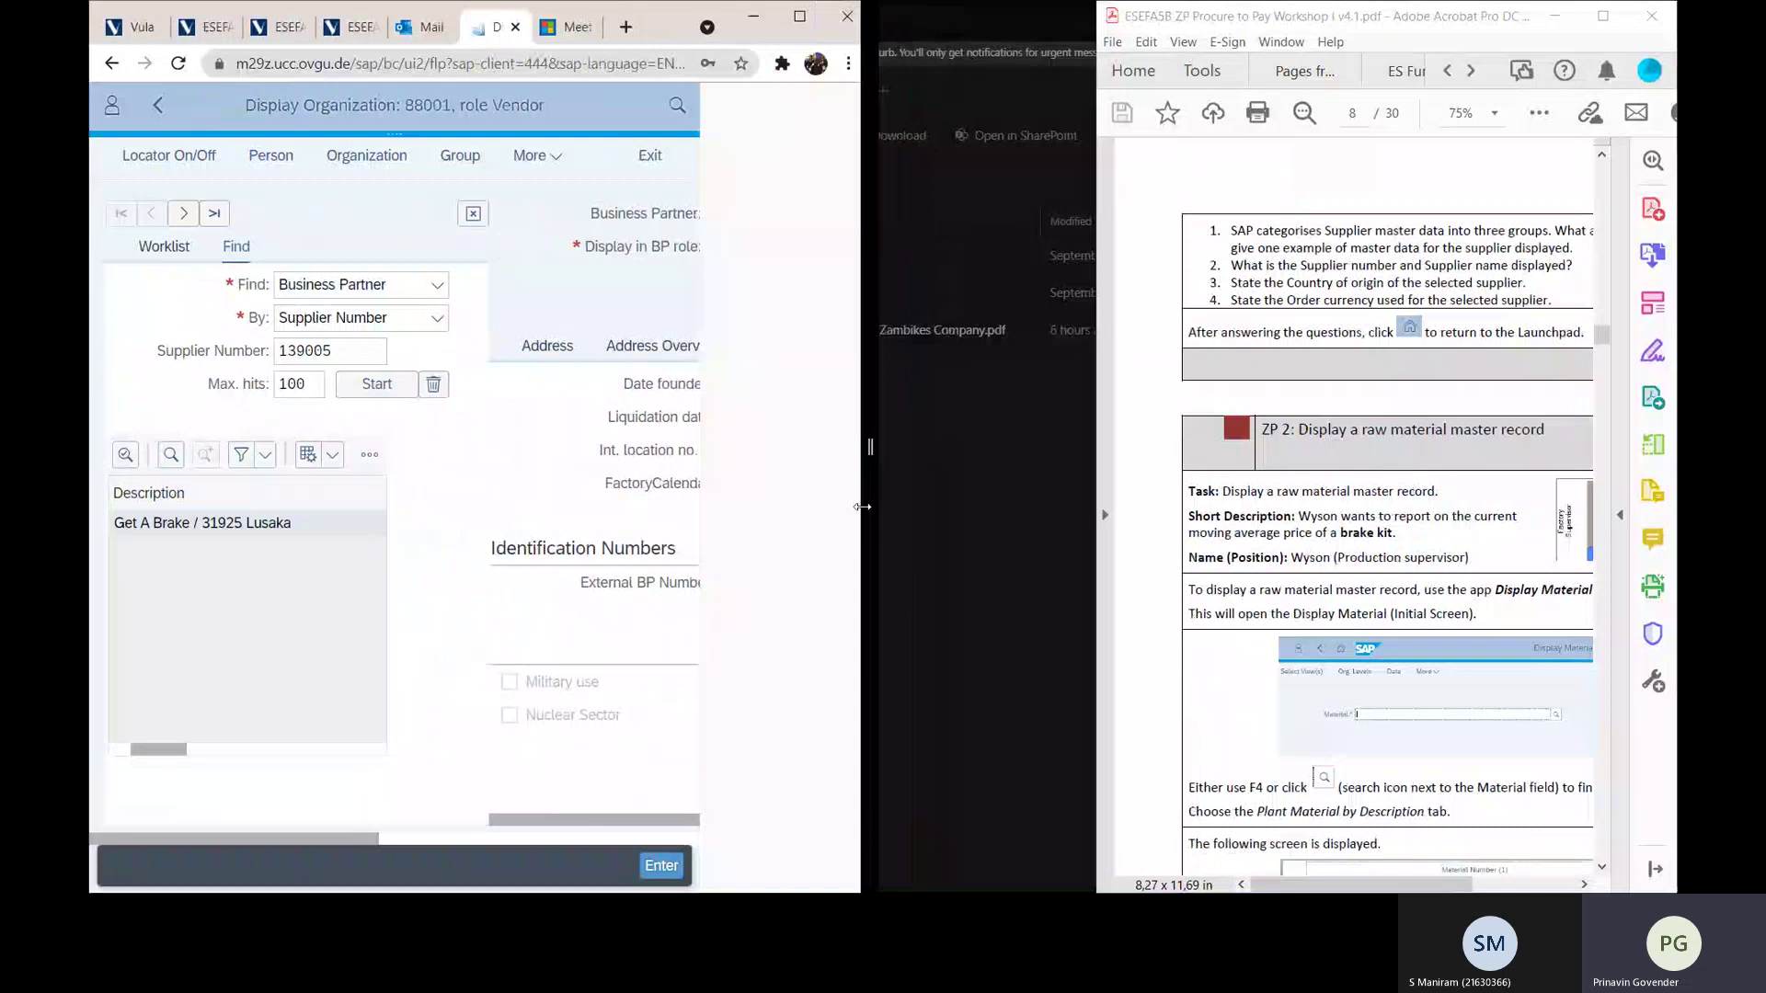
{"action": "left_click_drag", "start_coordinate": [862, 507], "coordinate": [862, 507]}
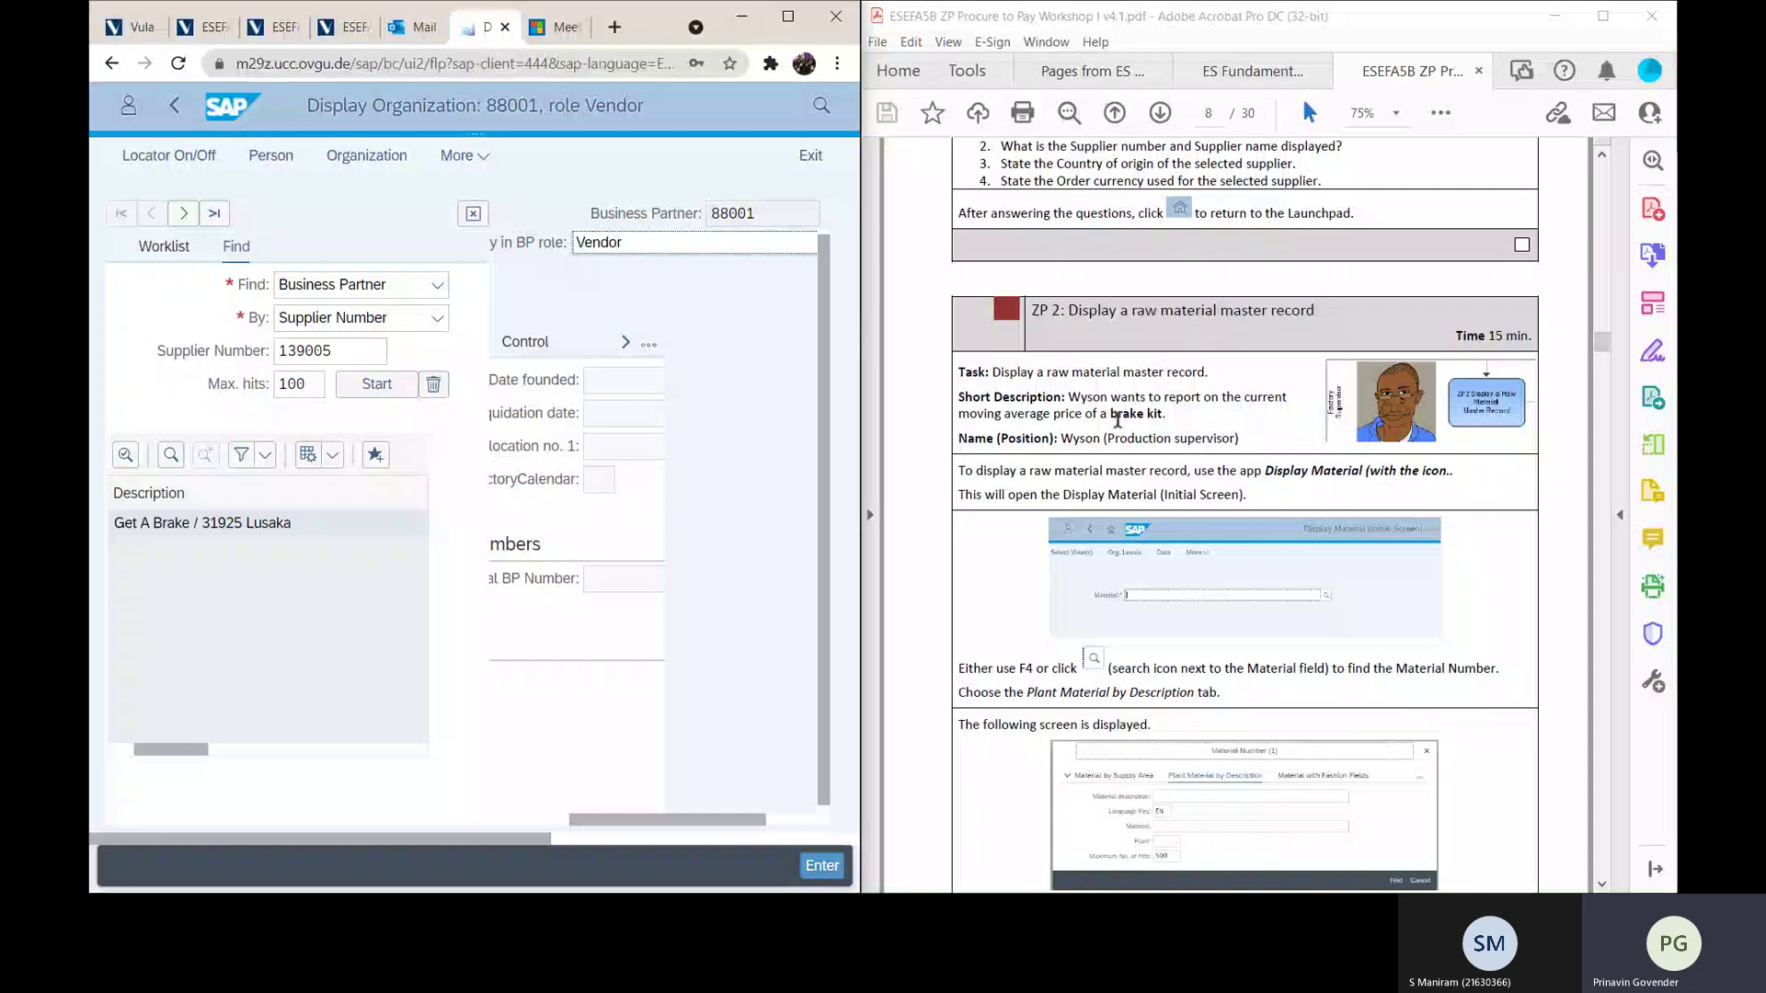
{"action": "scroll", "coordinate": [1118, 421], "scroll_direction": "down", "scroll_amount": 1}
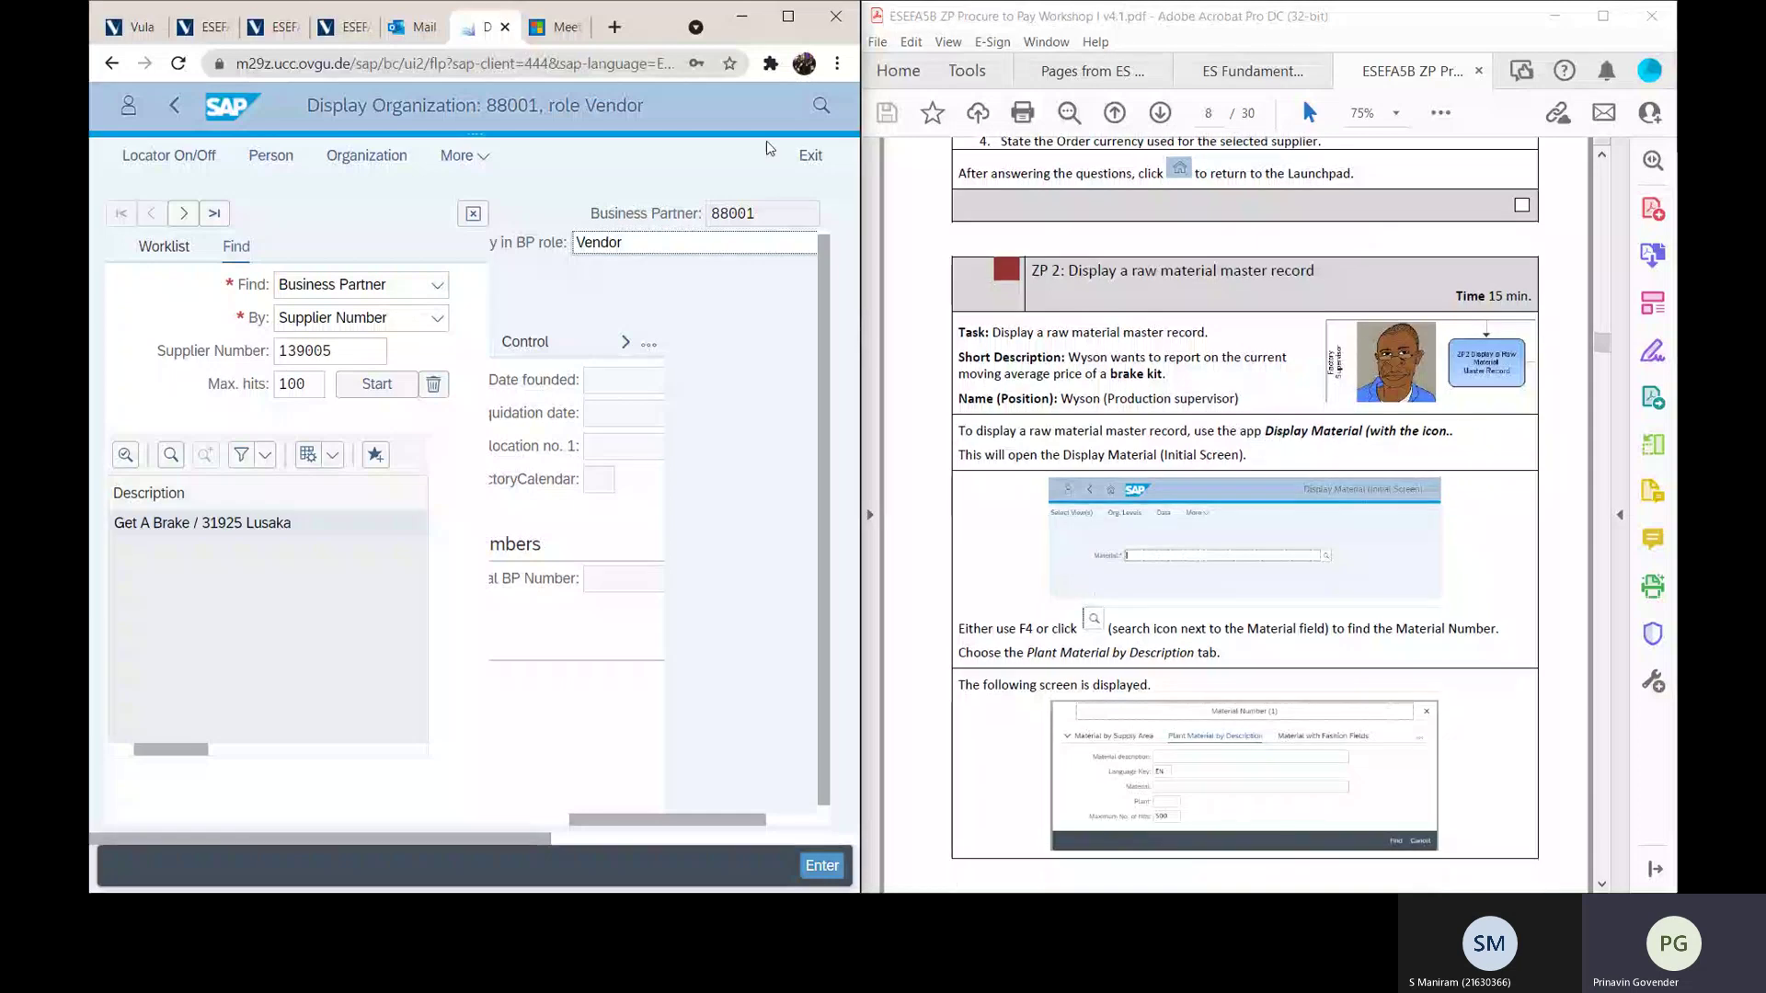
Step: Search the launchpad for "display material" and agree to leave the supplier page with its unsaved data
{"action": "left_click", "coordinate": [825, 109]}
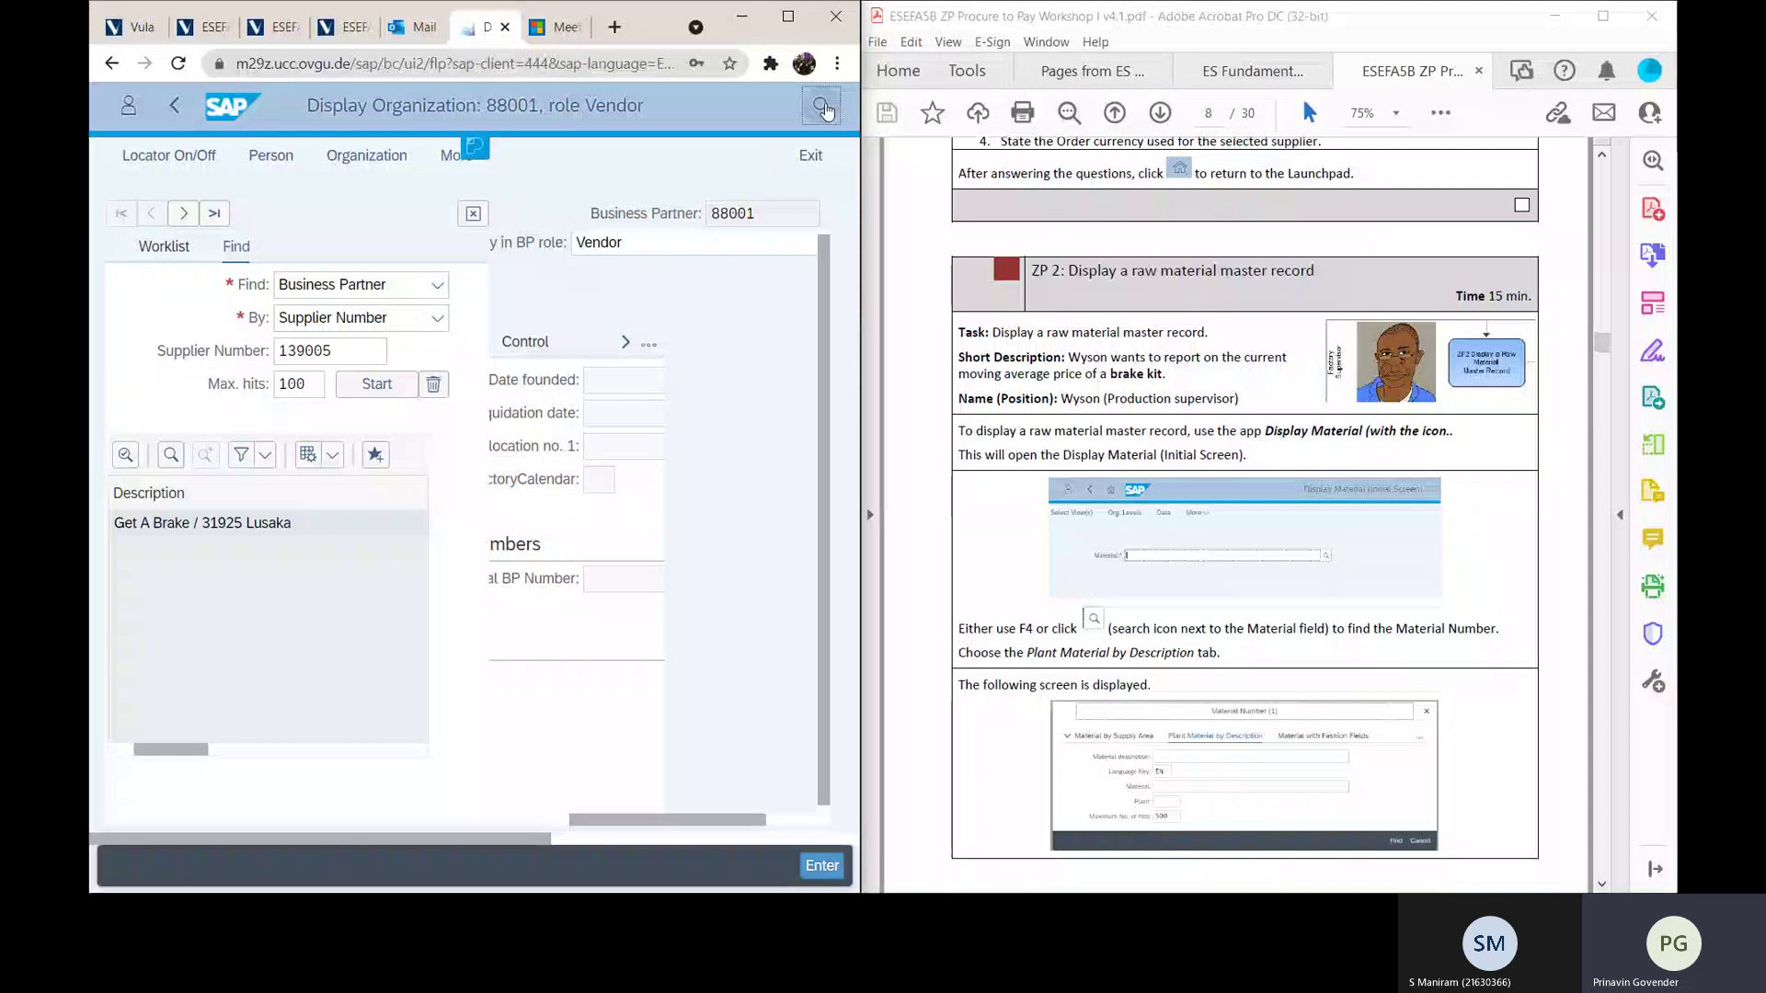
{"action": "type", "text": "dis"}
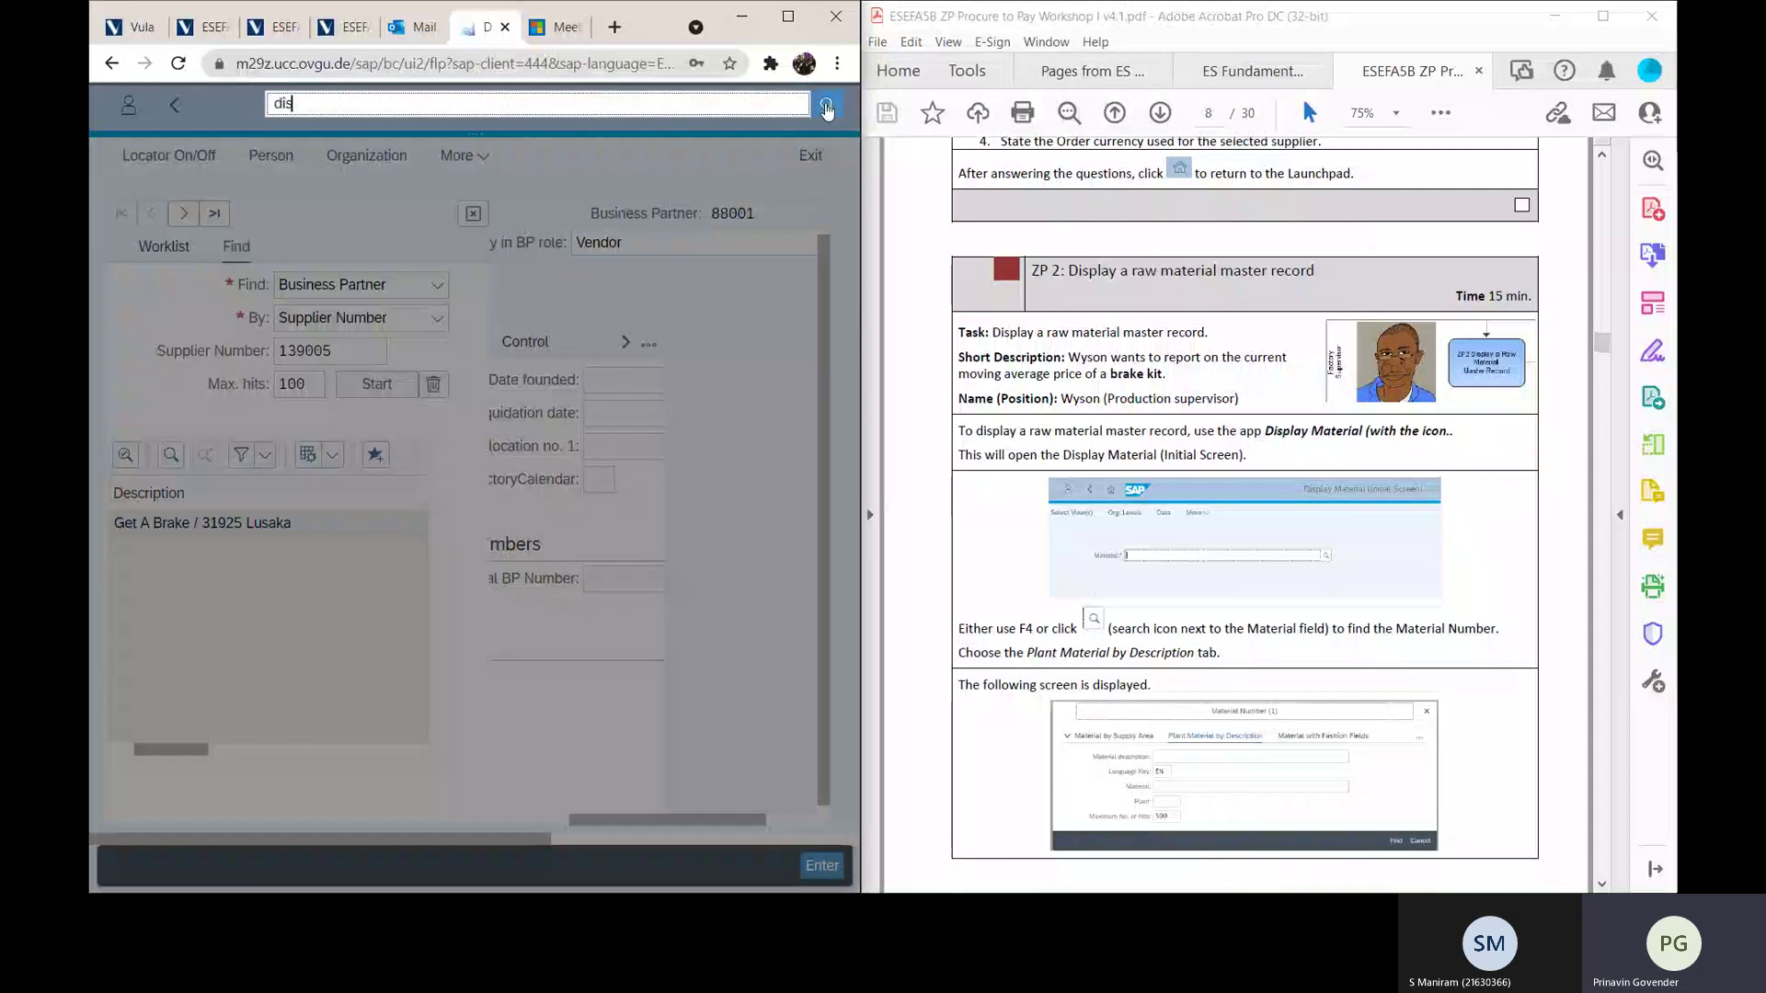
{"action": "type", "text": "play material"}
{"action": "left_click", "coordinate": [827, 108]}
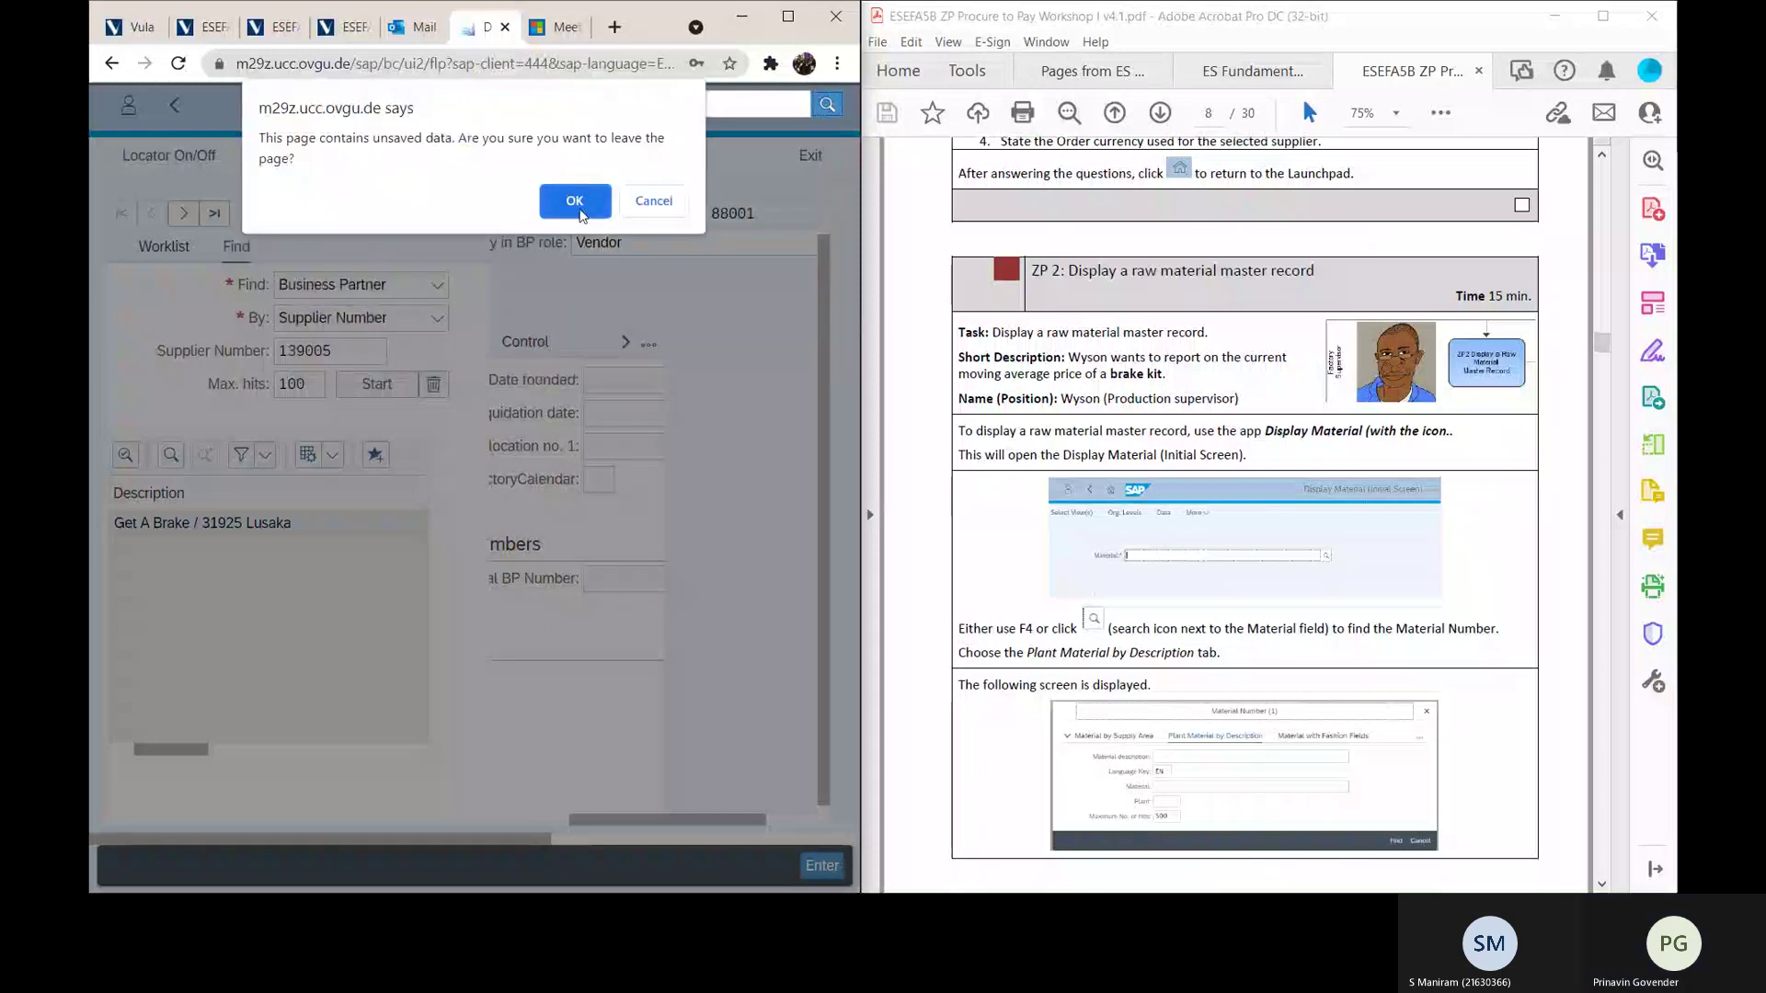
{"action": "left_click", "coordinate": [643, 204]}
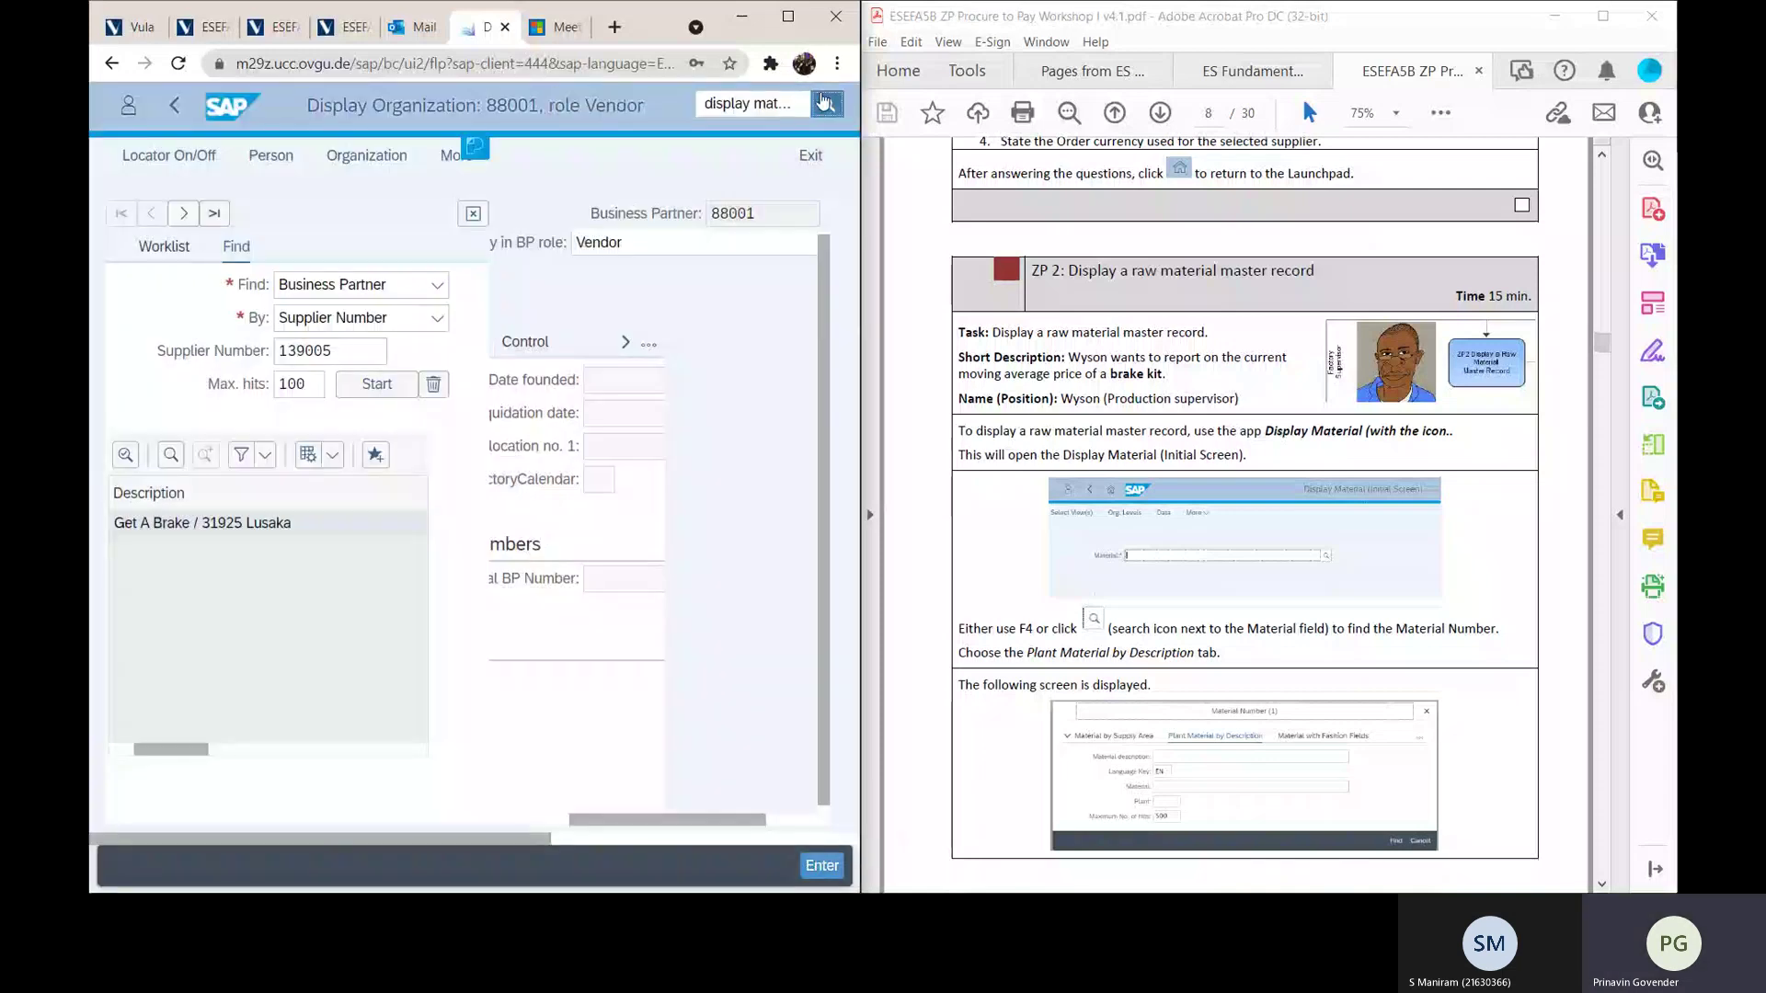
{"action": "left_click", "coordinate": [823, 101]}
{"action": "left_click", "coordinate": [589, 198]}
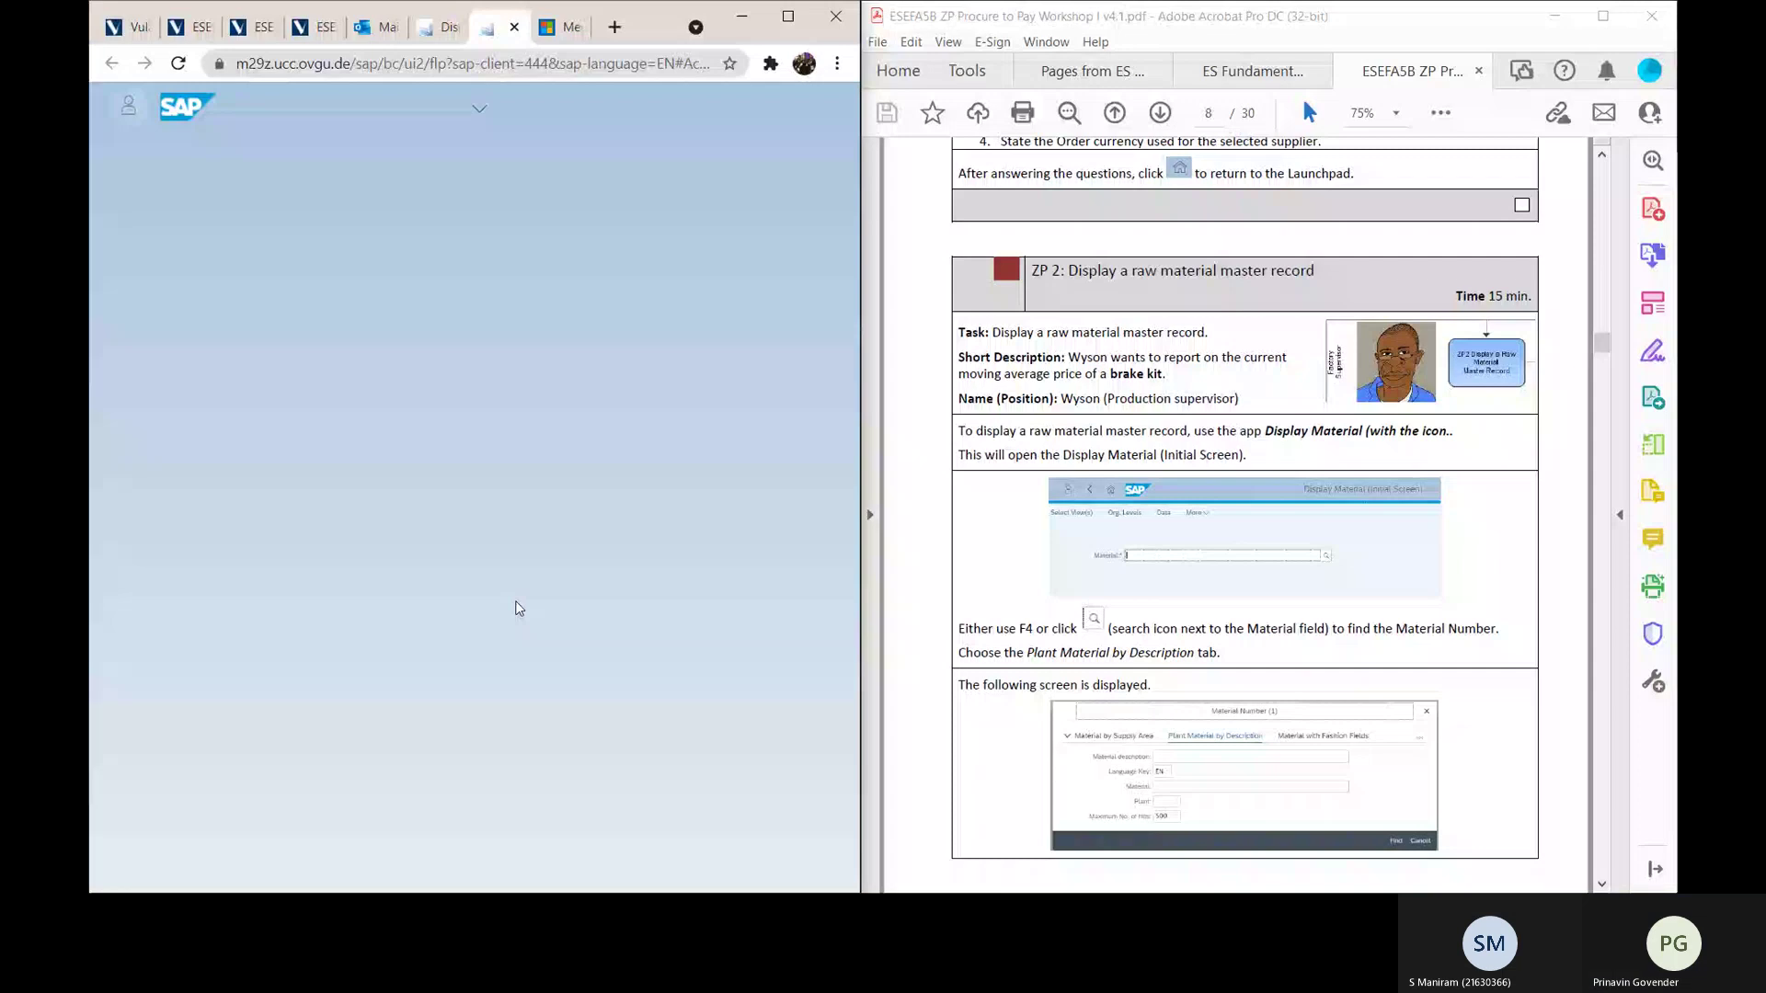
{"action": "left_click", "coordinate": [788, 17]}
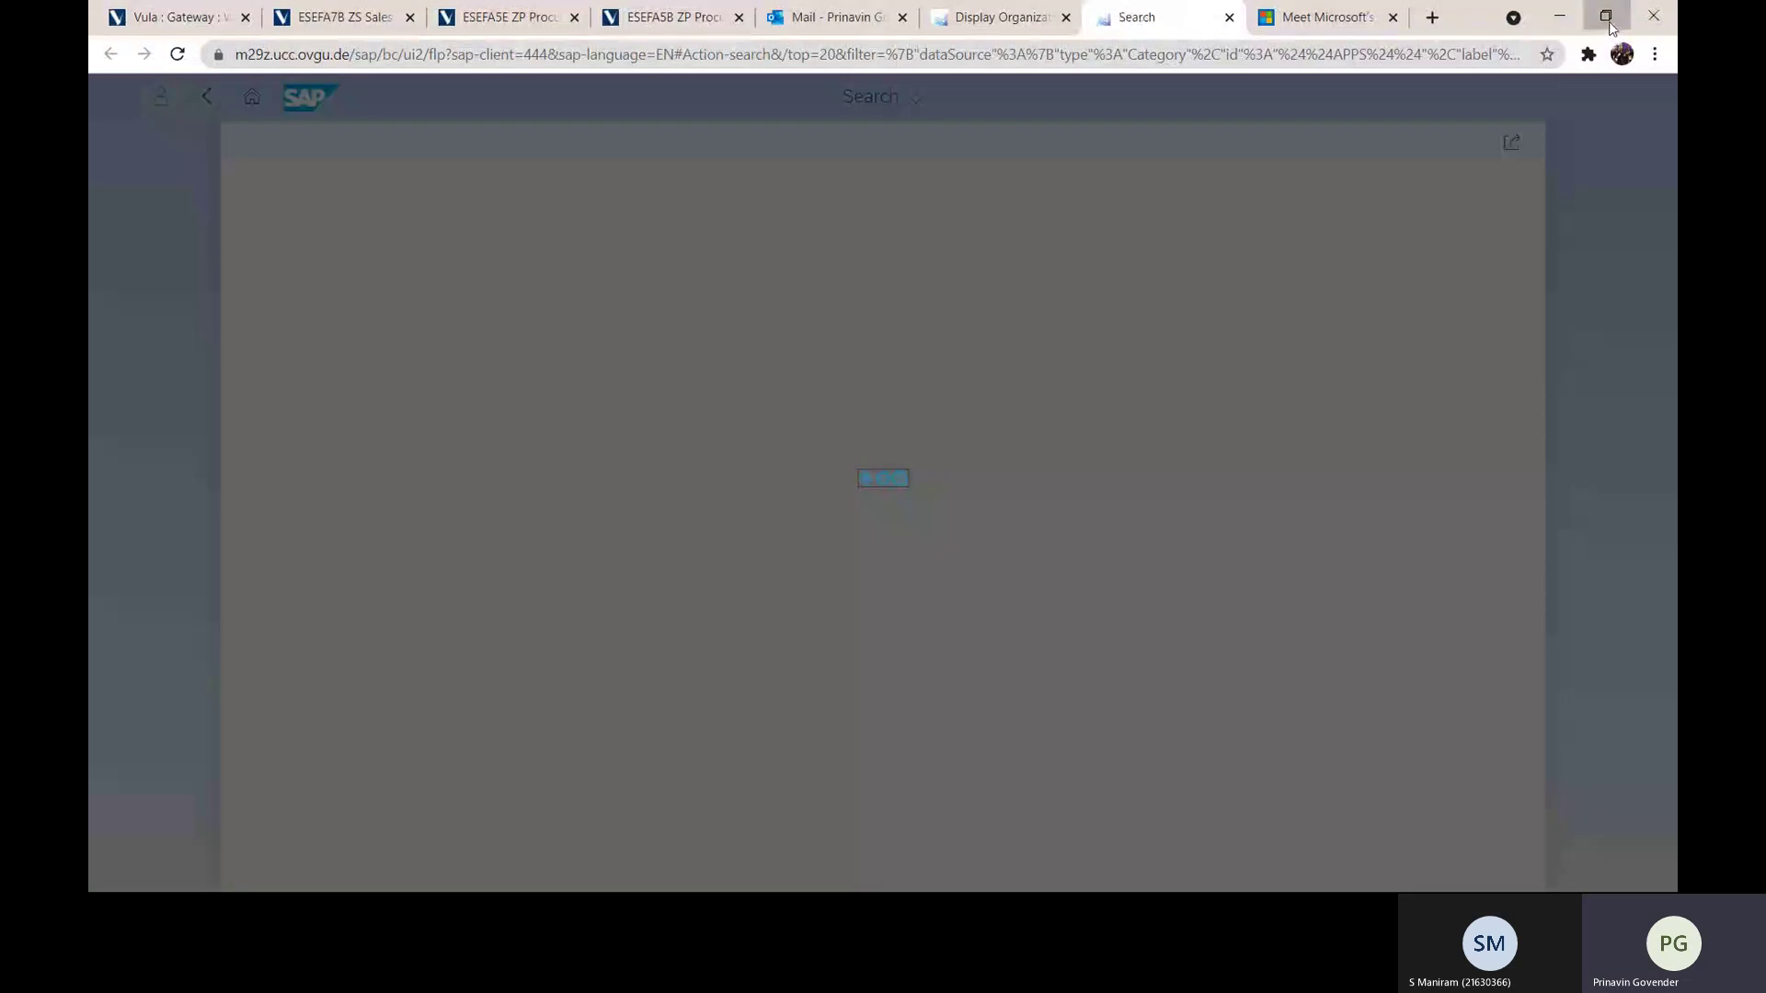
{"action": "left_click", "coordinate": [1607, 18]}
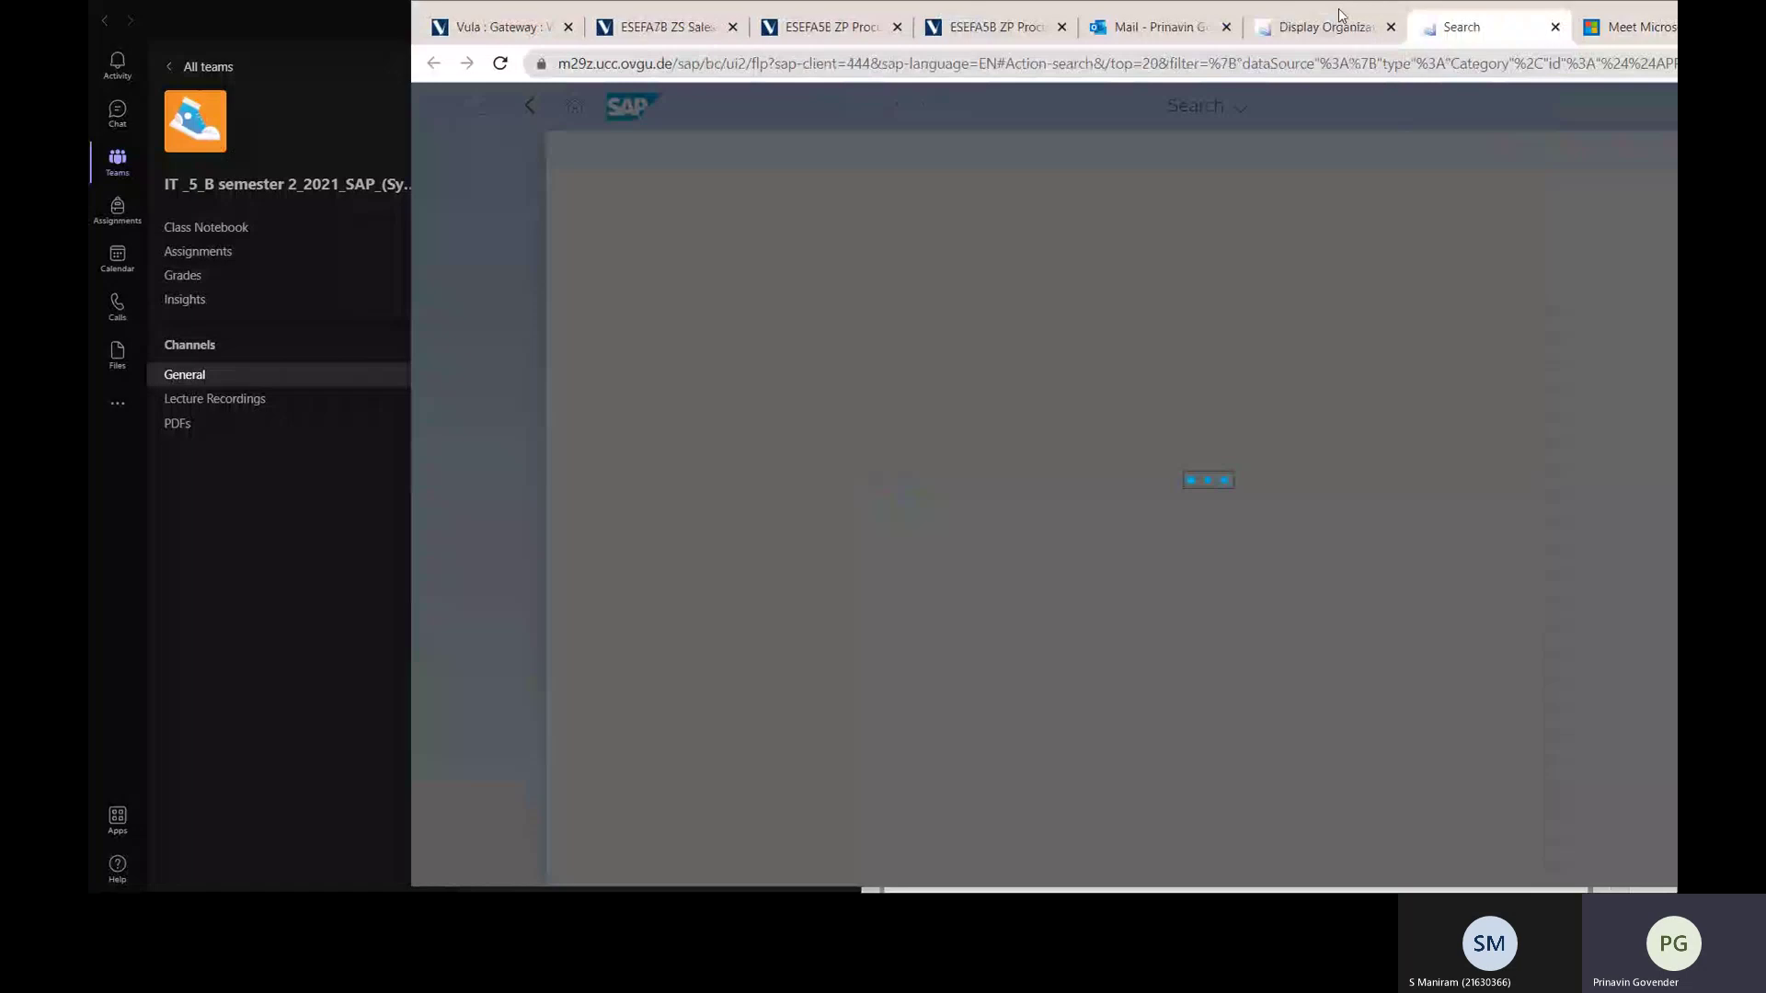
{"action": "left_click_drag", "start_coordinate": [1342, 15], "coordinate": [975, 52]}
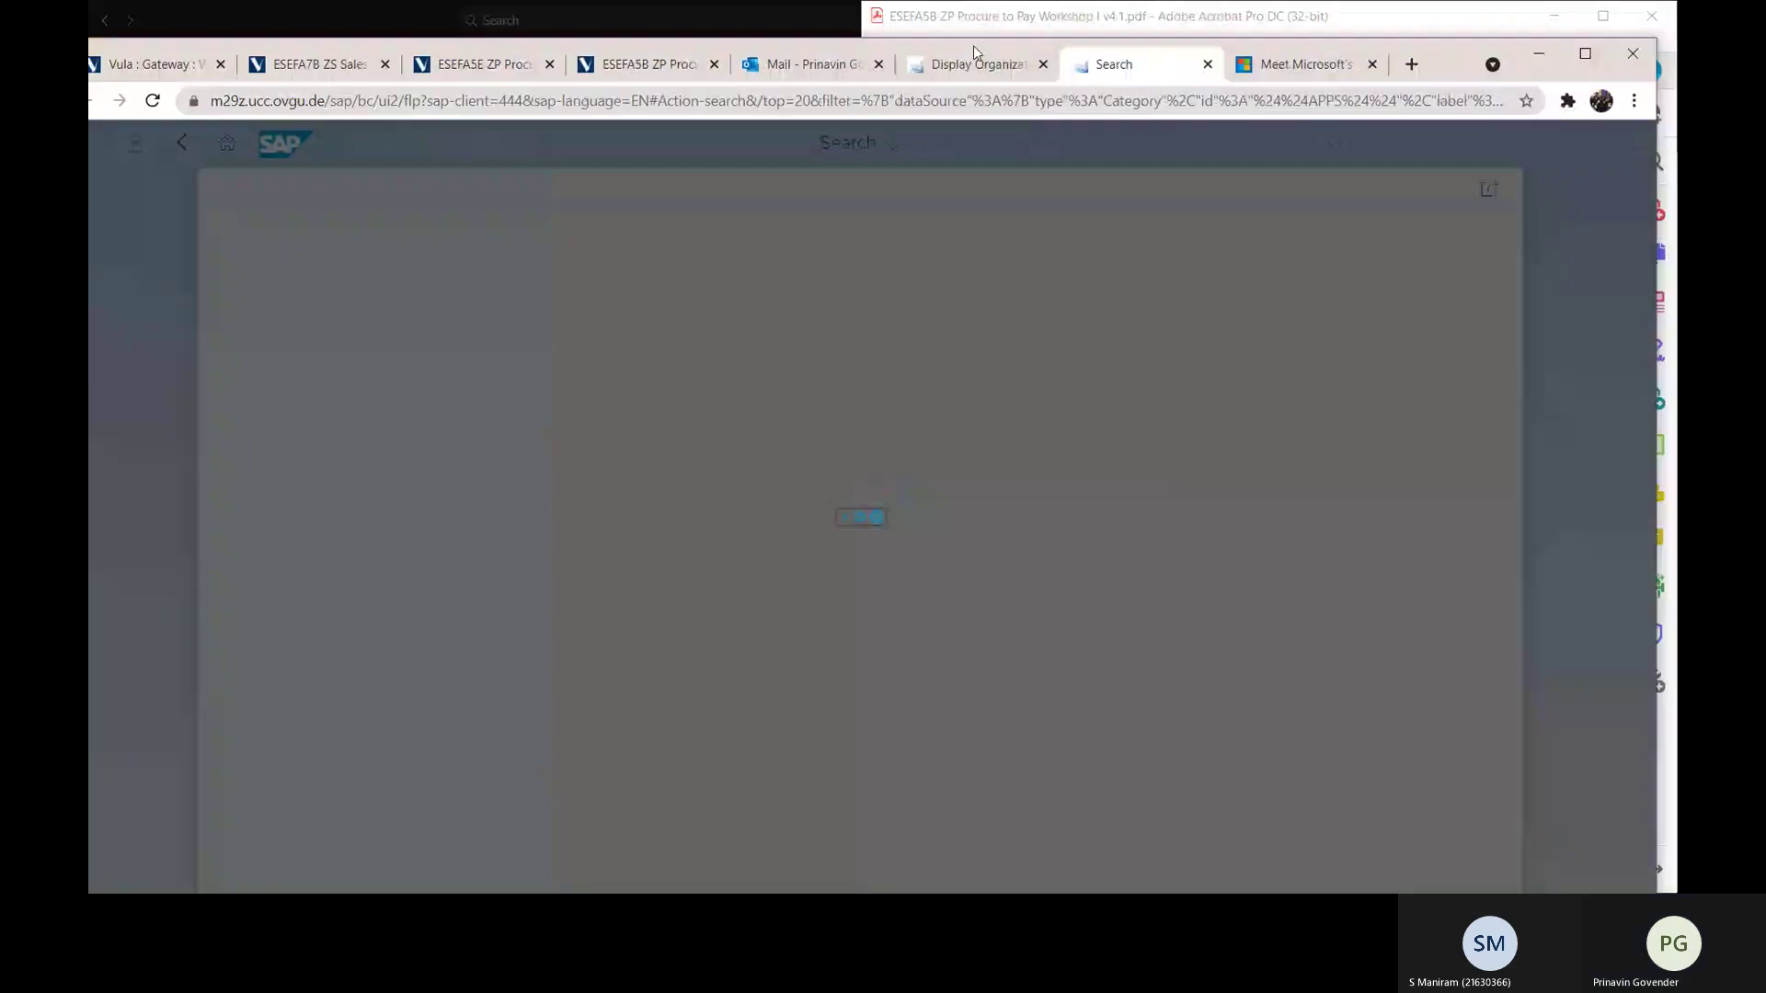
{"action": "left_click_drag", "start_coordinate": [975, 53], "coordinate": [90, 8]}
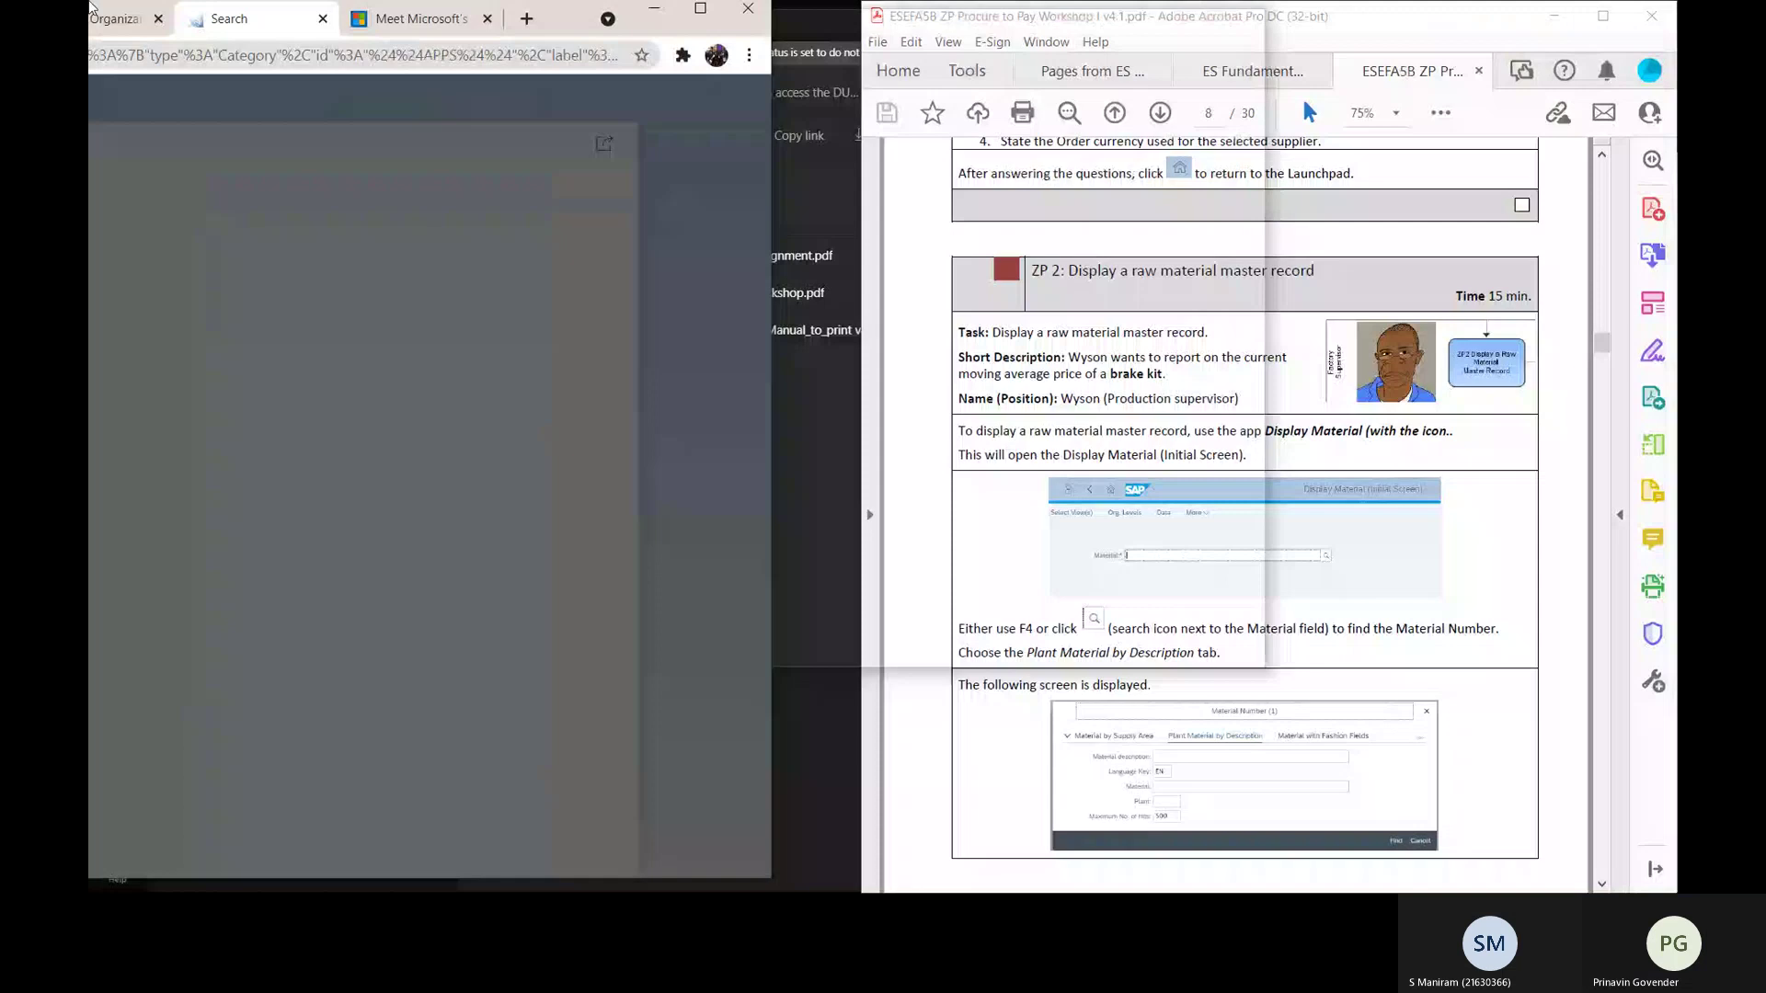
{"action": "left_click_drag", "start_coordinate": [92, 8], "coordinate": [91, 8]}
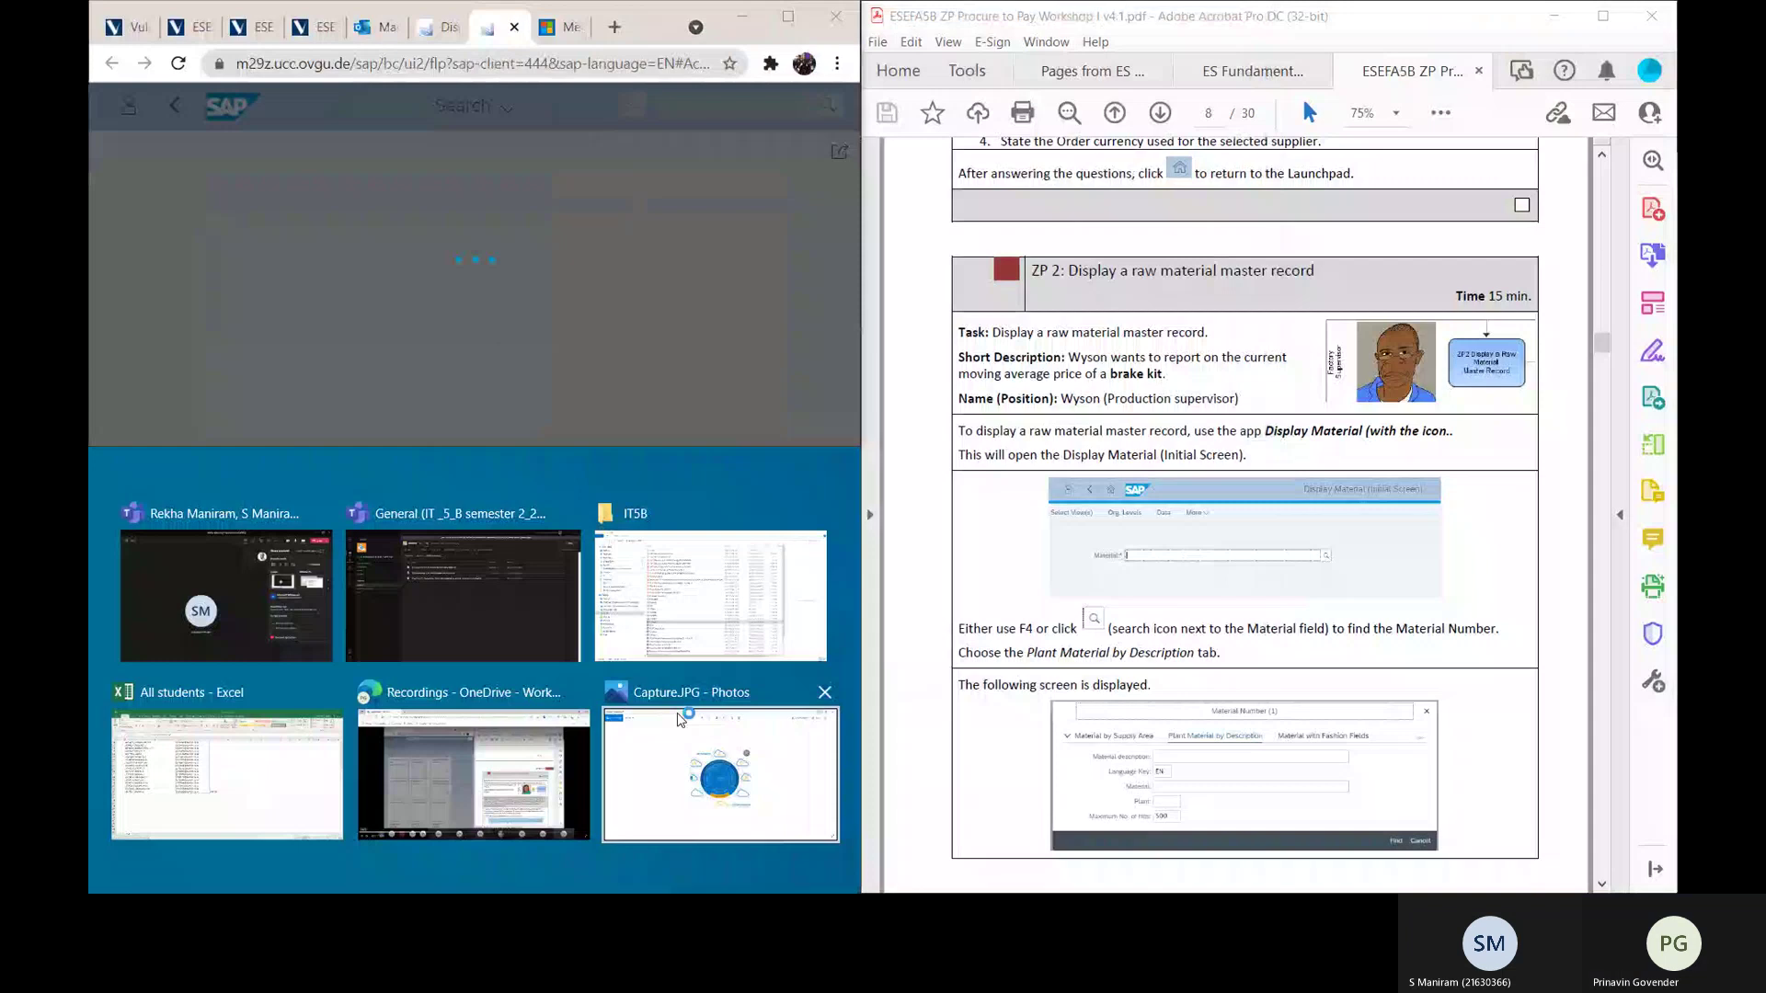
{"action": "left_click_drag", "start_coordinate": [492, 448], "coordinate": [493, 859]}
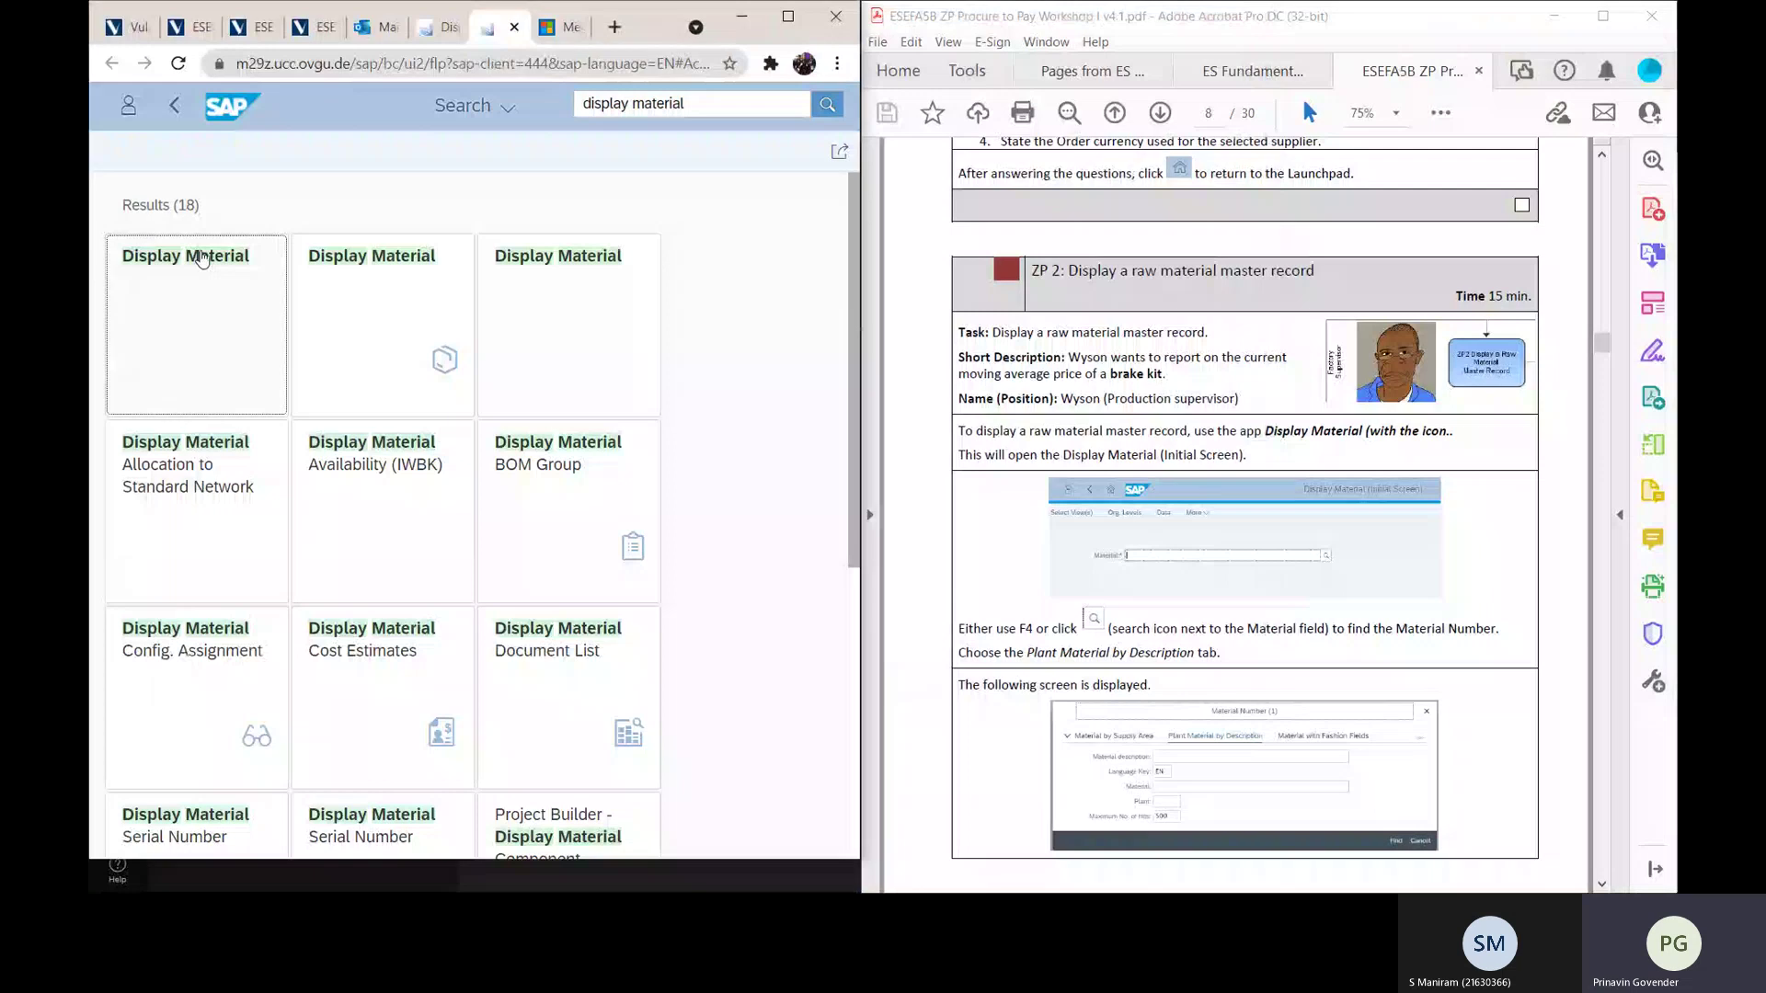
Step: Open the first Display Material app in the results and bring up the material number search by plant material description
{"action": "left_click", "coordinate": [202, 258]}
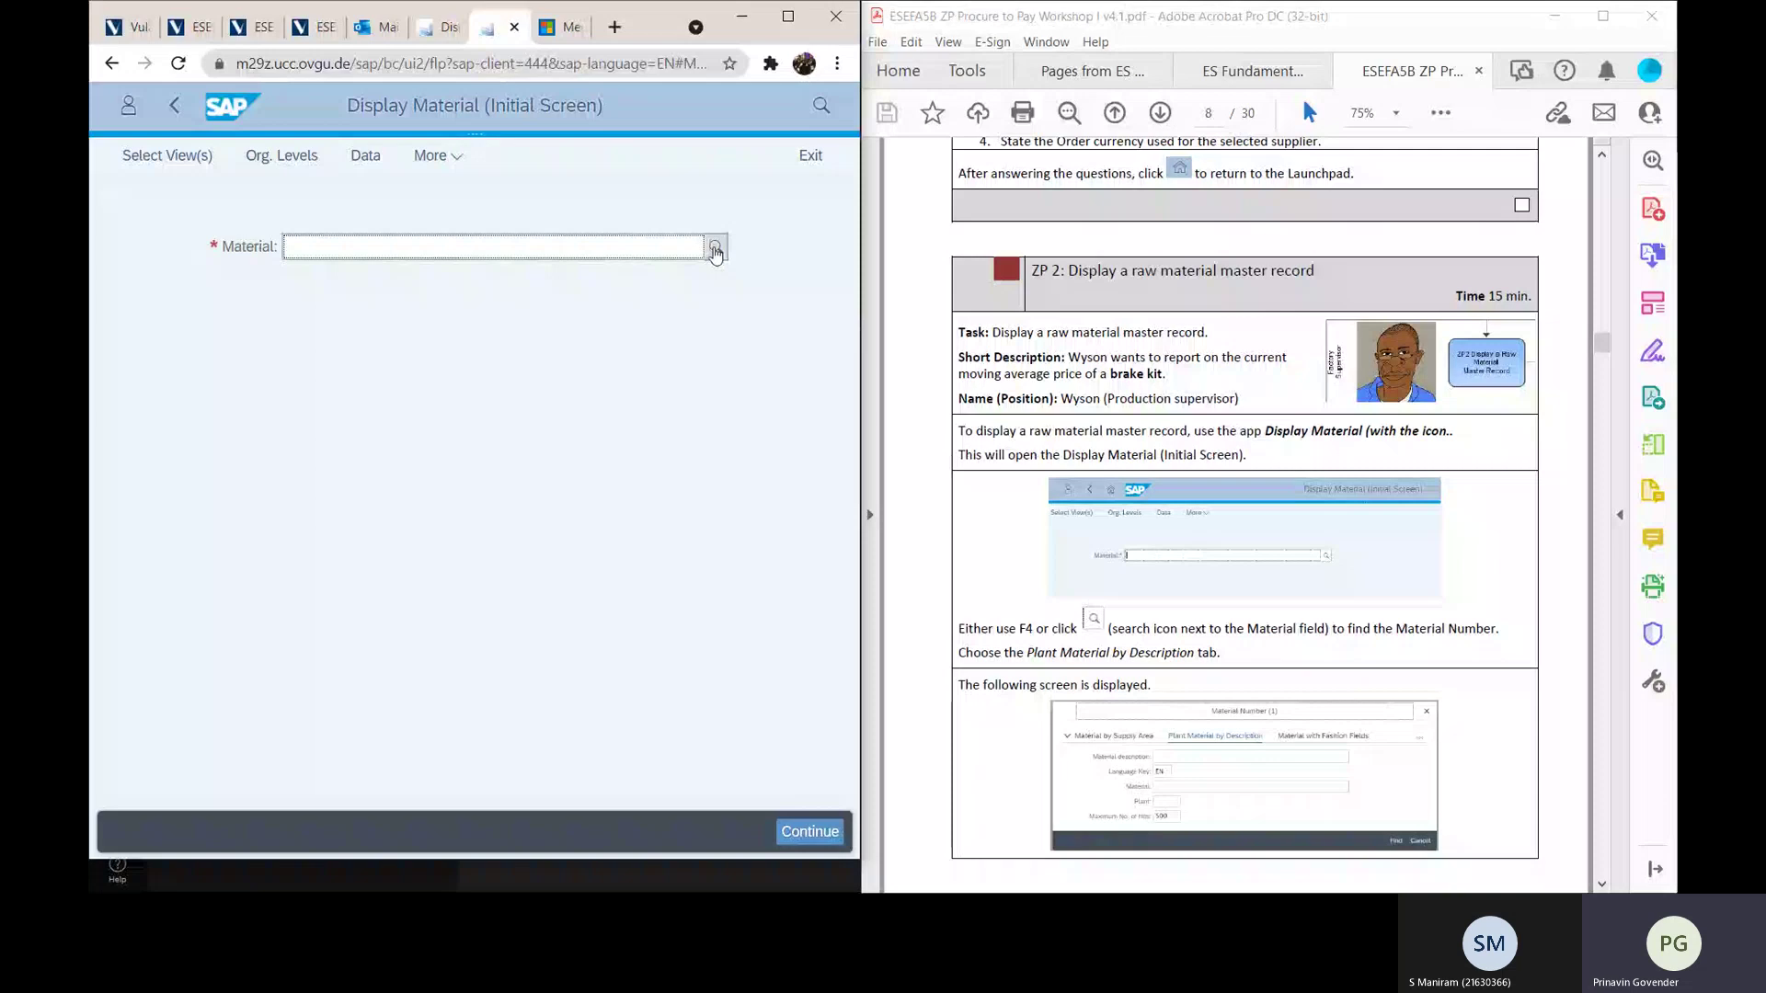
{"action": "left_click", "coordinate": [714, 248]}
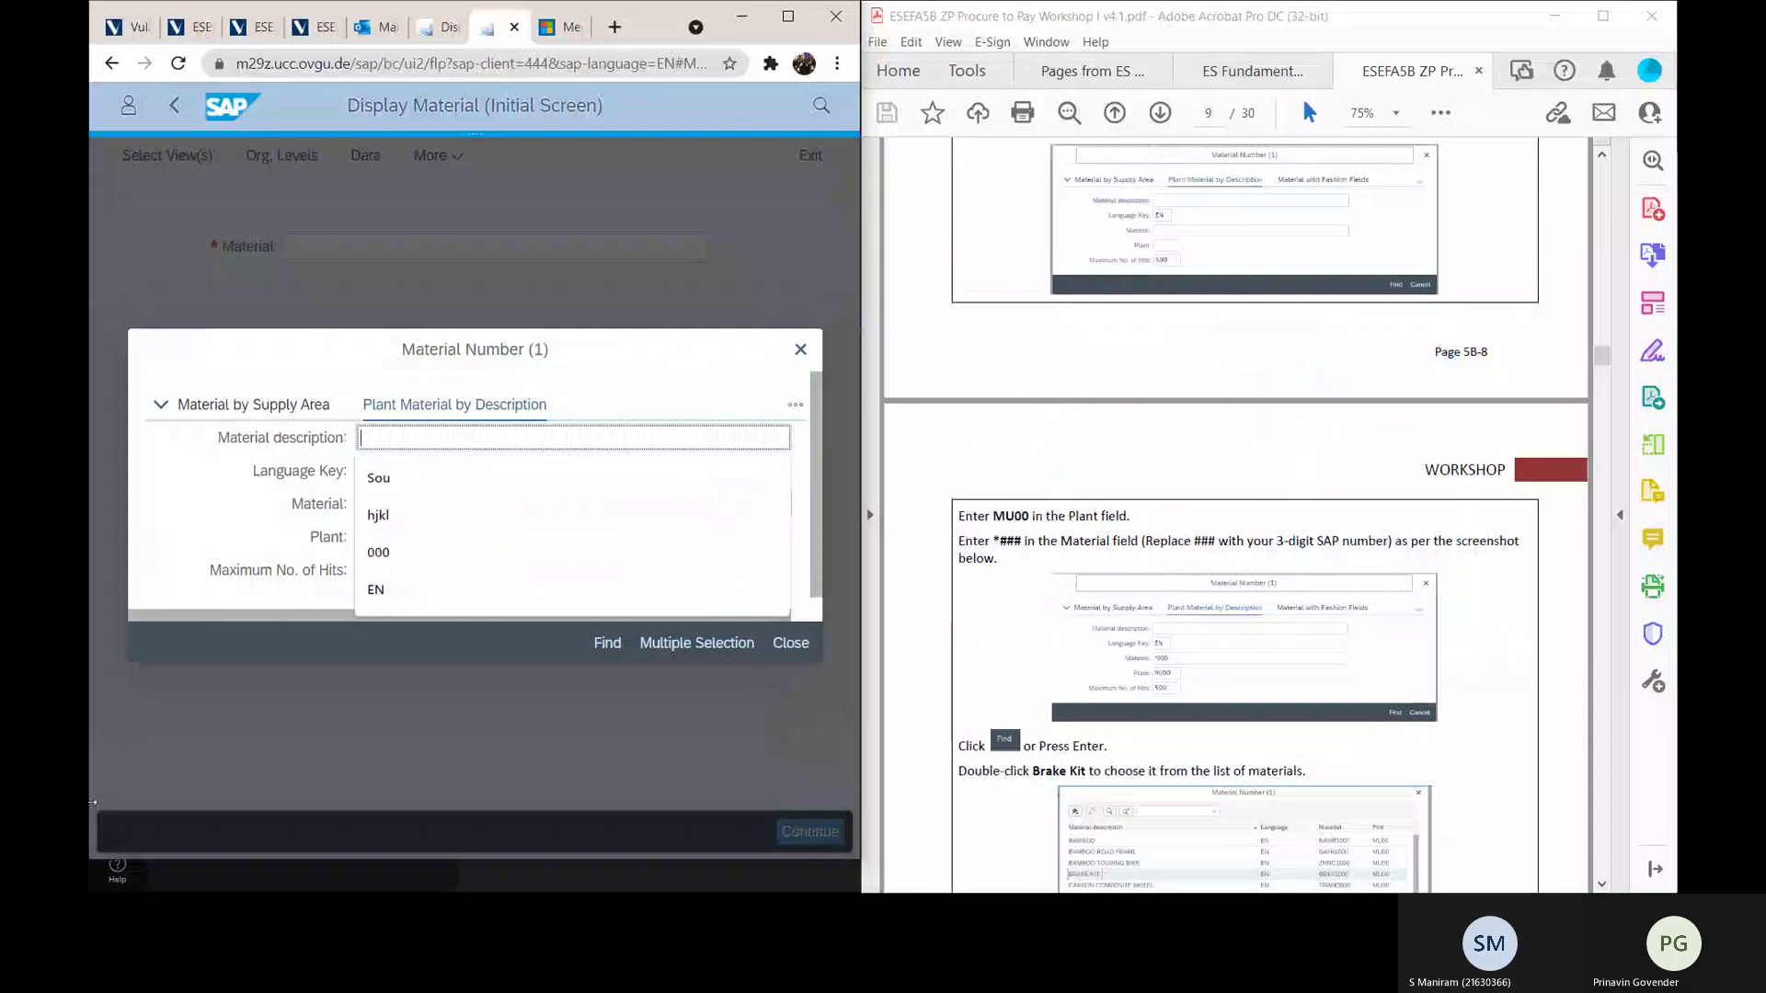
{"action": "left_click", "coordinate": [201, 716]}
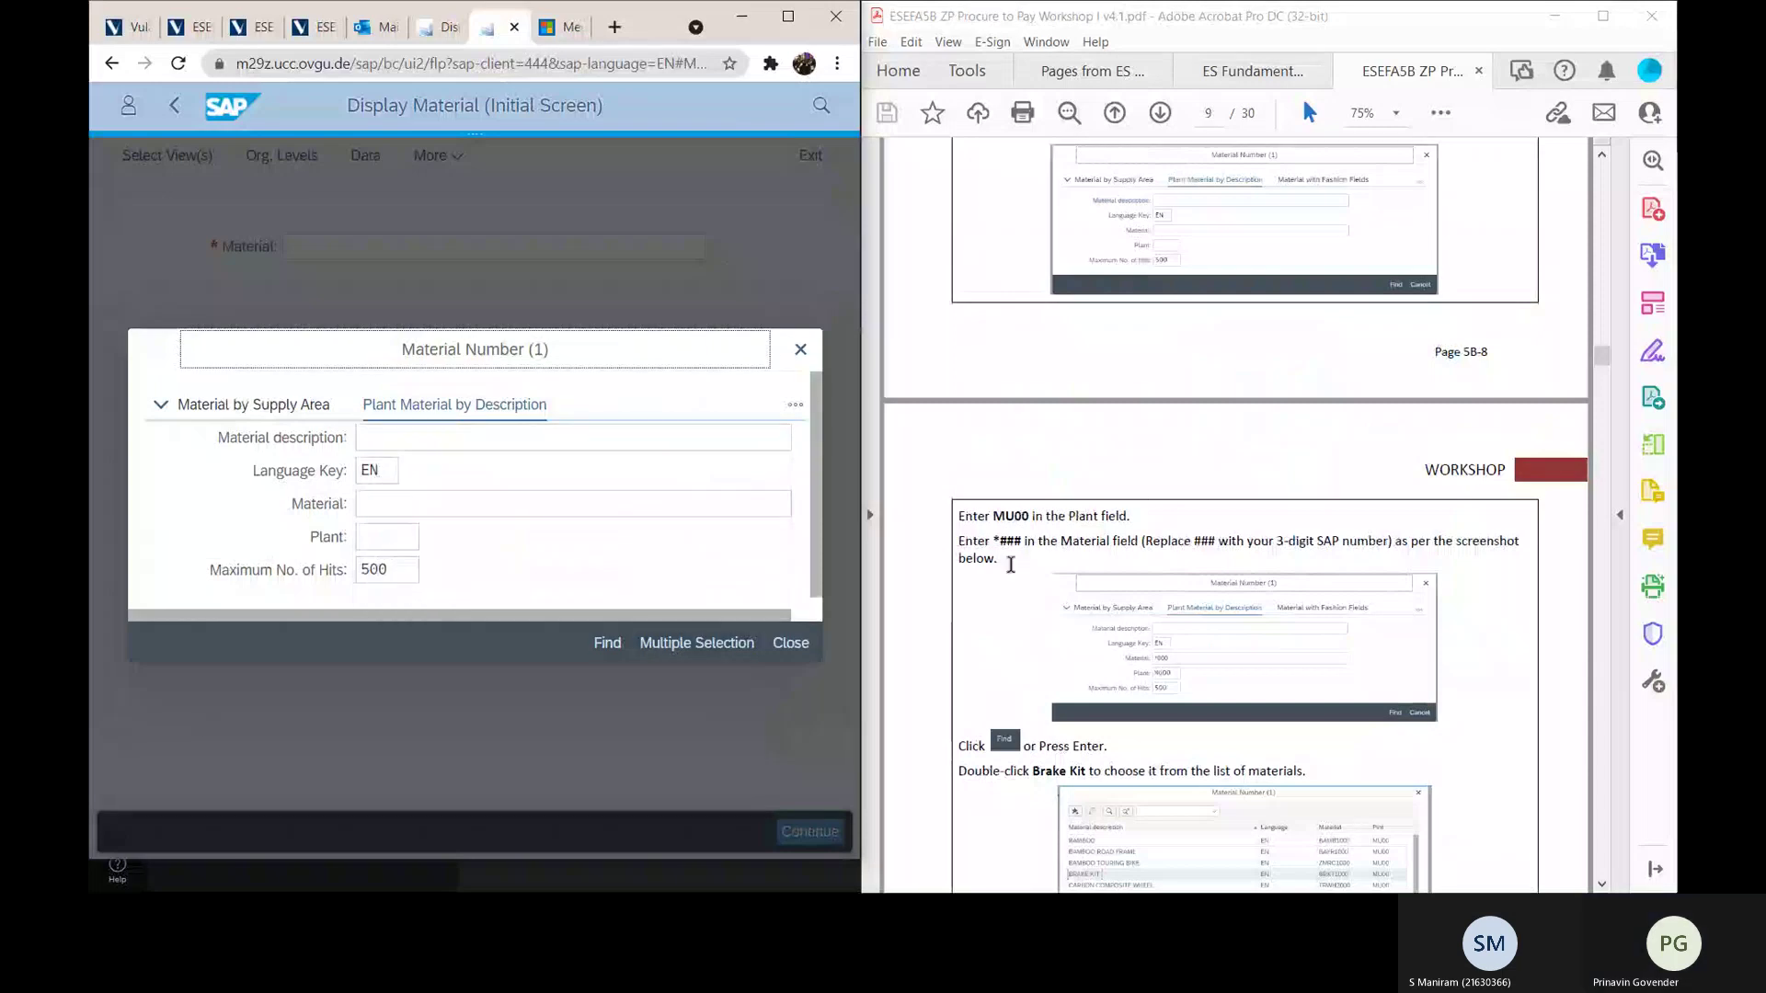
Step: Find the materials in plant MU00 whose material number matches *000
{"action": "left_click", "coordinate": [389, 542]}
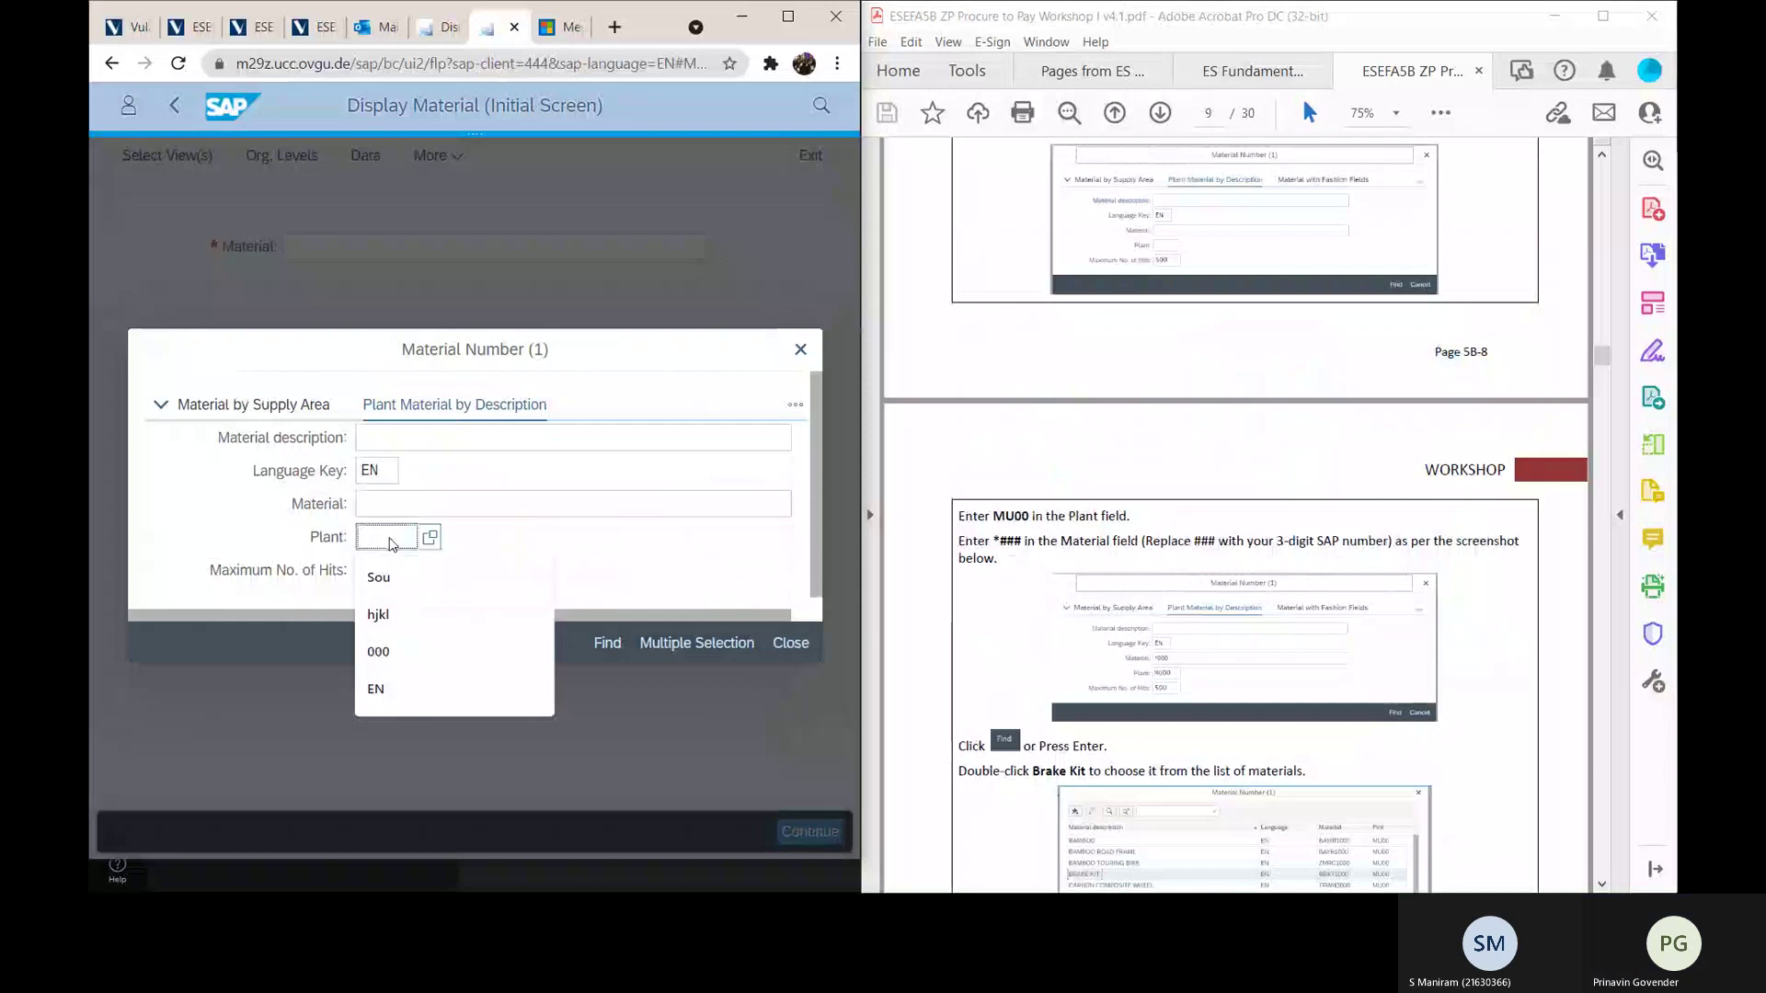
{"action": "type", "text": "MU"}
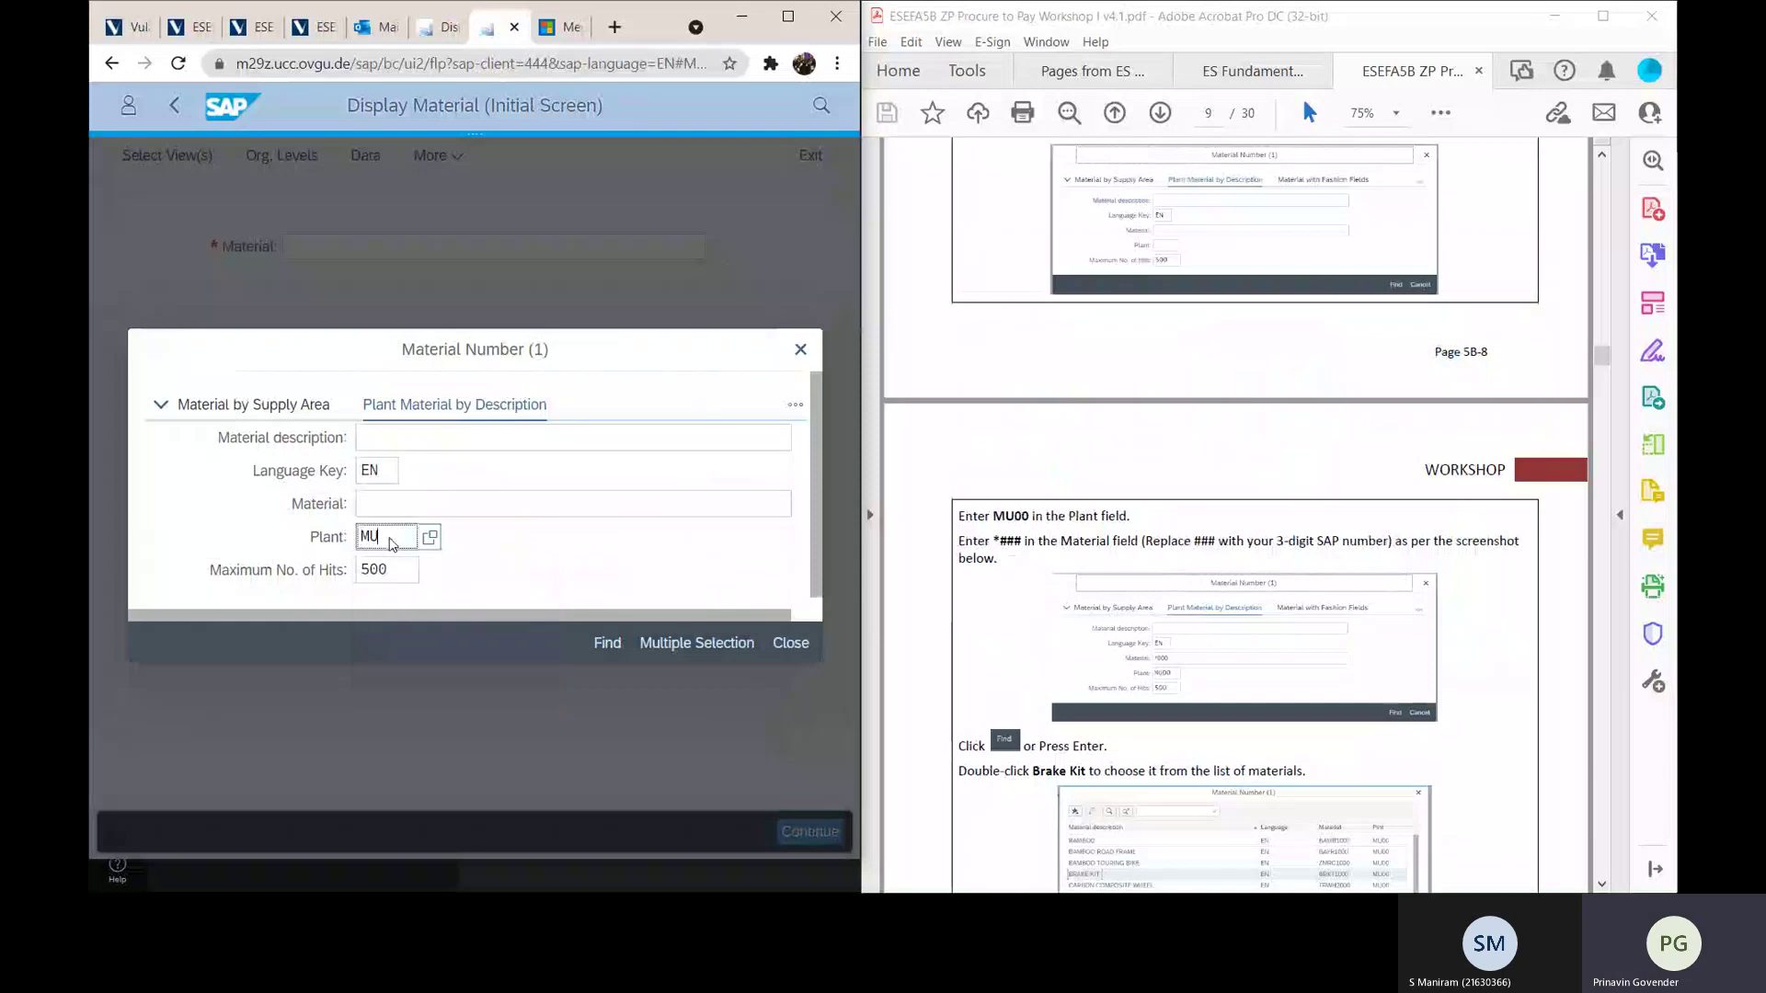
{"action": "type", "text": "00"}
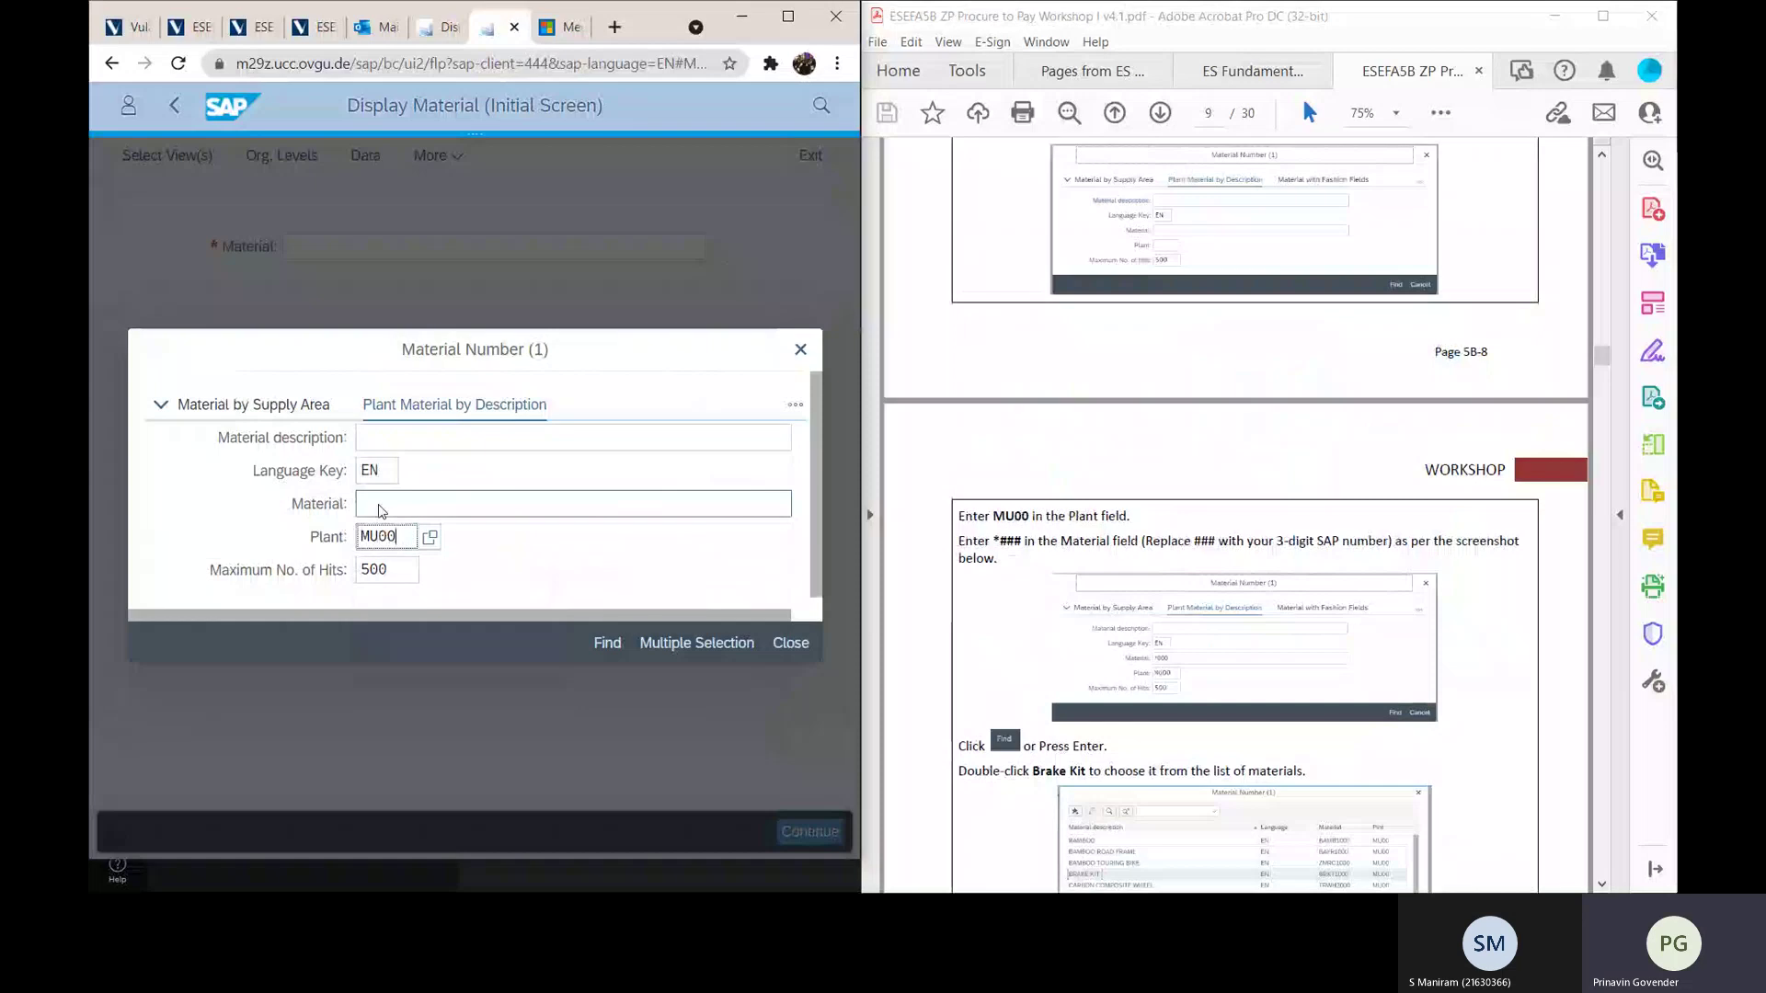
{"action": "left_click", "coordinate": [380, 511]}
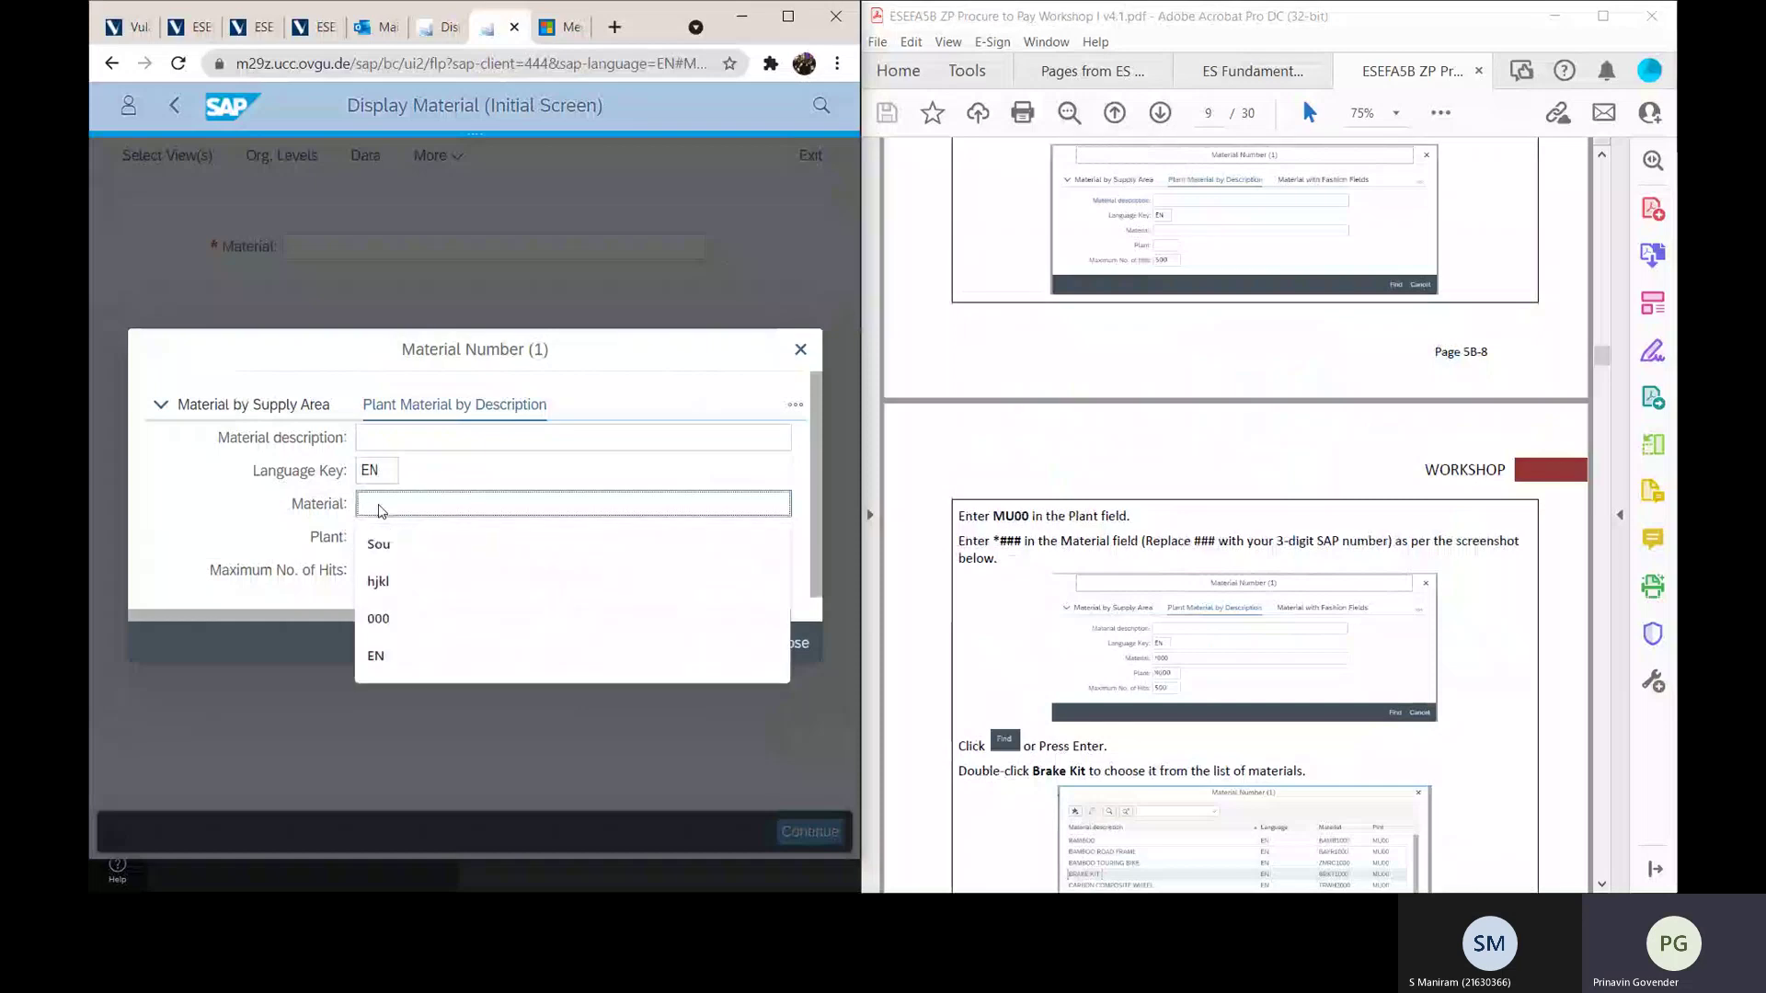
{"action": "type", "text": "*000"}
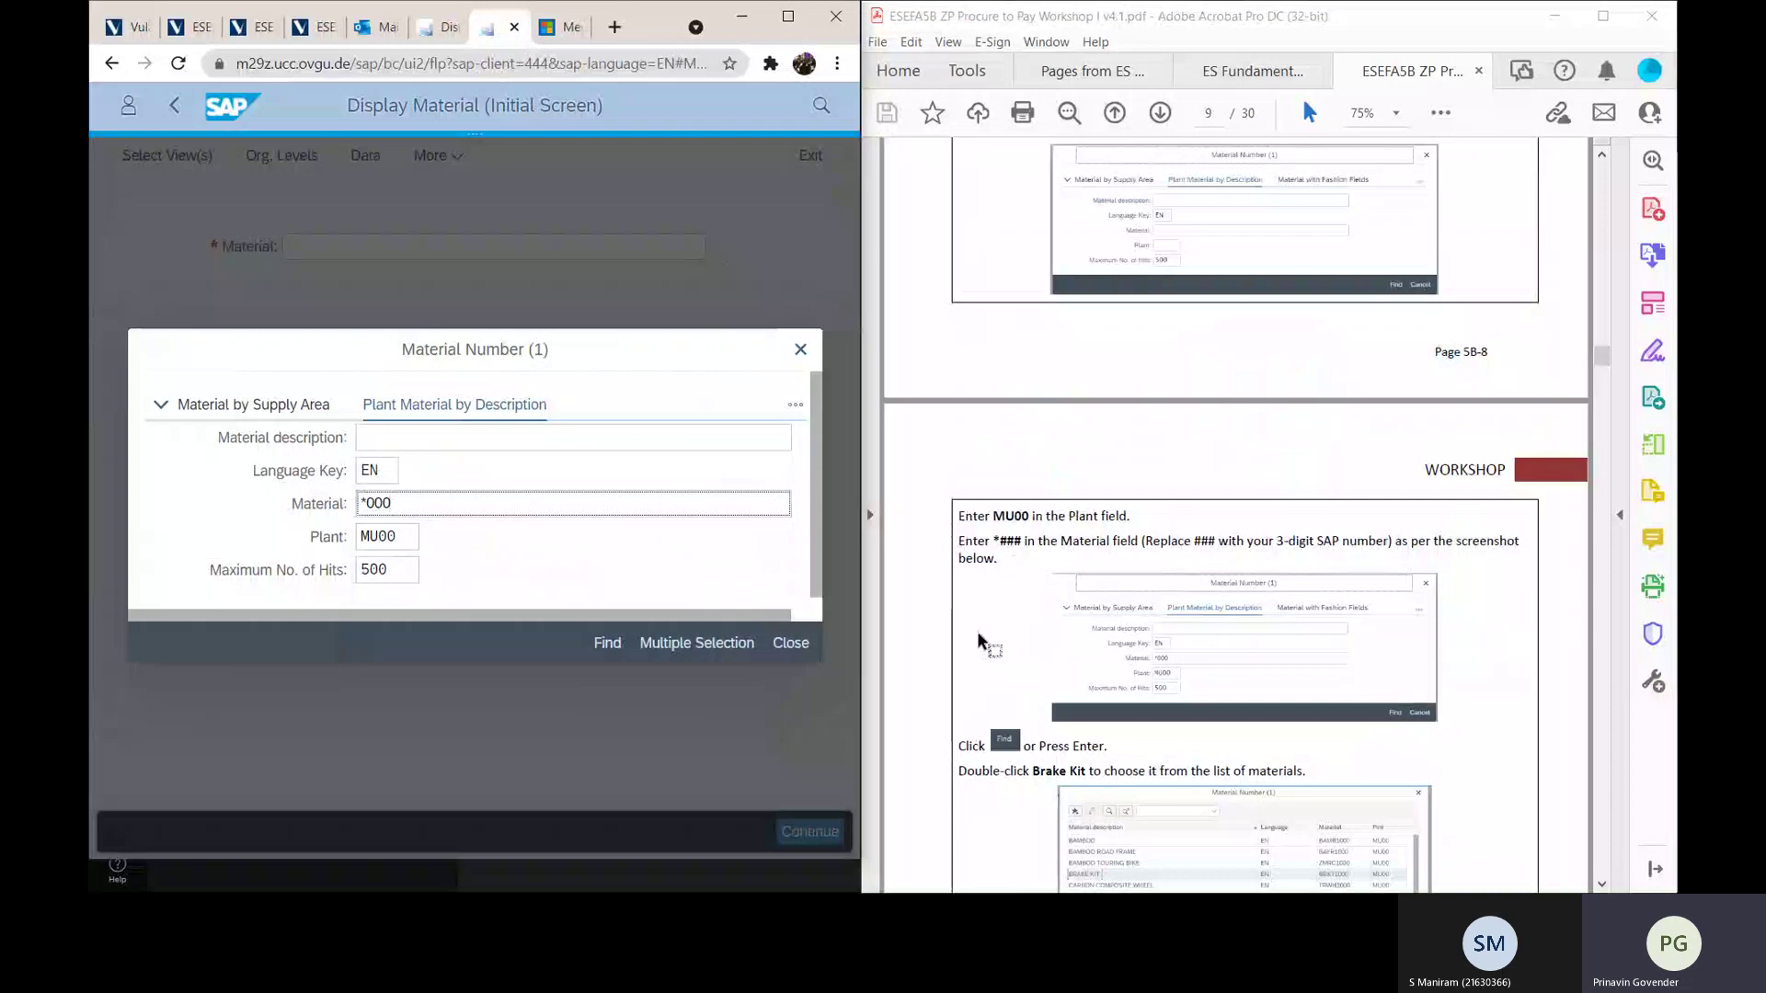
{"action": "scroll", "coordinate": [976, 631], "scroll_direction": "down", "scroll_amount": 2}
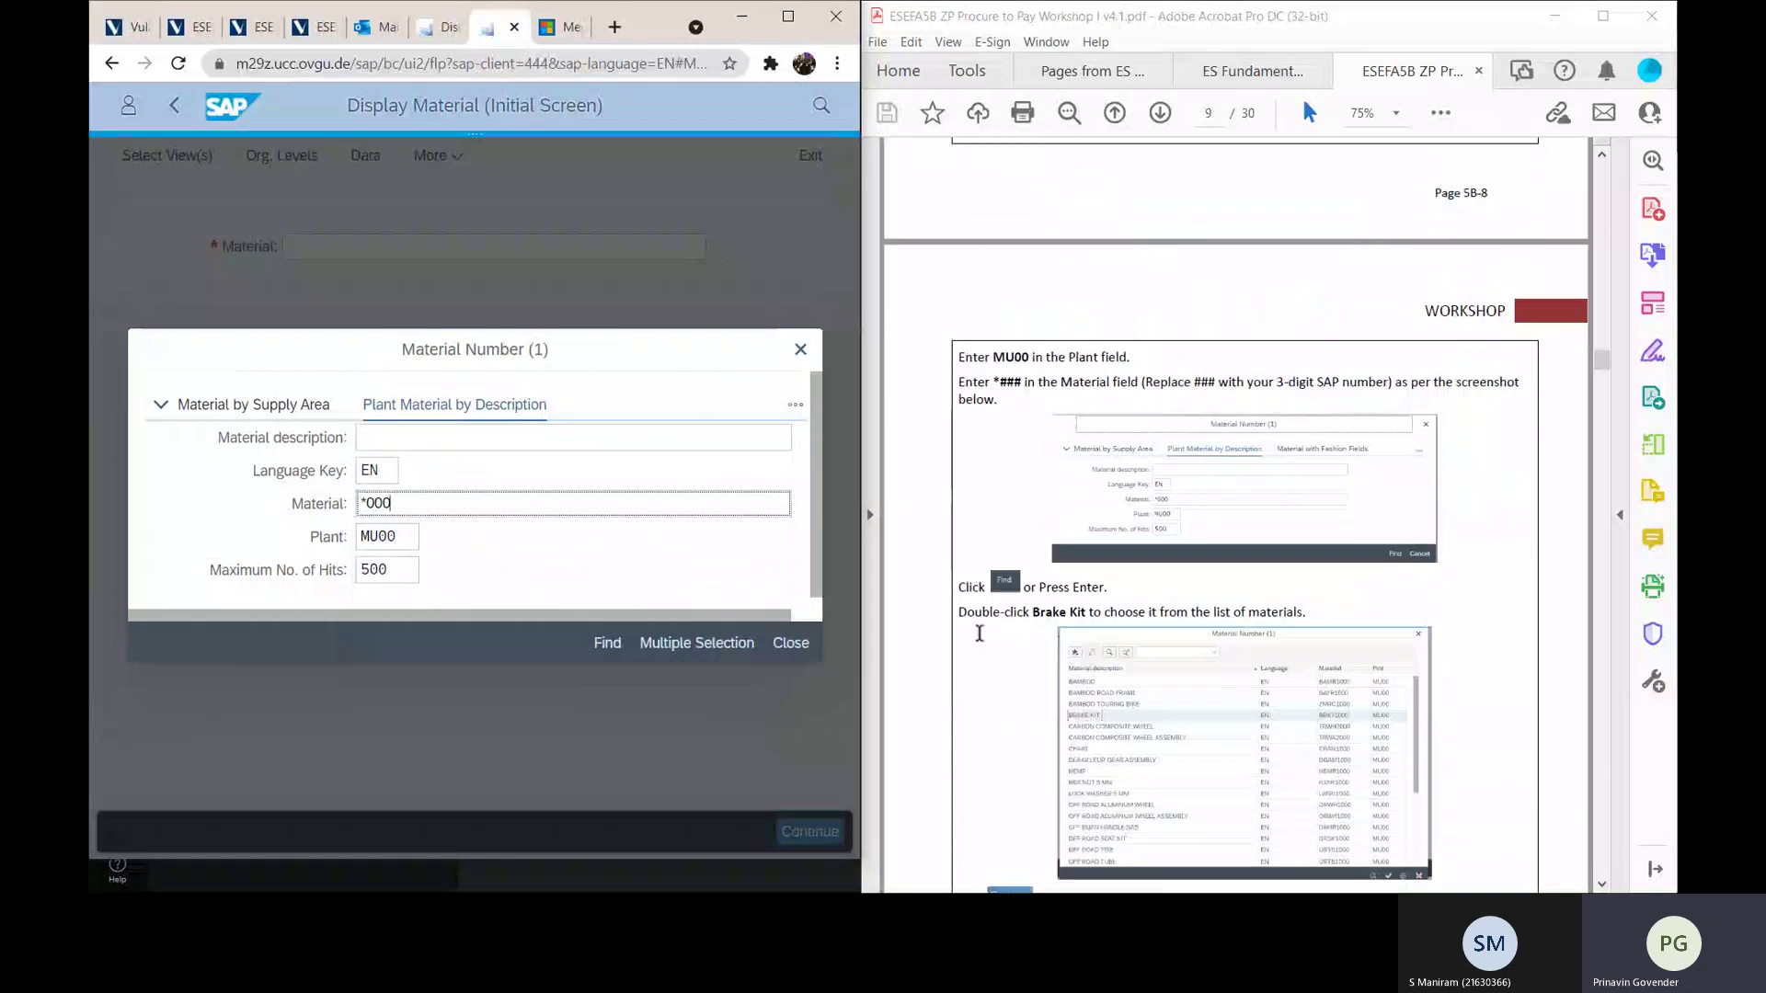
{"action": "left_click", "coordinate": [606, 644]}
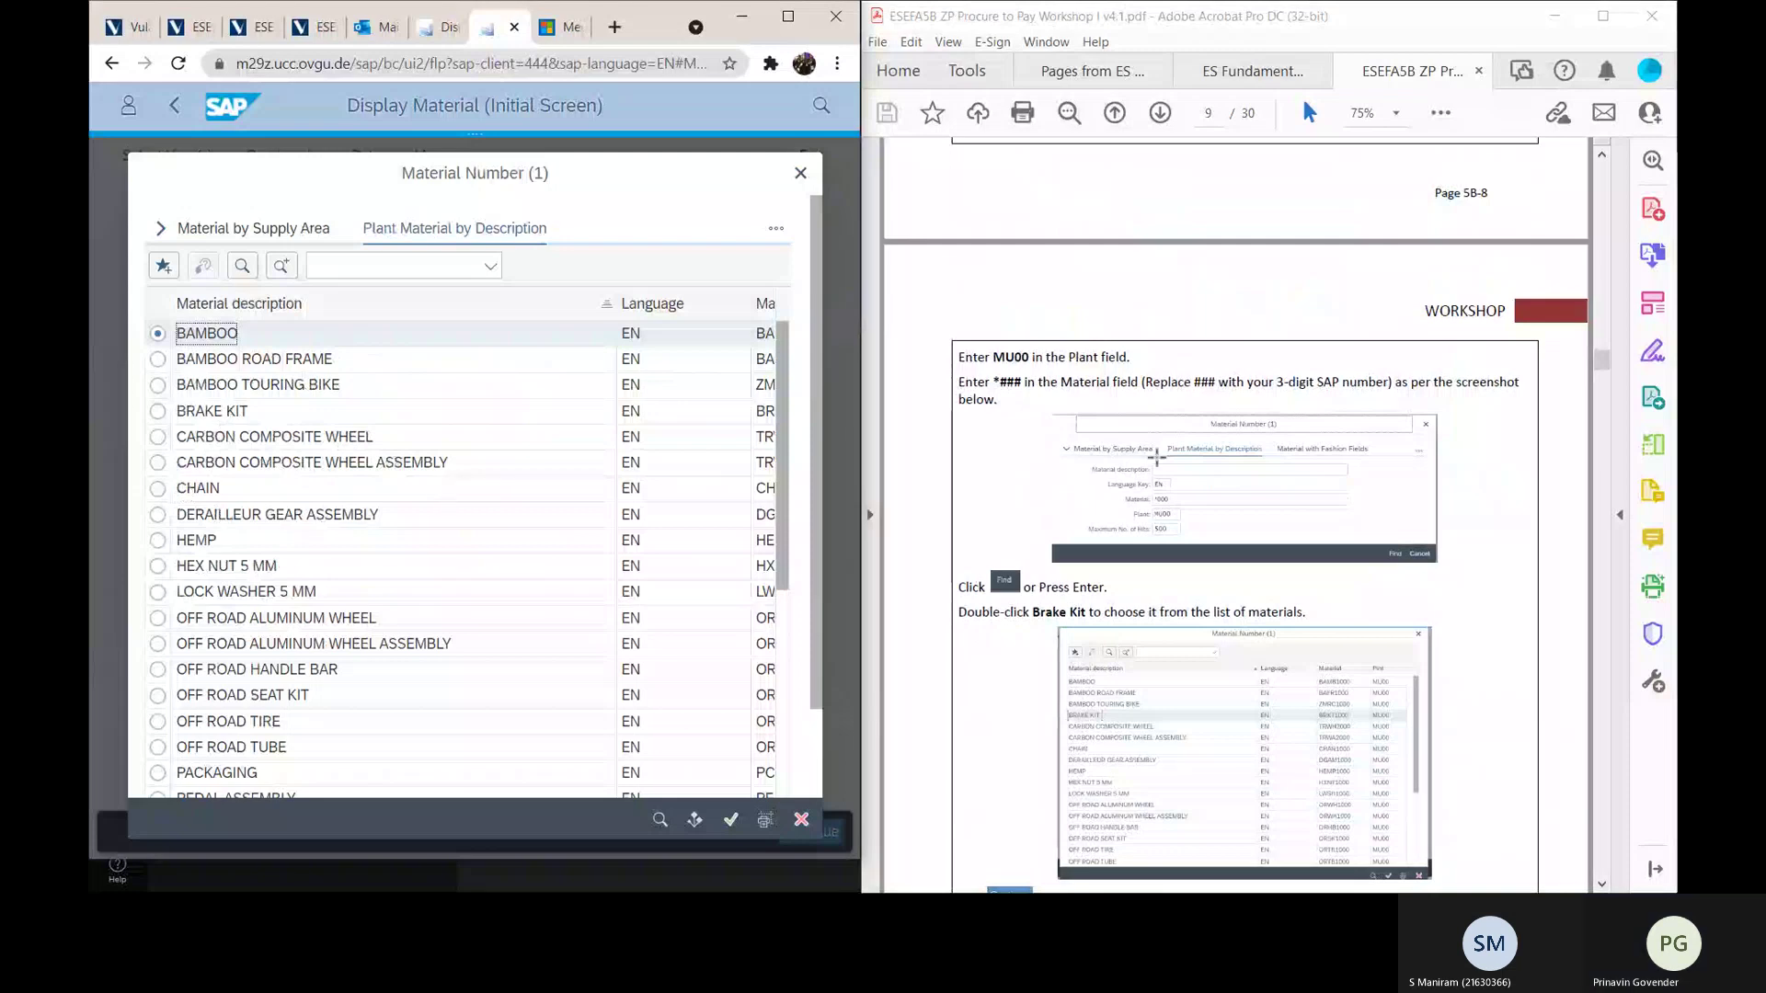
Step: Follow the workshop instructions for choosing the material and pick BRAKE KIT from the list of found materials
{"action": "scroll", "coordinate": [1156, 457], "scroll_direction": "down", "scroll_amount": 3}
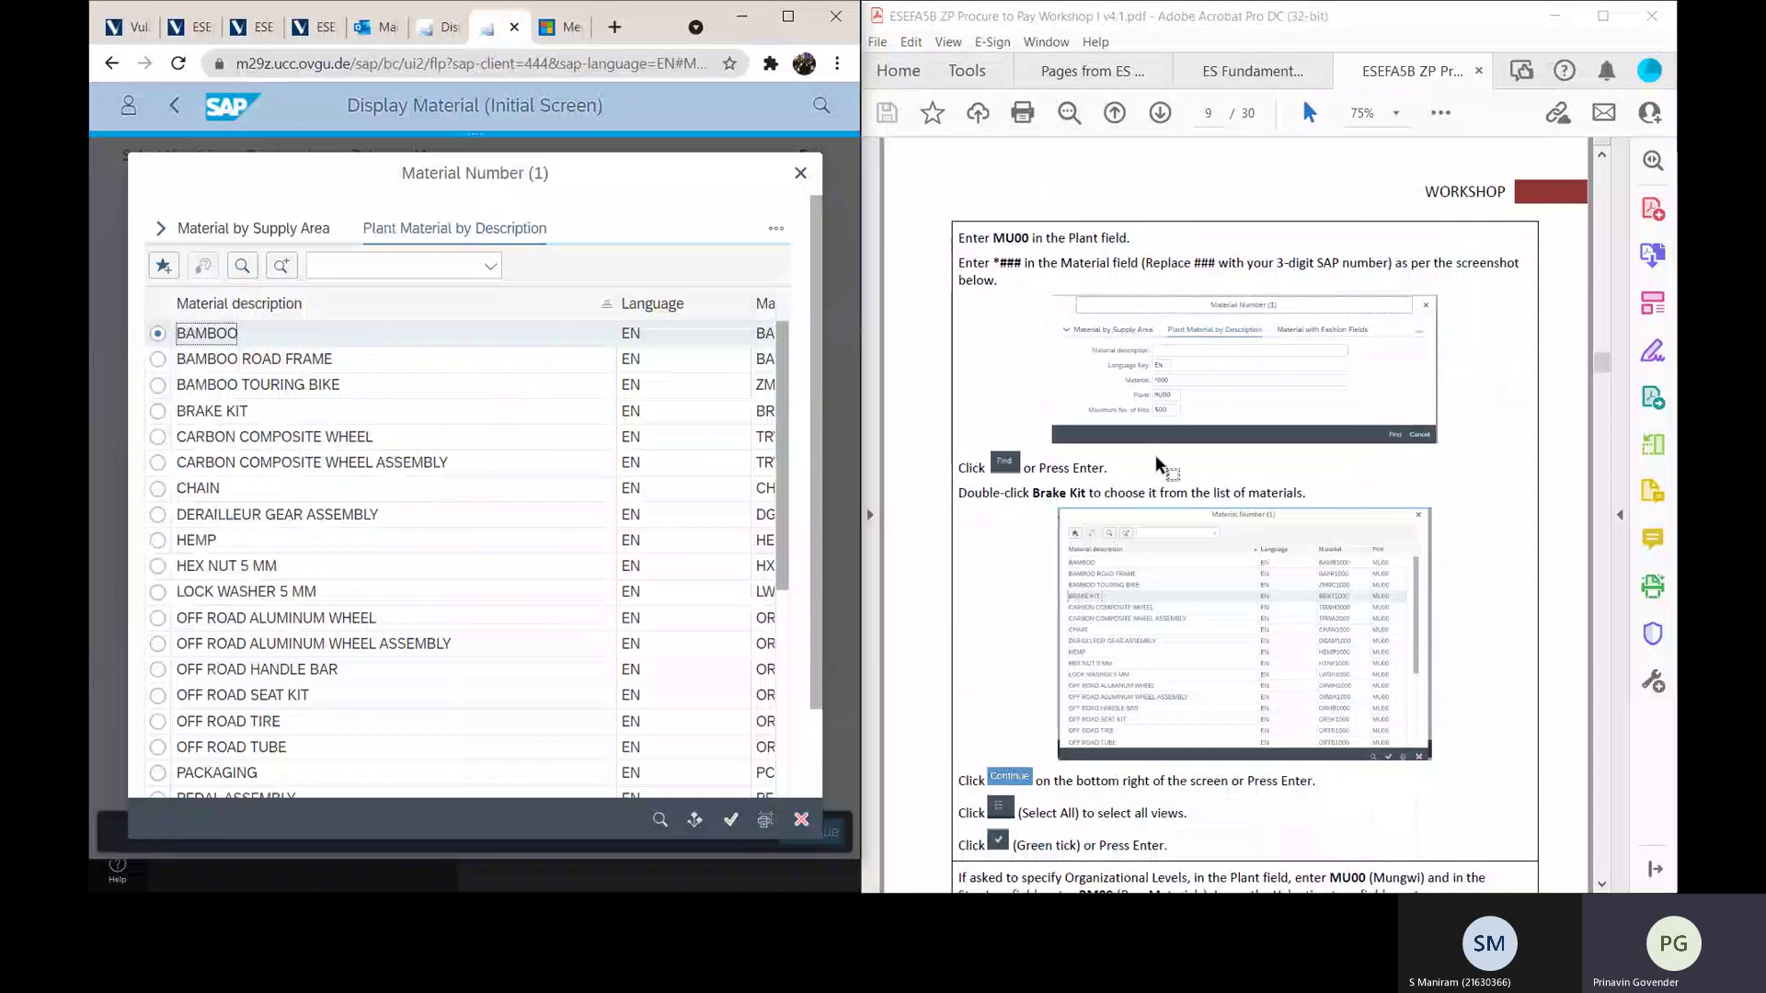
{"action": "scroll", "coordinate": [1156, 457], "scroll_direction": "down", "scroll_amount": 1}
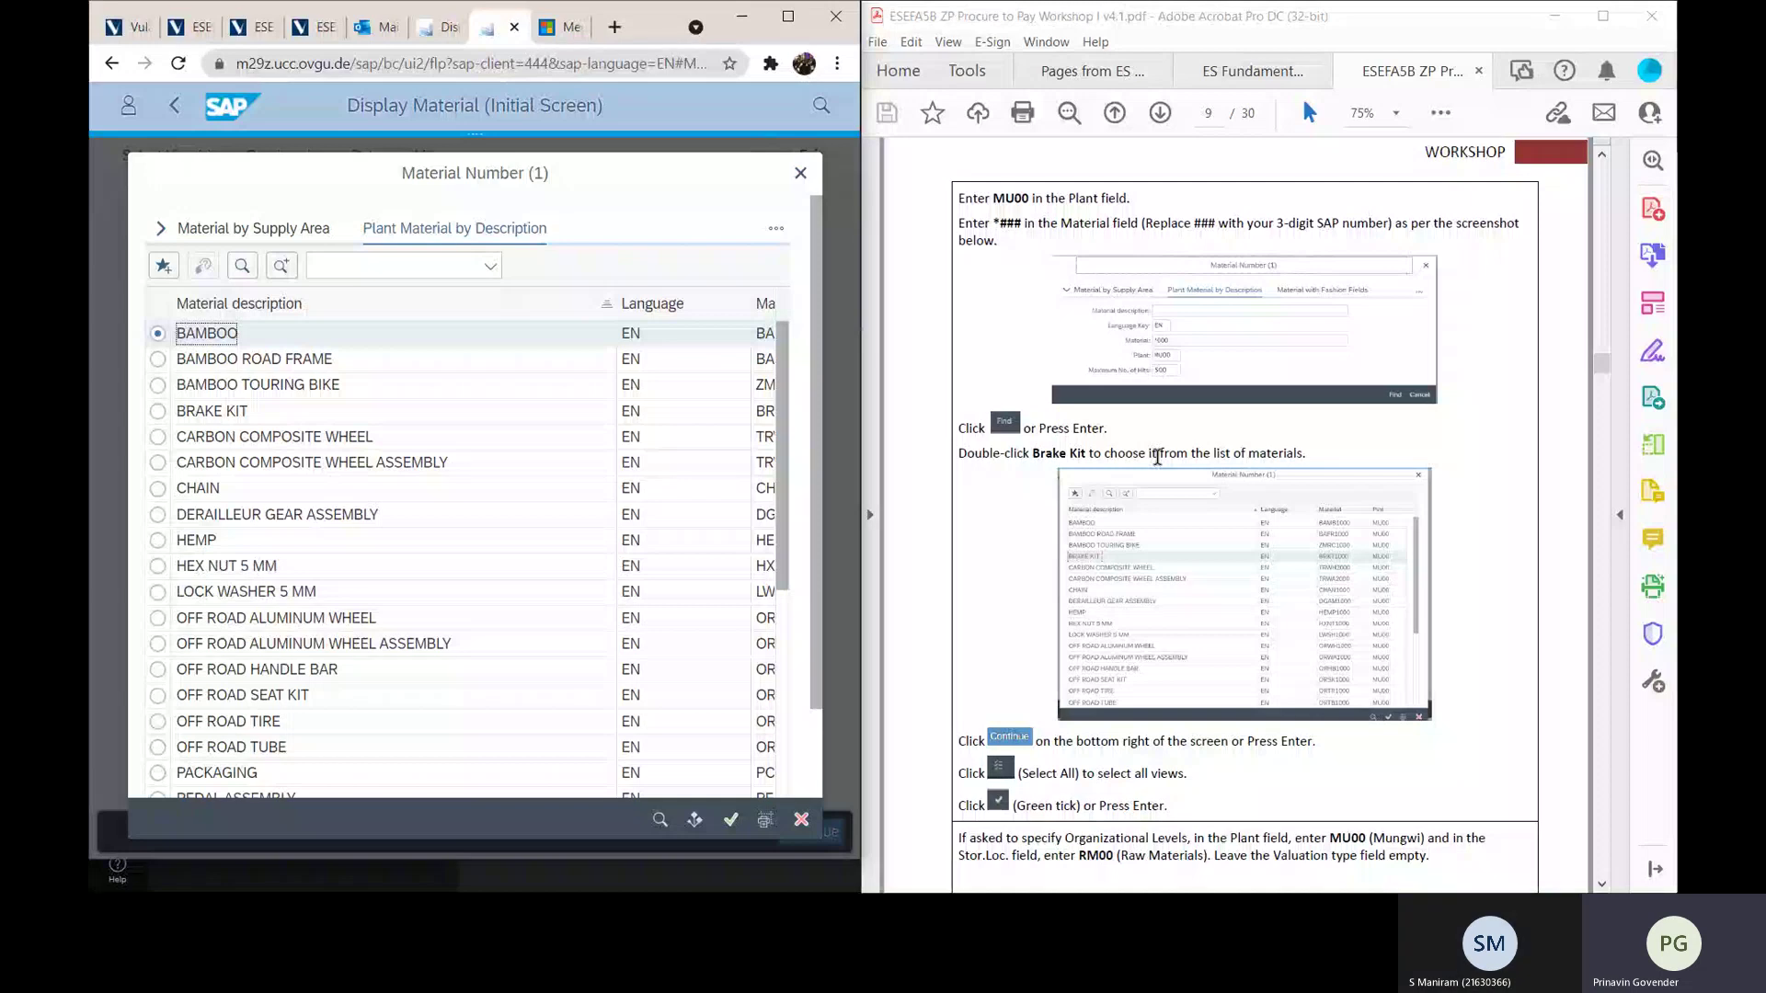
{"action": "scroll", "coordinate": [1094, 561], "scroll_direction": "down", "scroll_amount": 1}
{"action": "scroll", "coordinate": [1093, 561], "scroll_direction": "down", "scroll_amount": 1}
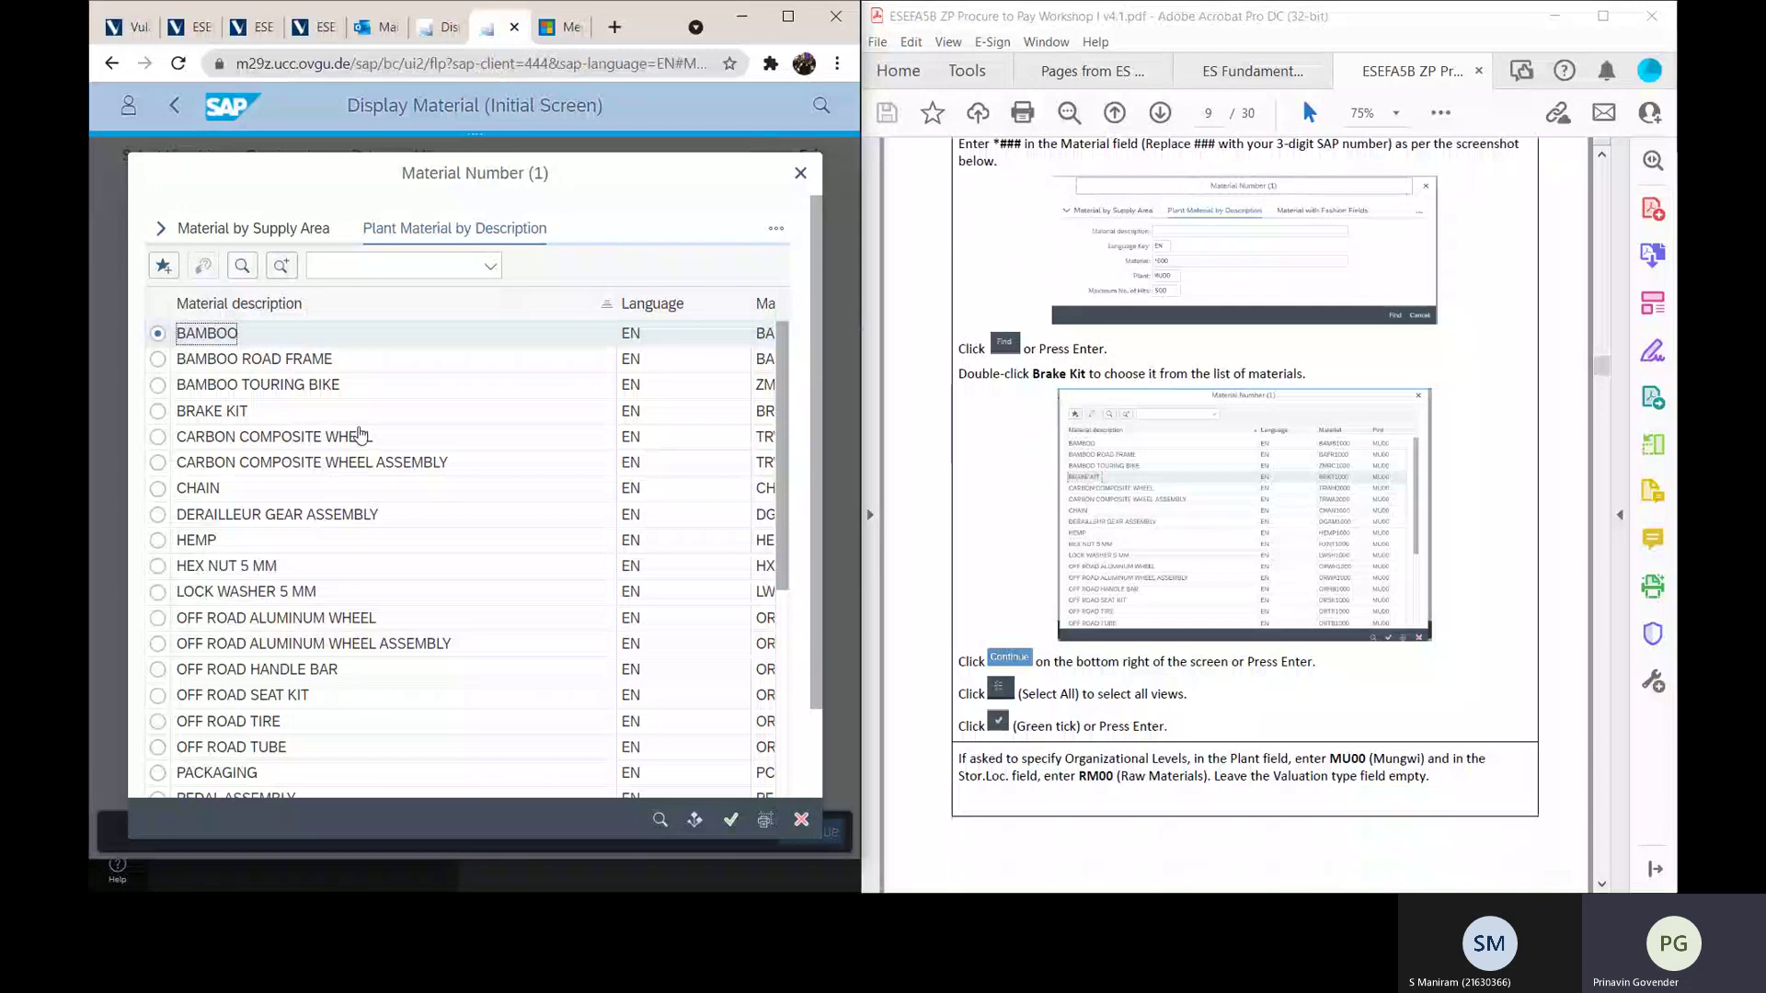
{"action": "left_click", "coordinate": [157, 414]}
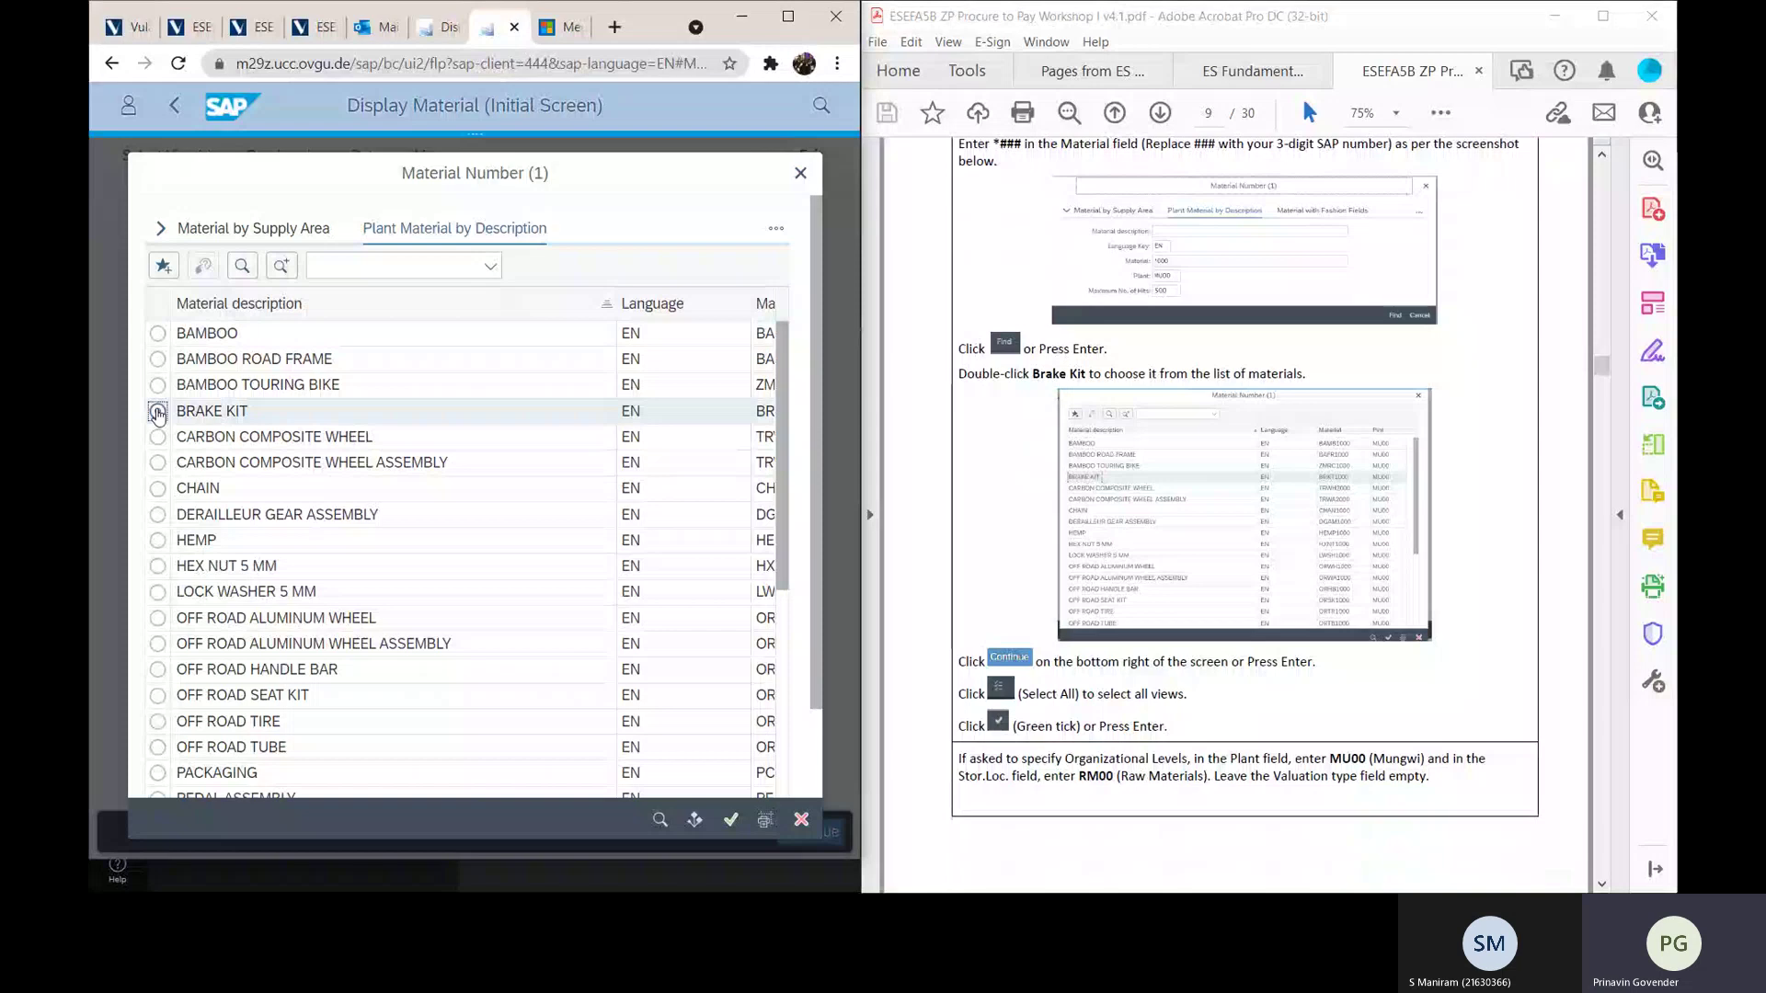
{"action": "double_click", "coordinate": [328, 420]}
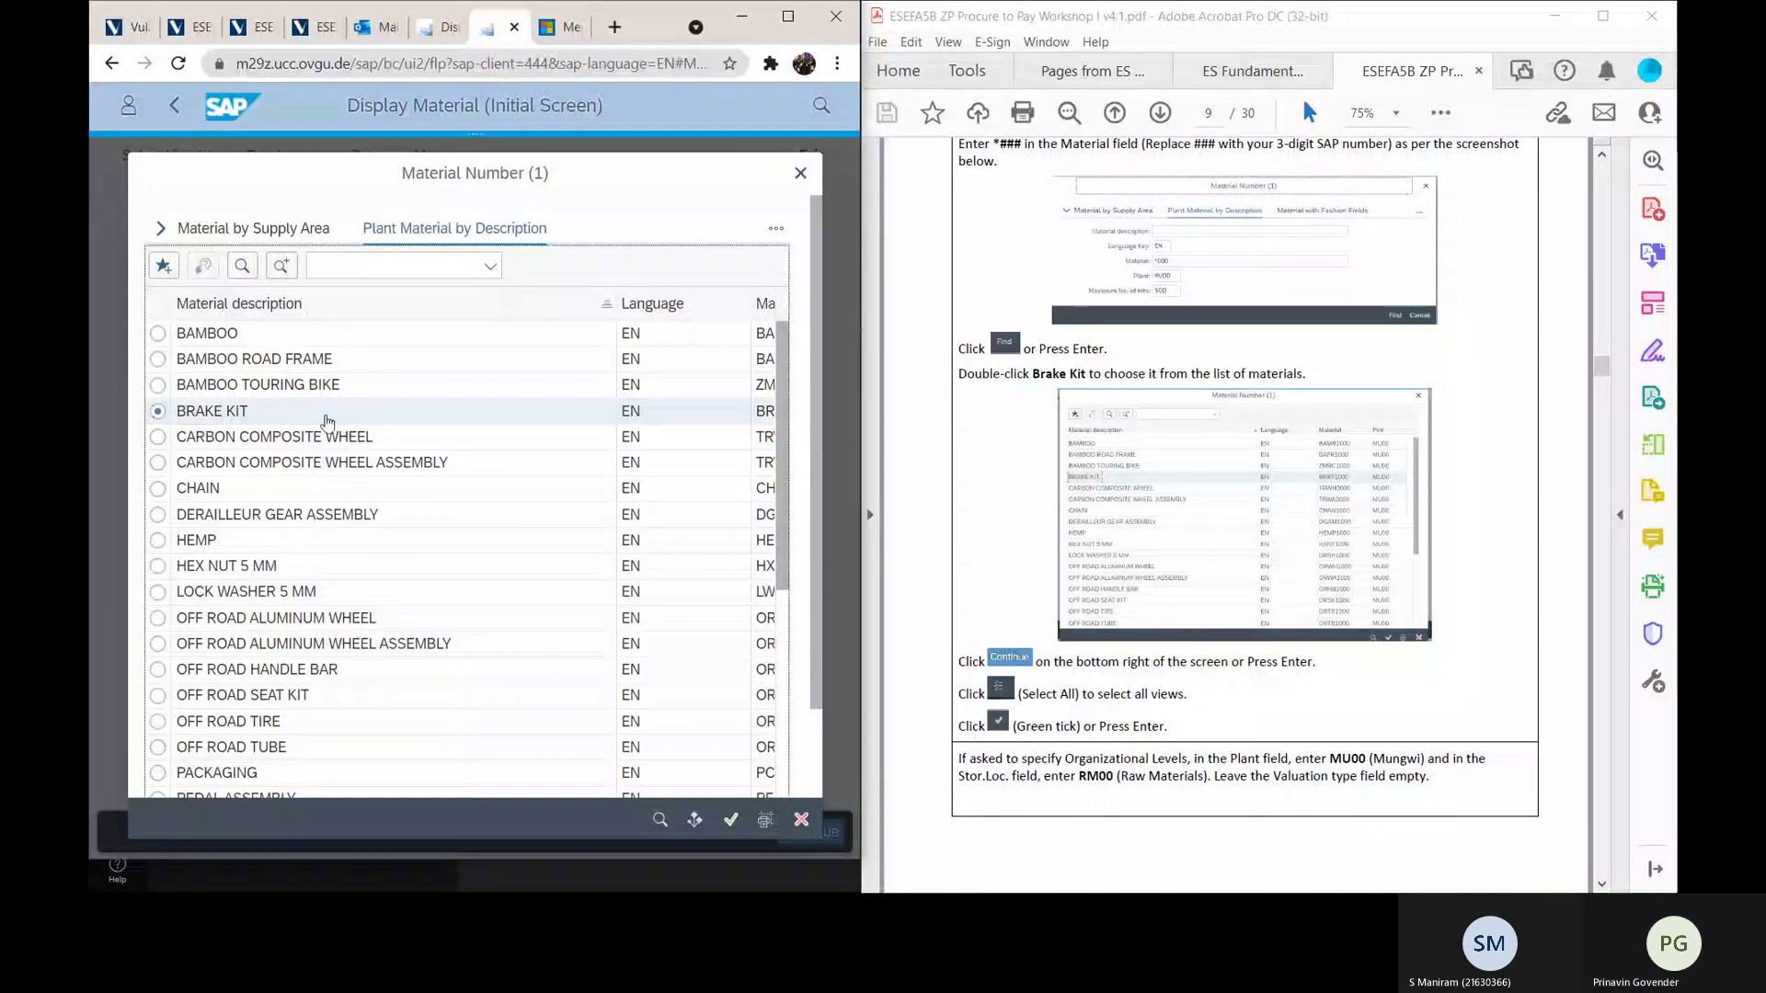
Step: Continue with material BRKT1000 and display its master record with the Basic Data 1 view selected
{"action": "scroll", "coordinate": [1039, 598], "scroll_direction": "down", "scroll_amount": 3}
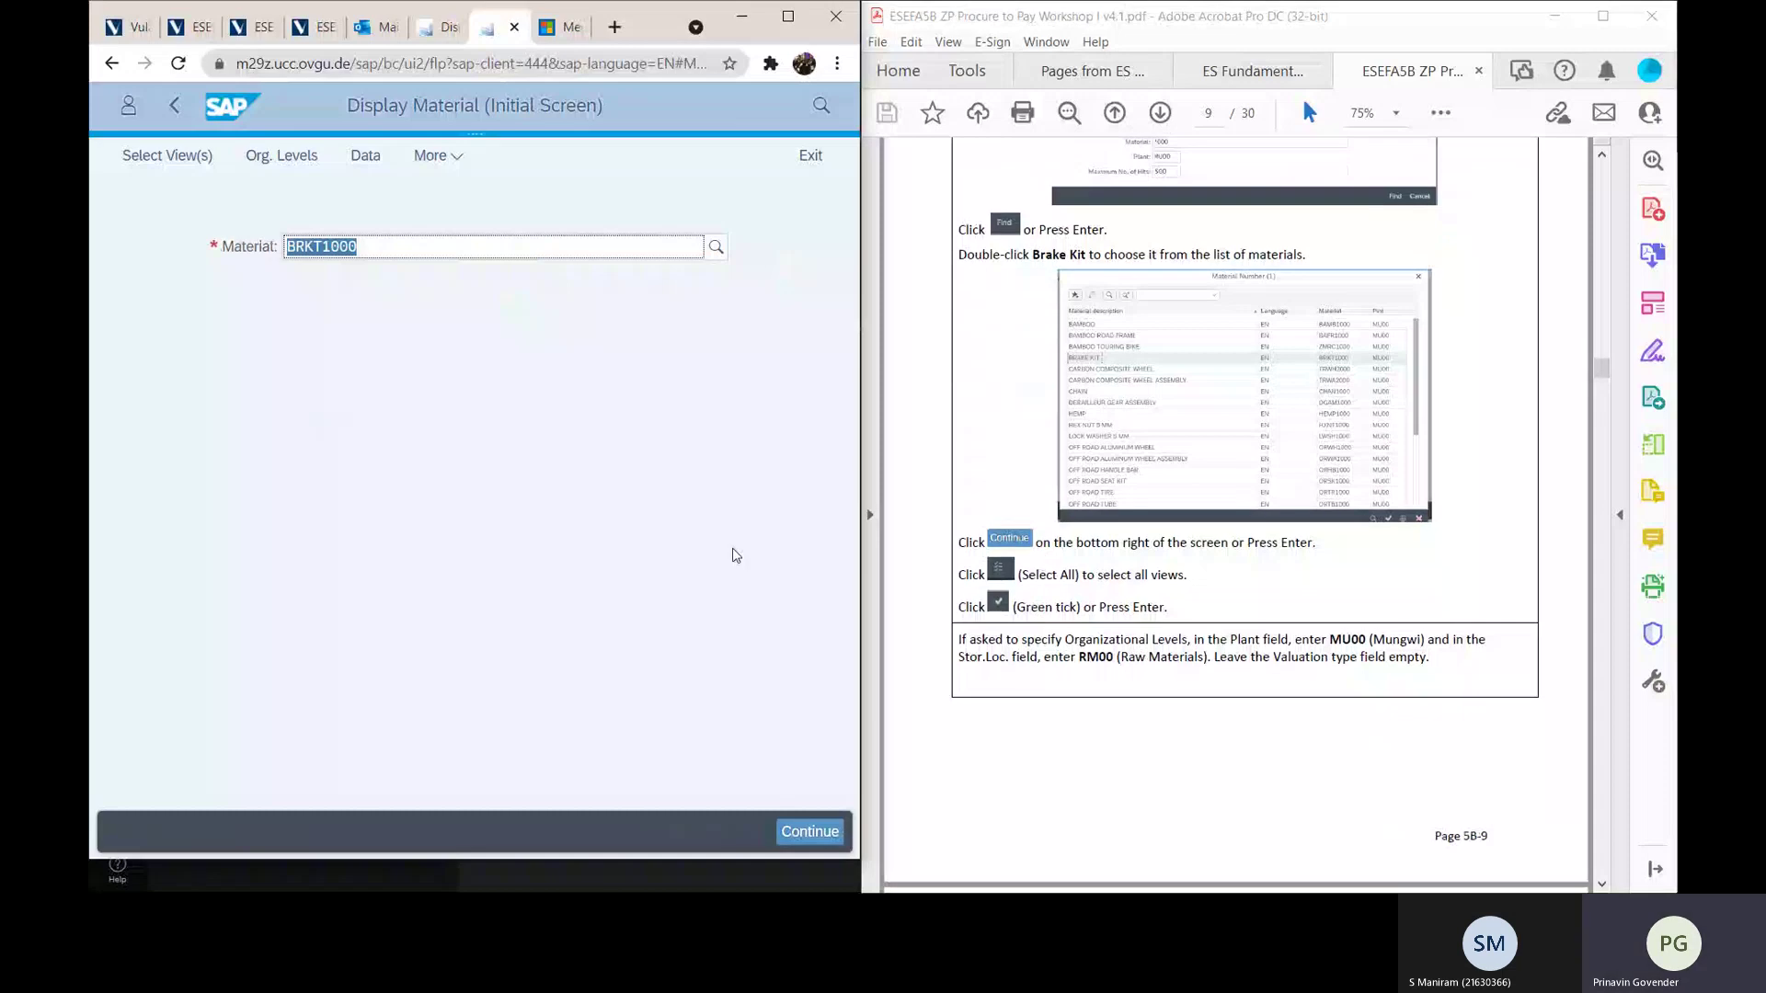
{"action": "left_click", "coordinate": [803, 843]}
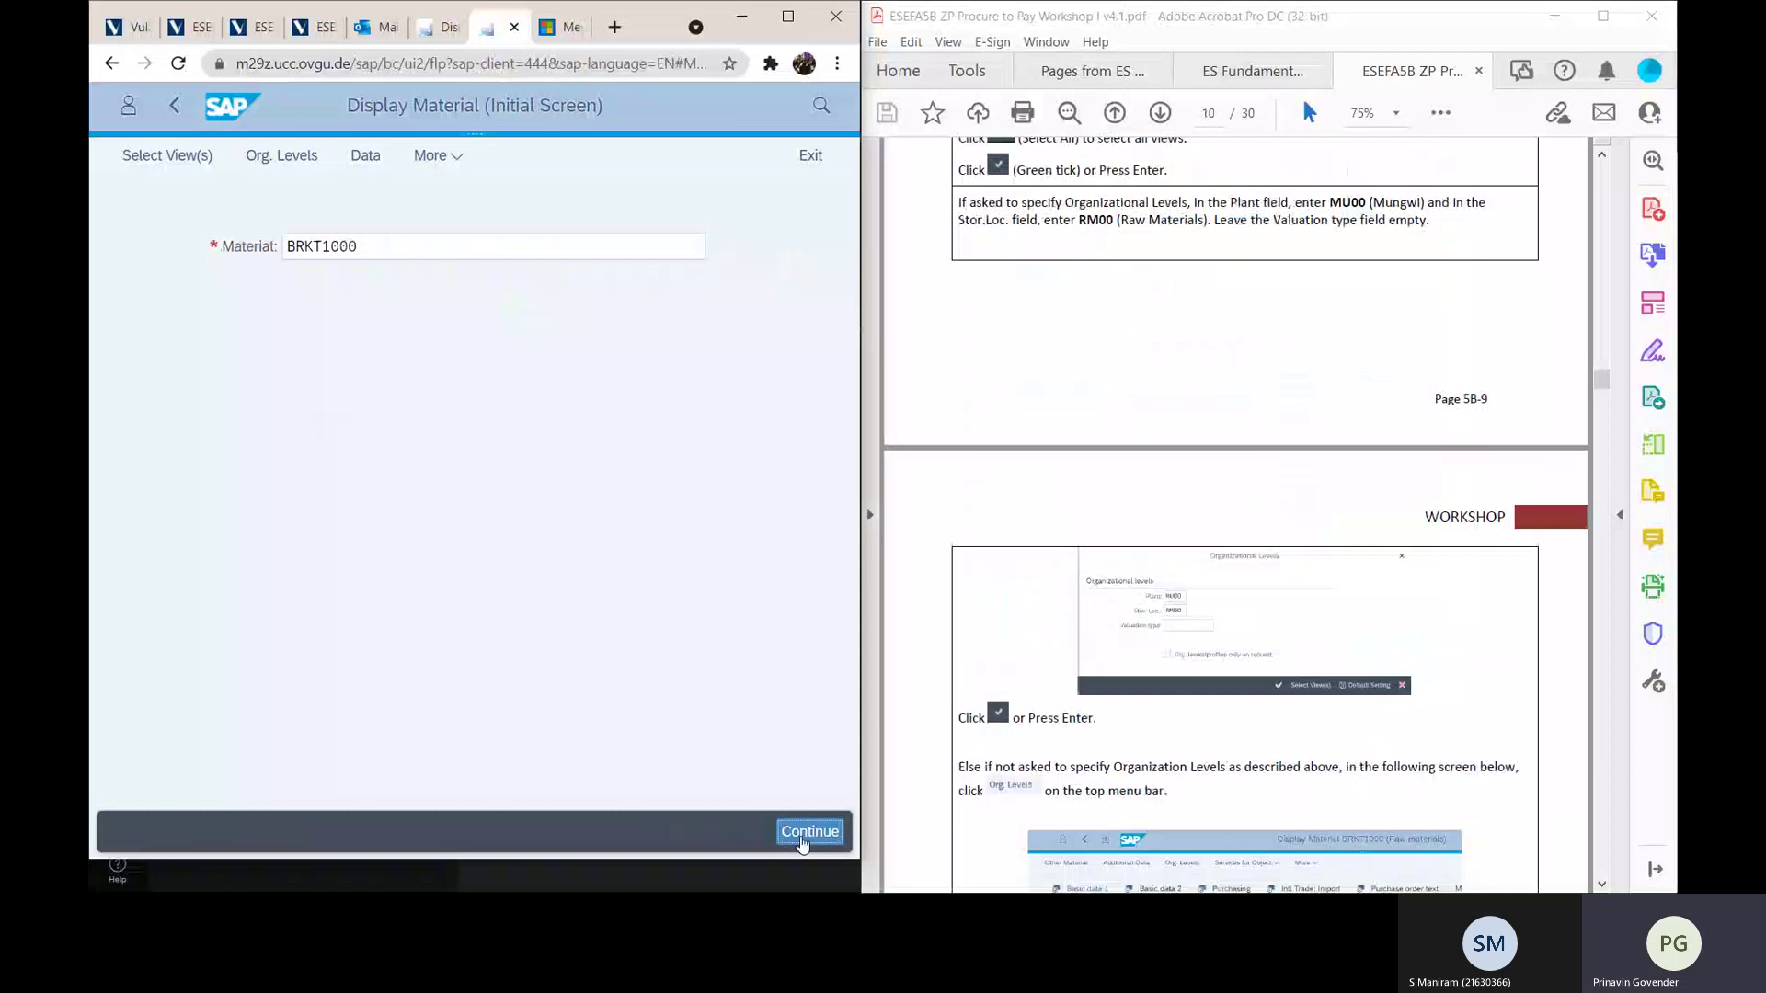
{"action": "scroll", "coordinate": [1099, 696], "scroll_direction": "down", "scroll_amount": 5}
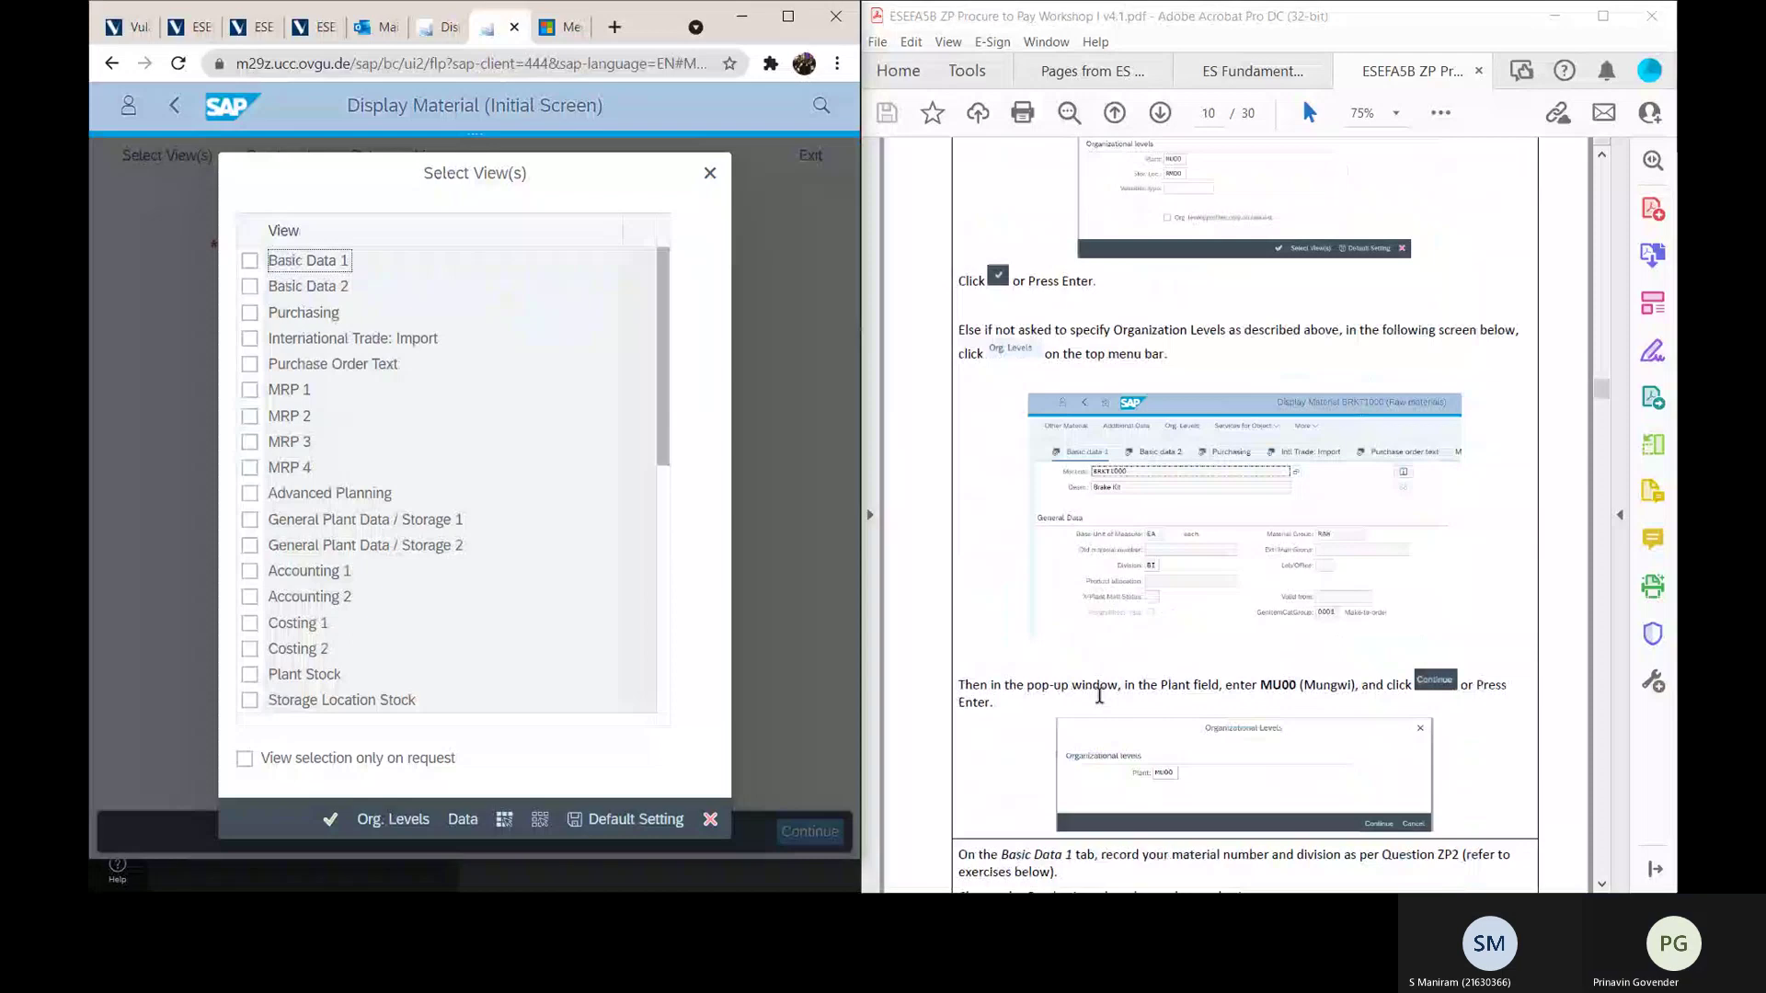
{"action": "scroll", "coordinate": [1099, 697], "scroll_direction": "down", "scroll_amount": 3}
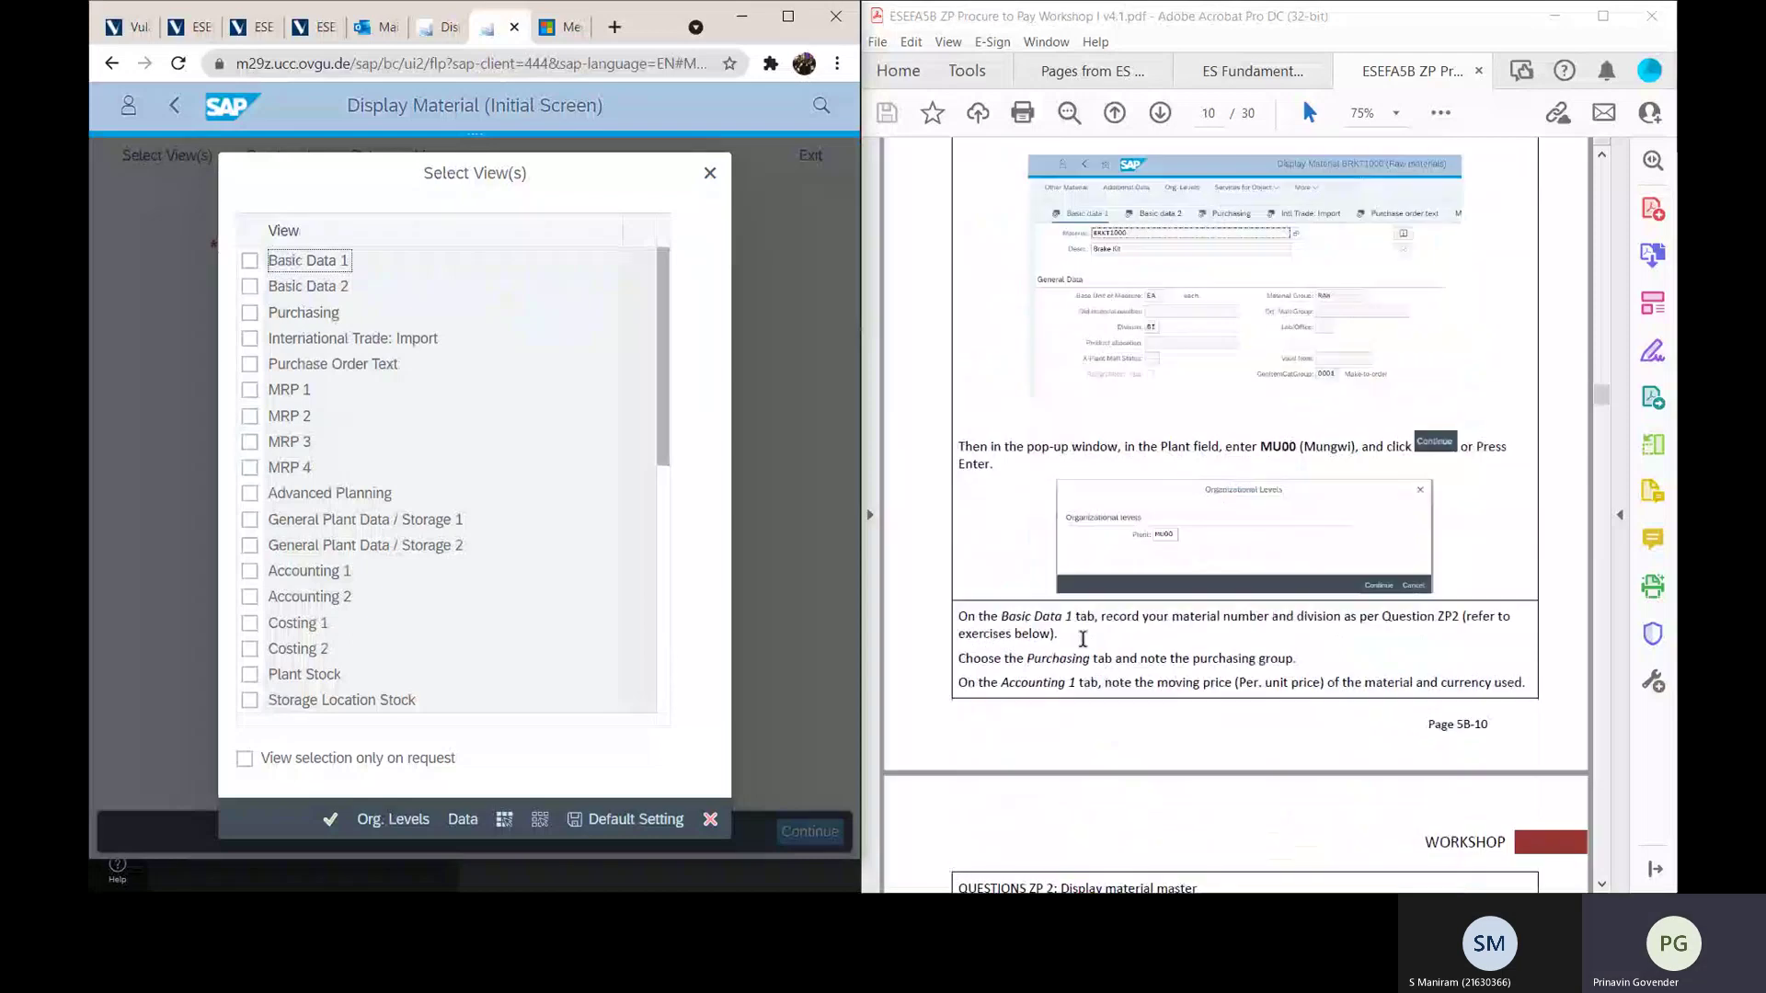
{"action": "left_click", "coordinate": [249, 263]}
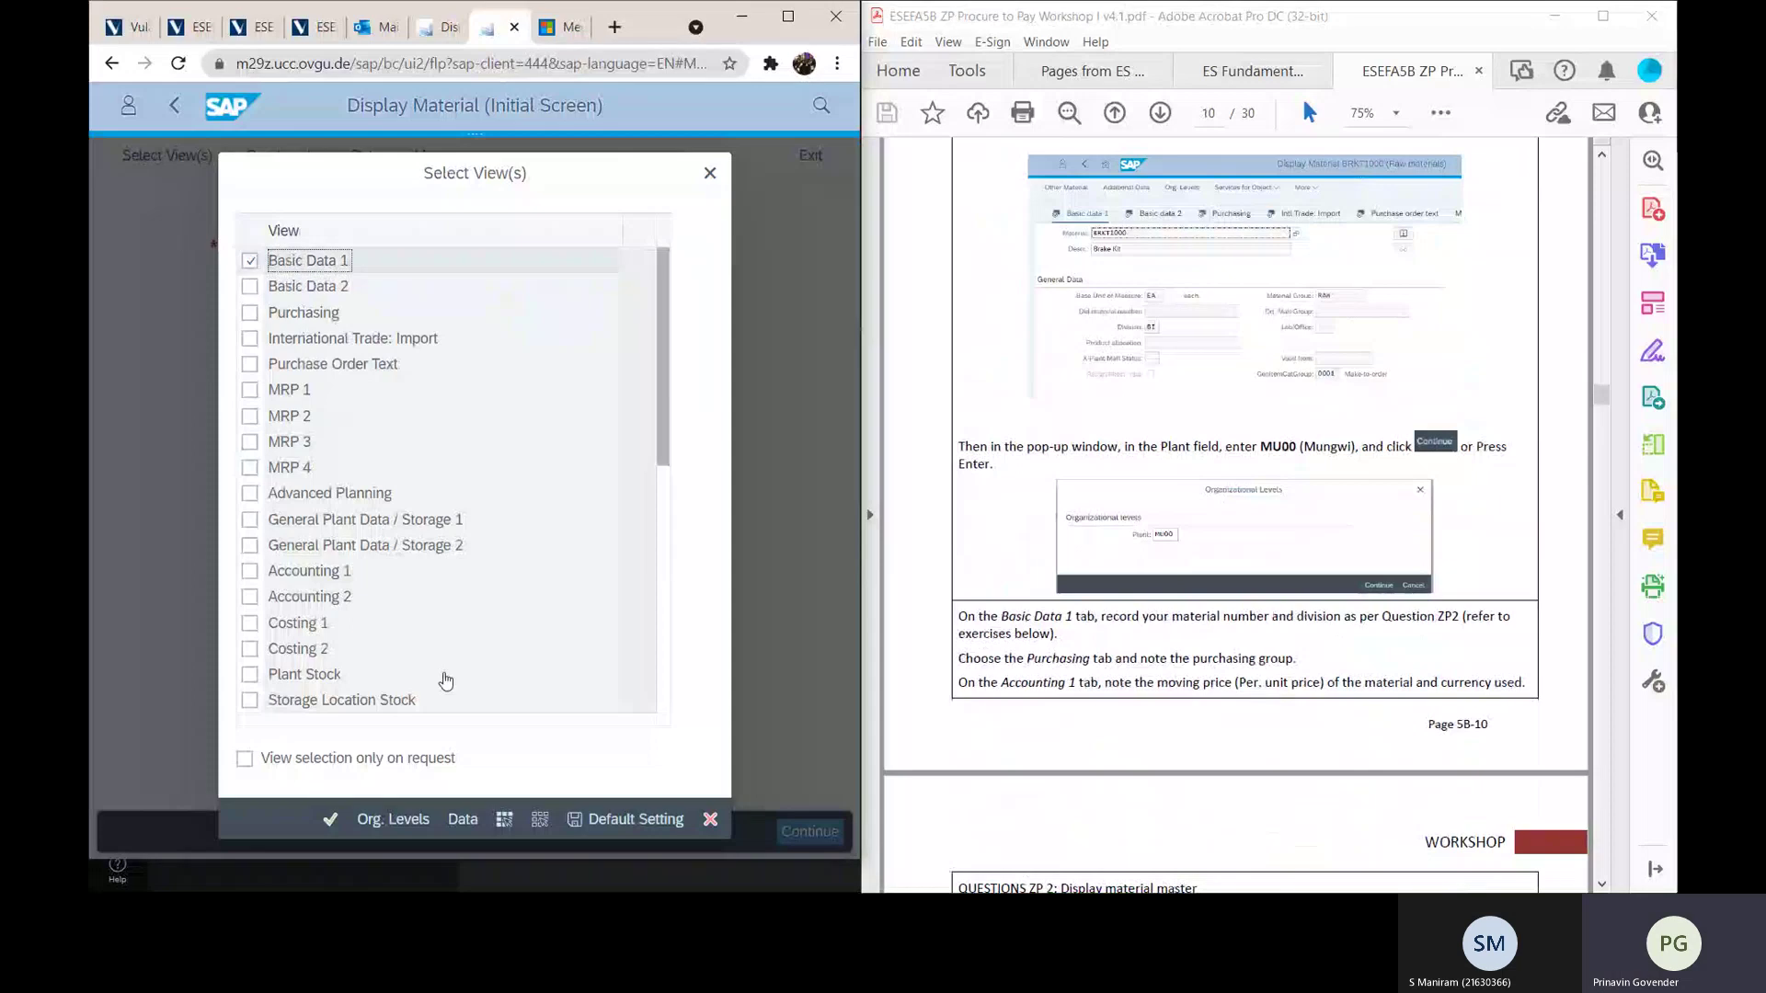
{"action": "left_click", "coordinate": [333, 821]}
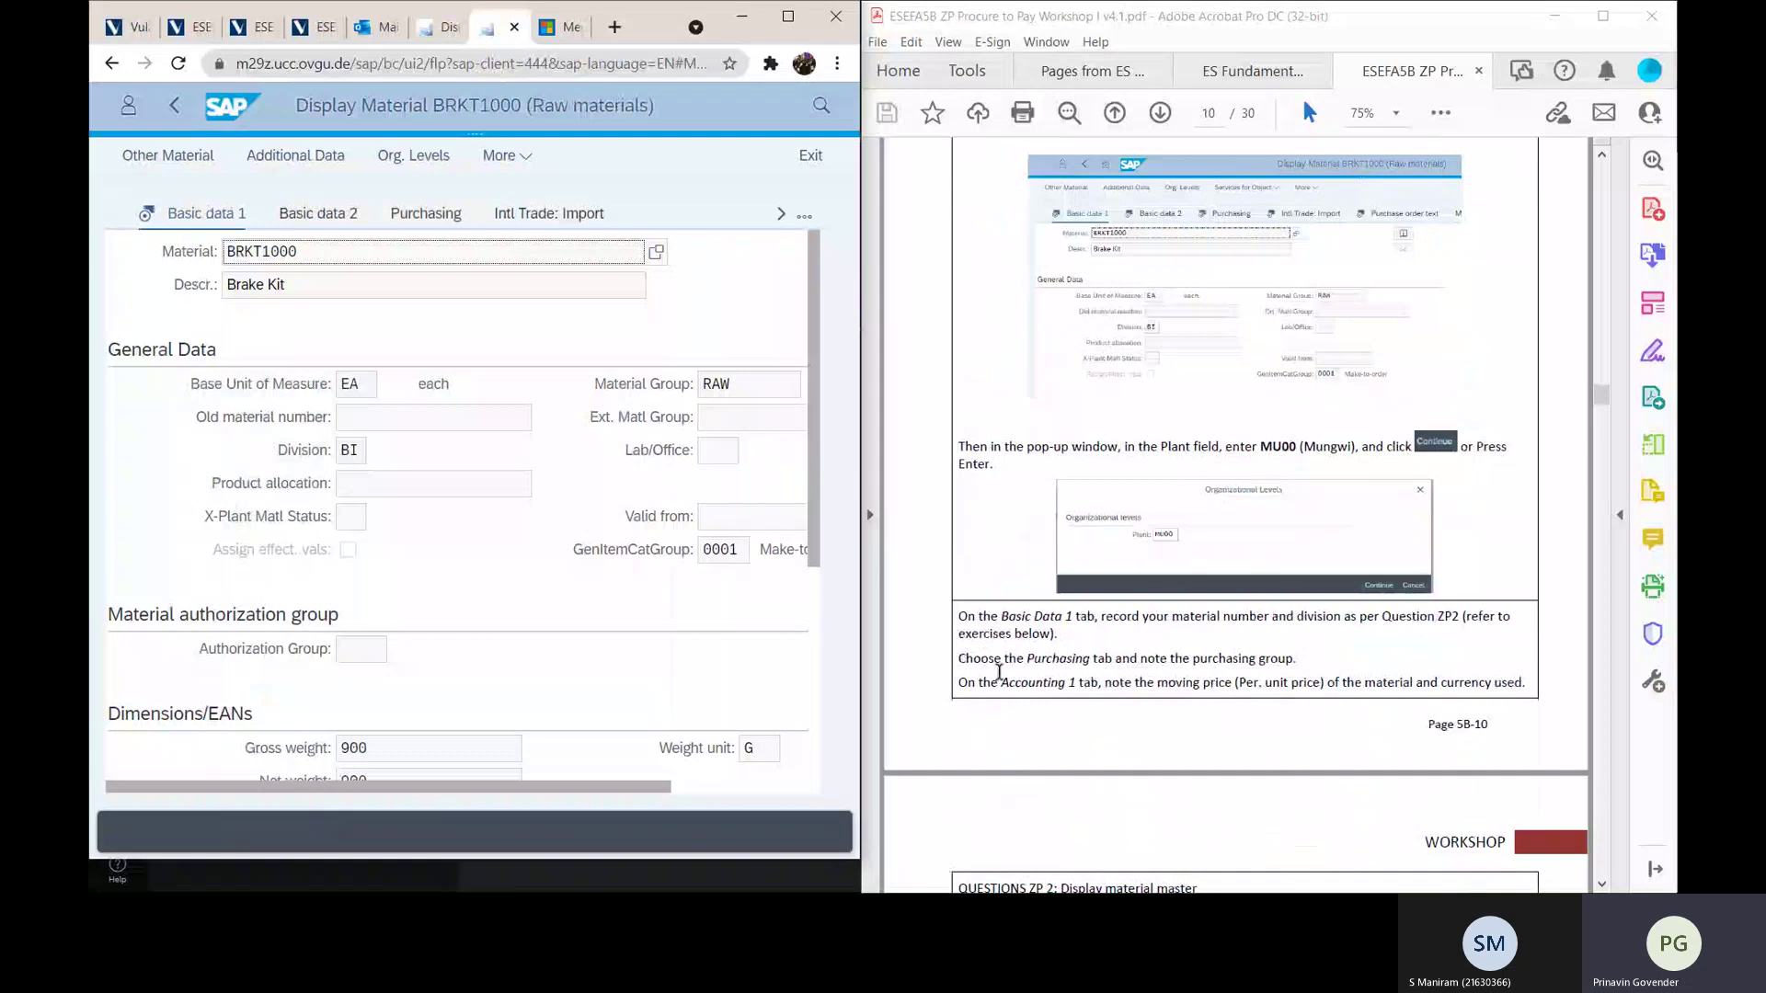
Step: Check the ZP 2 questions and display the Purchasing view of the Brake Kit material for plant MU00 (Plant Mungwi)
{"action": "scroll", "coordinate": [999, 671], "scroll_direction": "down", "scroll_amount": 5}
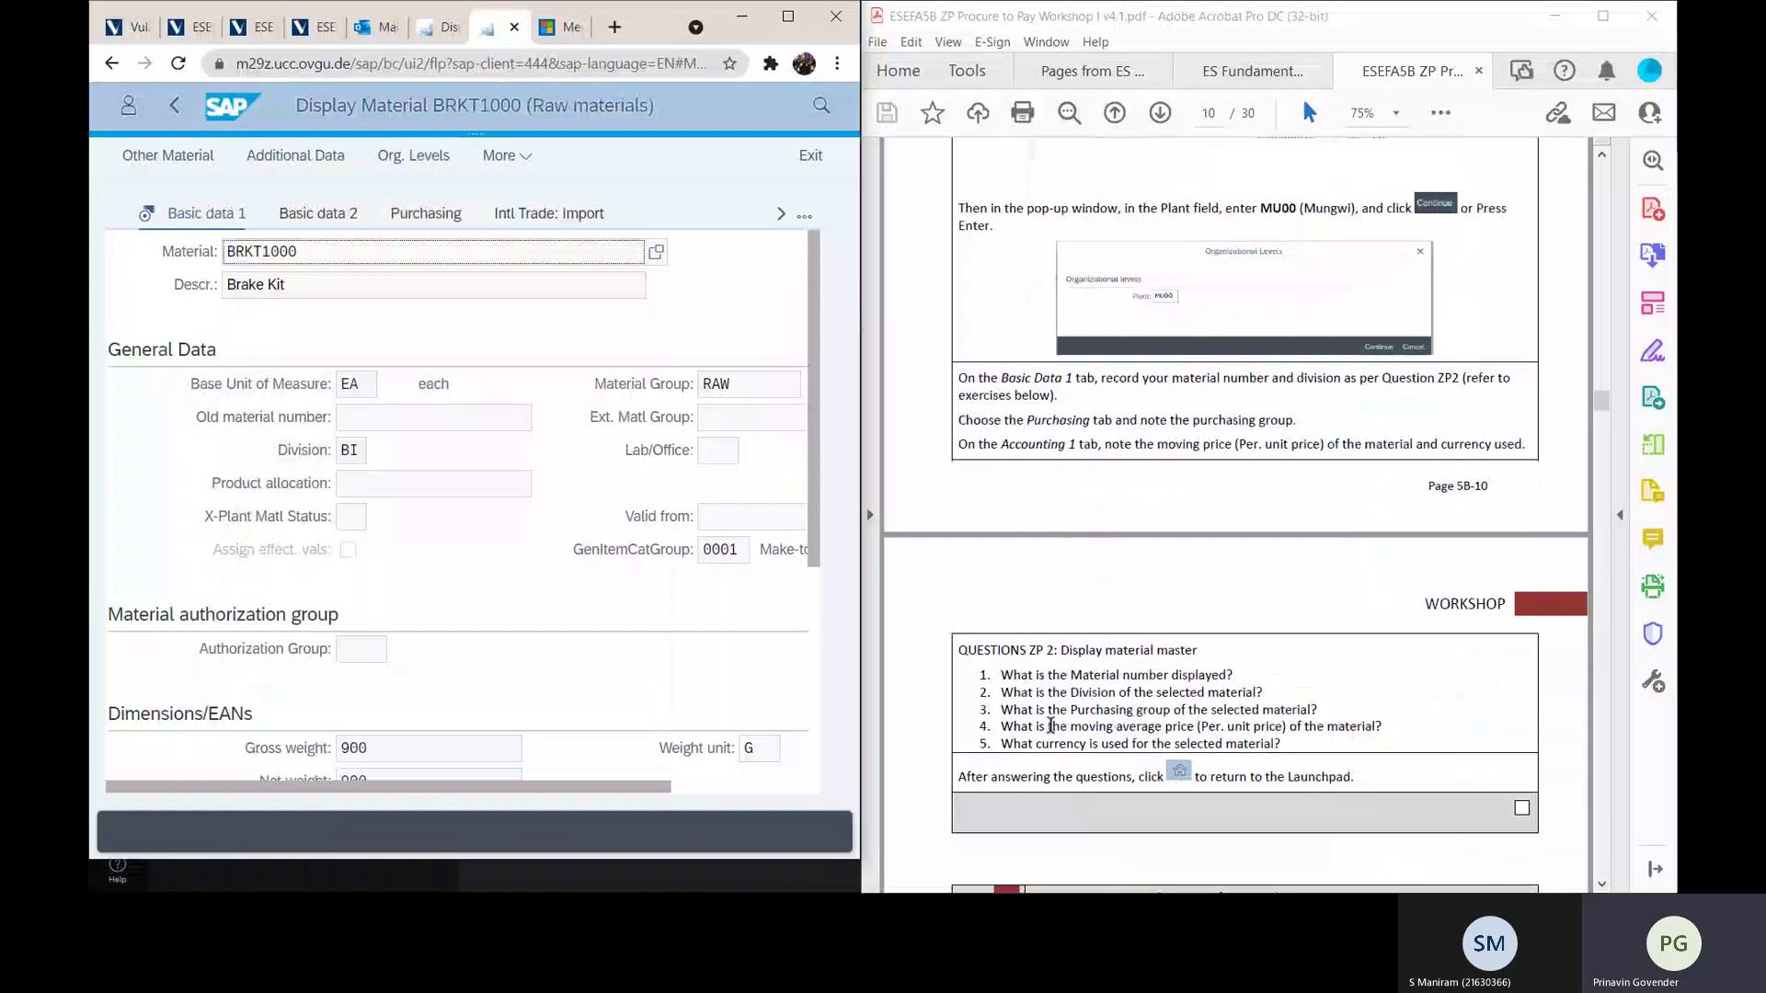
{"action": "scroll", "coordinate": [1051, 725], "scroll_direction": "down", "scroll_amount": 1}
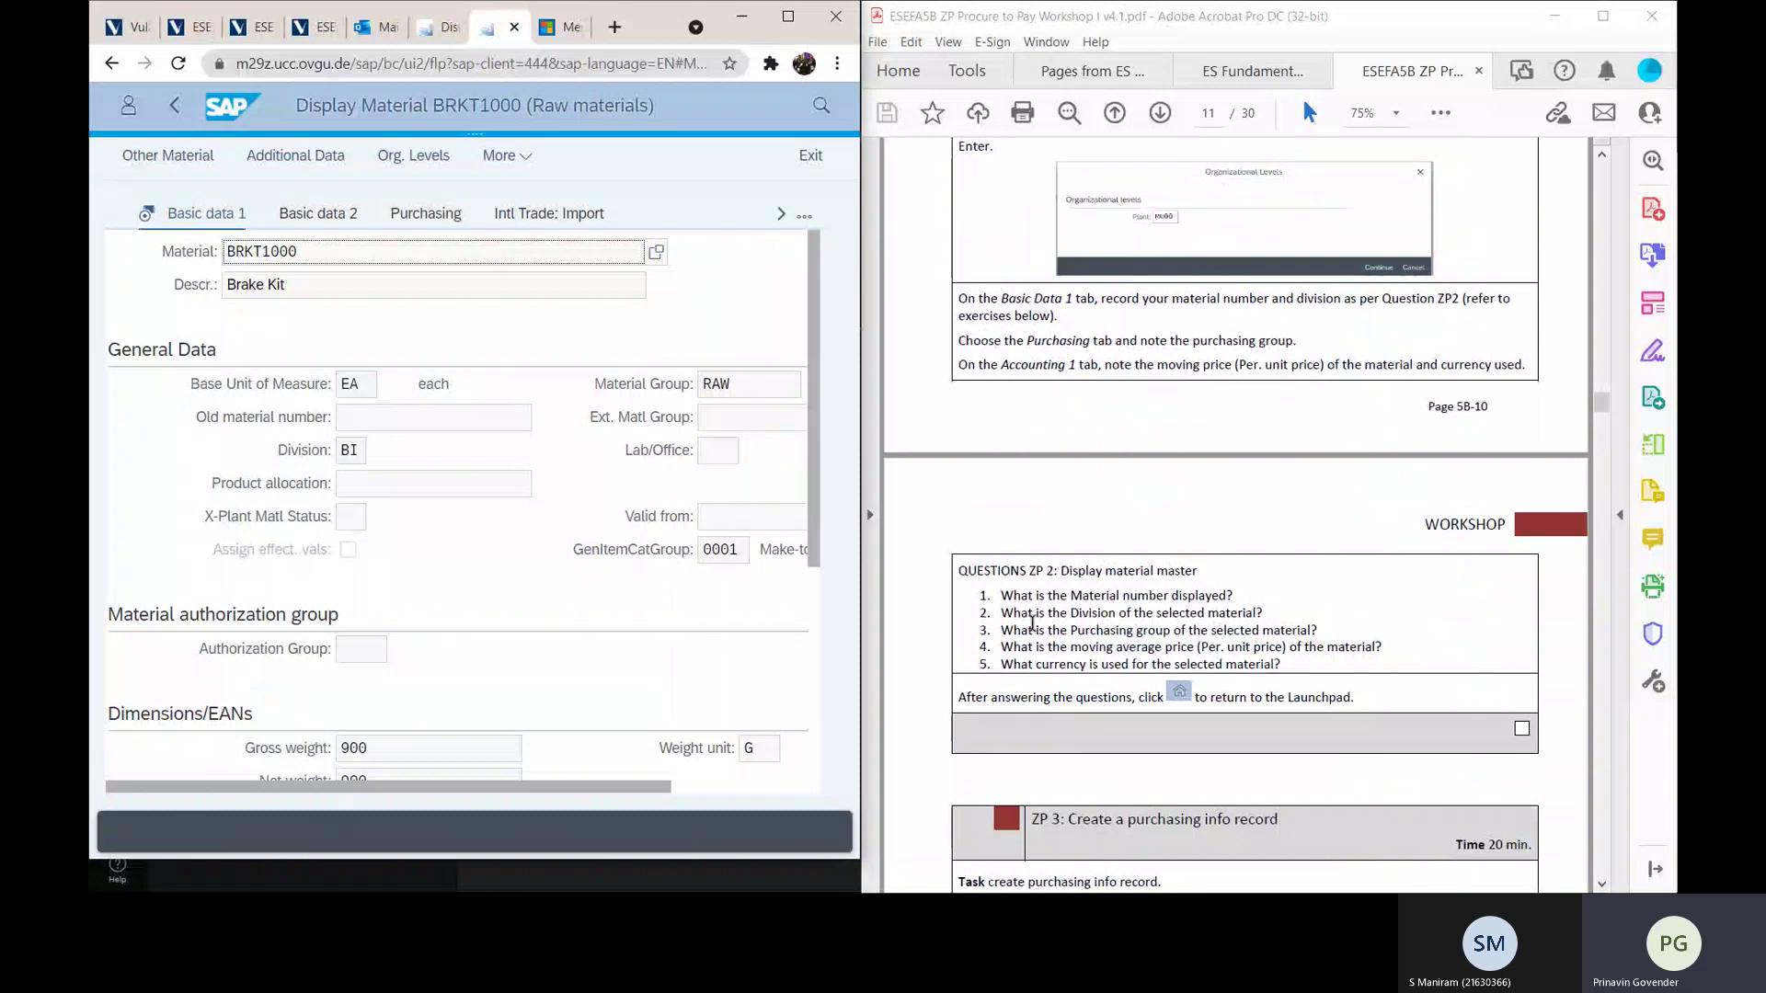
{"action": "left_click", "coordinate": [418, 226]}
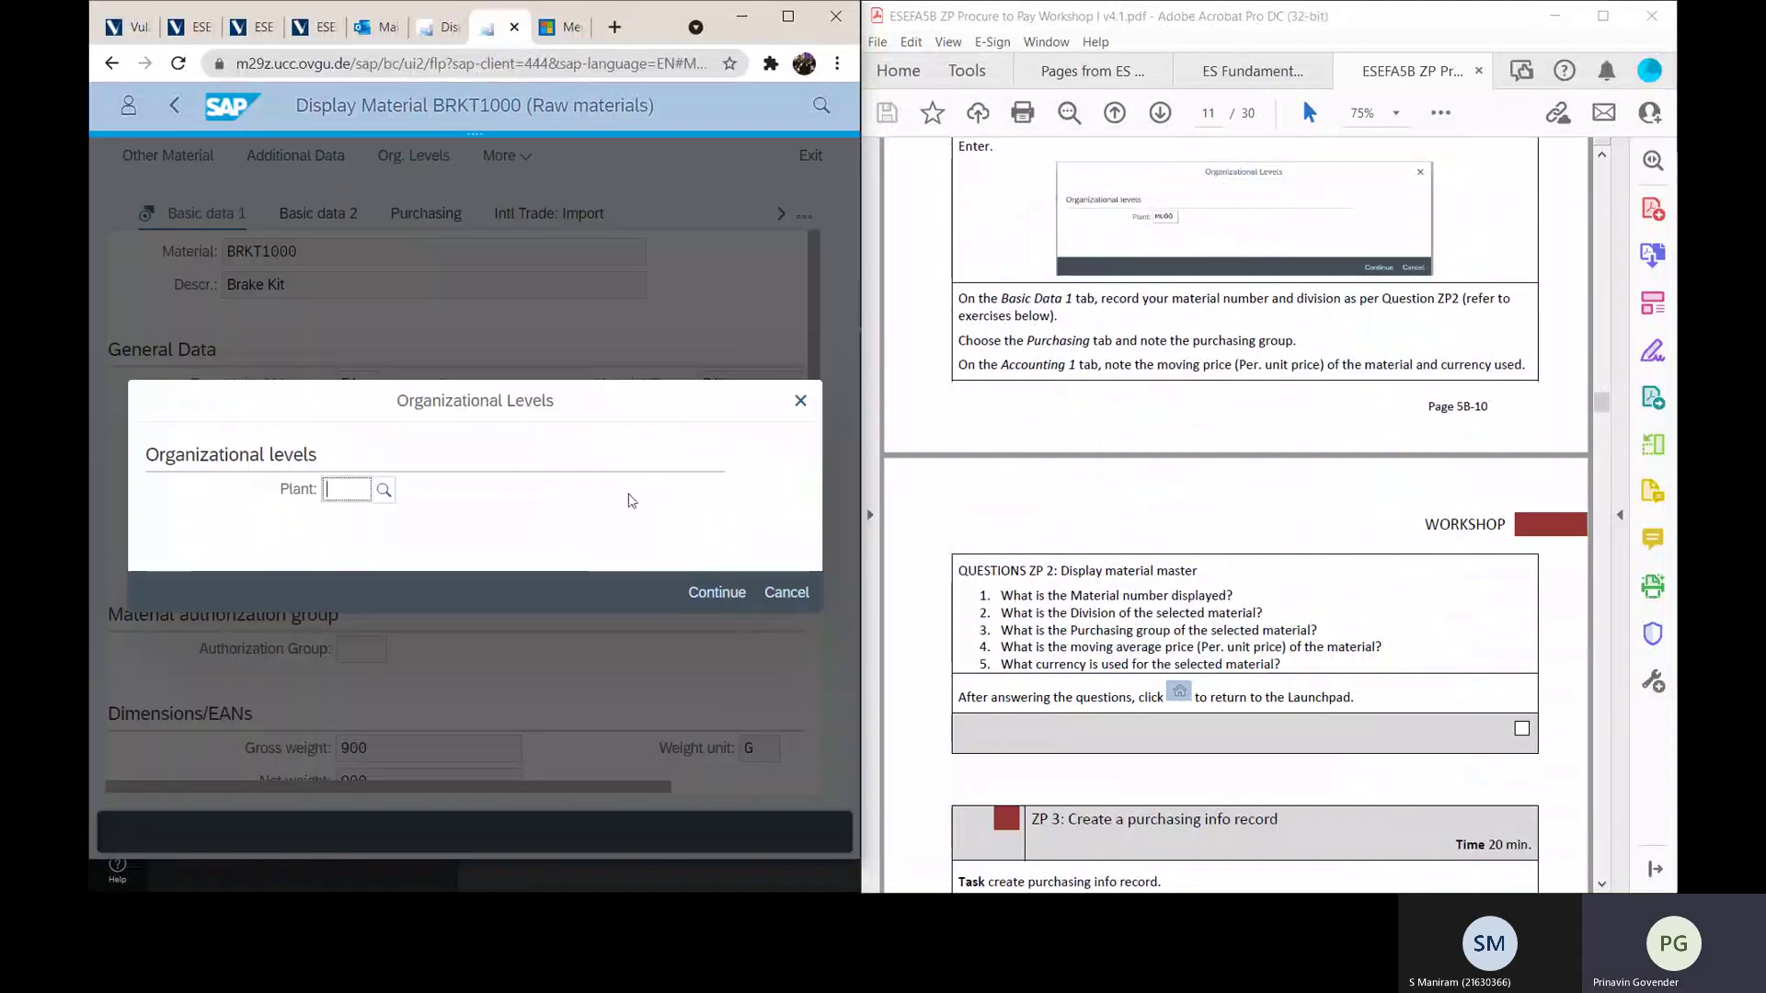
{"action": "left_click", "coordinate": [384, 490]}
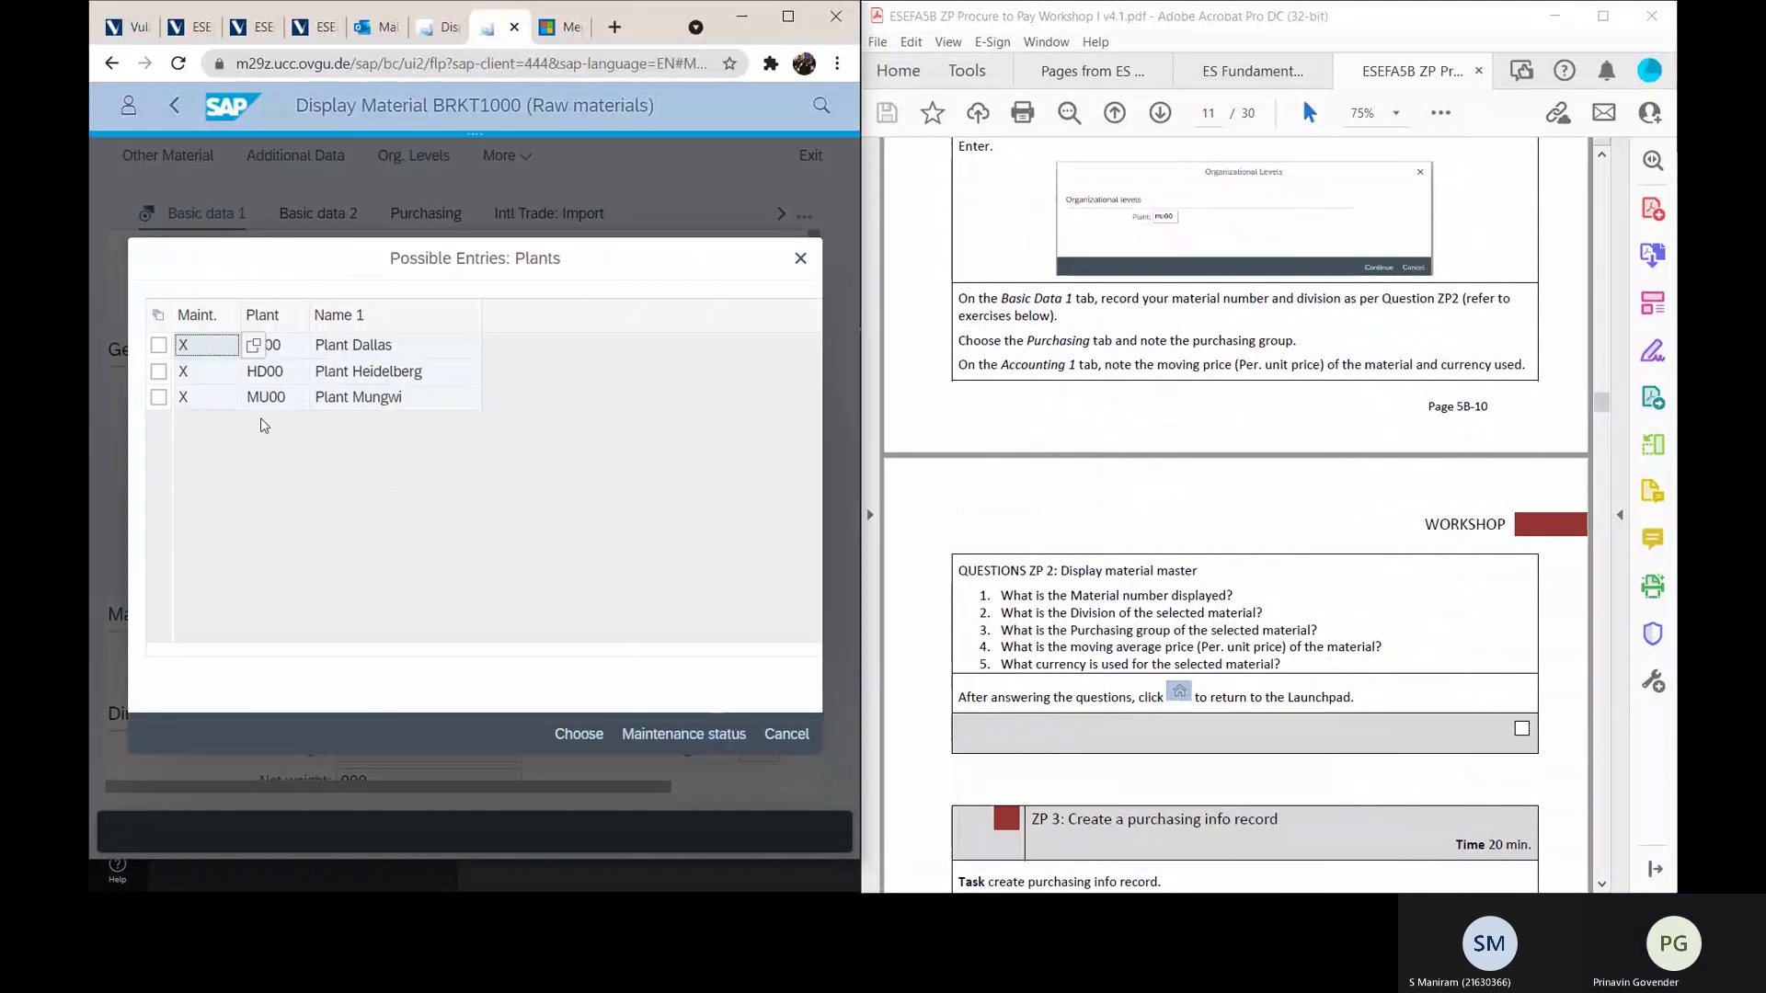
{"action": "left_click", "coordinate": [161, 399]}
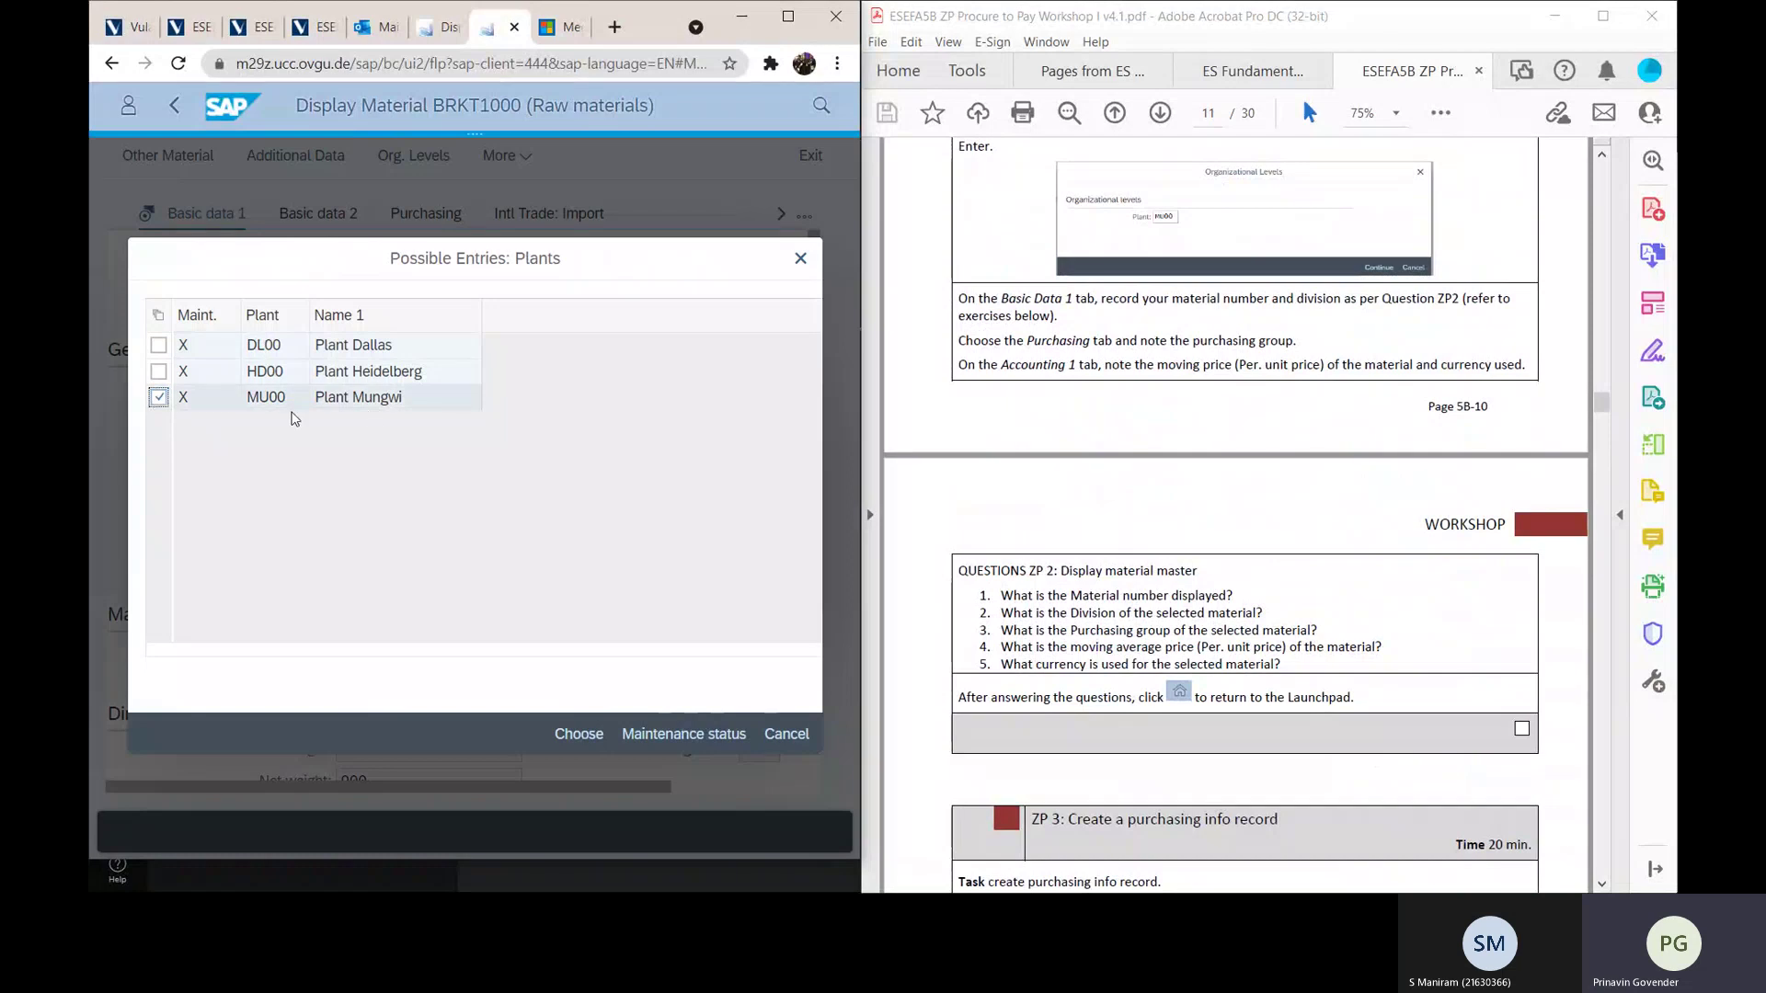
{"action": "left_click", "coordinate": [591, 736]}
{"action": "left_click", "coordinate": [713, 595]}
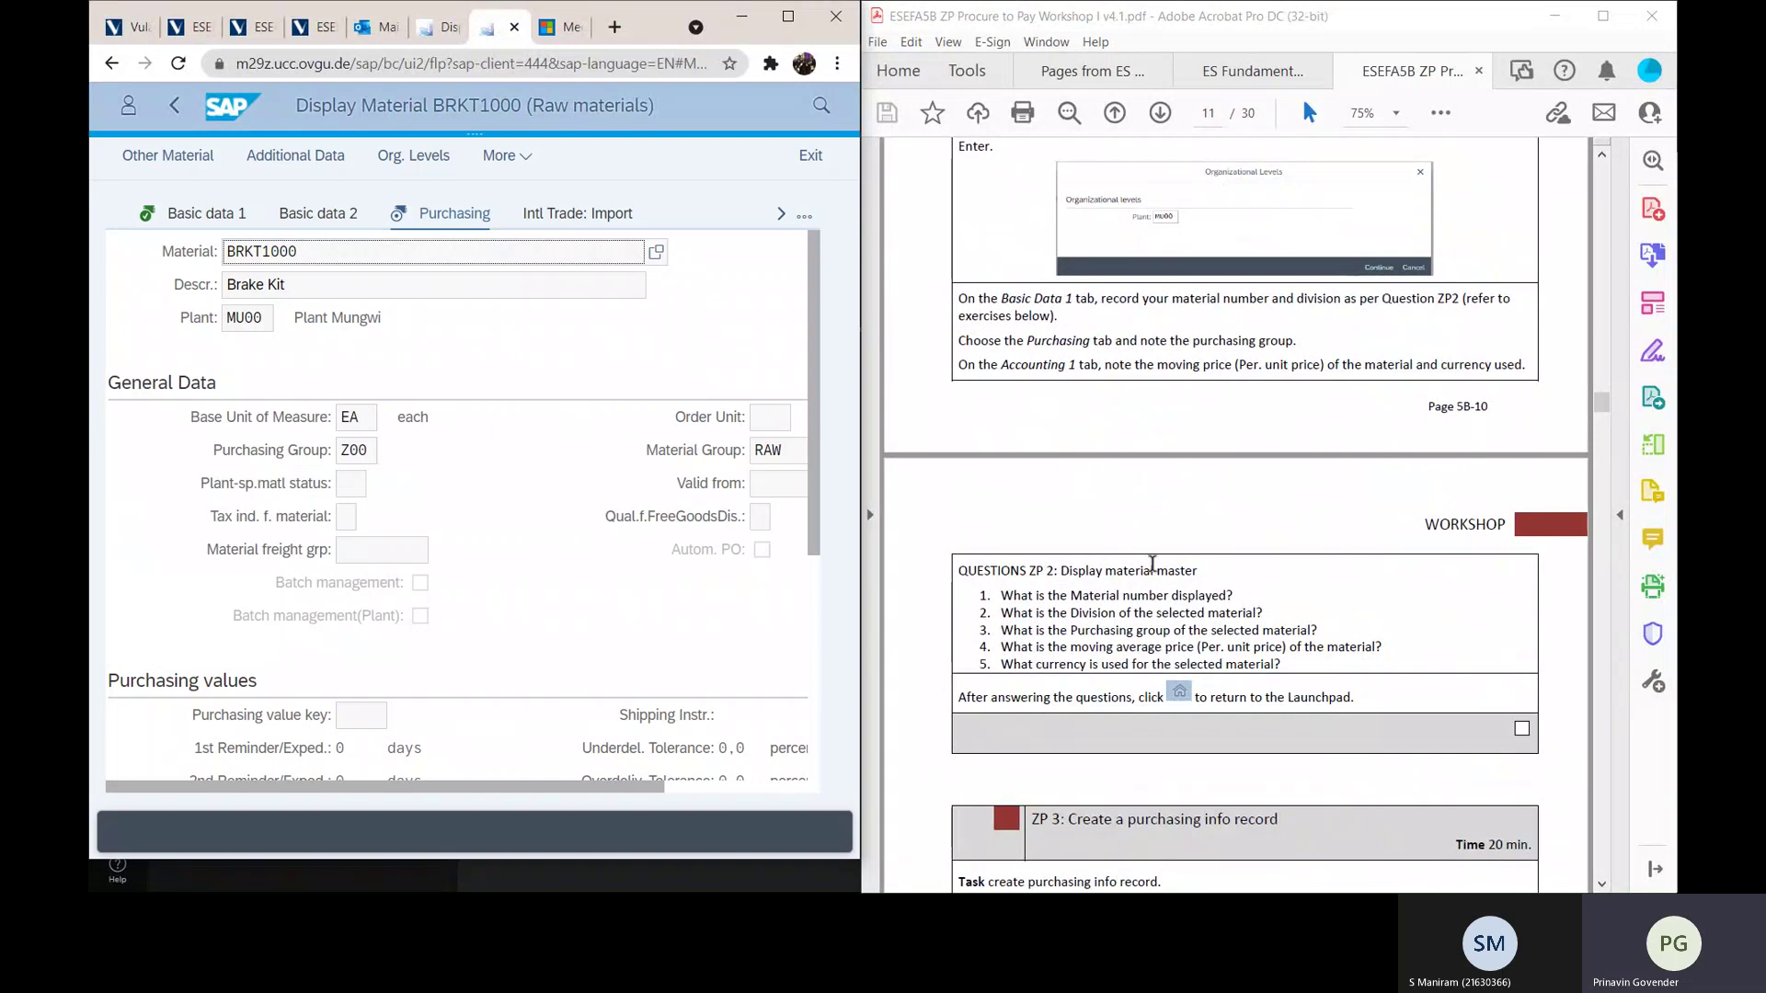
Step: Look through the Purchasing and Basic Data 2 views of the Brake Kit master record
{"action": "scroll", "coordinate": [1152, 562], "scroll_direction": "down", "scroll_amount": 1}
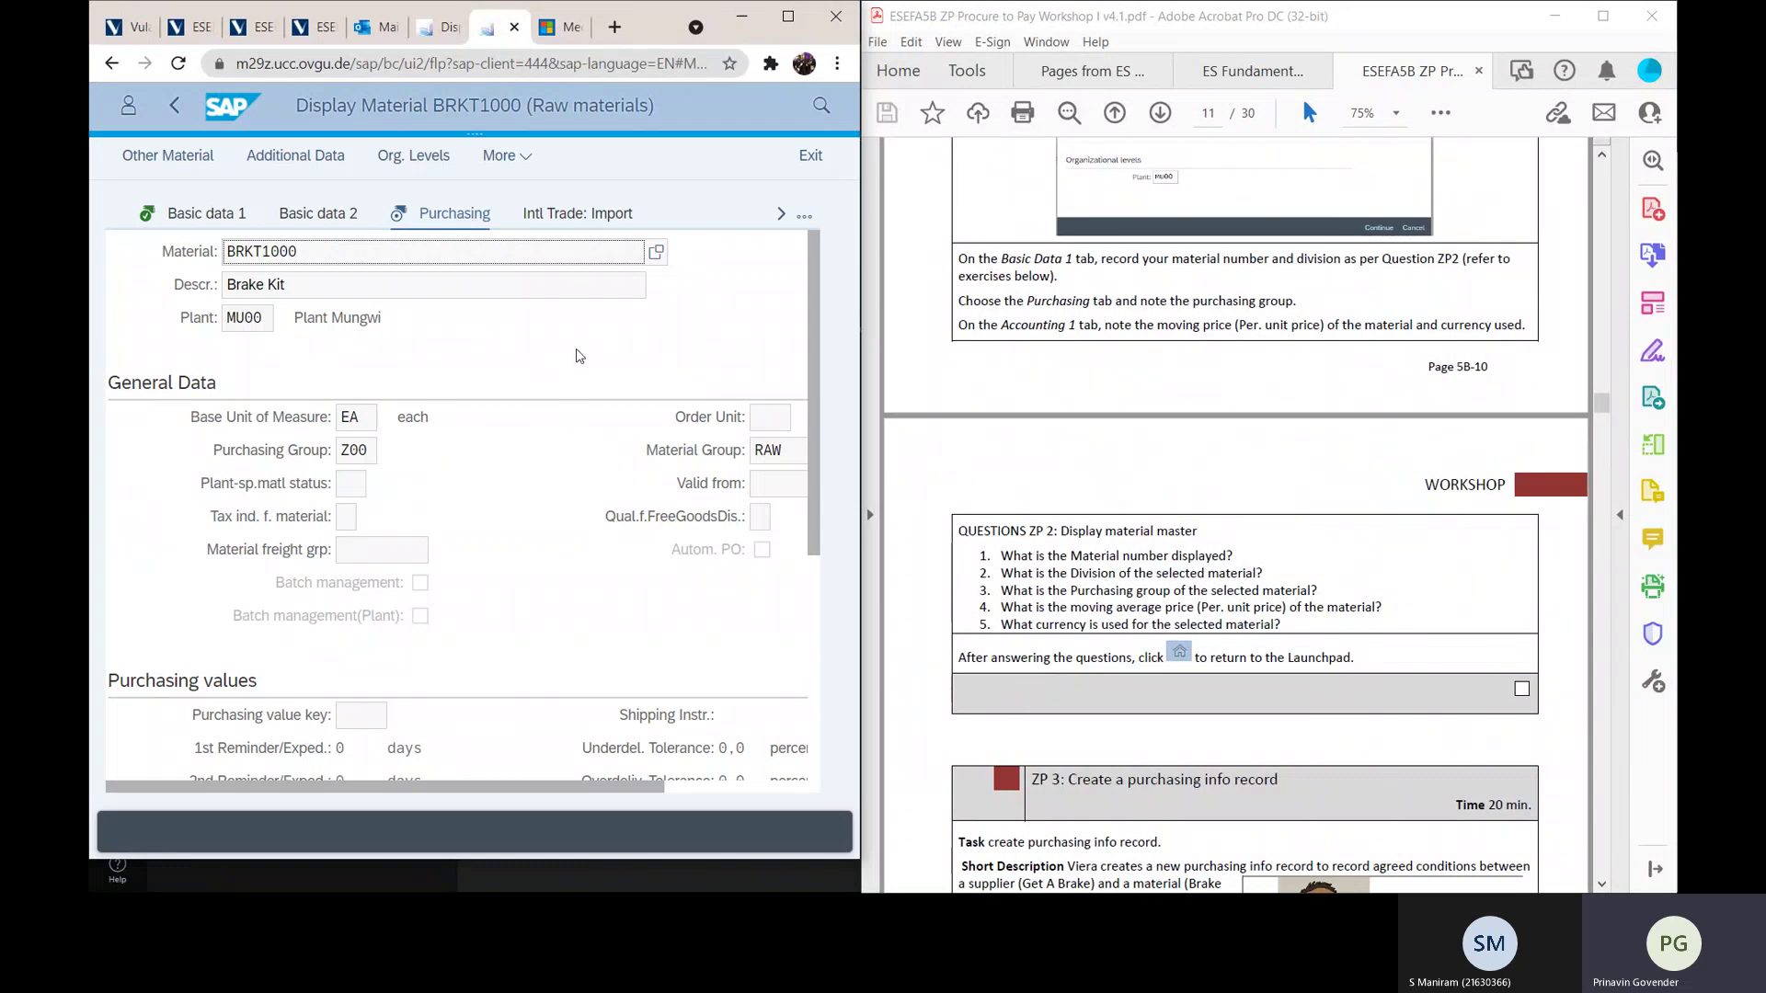
{"action": "scroll", "coordinate": [579, 355], "scroll_direction": "down", "scroll_amount": 5}
{"action": "scroll", "coordinate": [578, 356], "scroll_direction": "right", "scroll_amount": 2}
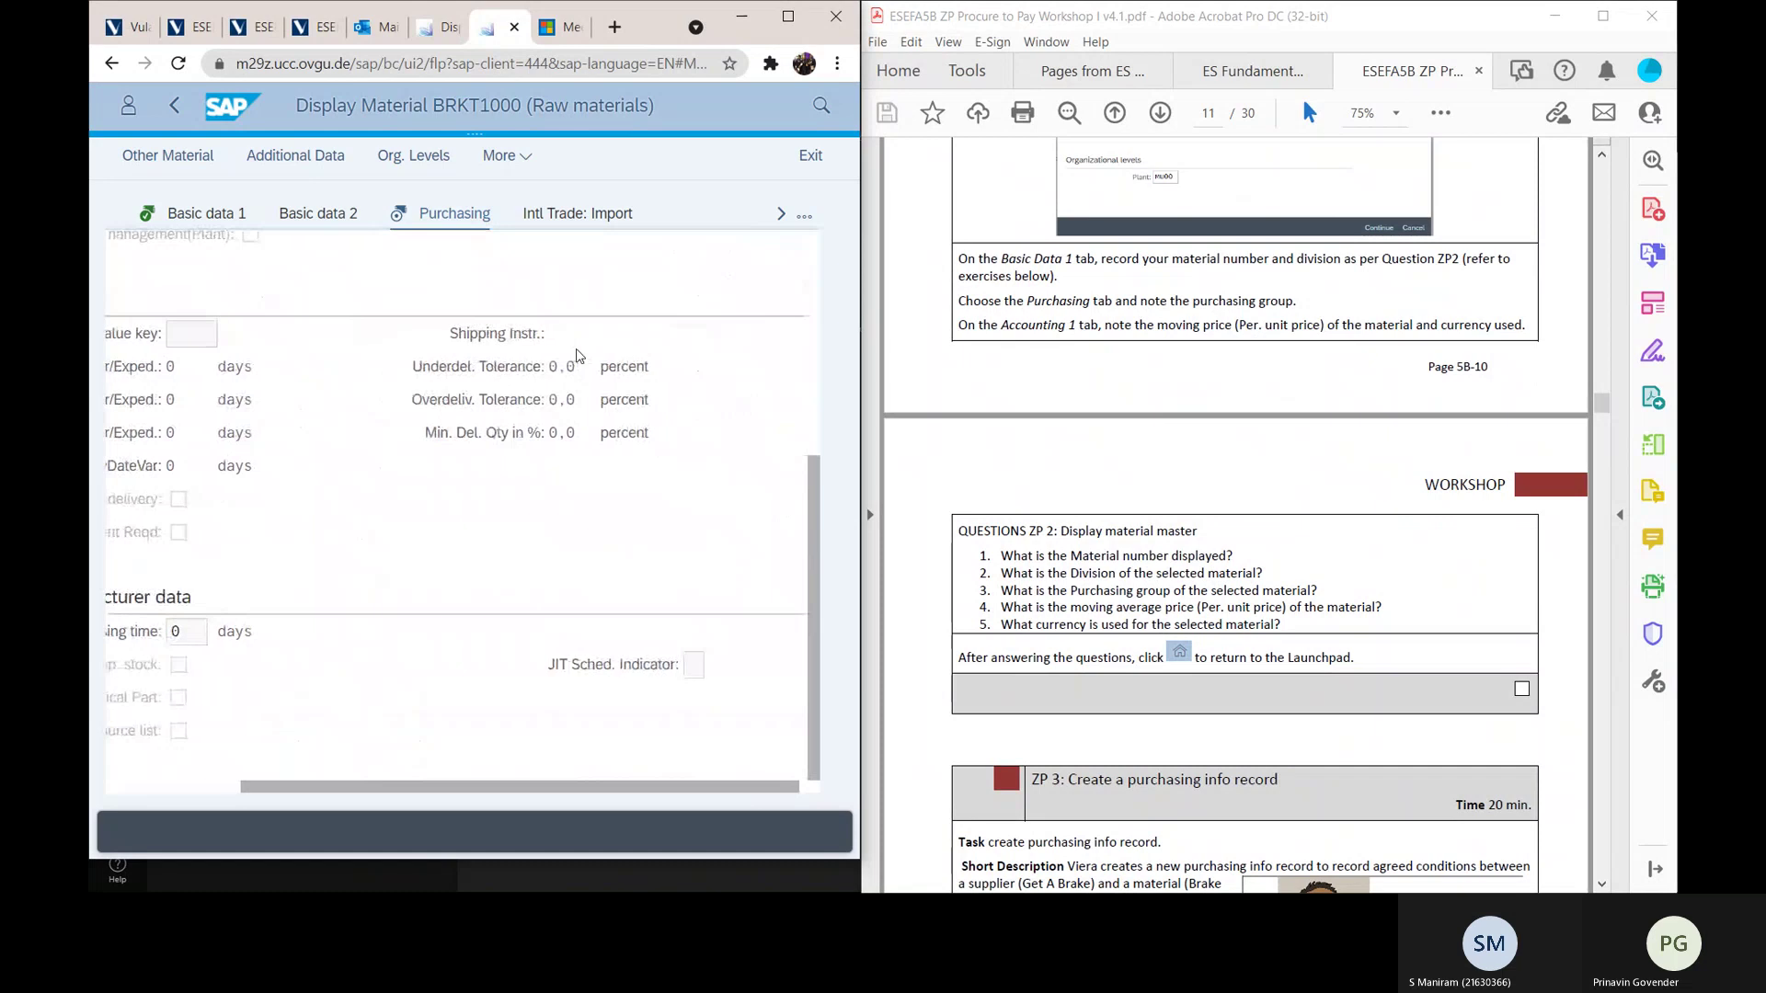
{"action": "scroll", "coordinate": [581, 352], "scroll_direction": "up", "scroll_amount": 5}
{"action": "scroll", "coordinate": [581, 353], "scroll_direction": "left", "scroll_amount": 1}
{"action": "left_click", "coordinate": [334, 215]}
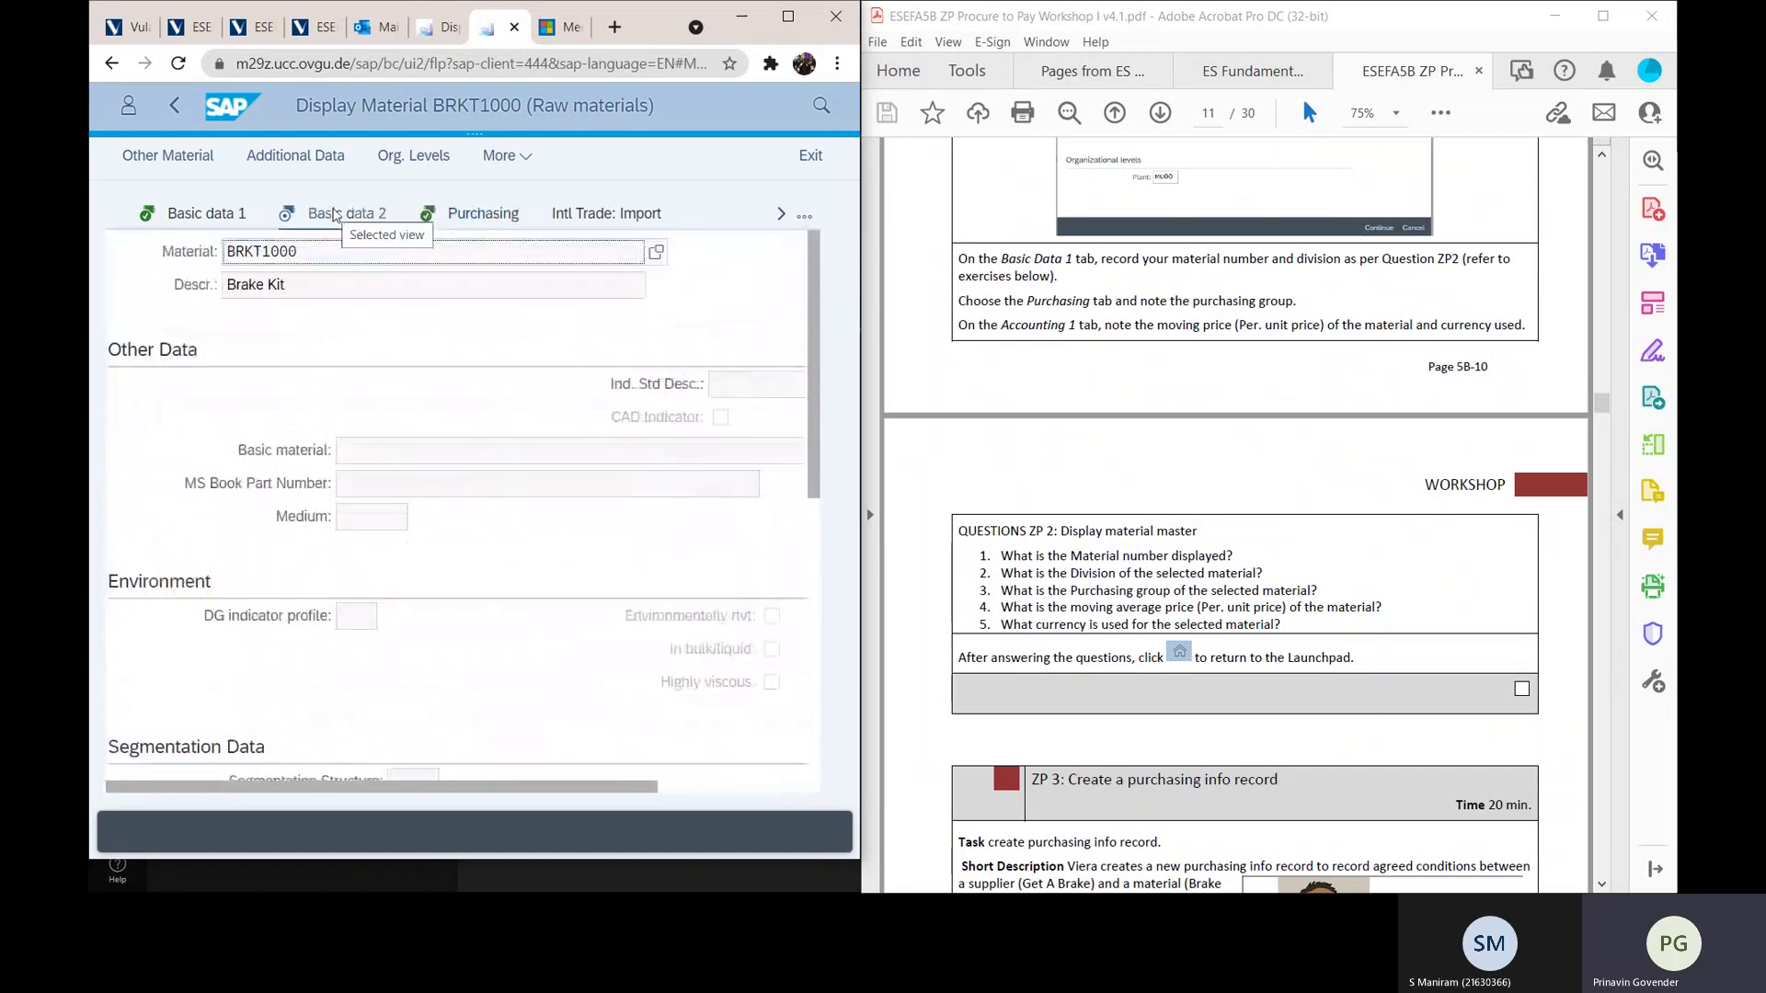
{"action": "scroll", "coordinate": [438, 387], "scroll_direction": "down", "scroll_amount": 8}
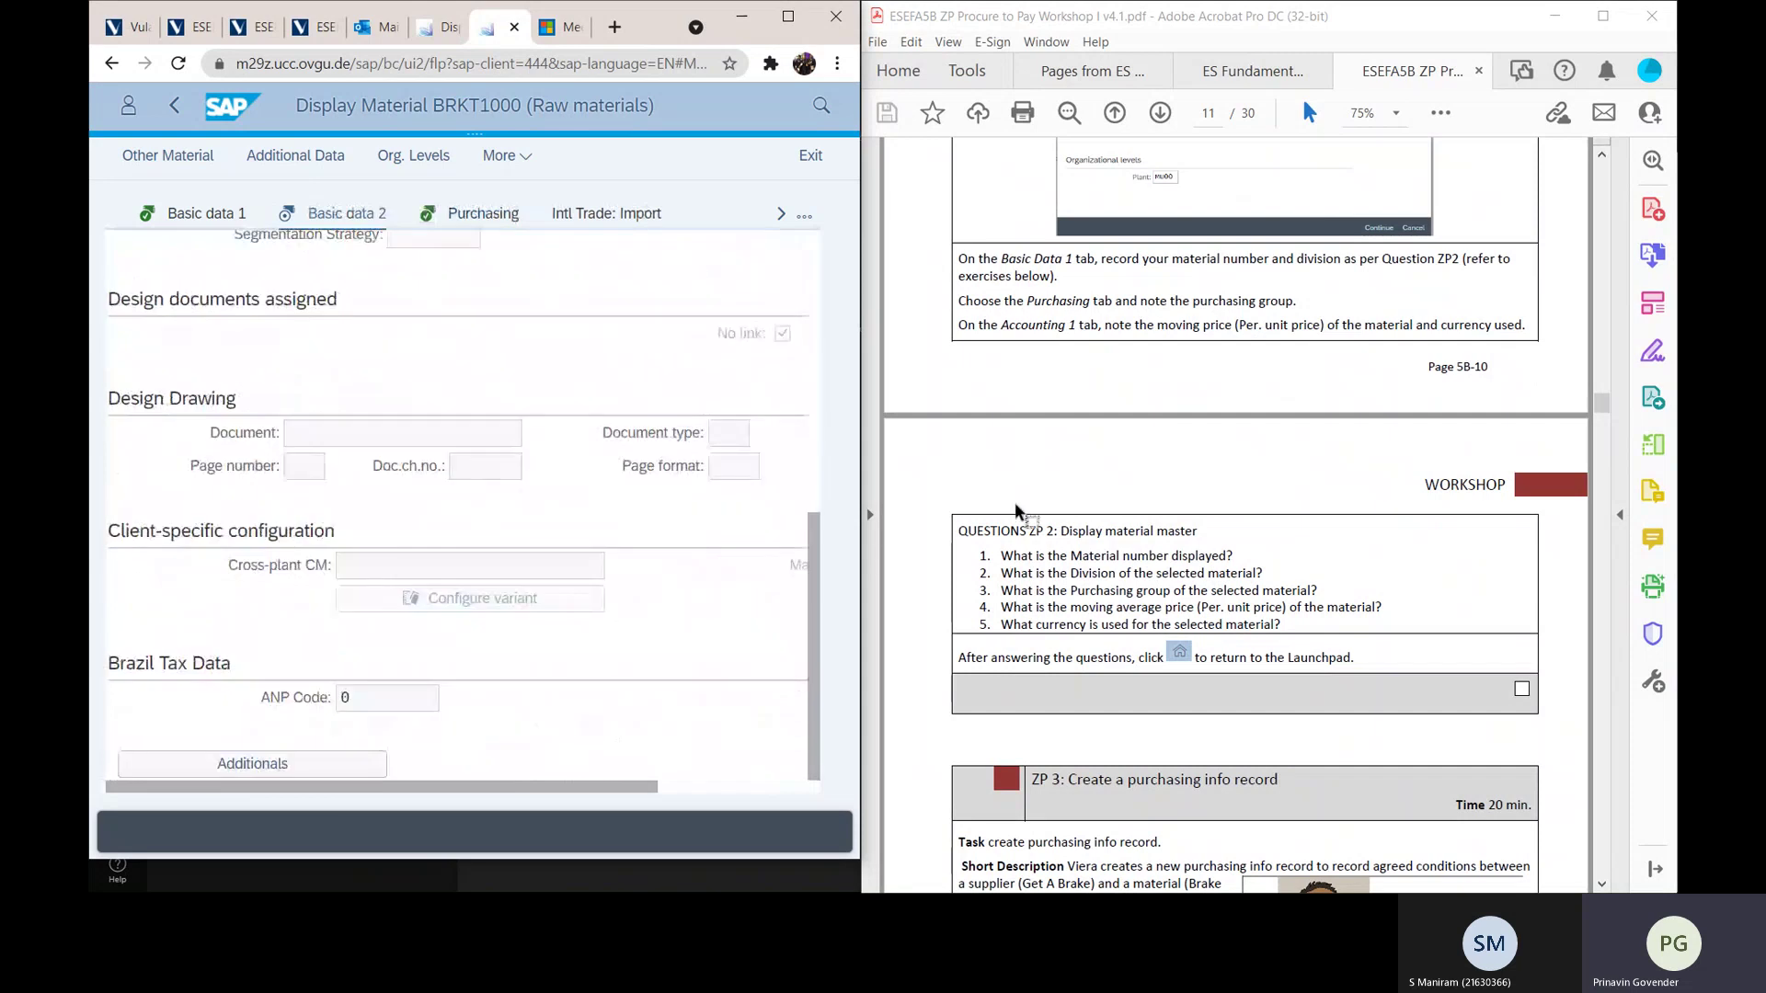
Step: Read the ZP 3 task description and note on creating a purchasing info record in the workshop document
{"action": "scroll", "coordinate": [1015, 505], "scroll_direction": "down", "scroll_amount": 3}
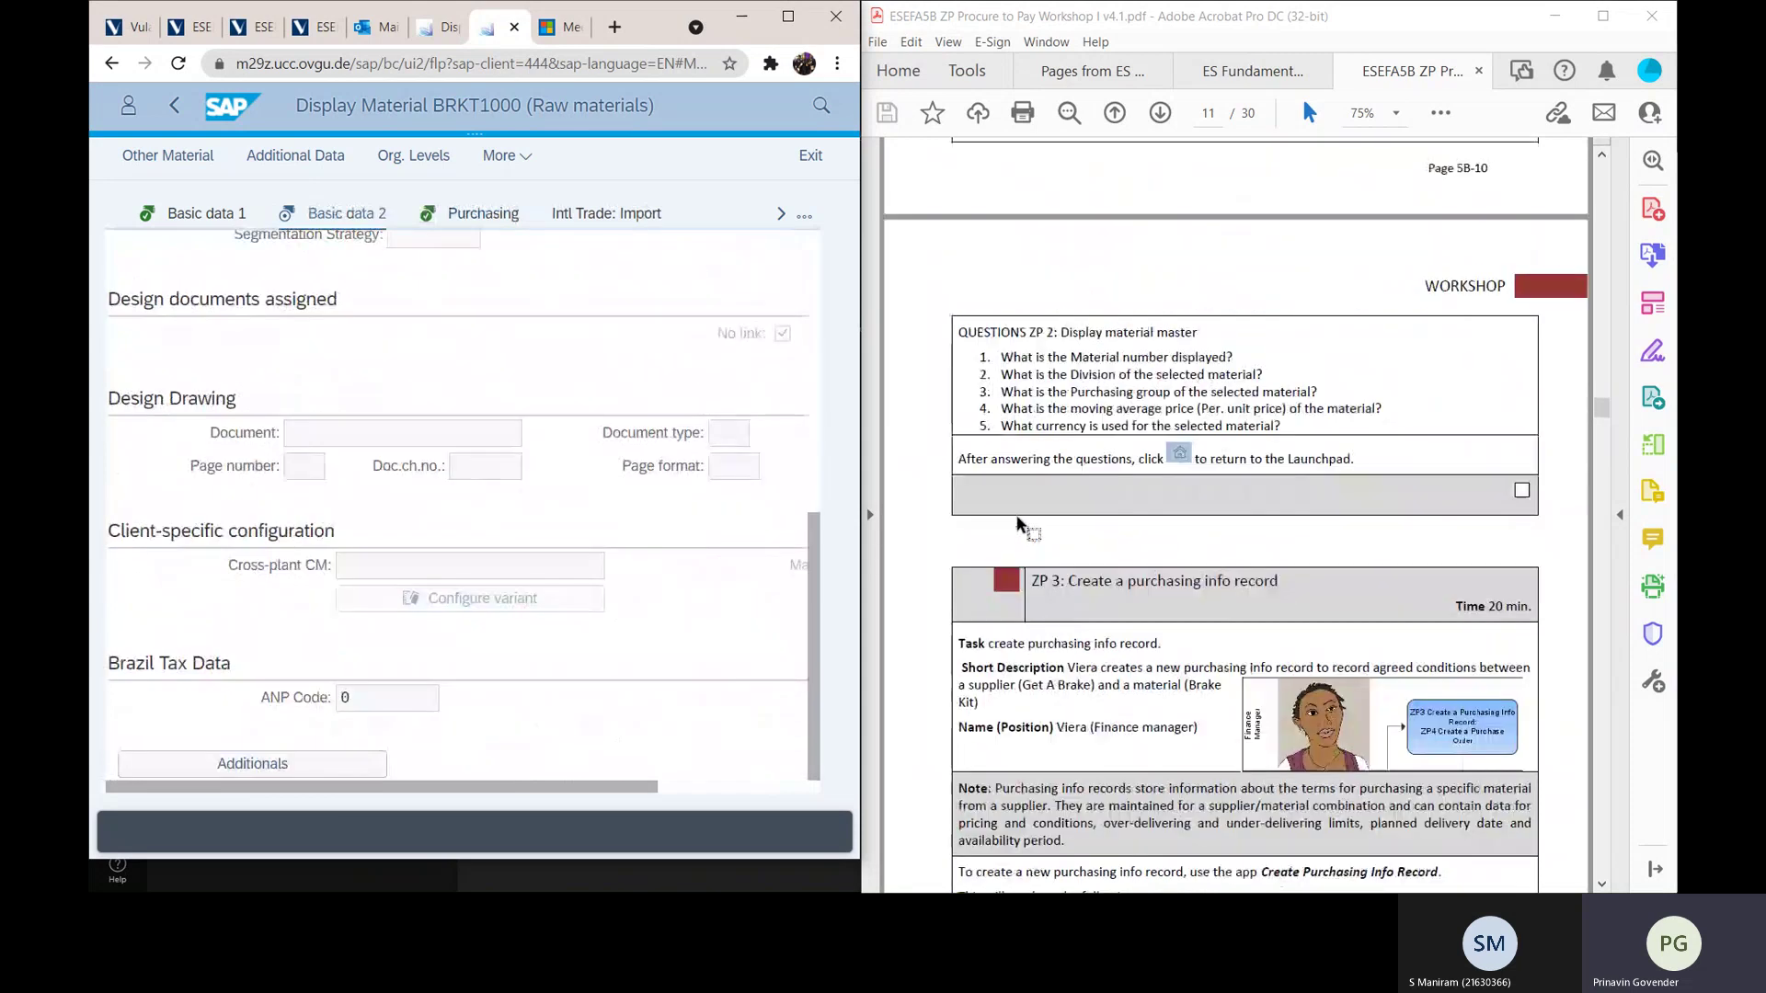
{"action": "scroll", "coordinate": [1018, 522], "scroll_direction": "down", "scroll_amount": 2}
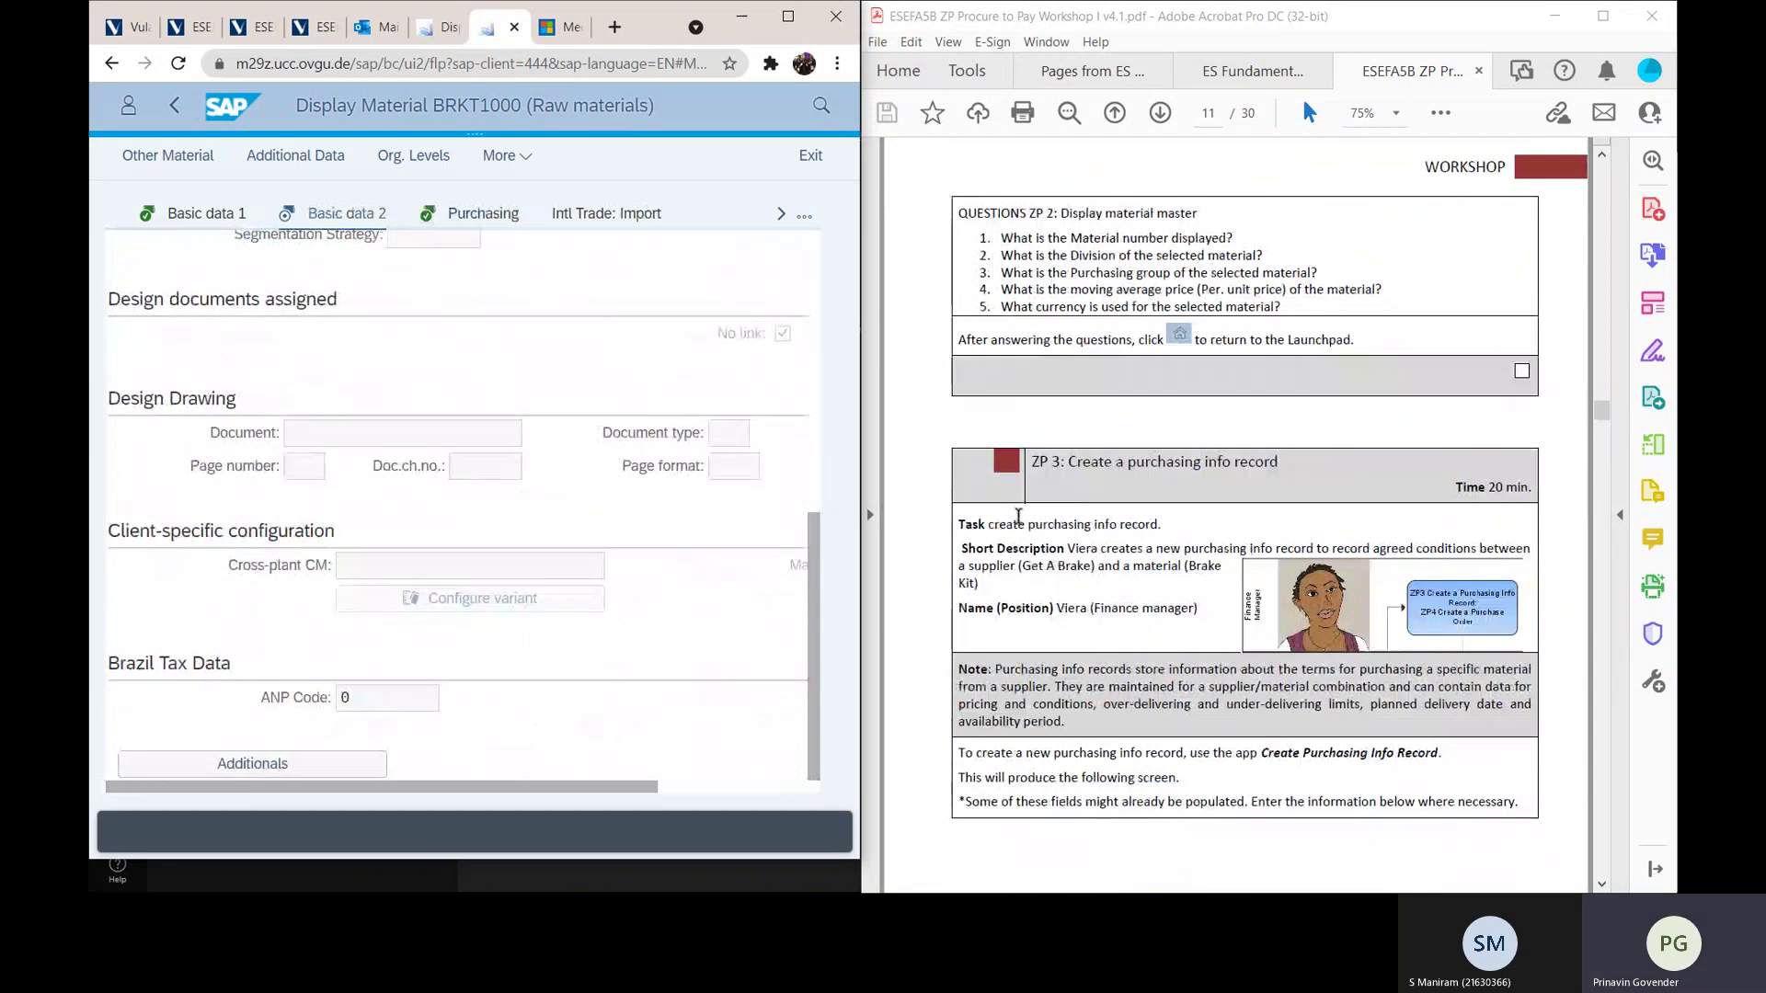
{"action": "scroll", "coordinate": [1019, 516], "scroll_direction": "down", "scroll_amount": 4}
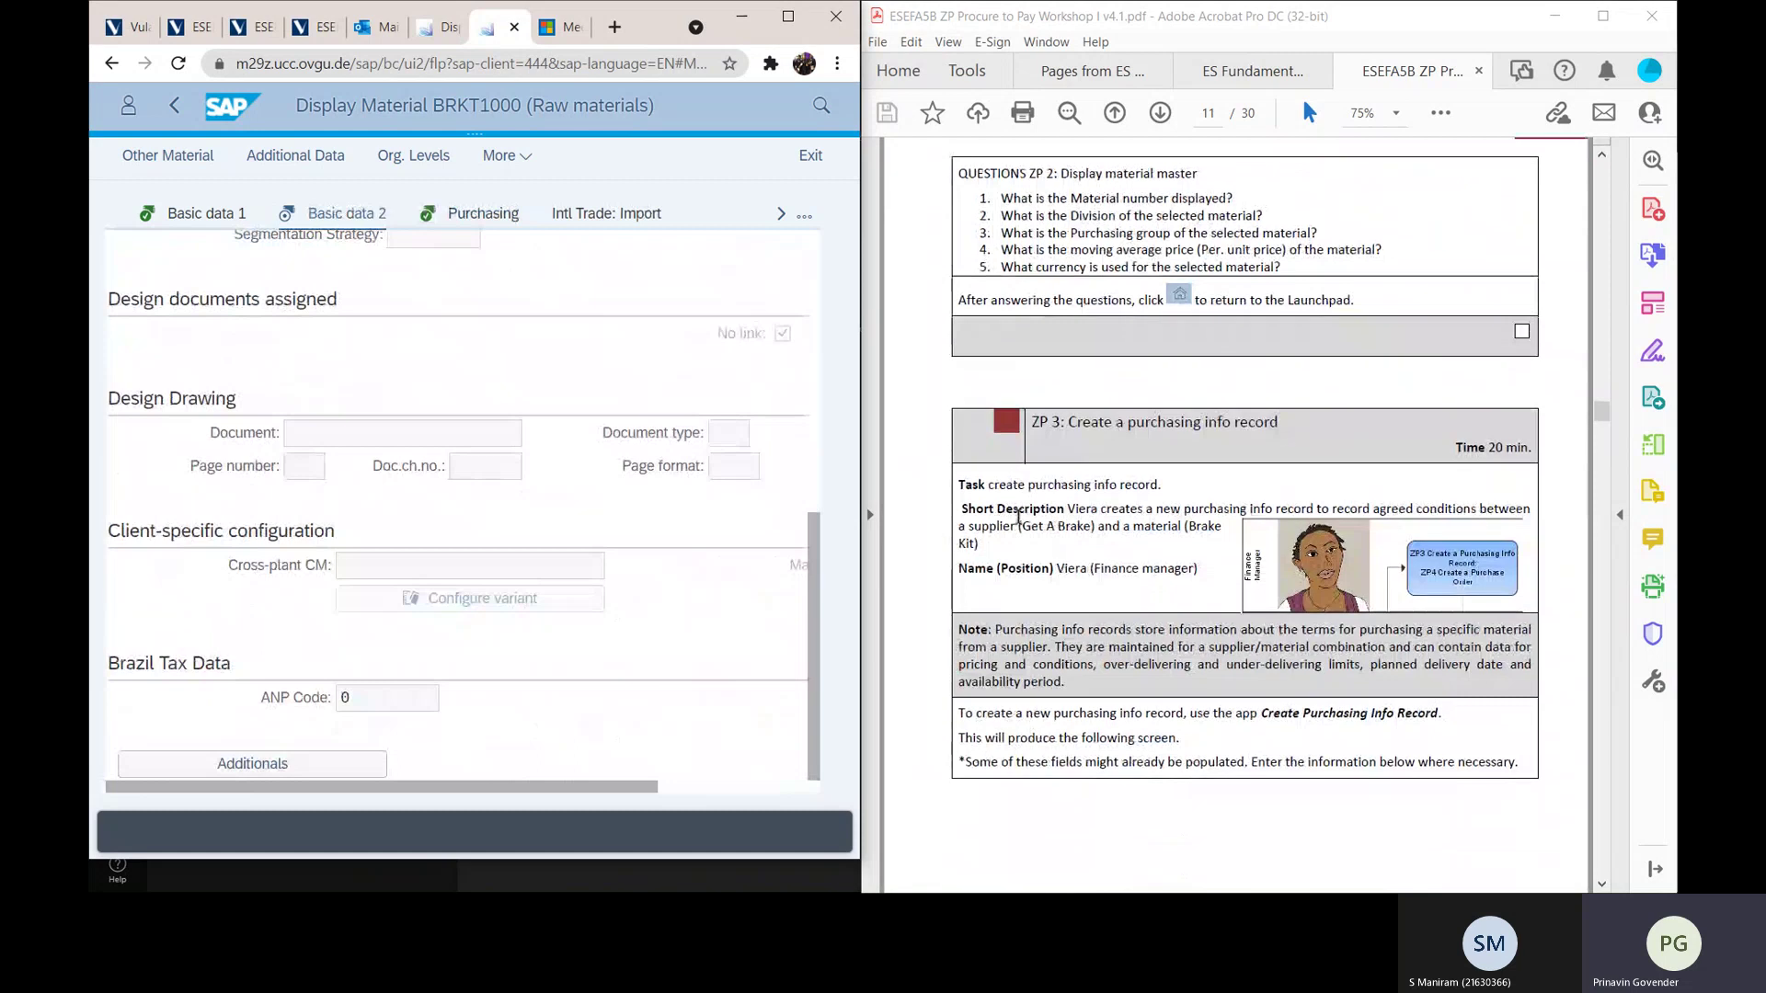
{"action": "scroll", "coordinate": [1019, 517], "scroll_direction": "down", "scroll_amount": 1}
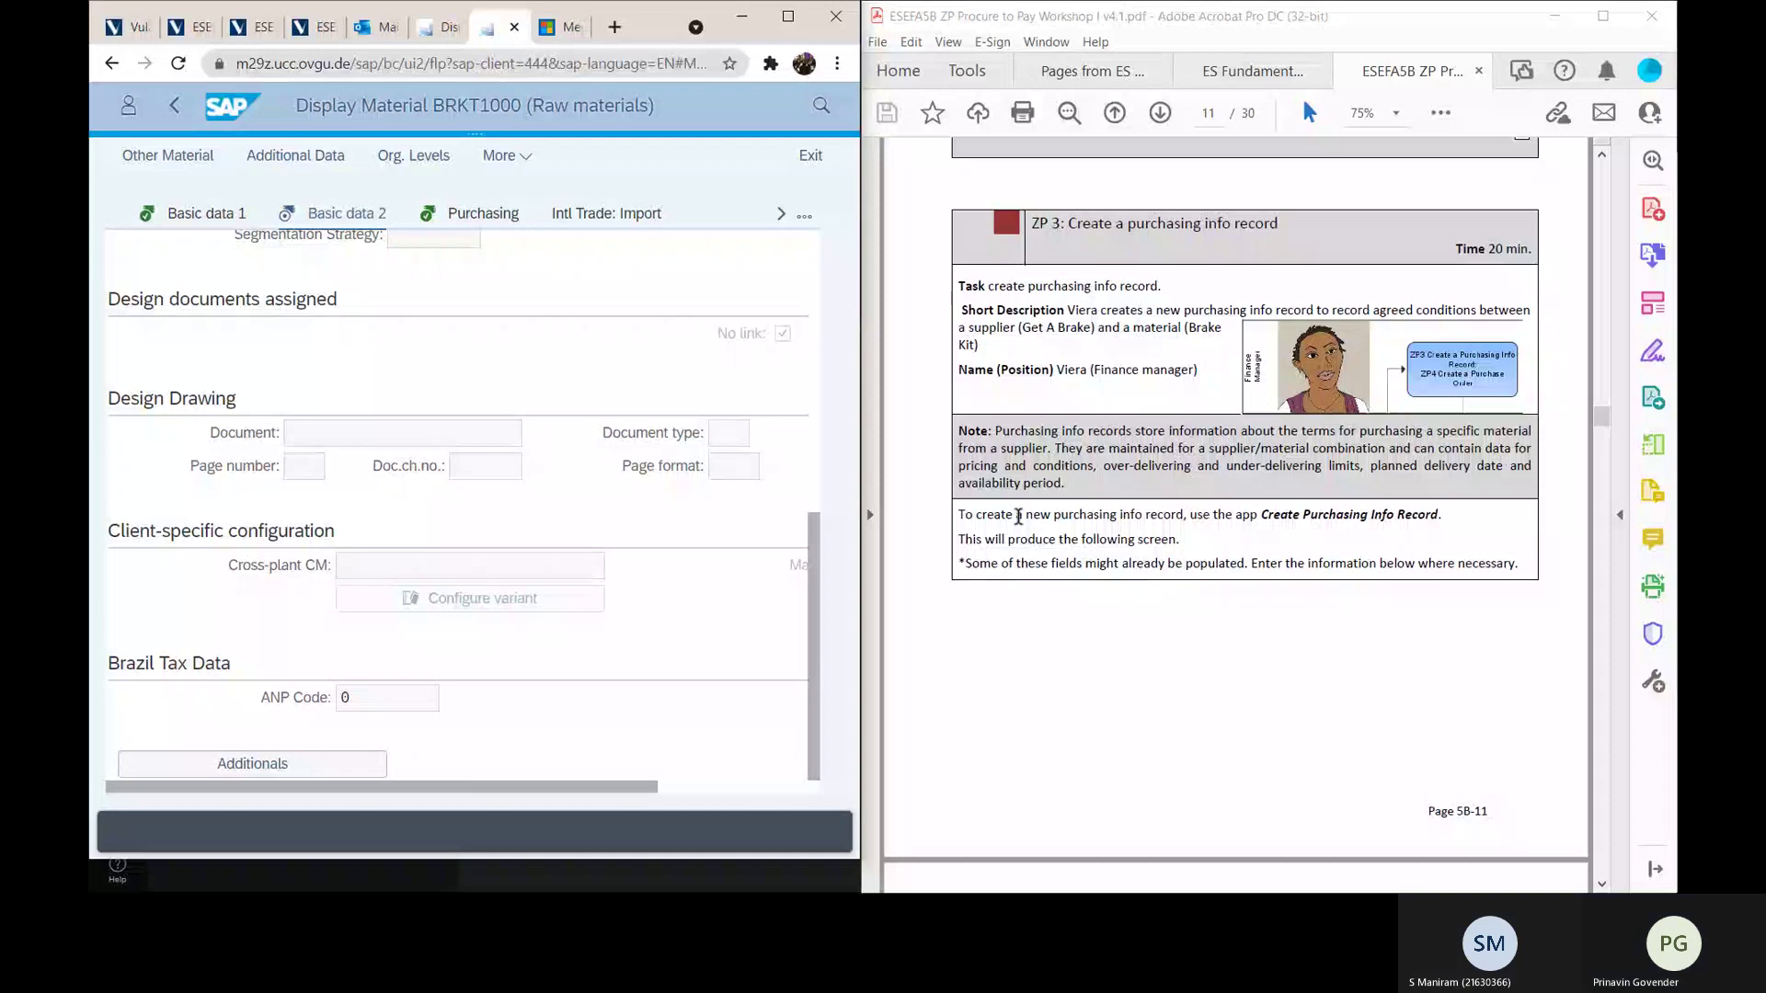
{"action": "scroll", "coordinate": [1018, 516], "scroll_direction": "down", "scroll_amount": 1}
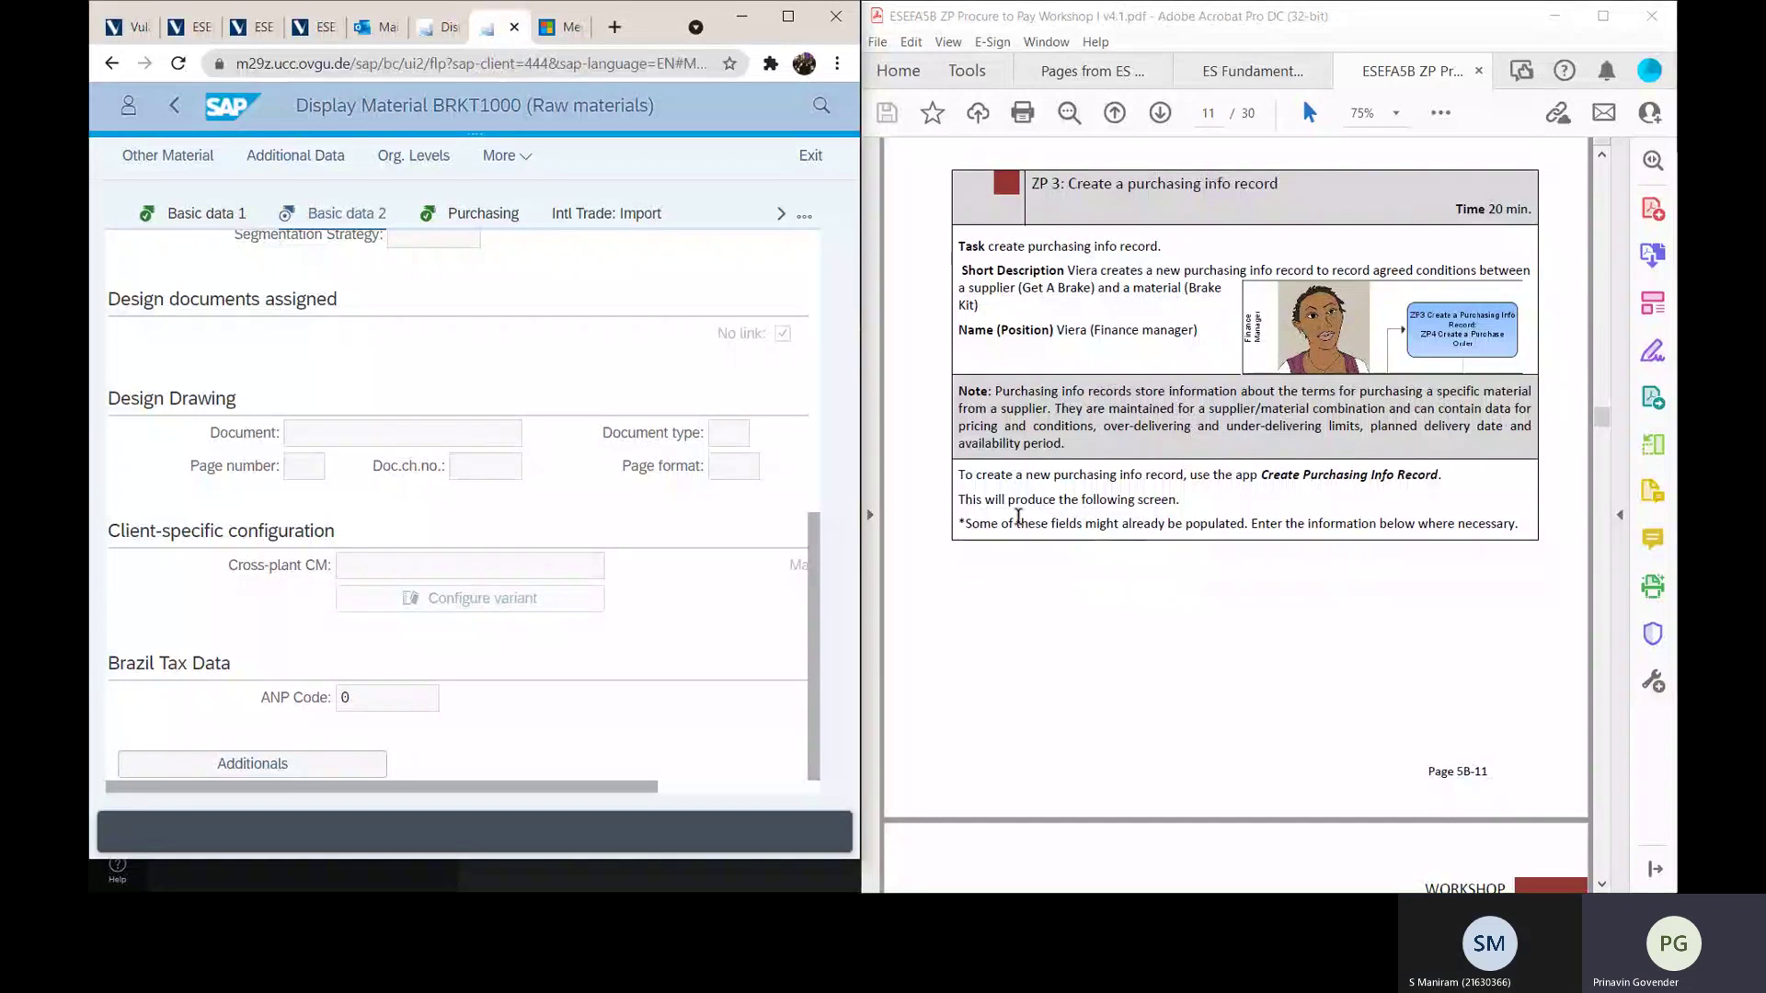
{"action": "left_click", "coordinate": [1018, 517]}
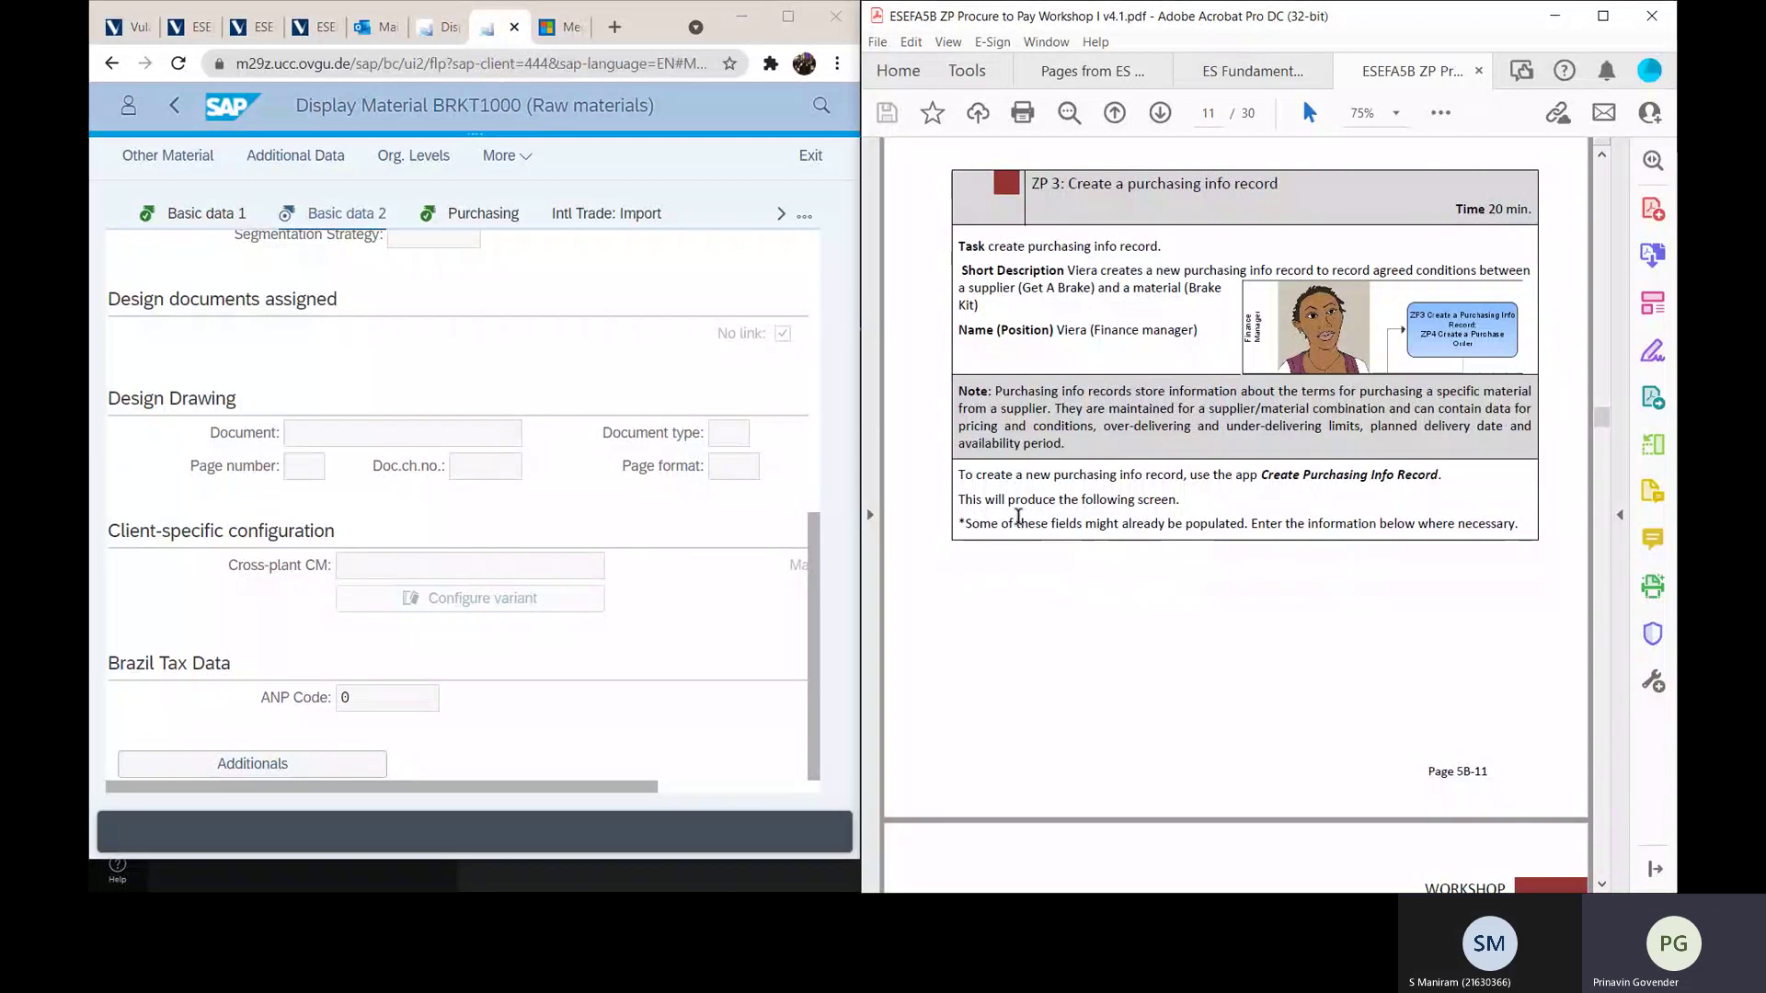
{"action": "scroll", "coordinate": [1018, 519], "scroll_direction": "down", "scroll_amount": 1}
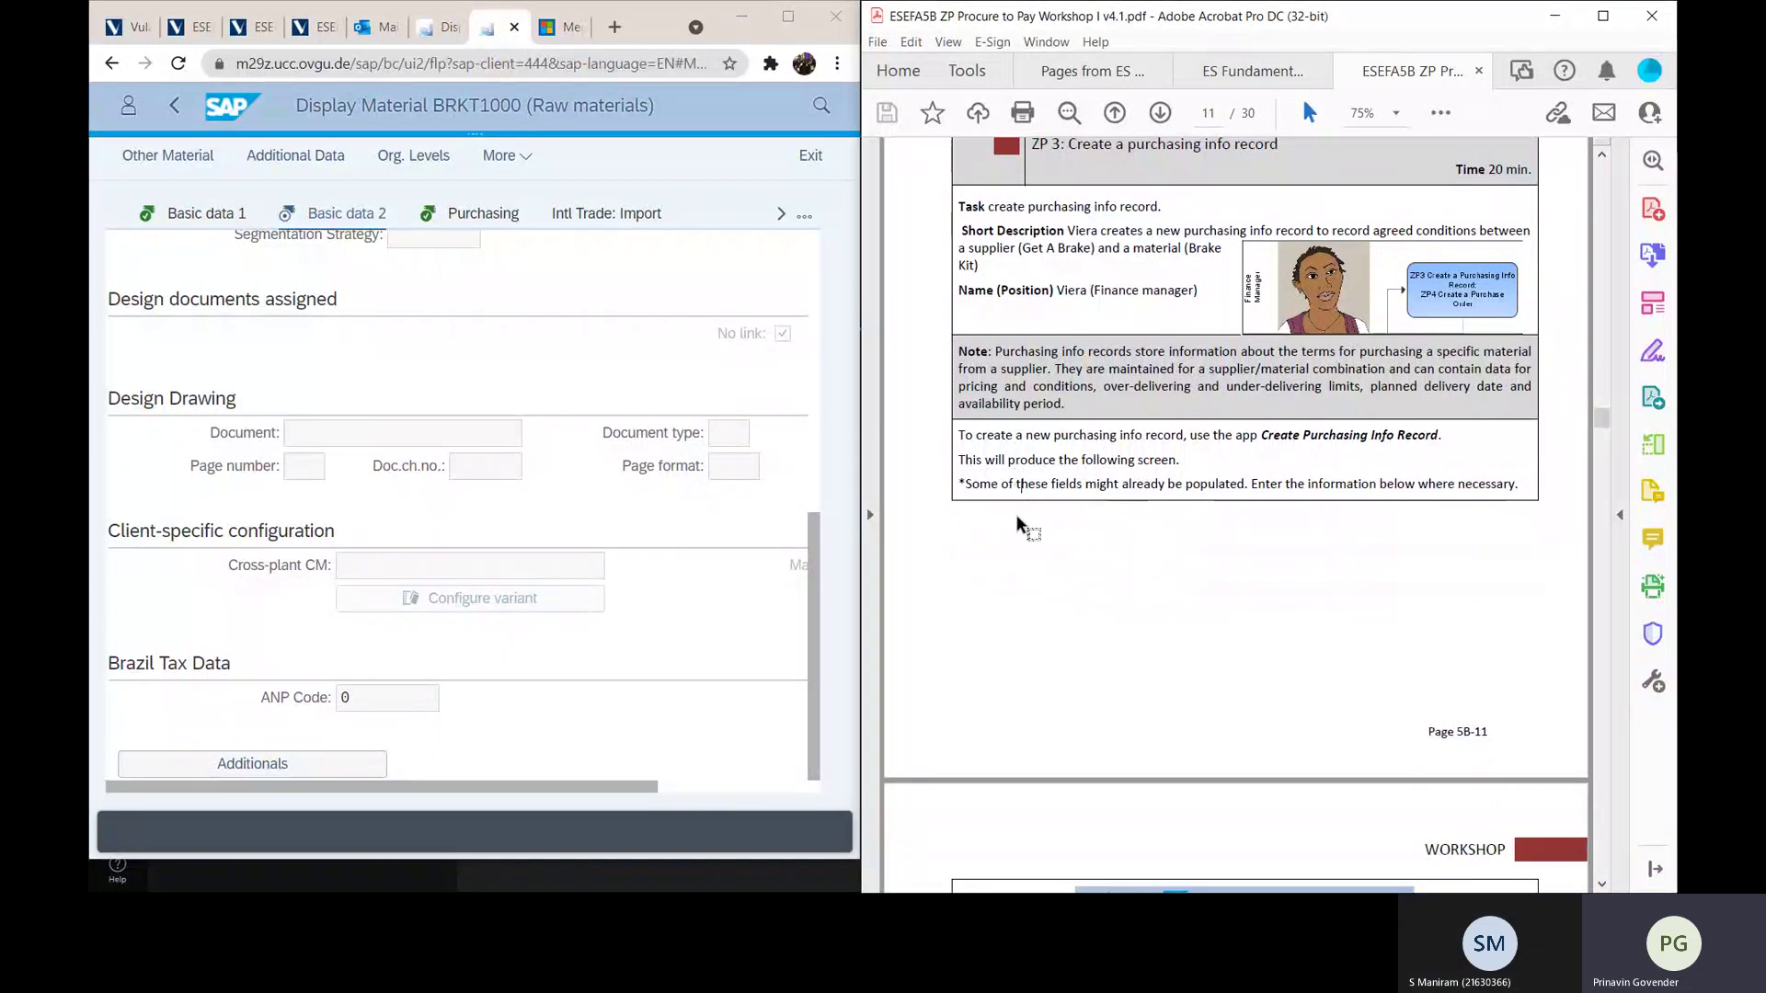
{"action": "scroll", "coordinate": [1017, 522], "scroll_direction": "down", "scroll_amount": 2}
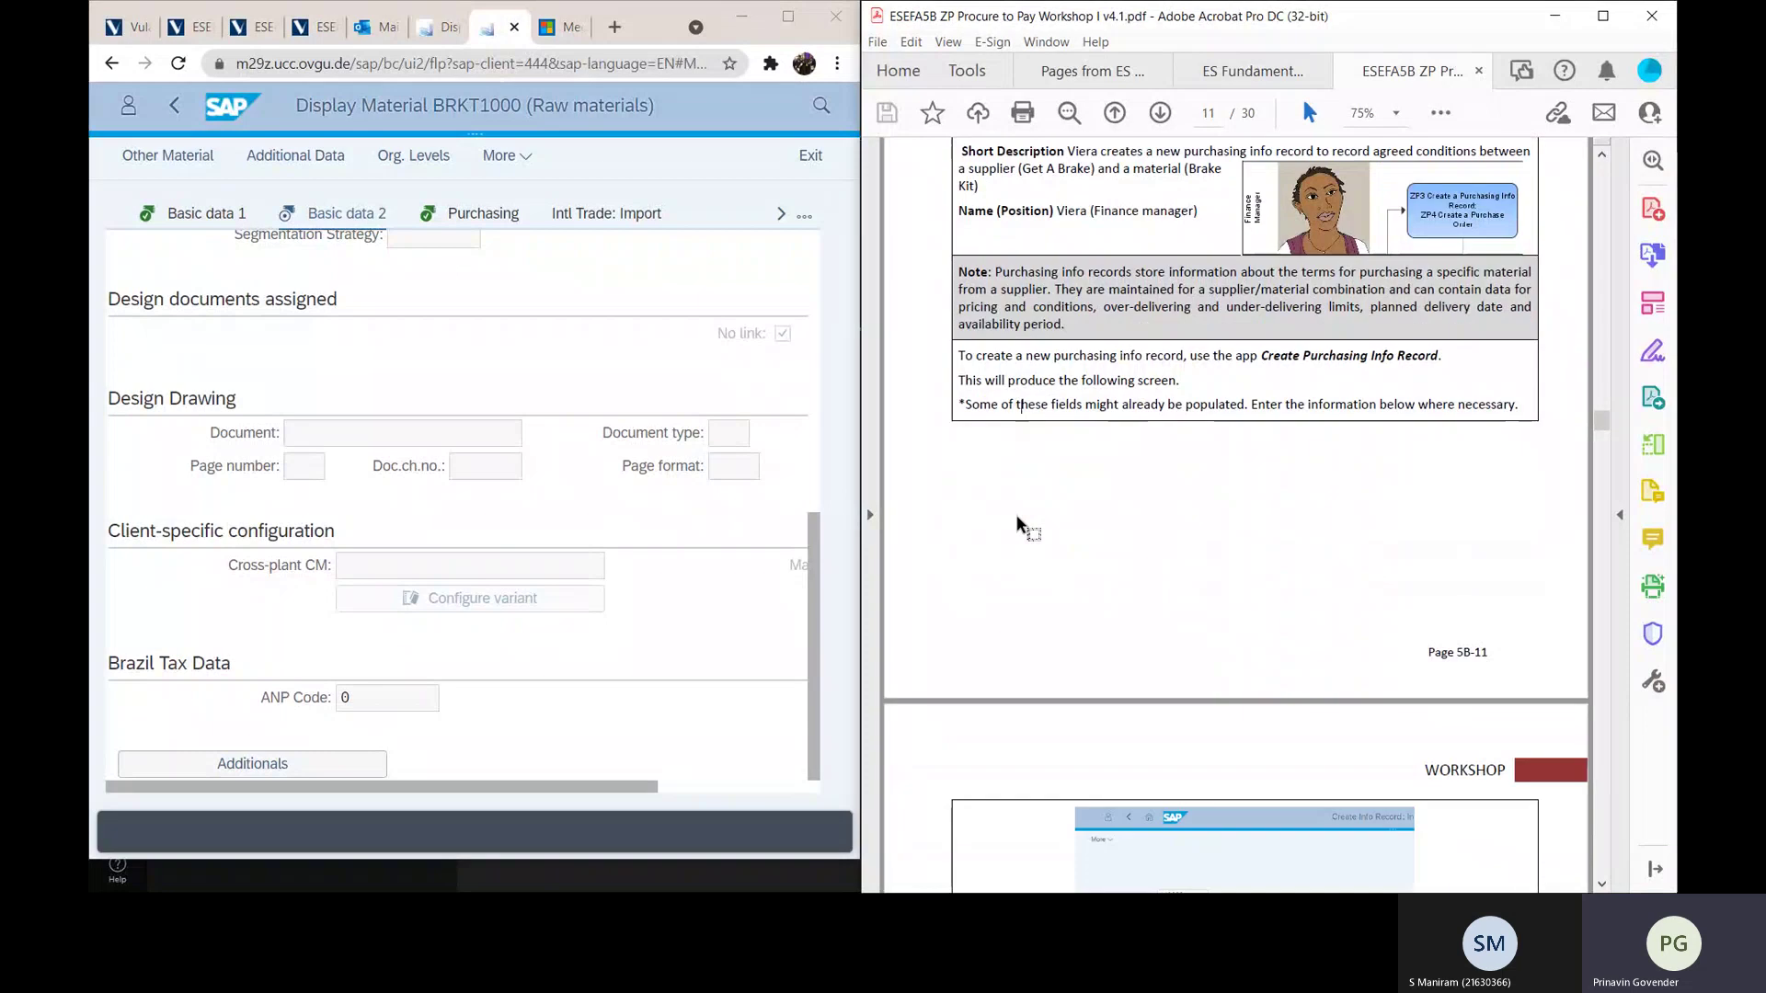
Step: Review the ZP 3 instructions for the info record's initial entries, supplier data and origin data
{"action": "scroll", "coordinate": [1017, 523], "scroll_direction": "down", "scroll_amount": 10}
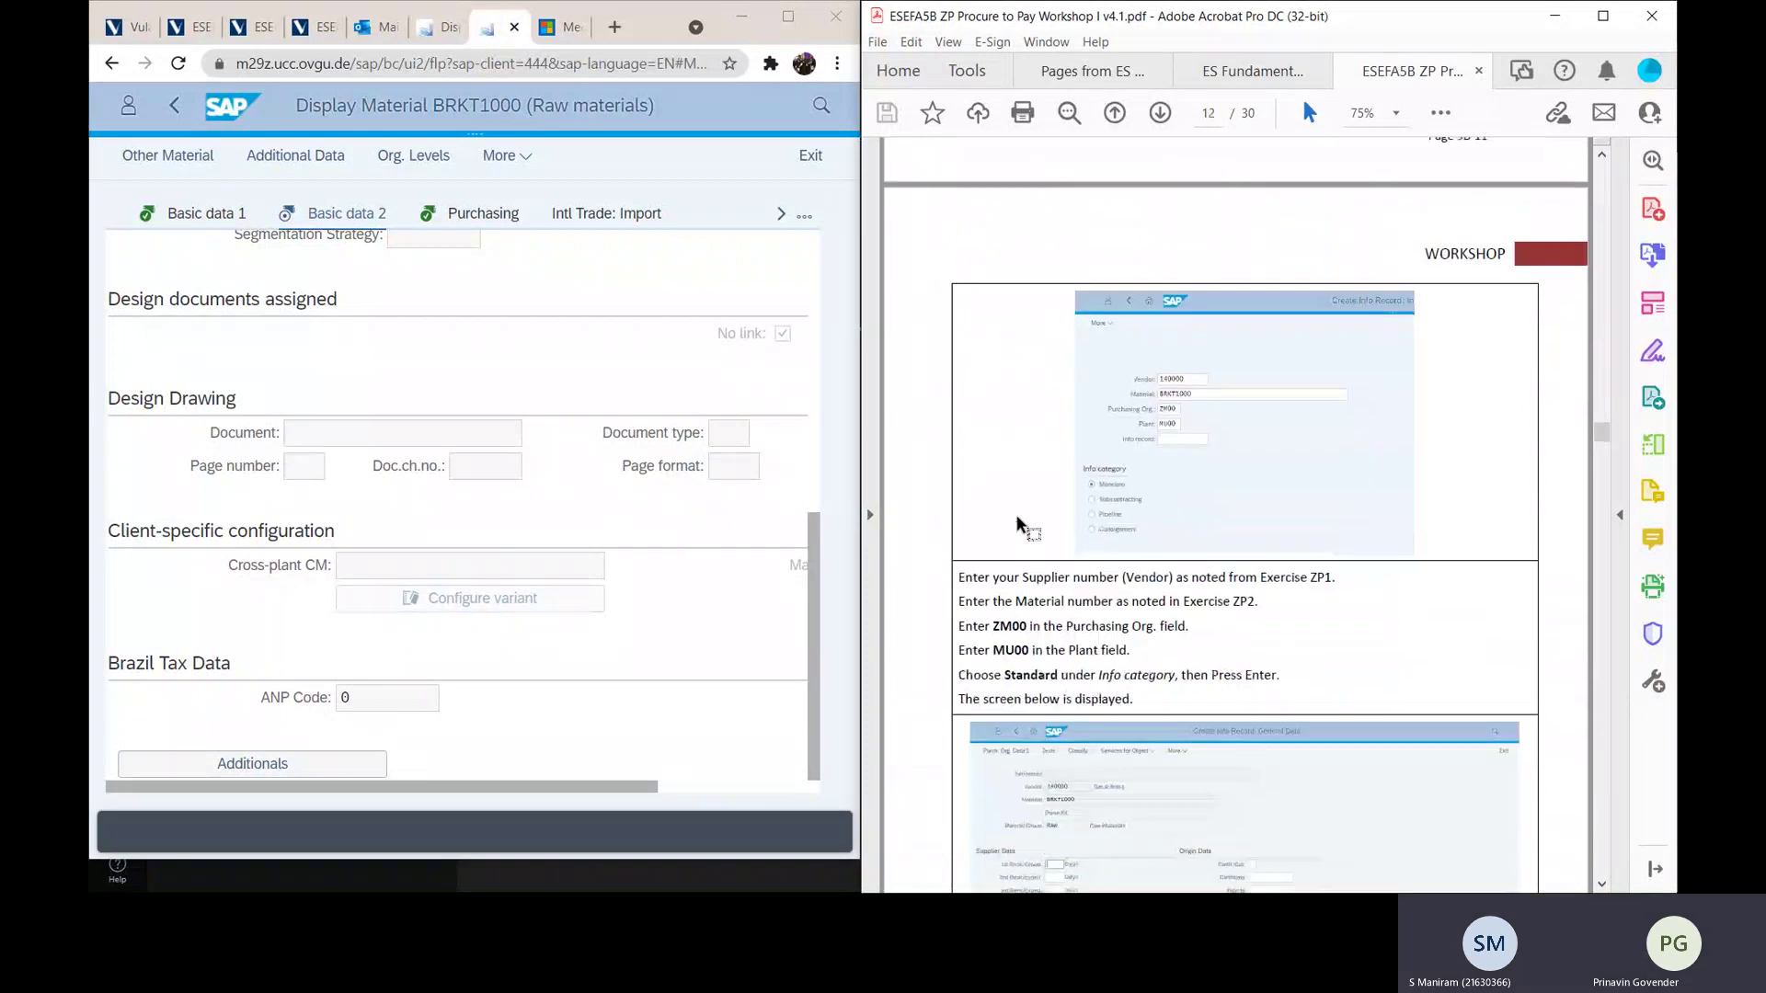
{"action": "scroll", "coordinate": [1015, 515], "scroll_direction": "down", "scroll_amount": 1}
{"action": "scroll", "coordinate": [1017, 516], "scroll_direction": "down", "scroll_amount": 3}
{"action": "scroll", "coordinate": [1017, 516], "scroll_direction": "down", "scroll_amount": 4}
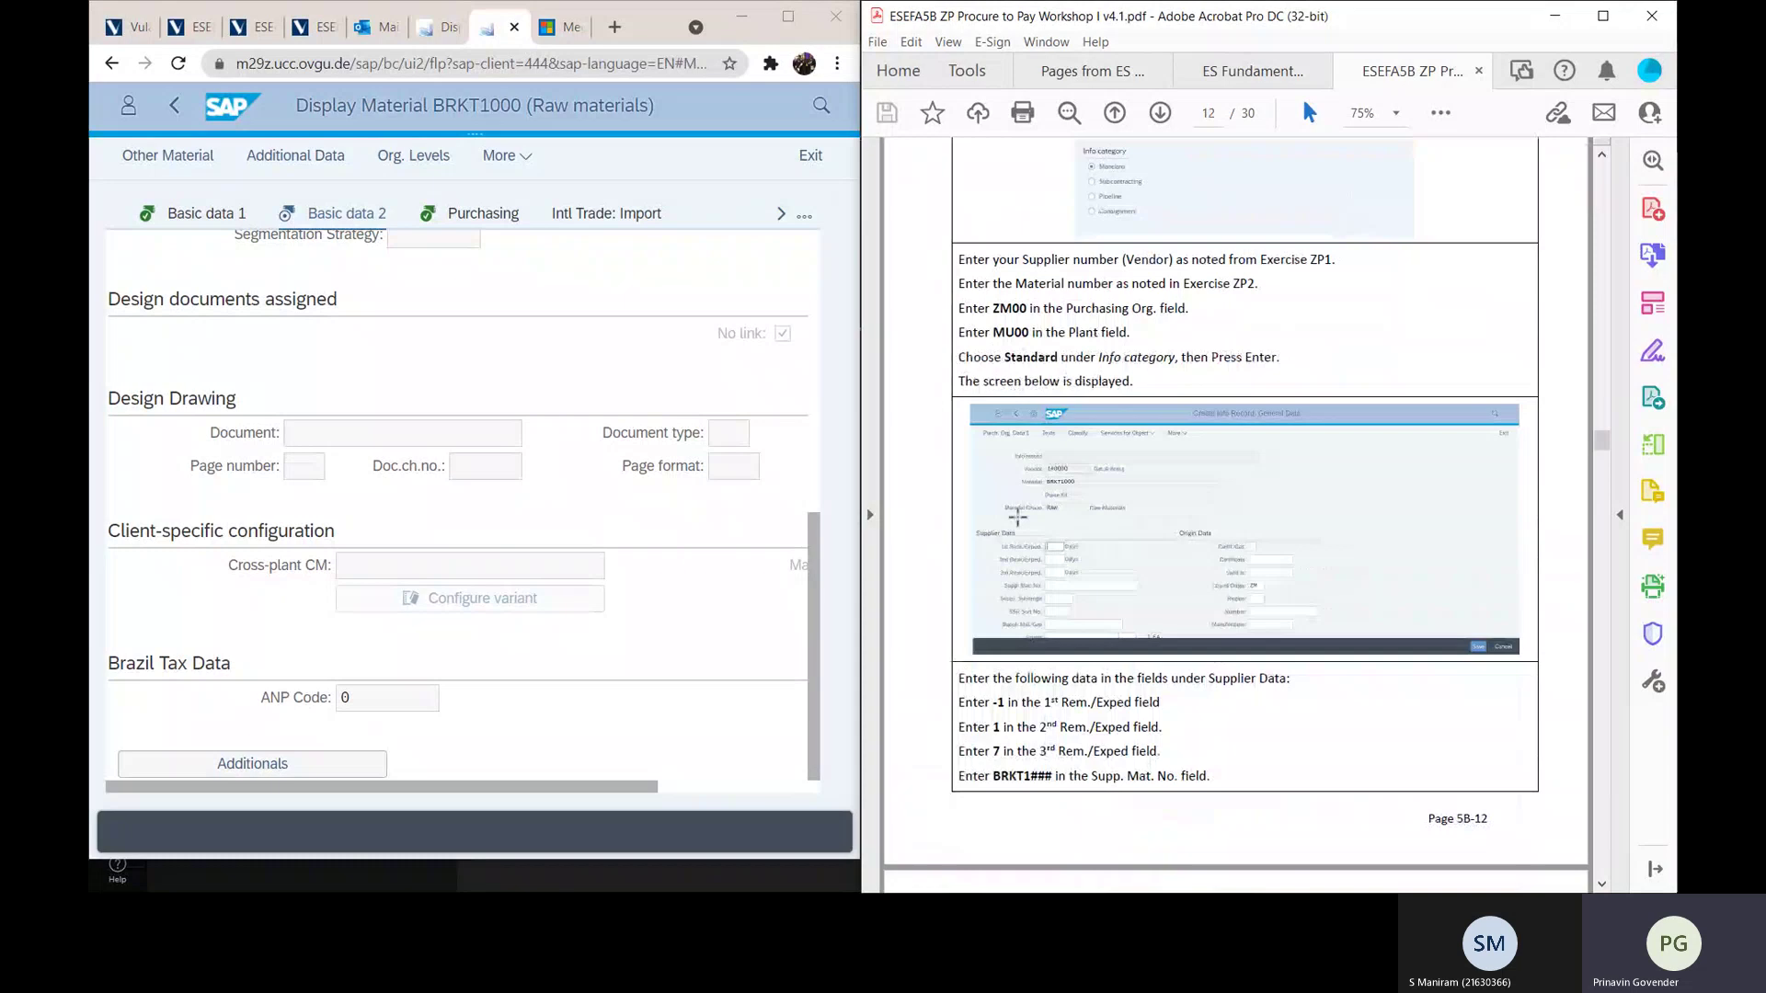
{"action": "scroll", "coordinate": [1017, 517], "scroll_direction": "down", "scroll_amount": 7}
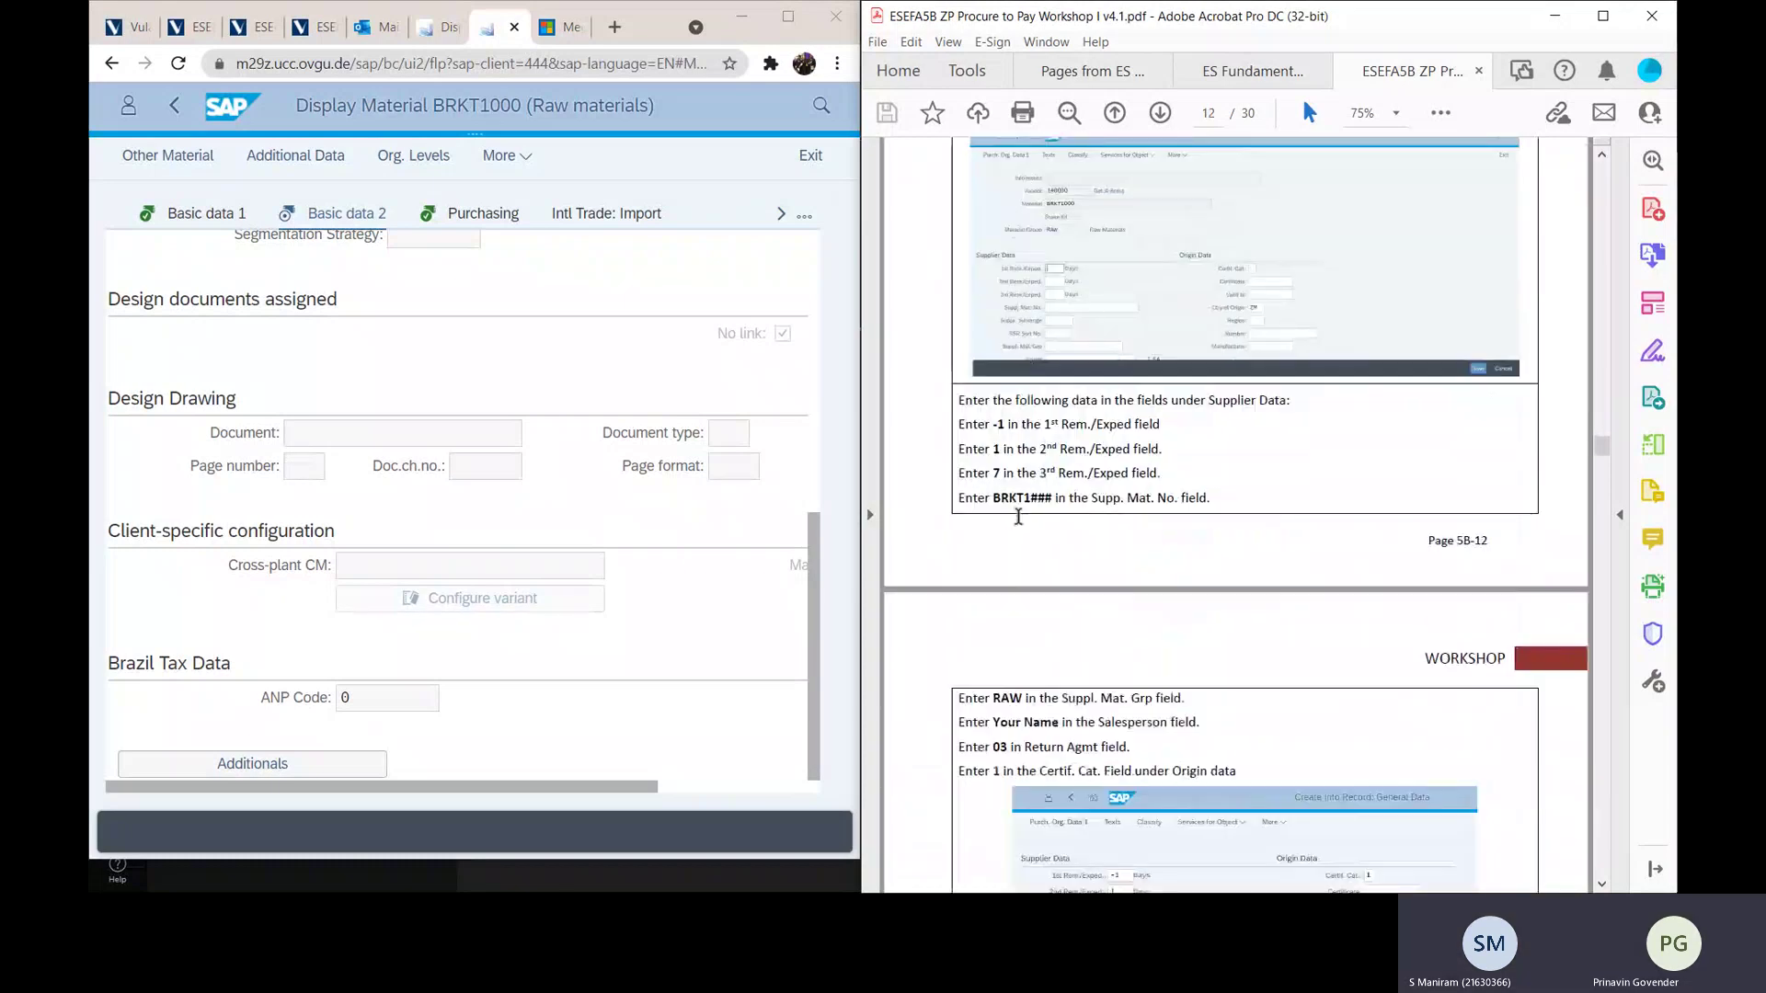
{"action": "scroll", "coordinate": [1018, 516], "scroll_direction": "down", "scroll_amount": 4}
{"action": "scroll", "coordinate": [1018, 516], "scroll_direction": "down", "scroll_amount": 4}
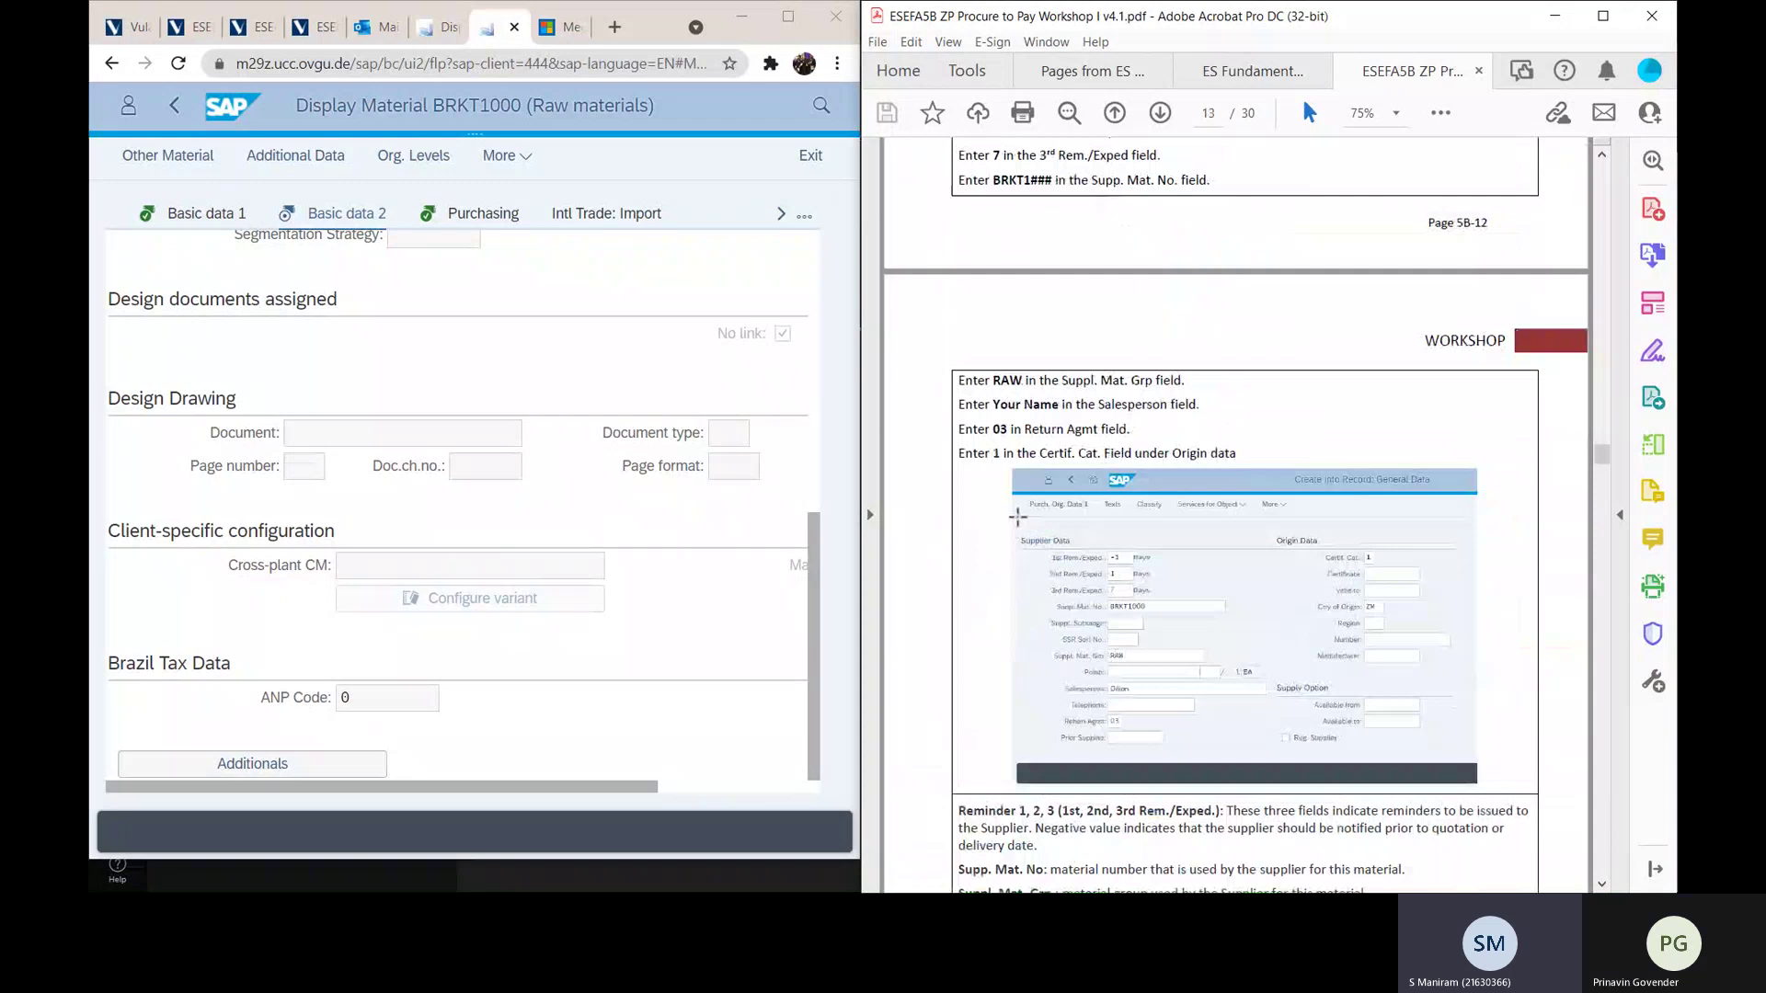
{"action": "scroll", "coordinate": [1018, 516], "scroll_direction": "down", "scroll_amount": 4}
{"action": "scroll", "coordinate": [1017, 517], "scroll_direction": "down", "scroll_amount": 4}
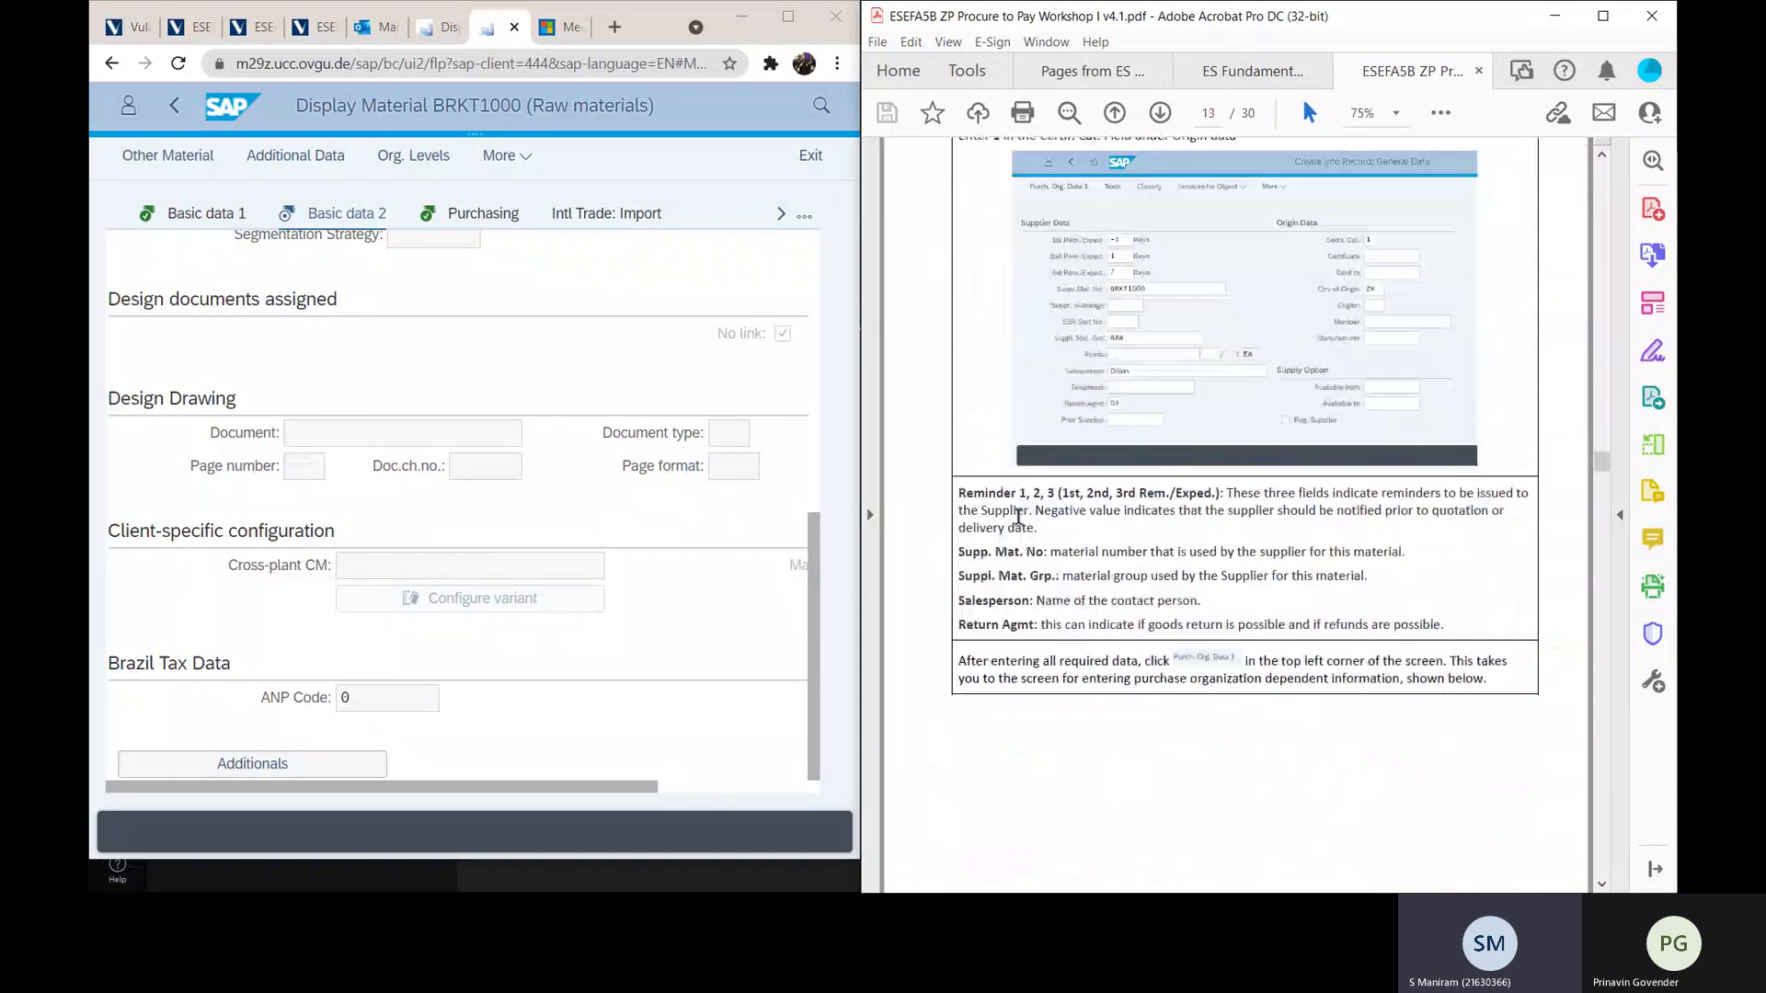
Step: Review the purchasing organization data instructions of ZP 3 and skim on through the purchase order and goods receipt exercises
{"action": "scroll", "coordinate": [1018, 516], "scroll_direction": "down", "scroll_amount": 14}
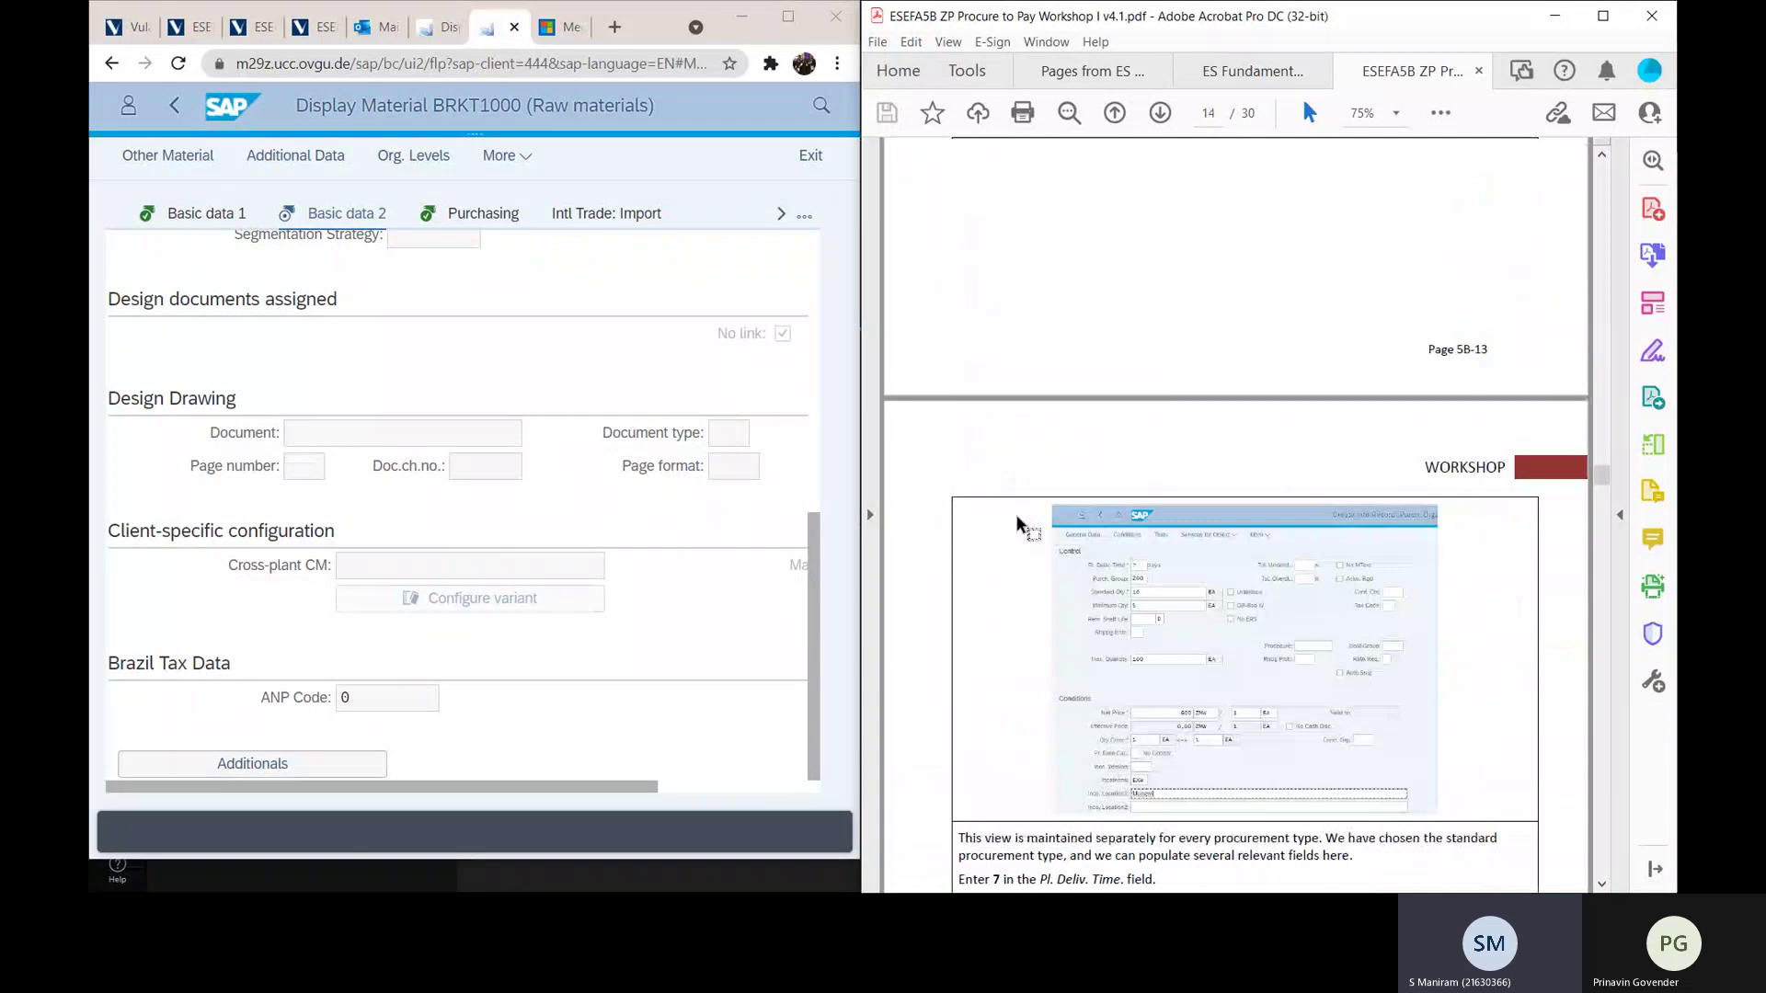
{"action": "scroll", "coordinate": [1018, 524], "scroll_direction": "down", "scroll_amount": 5}
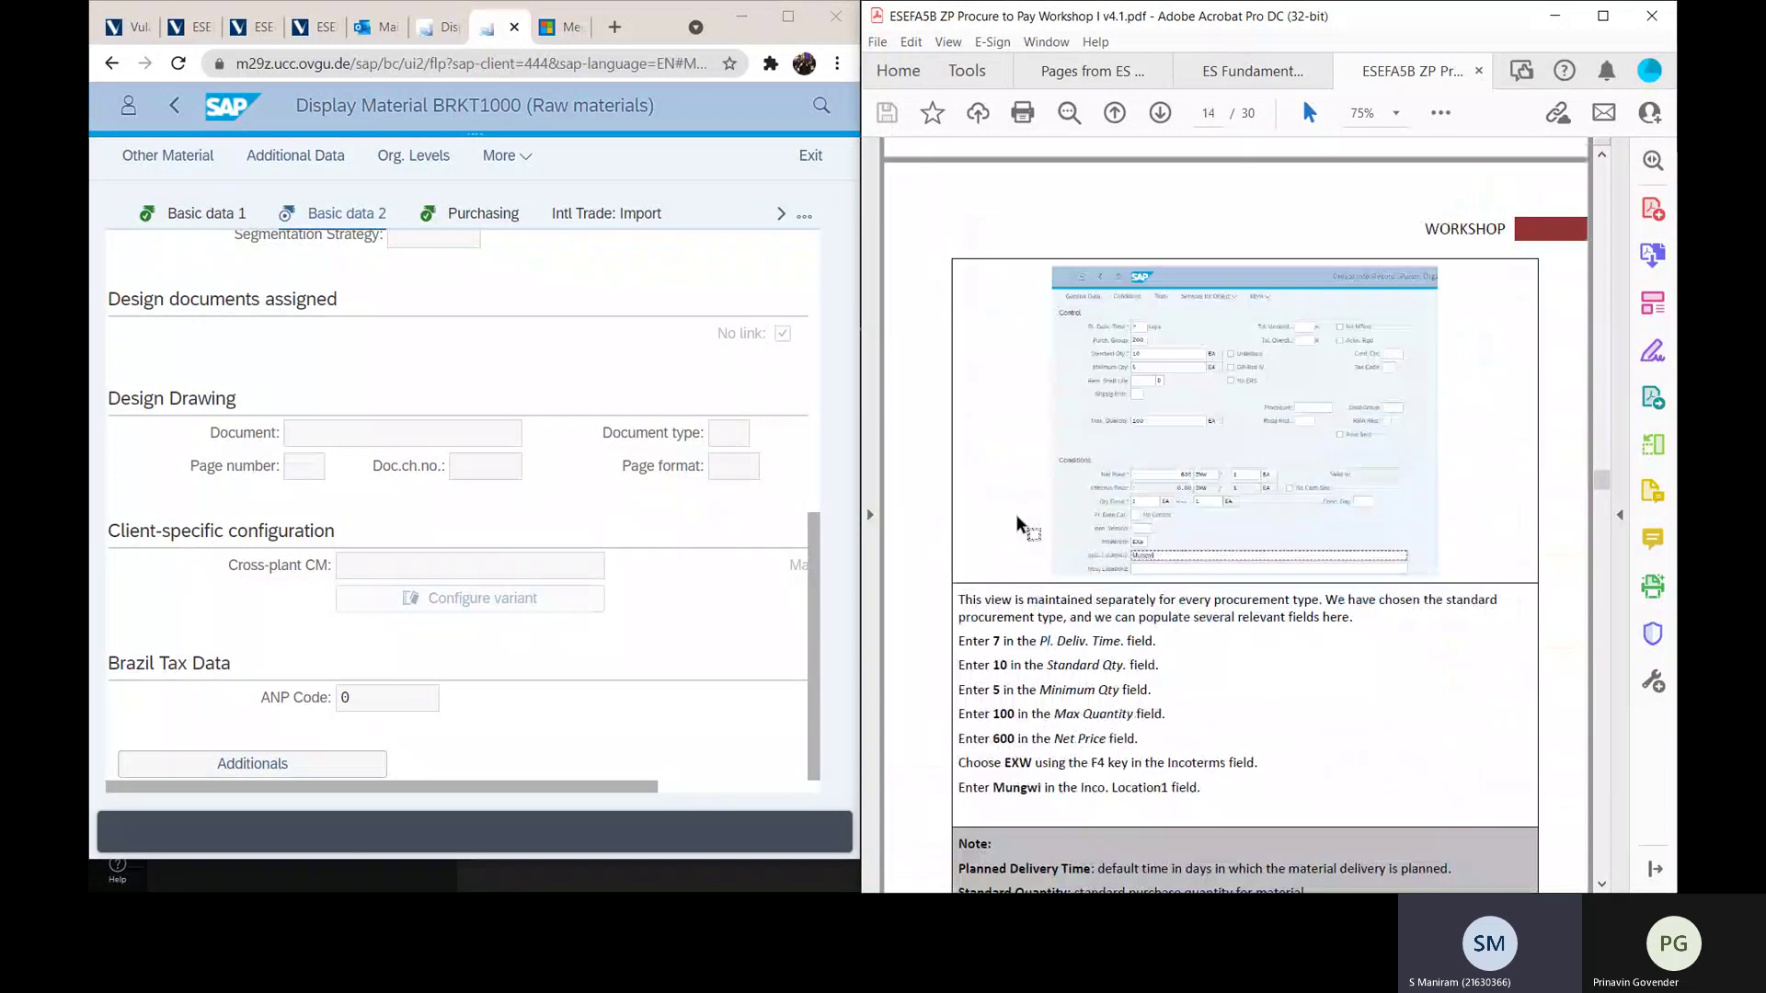
{"action": "scroll", "coordinate": [1018, 524], "scroll_direction": "down", "scroll_amount": 5}
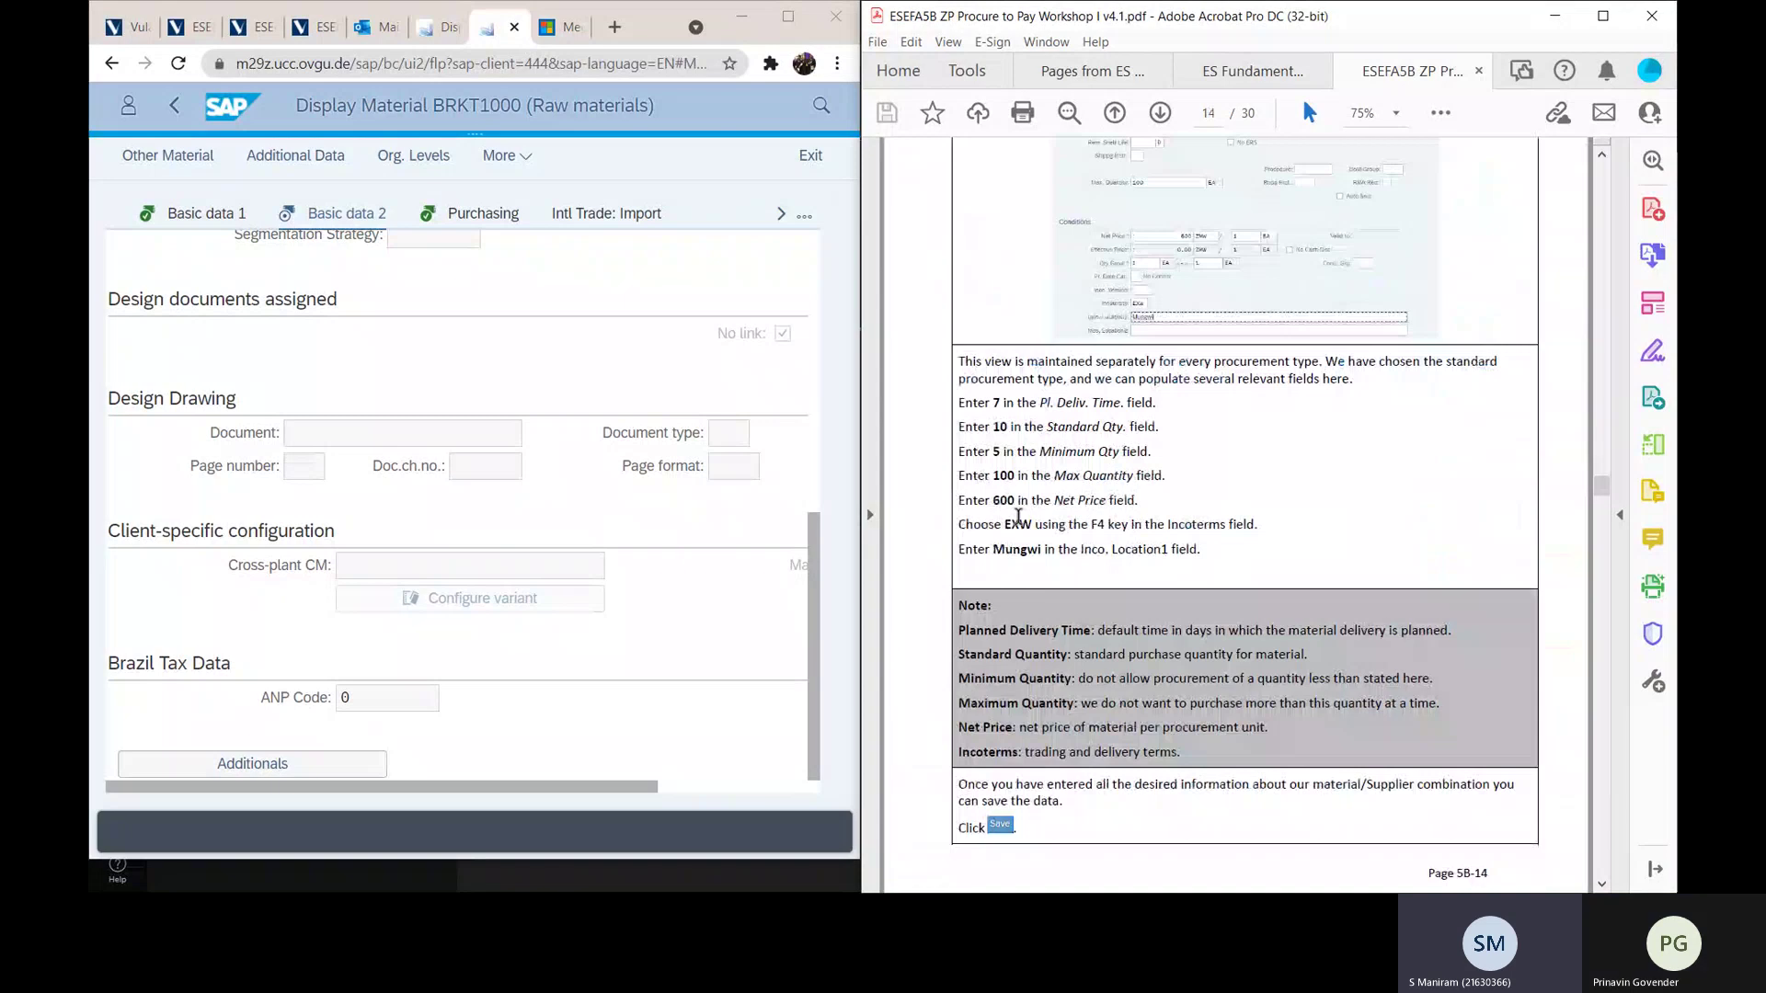
{"action": "scroll", "coordinate": [1018, 519], "scroll_direction": "down", "scroll_amount": 7}
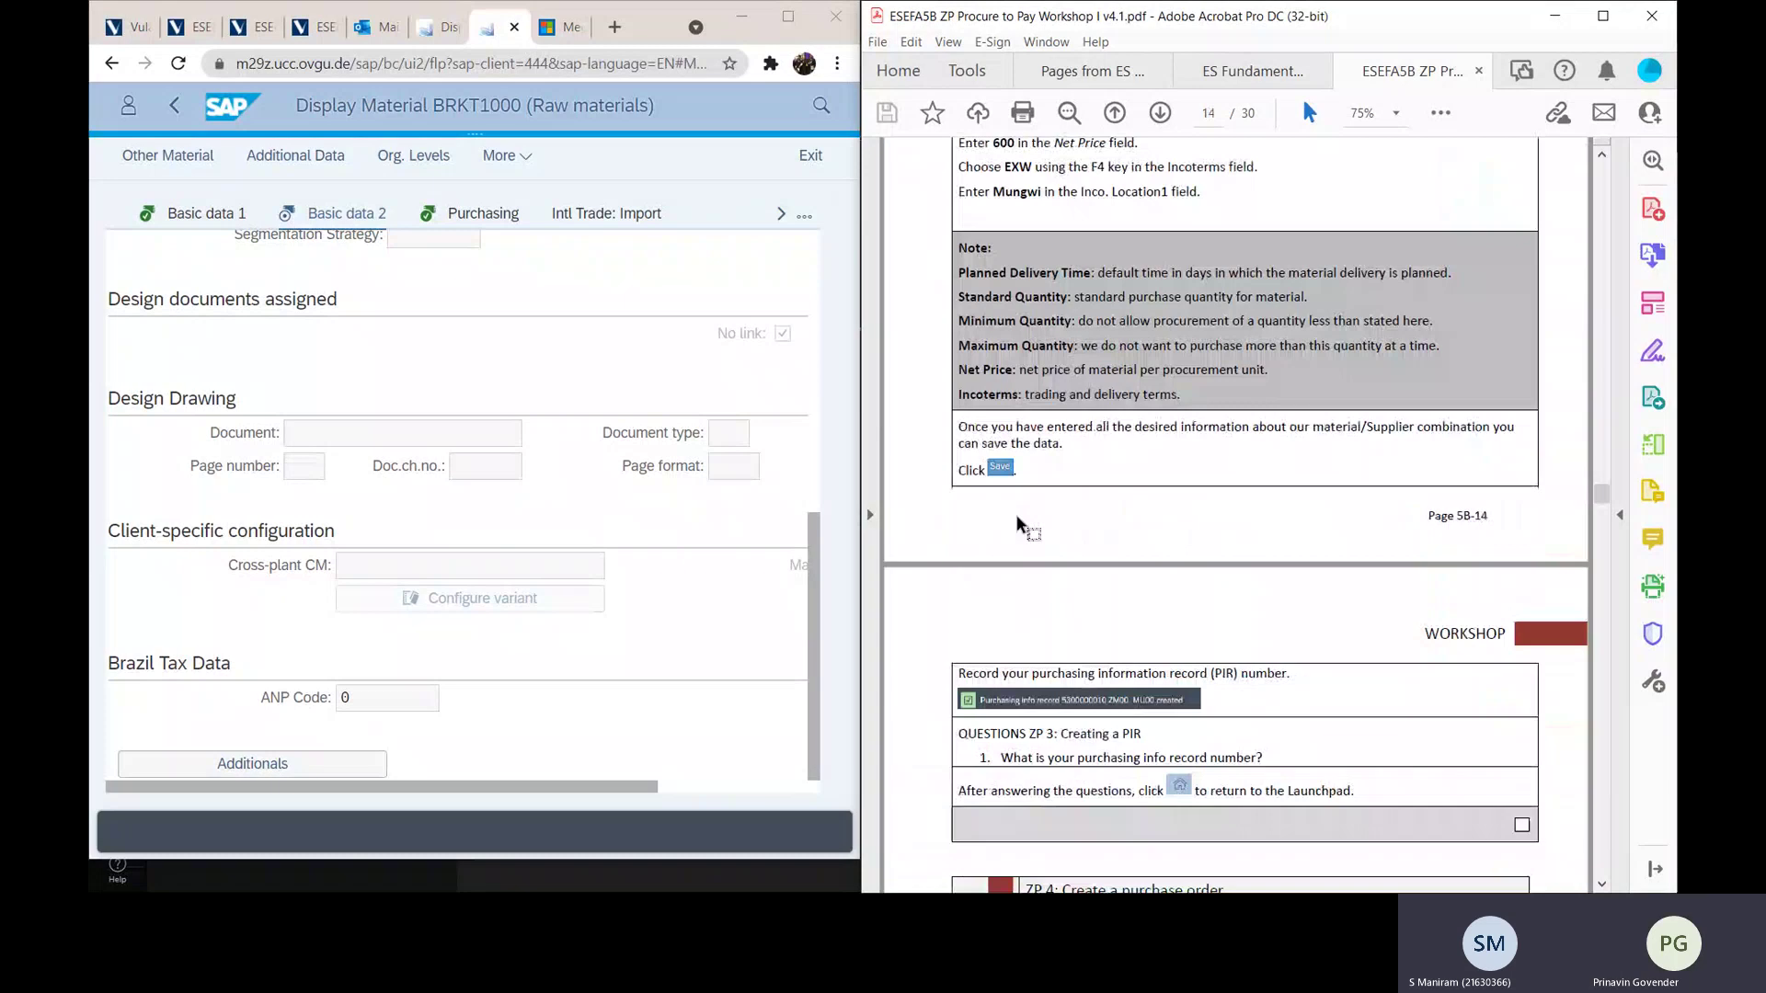
{"action": "scroll", "coordinate": [1018, 524], "scroll_direction": "down", "scroll_amount": 17}
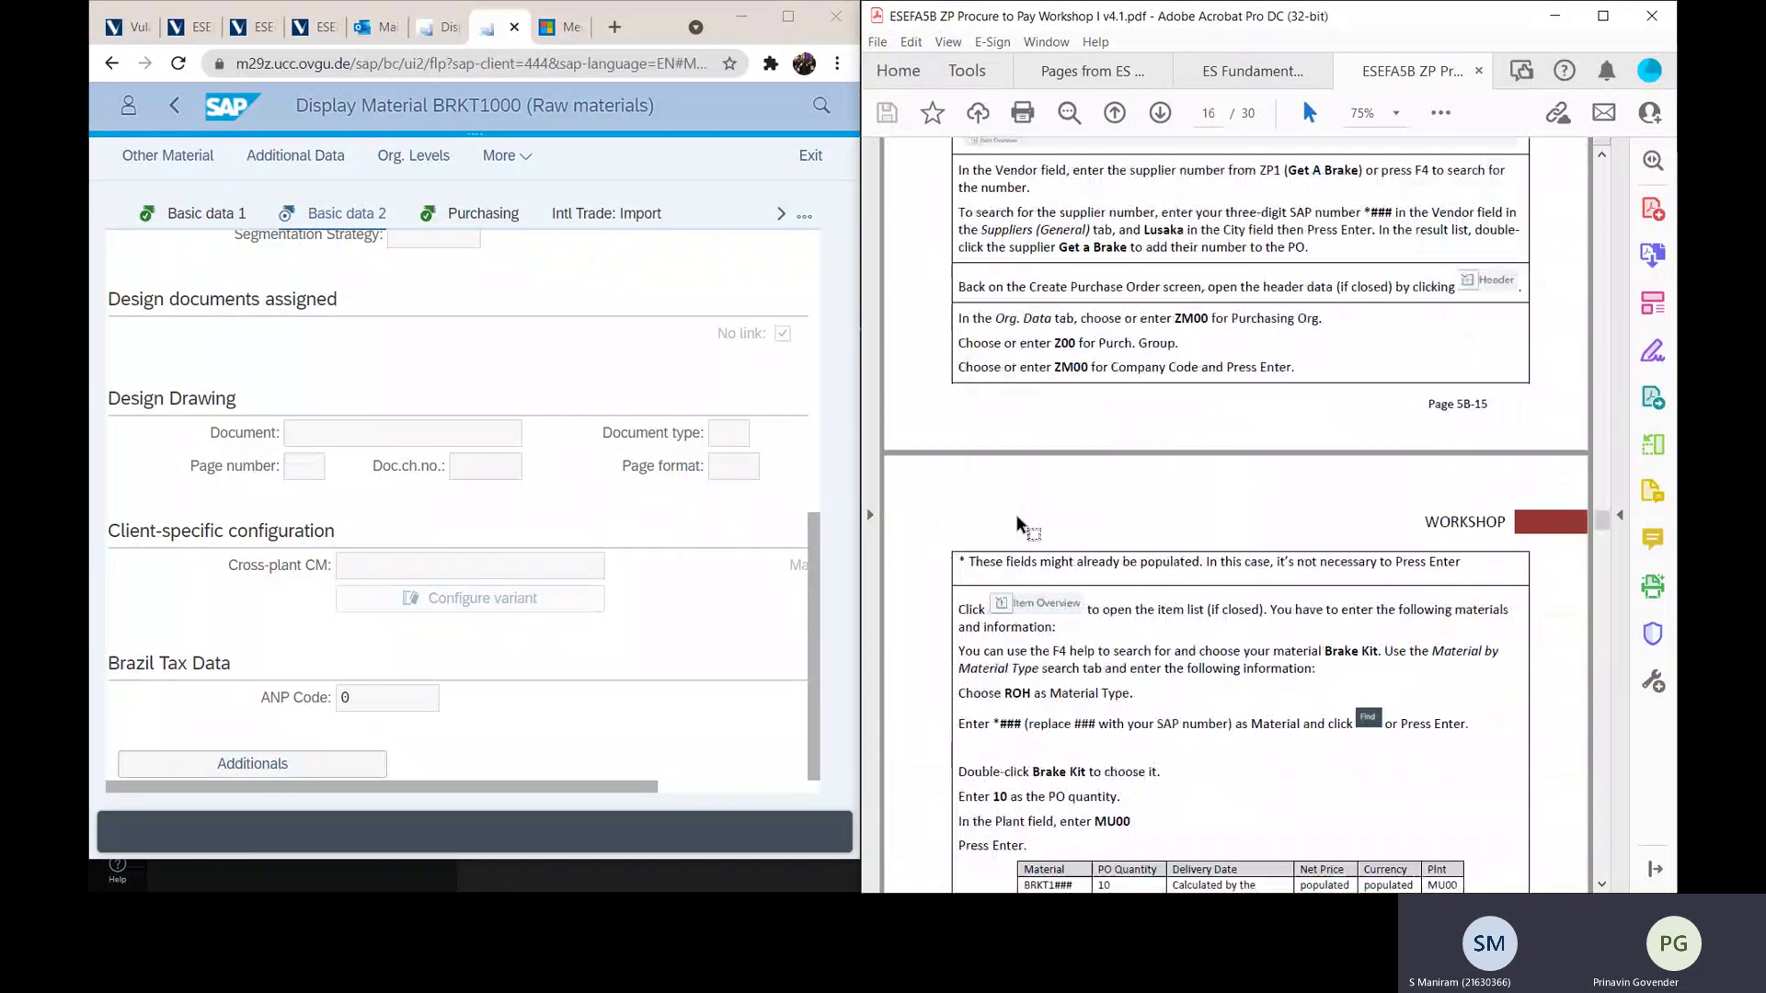
{"action": "scroll", "coordinate": [1019, 524], "scroll_direction": "down", "scroll_amount": 15}
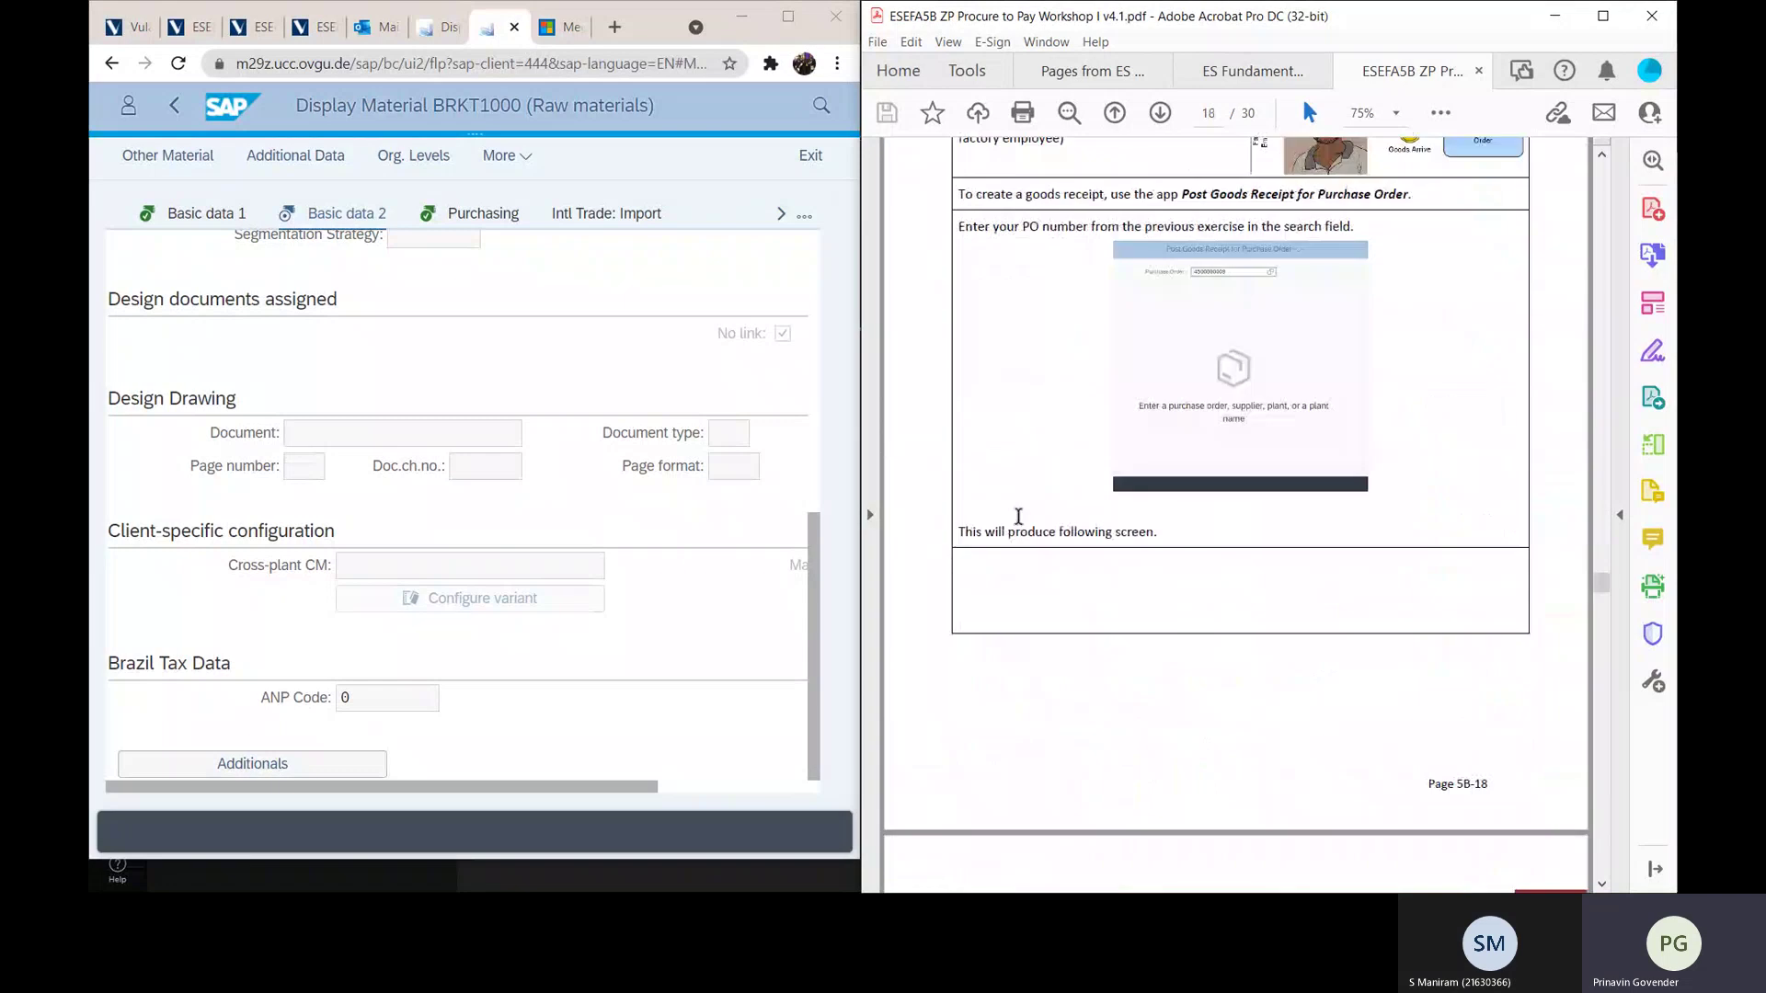
{"action": "scroll", "coordinate": [1018, 516], "scroll_direction": "down", "scroll_amount": 3}
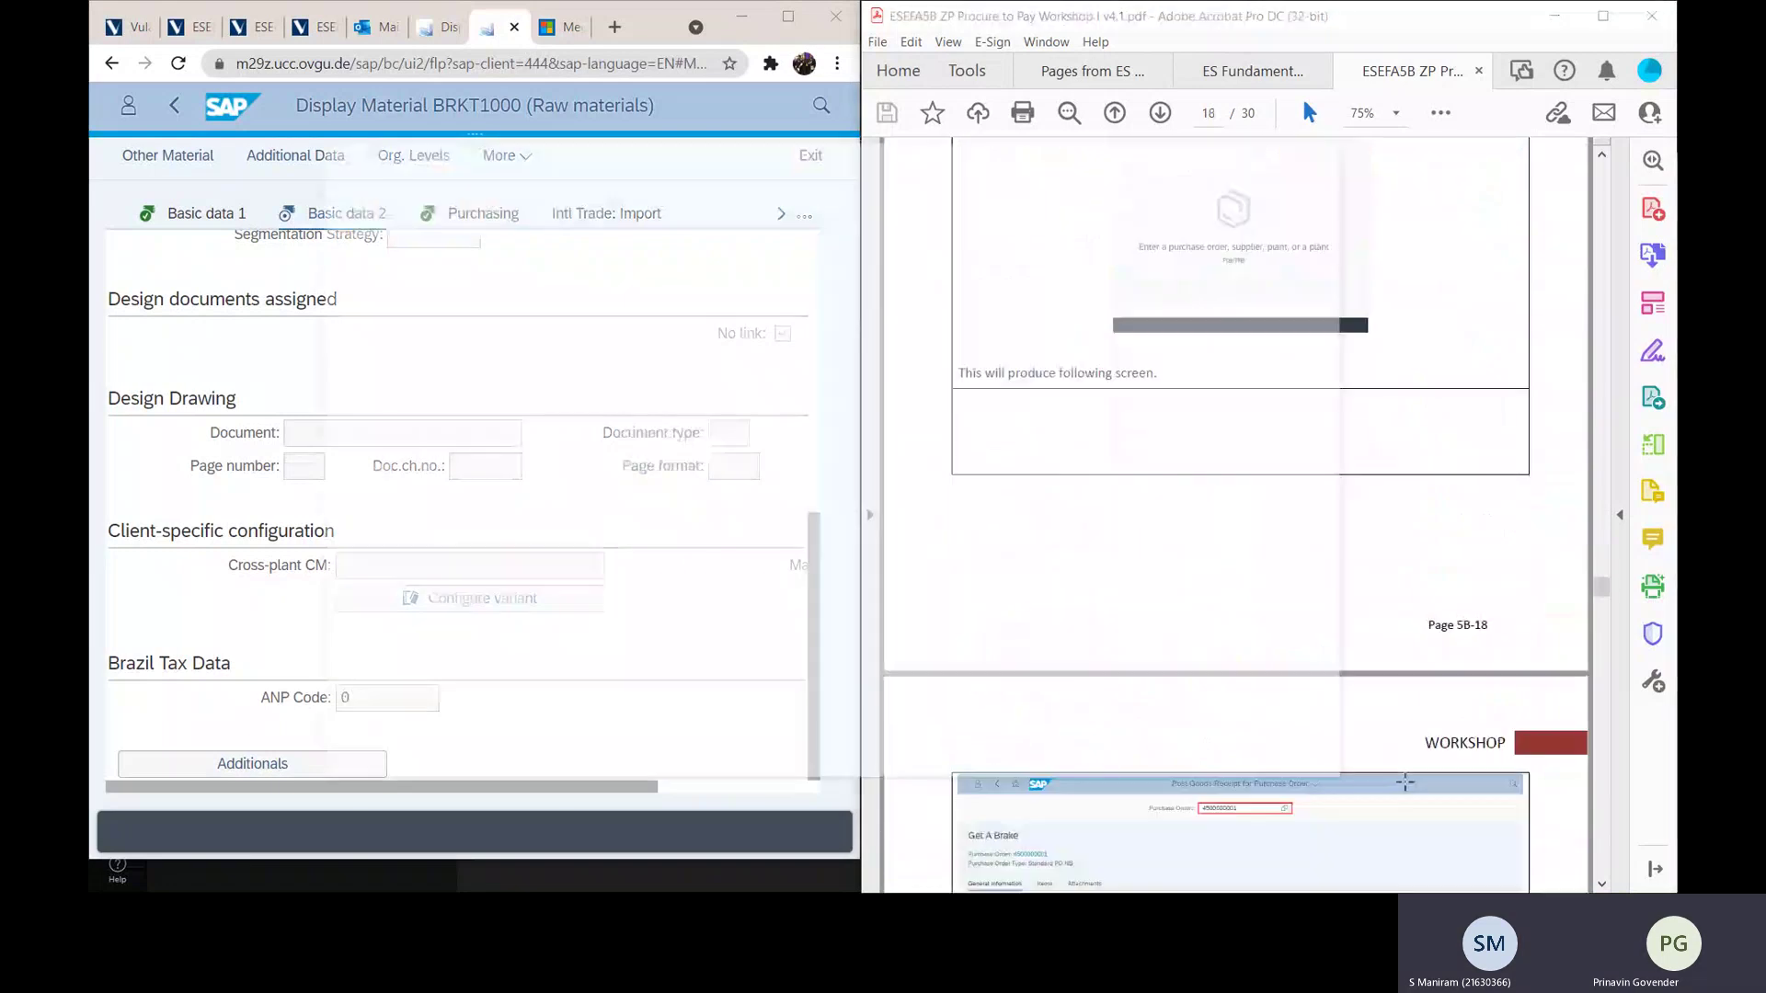